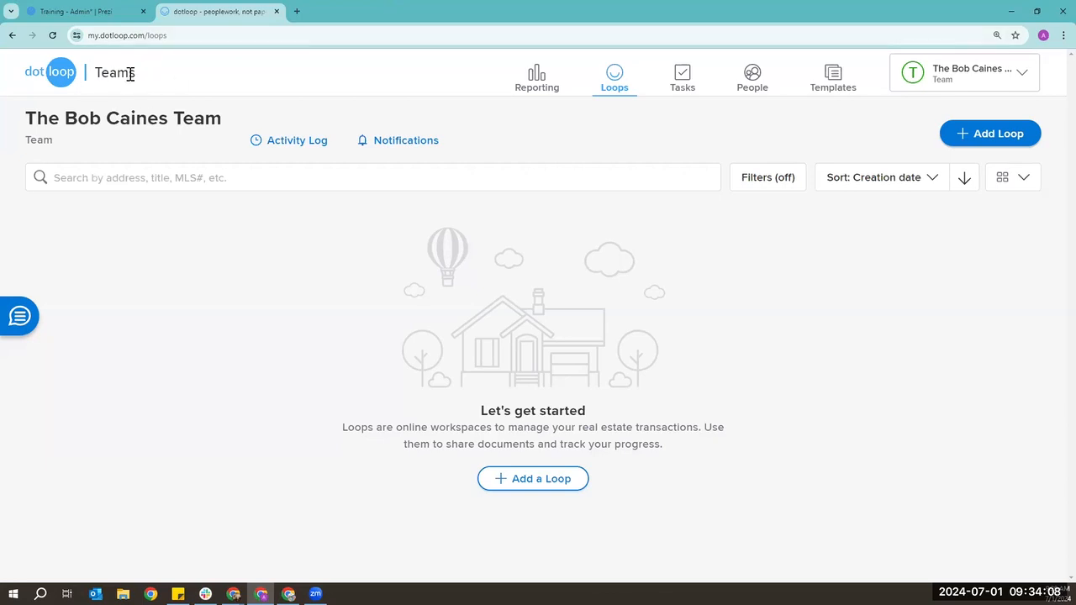
- Open the account dropdown listing personal, team admin and dotloop PRO profiles, highlighting the Member ID
{"action": "double_click", "coordinate": [133, 73]}
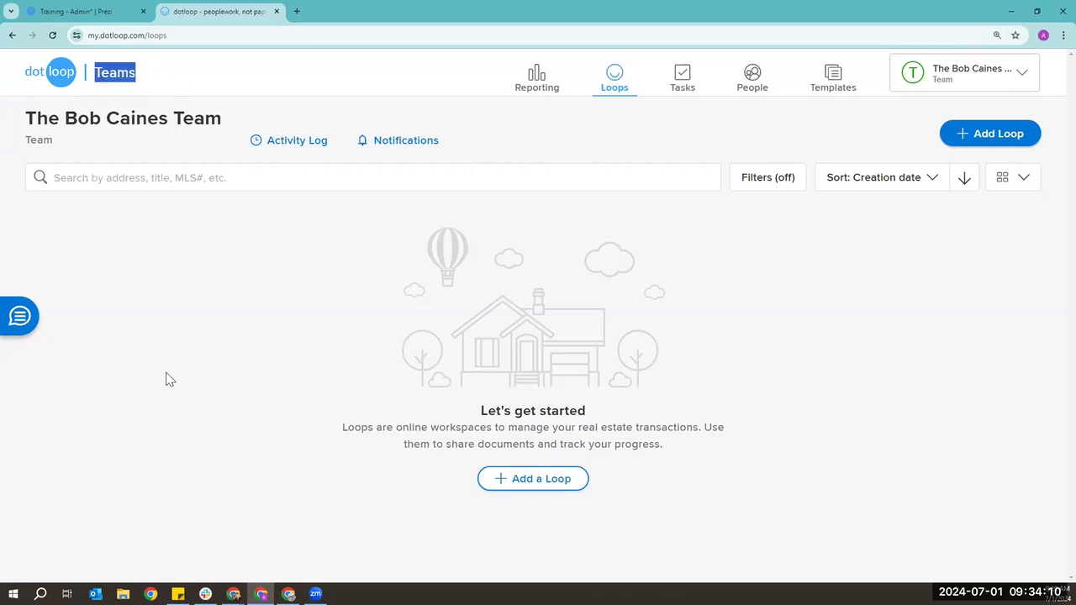
{"action": "triple_click", "coordinate": [109, 119]}
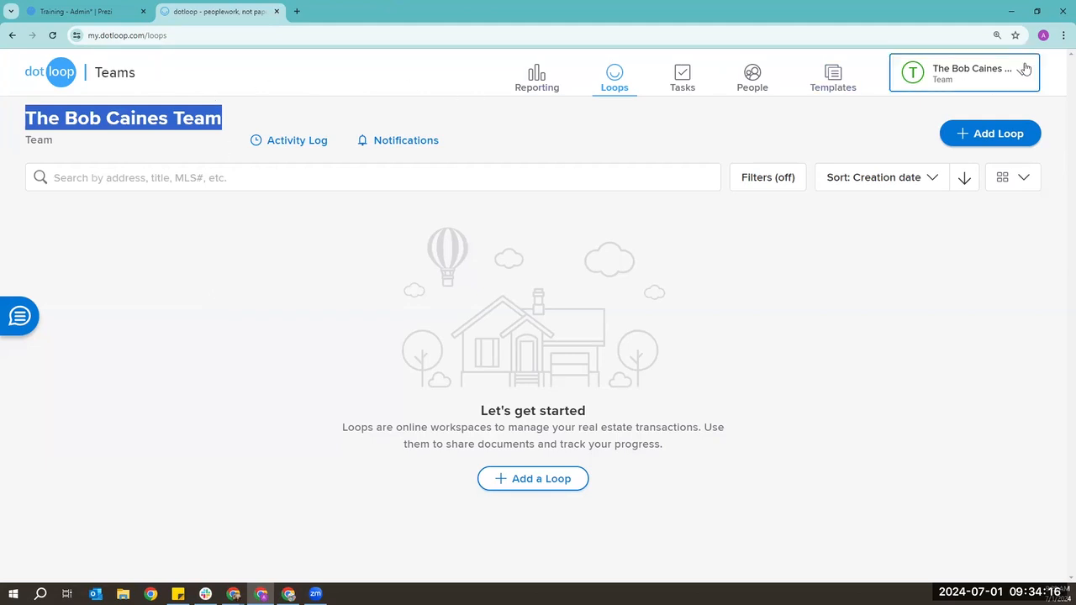
{"action": "left_click", "coordinate": [1001, 87]}
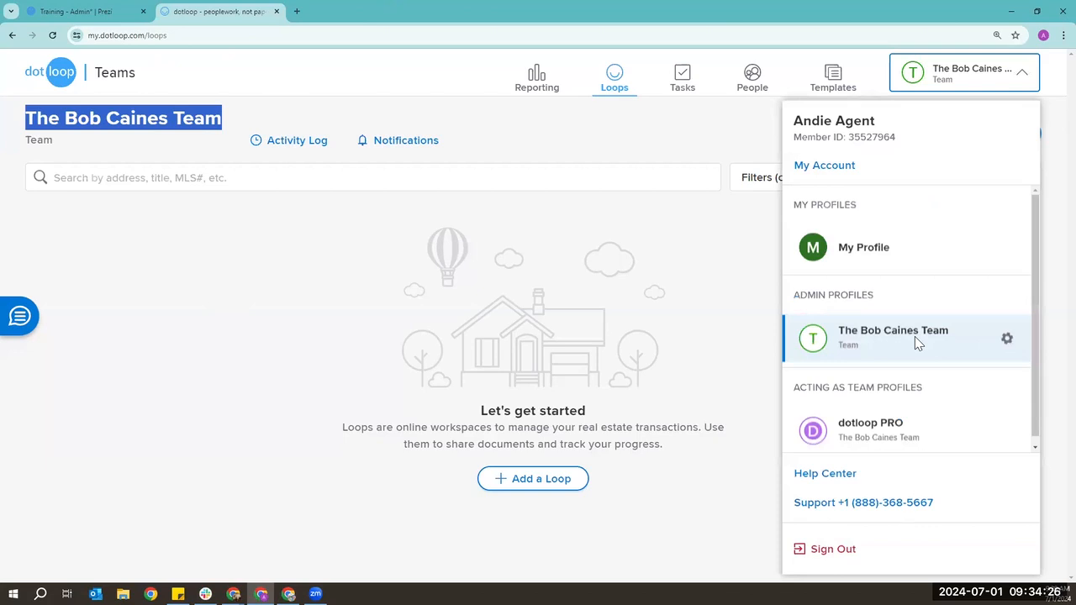
{"action": "triple_click", "coordinate": [839, 139]}
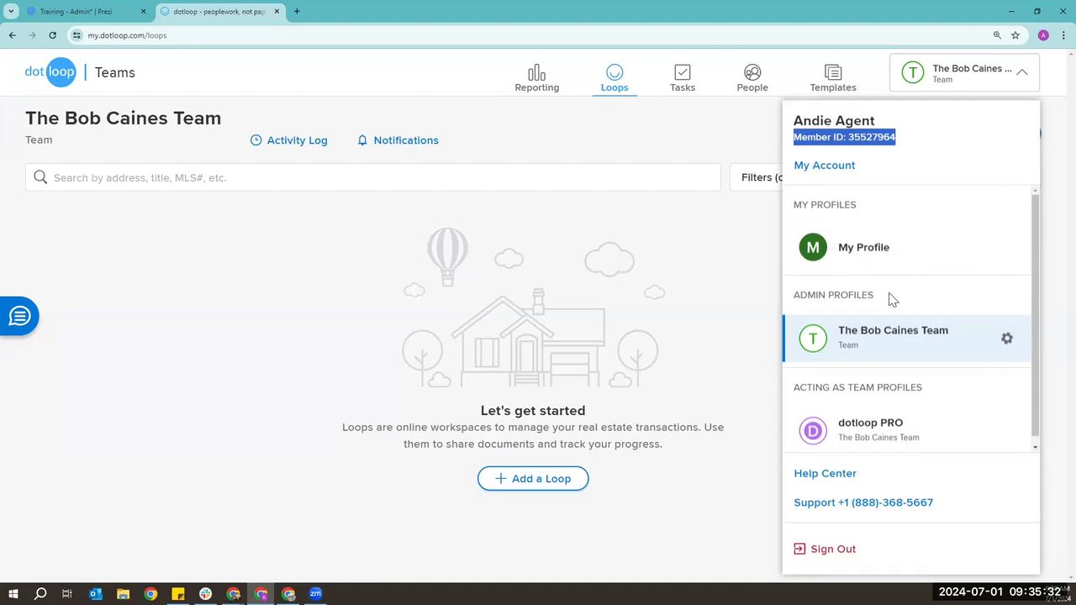
{"action": "scroll", "coordinate": [893, 301], "scroll_direction": "down", "scroll_amount": 1}
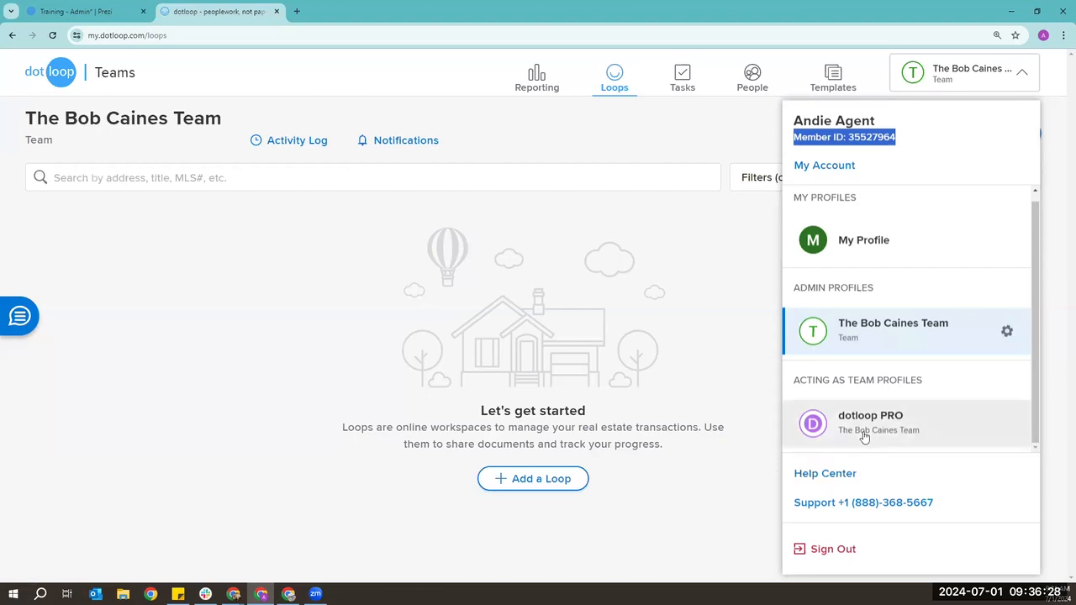
- Go to My Account and review personal information, beta experiences, Zillow Premier Agent and address sections
{"action": "left_click", "coordinate": [830, 168]}
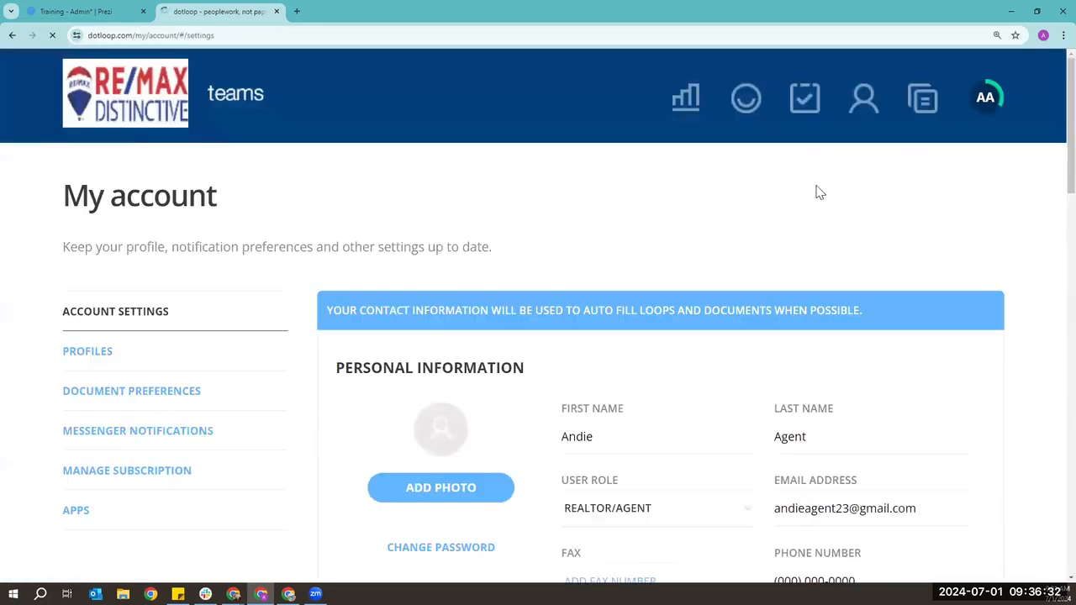
{"action": "scroll", "coordinate": [778, 297], "scroll_direction": "down", "scroll_amount": 2}
{"action": "scroll", "coordinate": [777, 297], "scroll_direction": "down", "scroll_amount": 1}
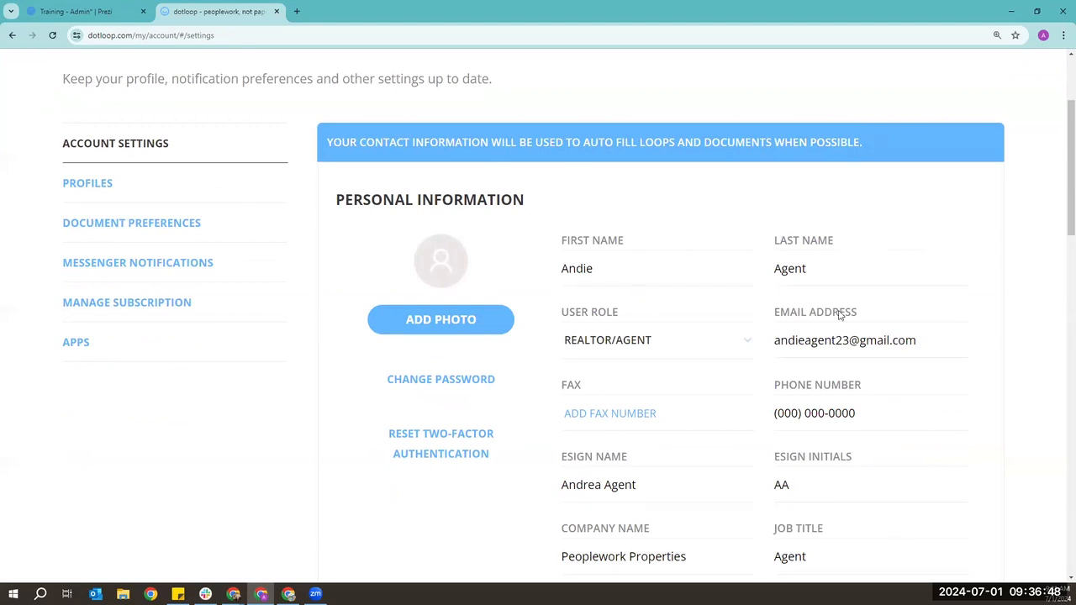
{"action": "scroll", "coordinate": [839, 315], "scroll_direction": "down", "scroll_amount": 10}
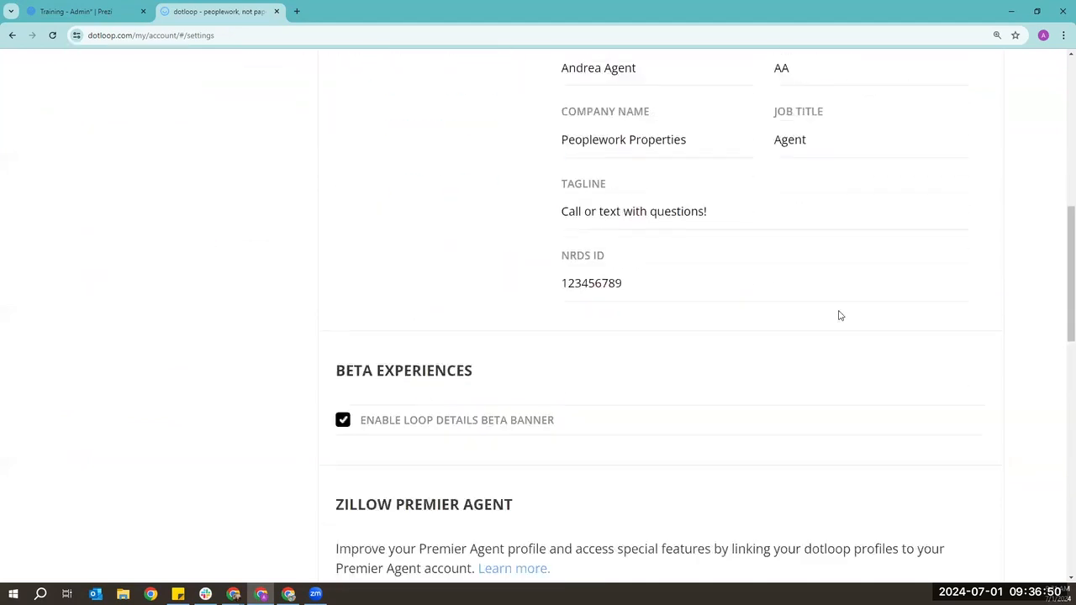
{"action": "scroll", "coordinate": [839, 314], "scroll_direction": "down", "scroll_amount": 5}
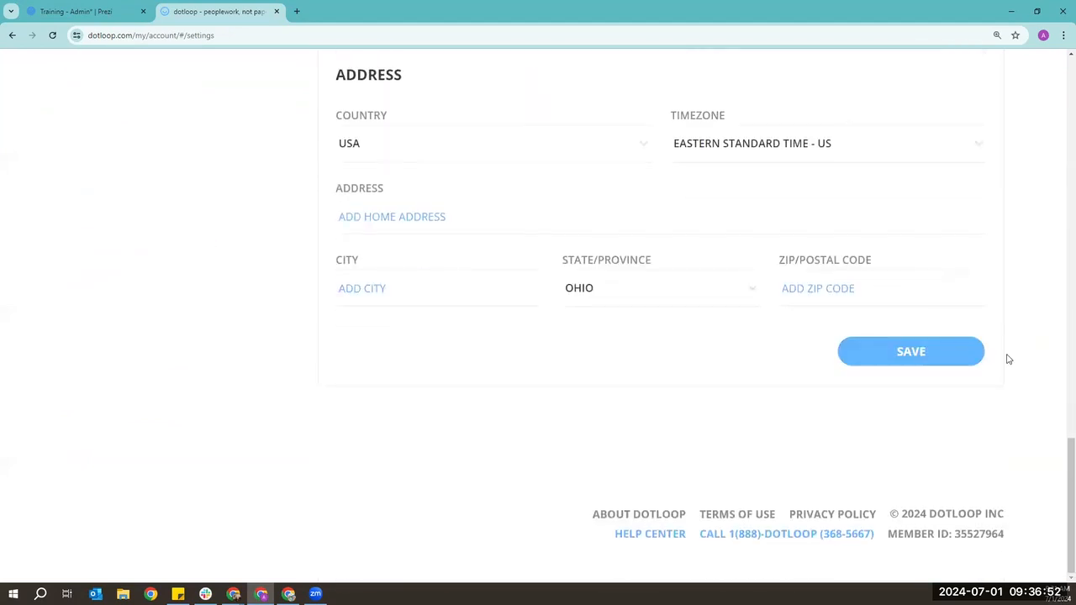
{"action": "scroll", "coordinate": [683, 387], "scroll_direction": "up", "scroll_amount": 10}
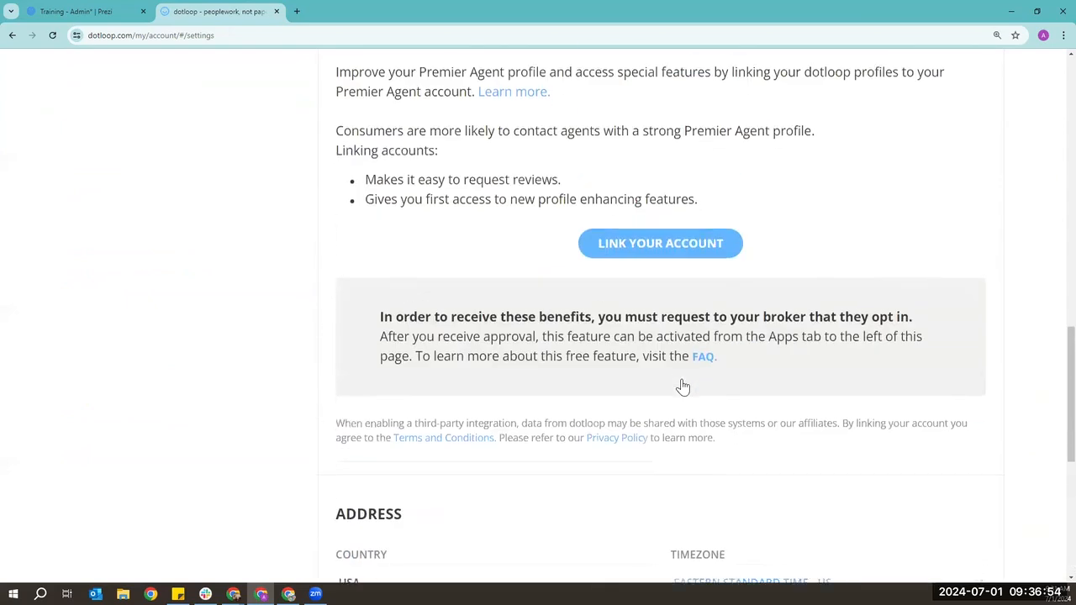
{"action": "scroll", "coordinate": [683, 387], "scroll_direction": "up", "scroll_amount": 6}
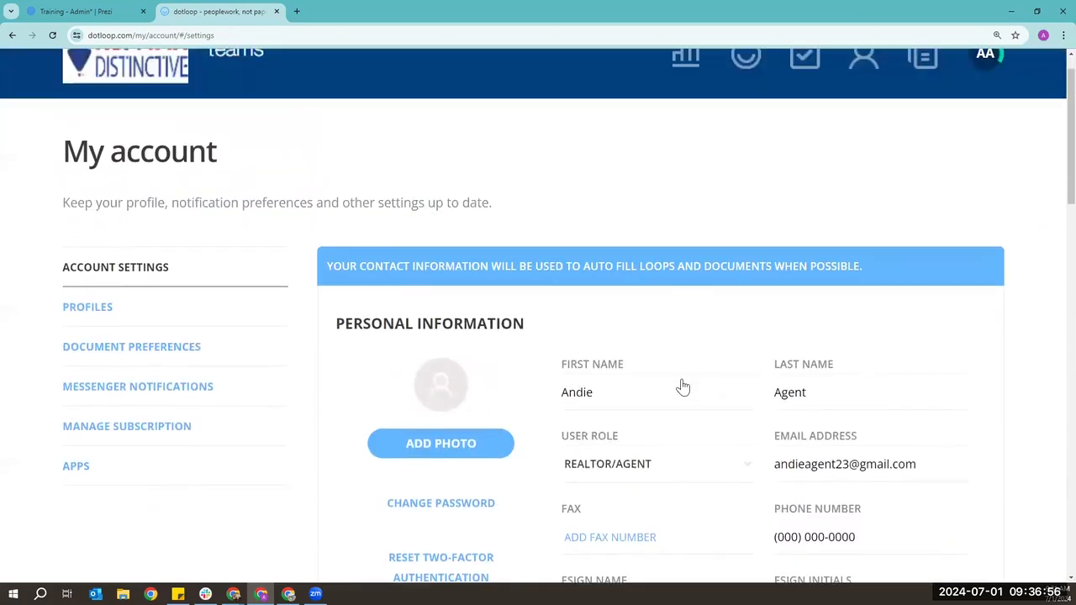
- Open the team admin profile under Profiles and click into its Phone field
{"action": "left_click", "coordinate": [84, 312]}
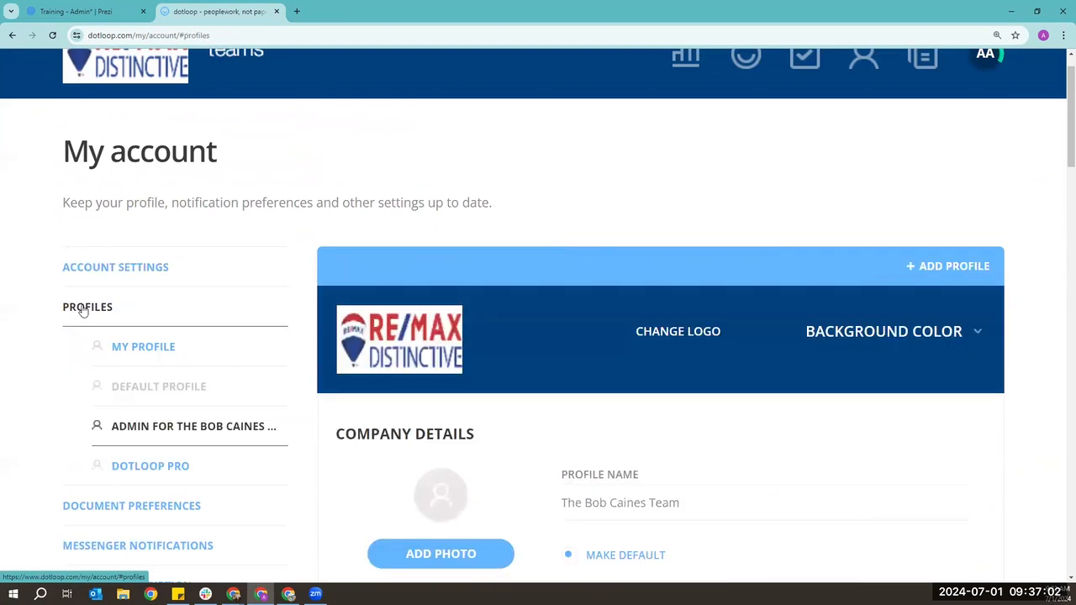
{"action": "scroll", "coordinate": [81, 310], "scroll_direction": "down", "scroll_amount": 1}
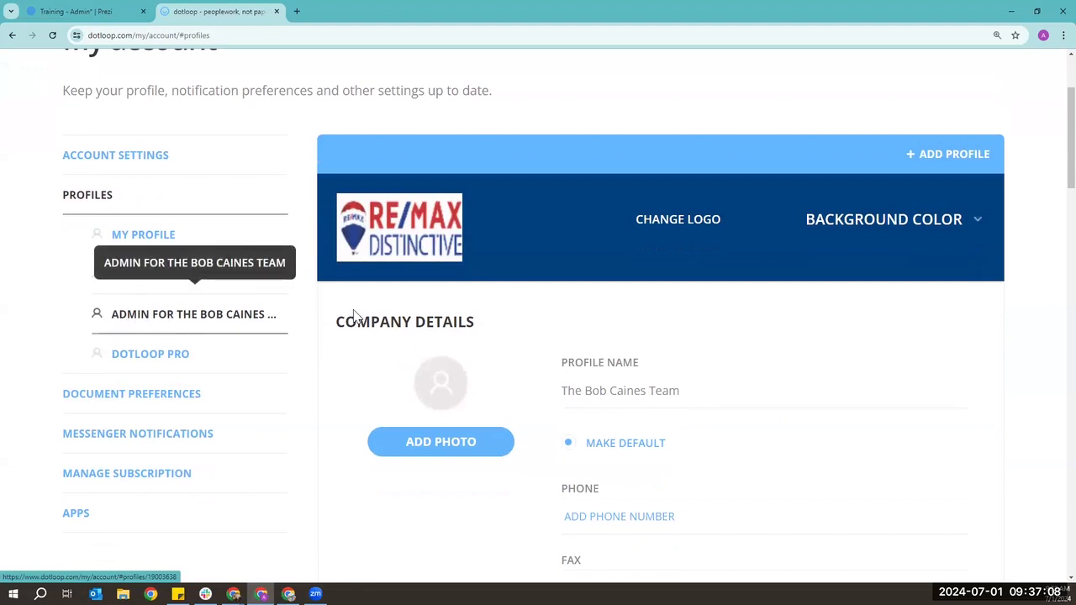
{"action": "scroll", "coordinate": [757, 405], "scroll_direction": "down", "scroll_amount": 1}
{"action": "left_click", "coordinate": [751, 407]}
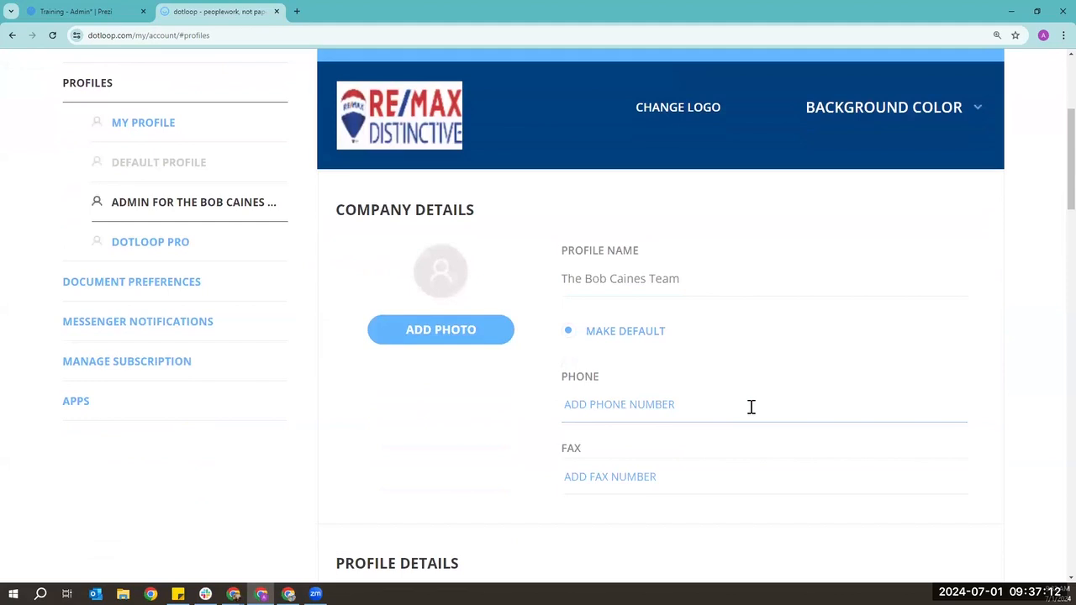
- Review the profile's company details, RE/MAX Distinctive logo and checked notification options
{"action": "scroll", "coordinate": [751, 407], "scroll_direction": "down", "scroll_amount": 2}
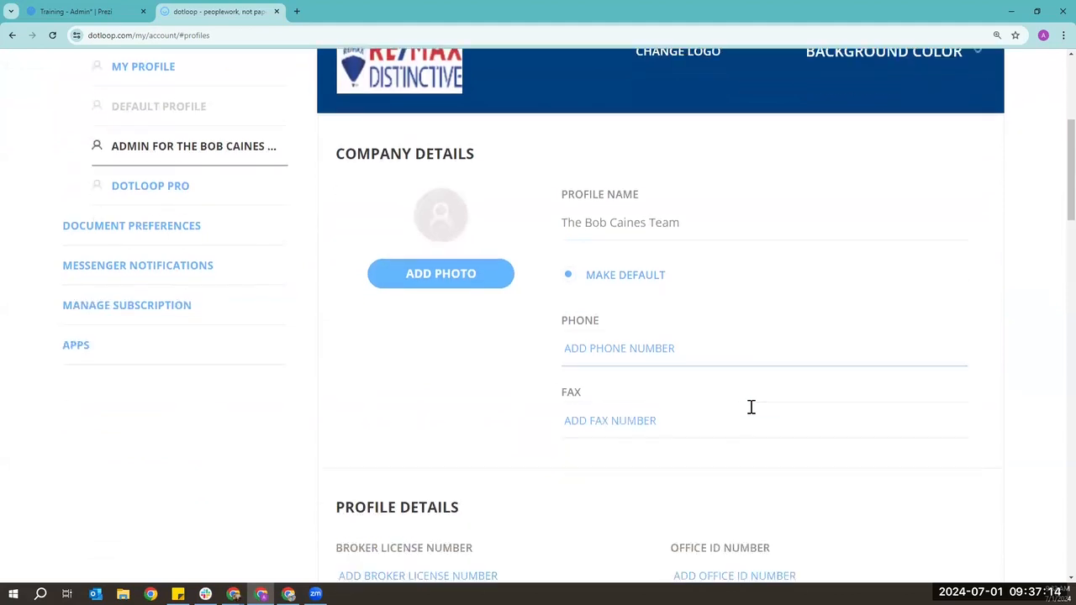
{"action": "scroll", "coordinate": [750, 414], "scroll_direction": "down", "scroll_amount": 1}
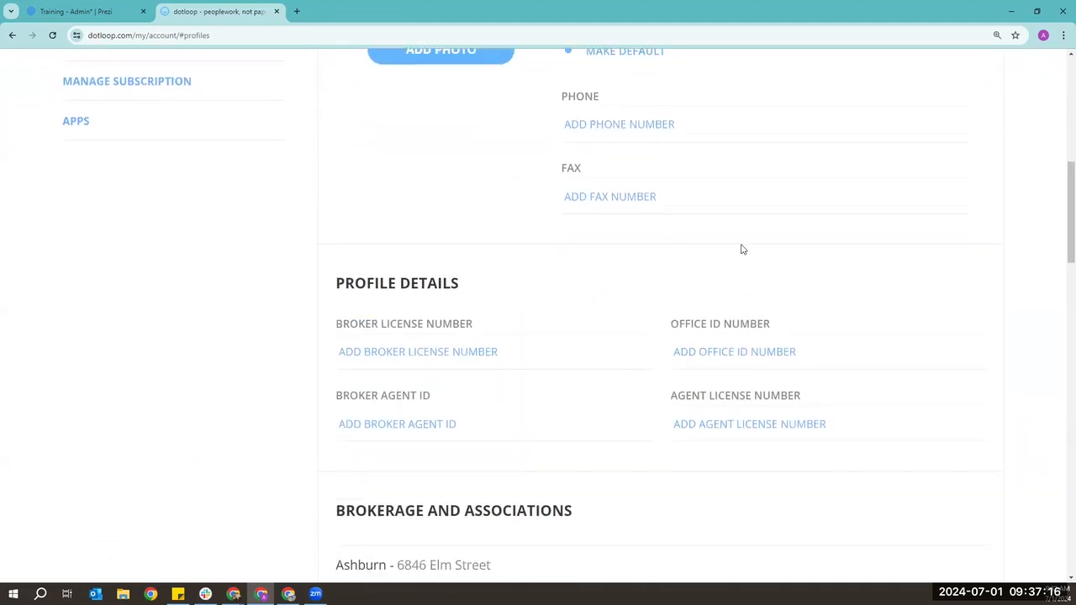
{"action": "scroll", "coordinate": [578, 367], "scroll_direction": "down", "scroll_amount": 6}
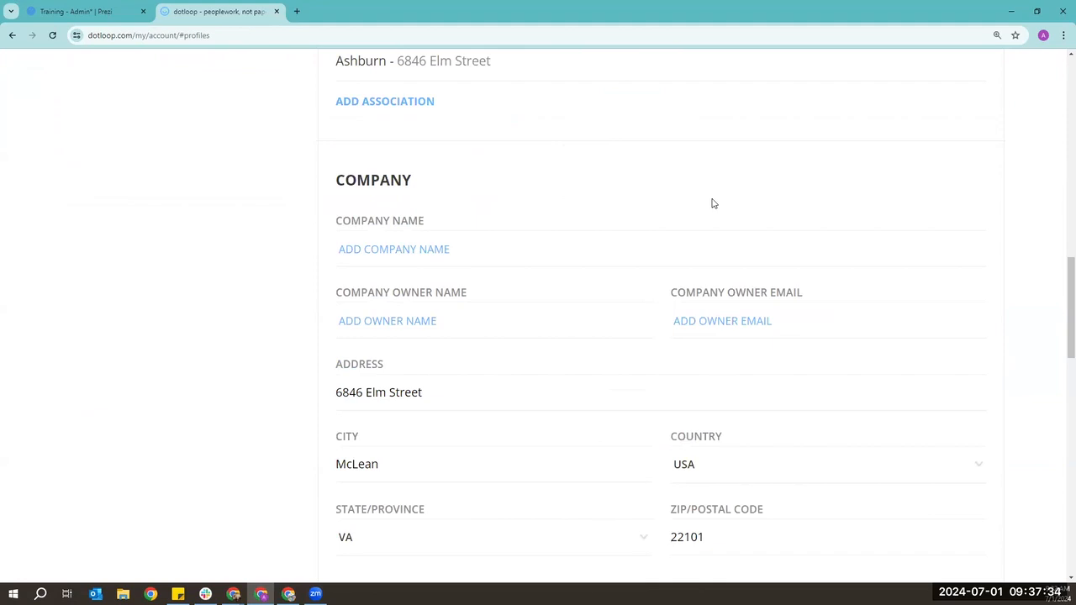
{"action": "scroll", "coordinate": [713, 204], "scroll_direction": "down", "scroll_amount": 6}
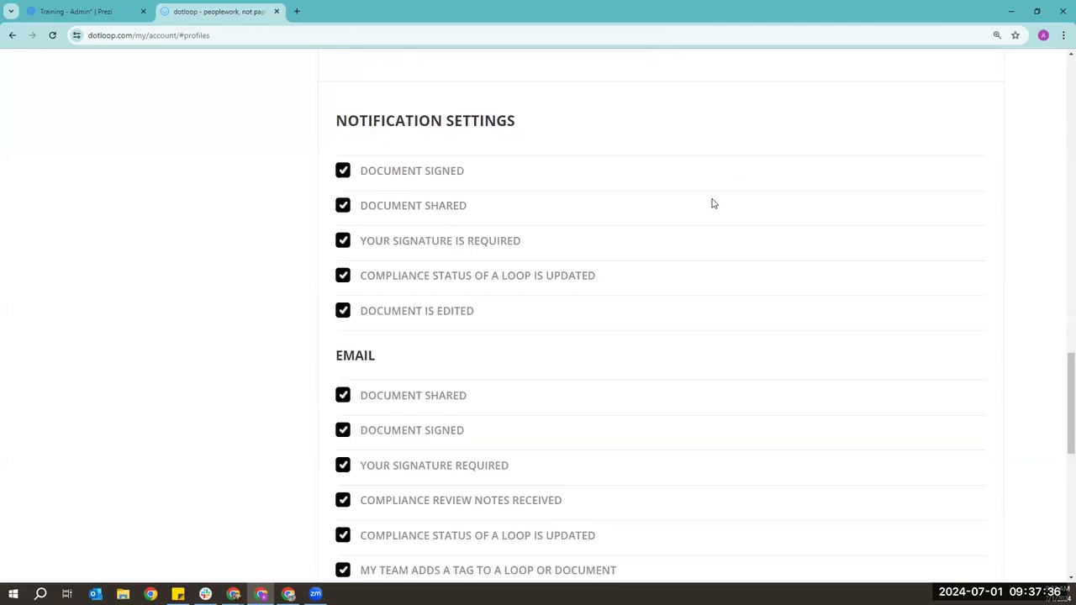
{"action": "scroll", "coordinate": [712, 204], "scroll_direction": "down", "scroll_amount": 1}
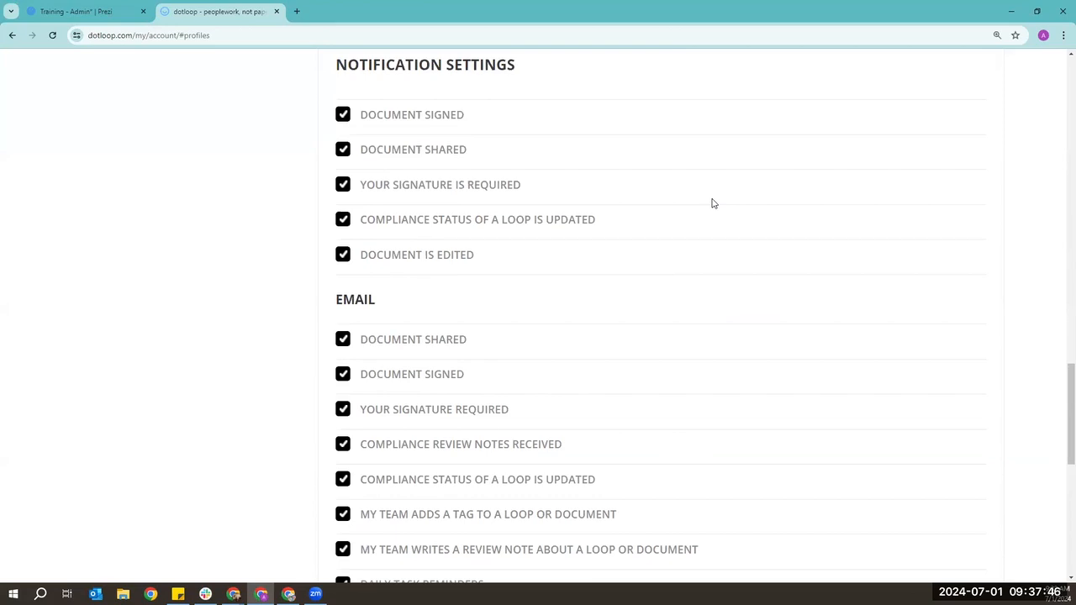
{"action": "scroll", "coordinate": [712, 203], "scroll_direction": "up", "scroll_amount": 1}
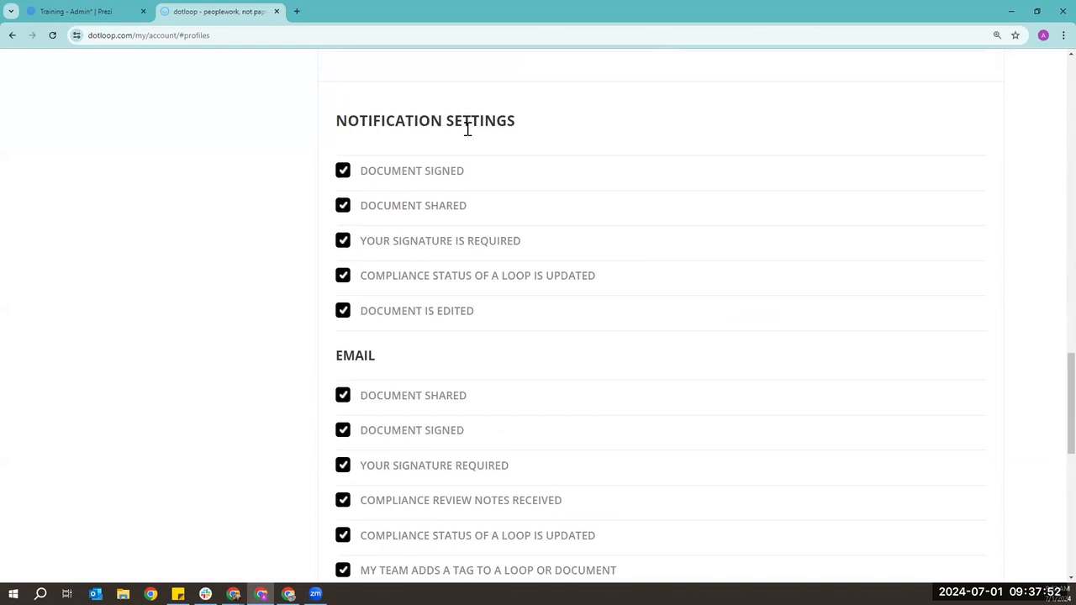
{"action": "scroll", "coordinate": [468, 128], "scroll_direction": "down", "scroll_amount": 3}
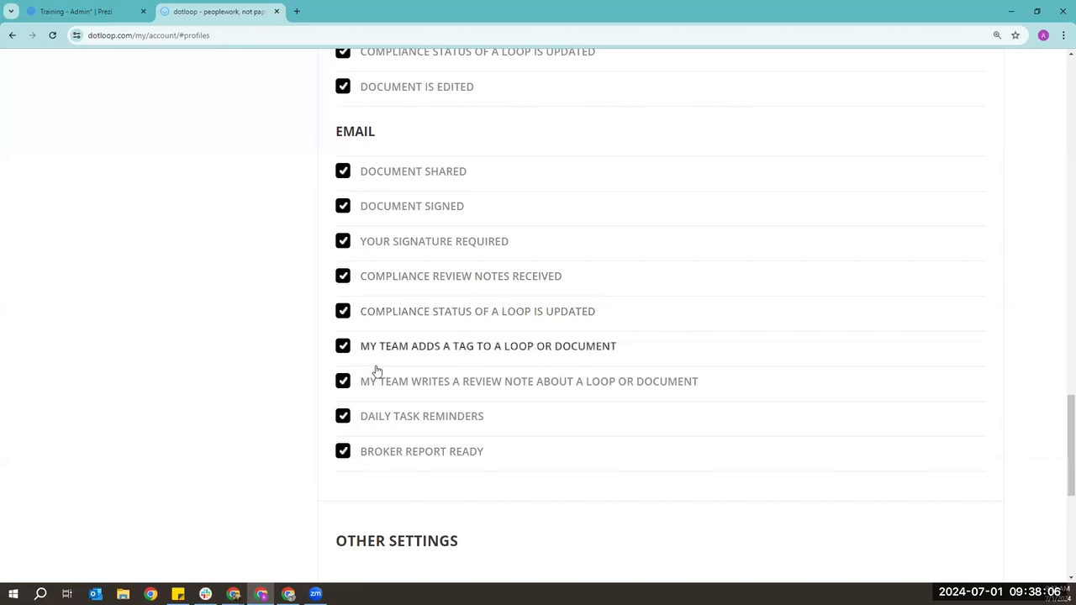
{"action": "scroll", "coordinate": [762, 398], "scroll_direction": "down", "scroll_amount": 4}
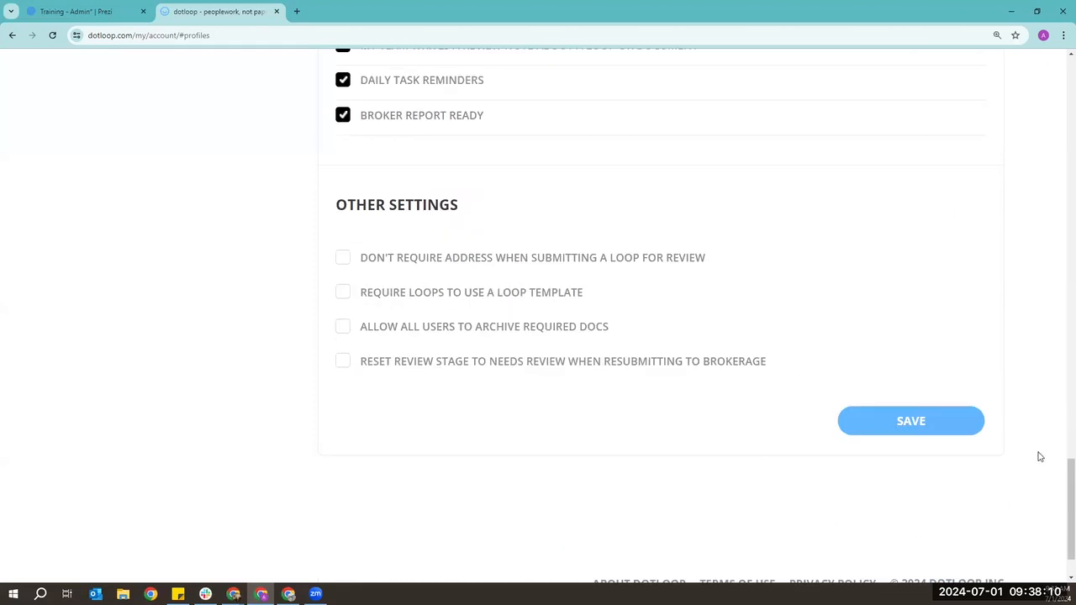
{"action": "scroll", "coordinate": [373, 478], "scroll_direction": "up", "scroll_amount": 3}
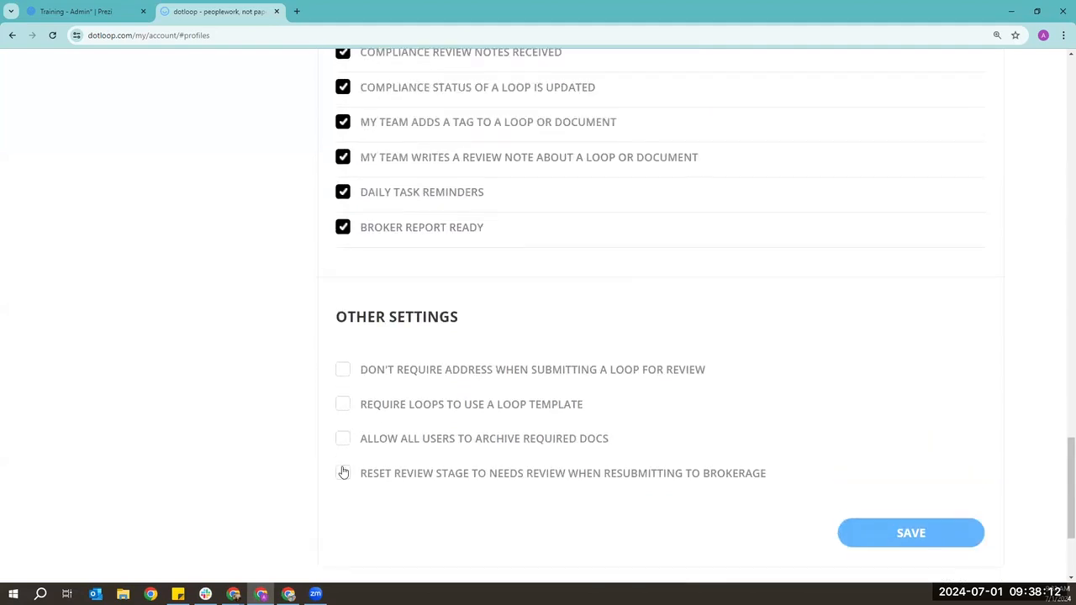
{"action": "scroll", "coordinate": [311, 469], "scroll_direction": "up", "scroll_amount": 10}
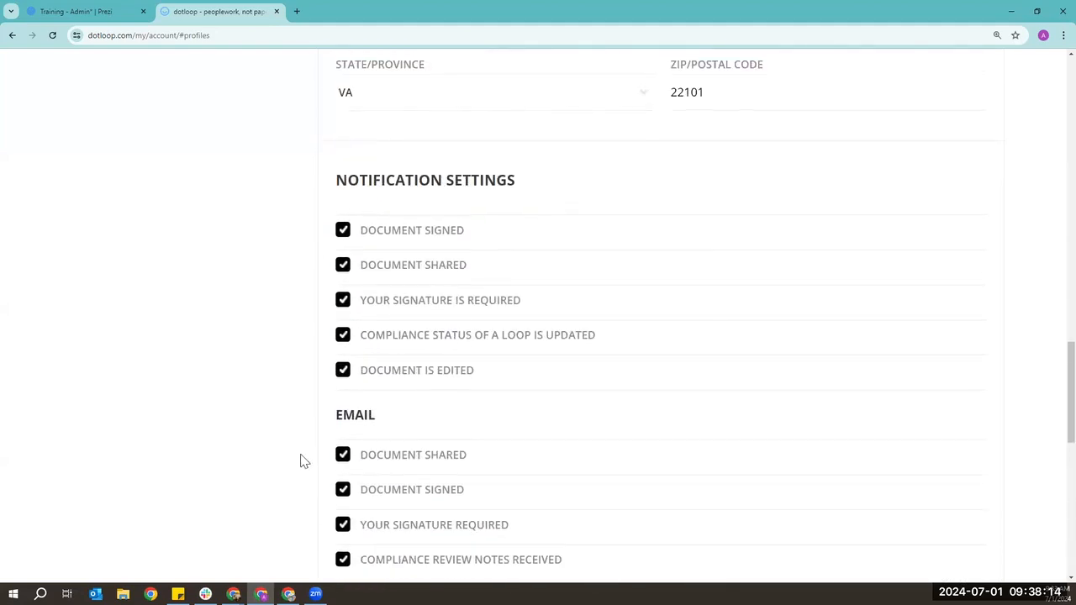
{"action": "scroll", "coordinate": [294, 454], "scroll_direction": "up", "scroll_amount": 10}
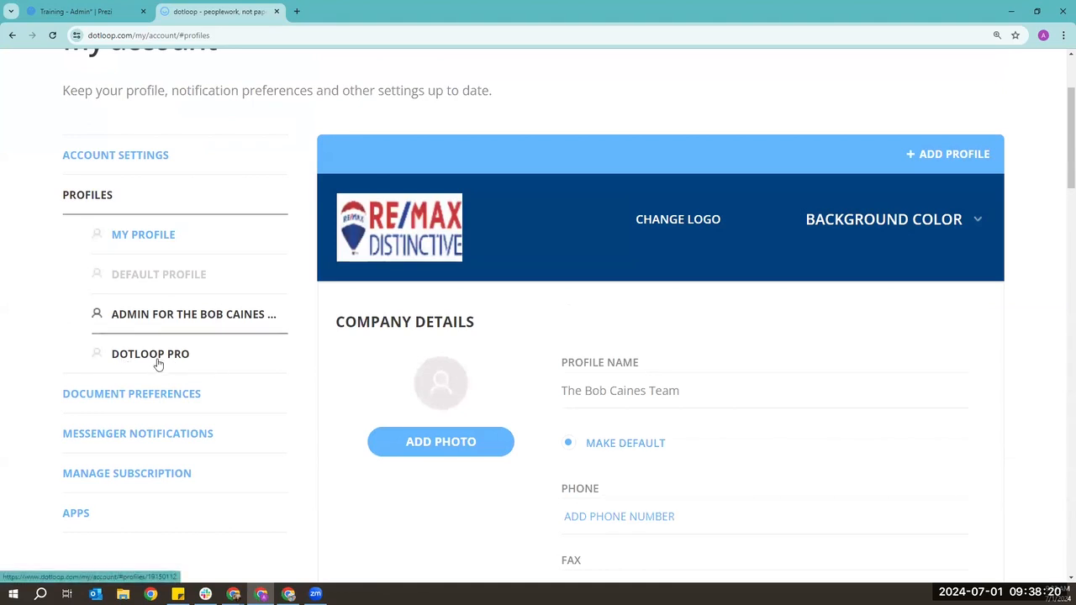
{"action": "left_click", "coordinate": [158, 363]}
{"action": "scroll", "coordinate": [401, 380], "scroll_direction": "down", "scroll_amount": 1}
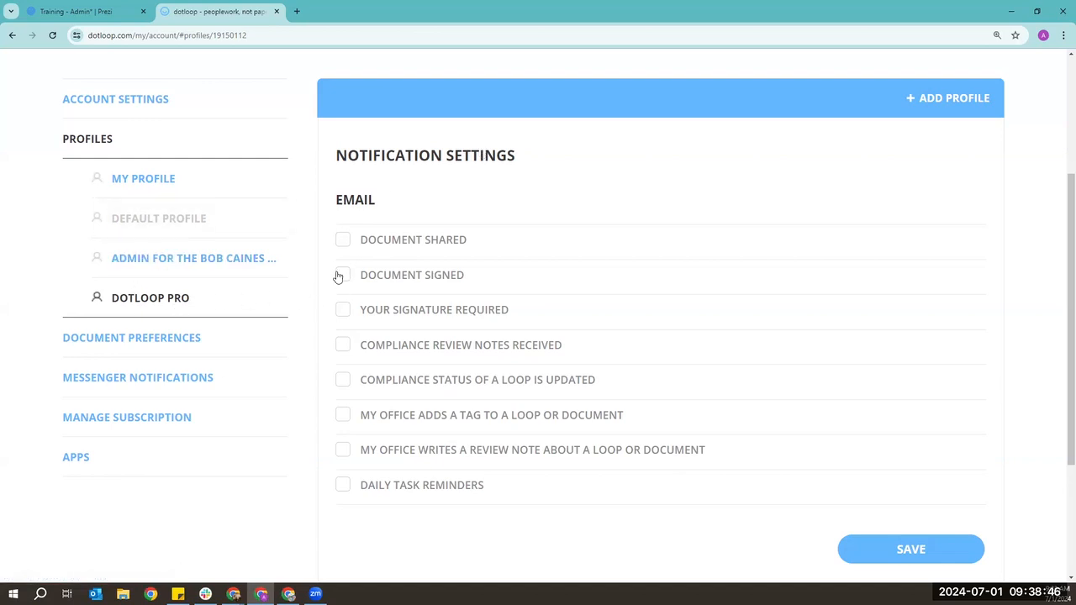
{"action": "left_click", "coordinate": [344, 347]}
{"action": "left_click", "coordinate": [342, 418]}
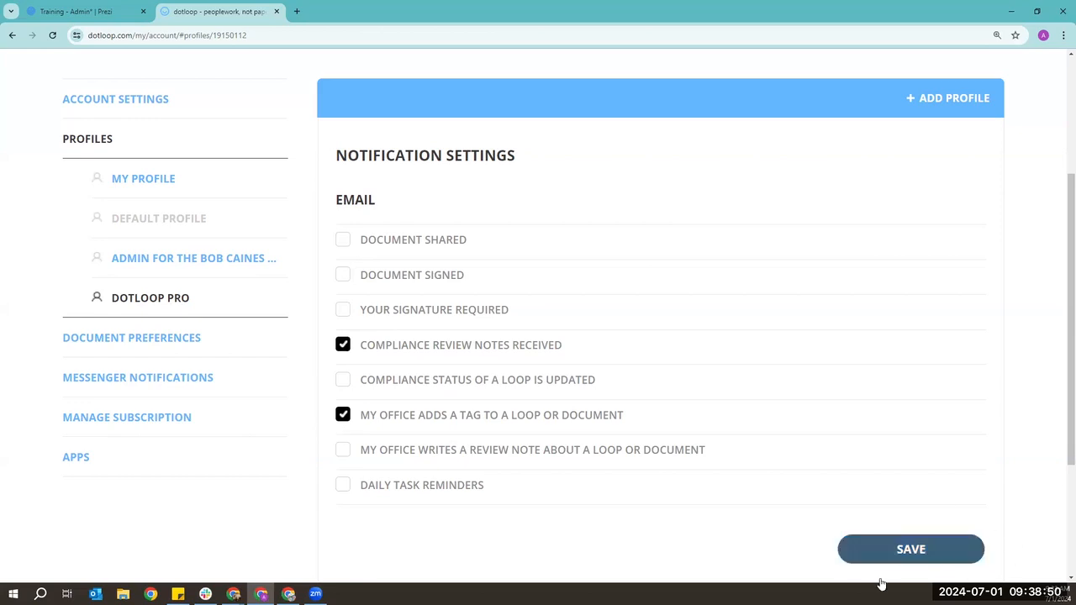
{"action": "left_click", "coordinate": [343, 345]}
{"action": "left_click", "coordinate": [343, 415]}
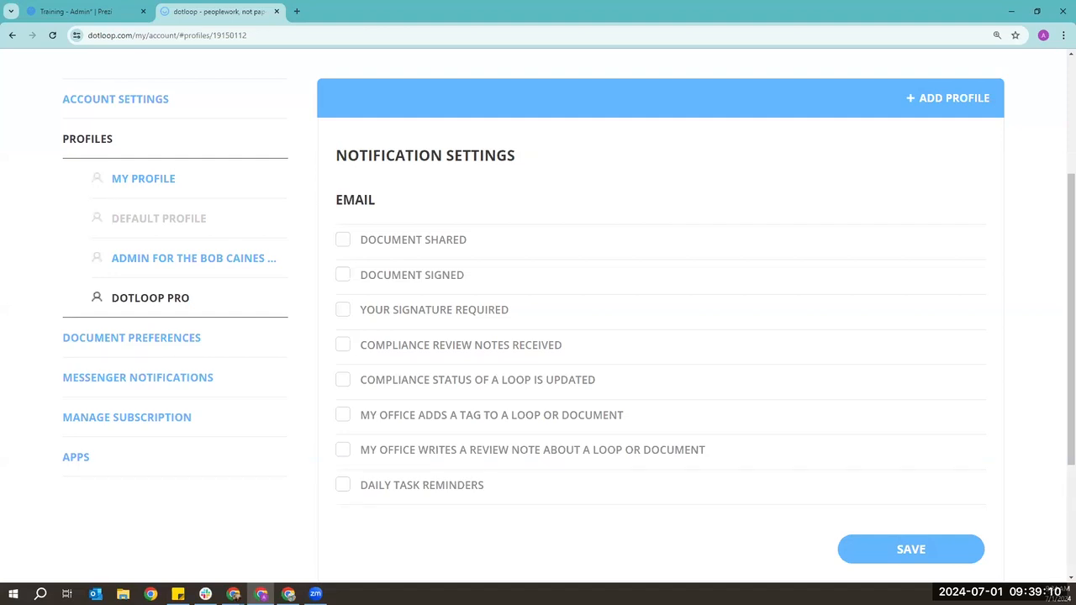
{"action": "scroll", "coordinate": [732, 337], "scroll_direction": "up", "scroll_amount": 3}
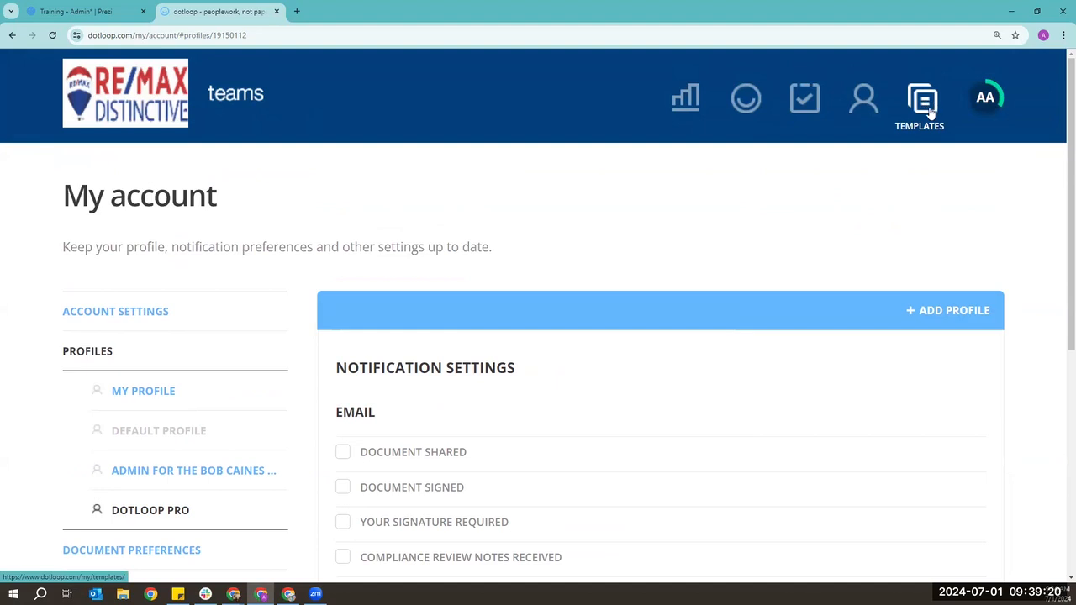
- Open team Templates and review the Documents, Tasks, Clauses, Workflows and Loop Templates lists
{"action": "left_click", "coordinate": [930, 113]}
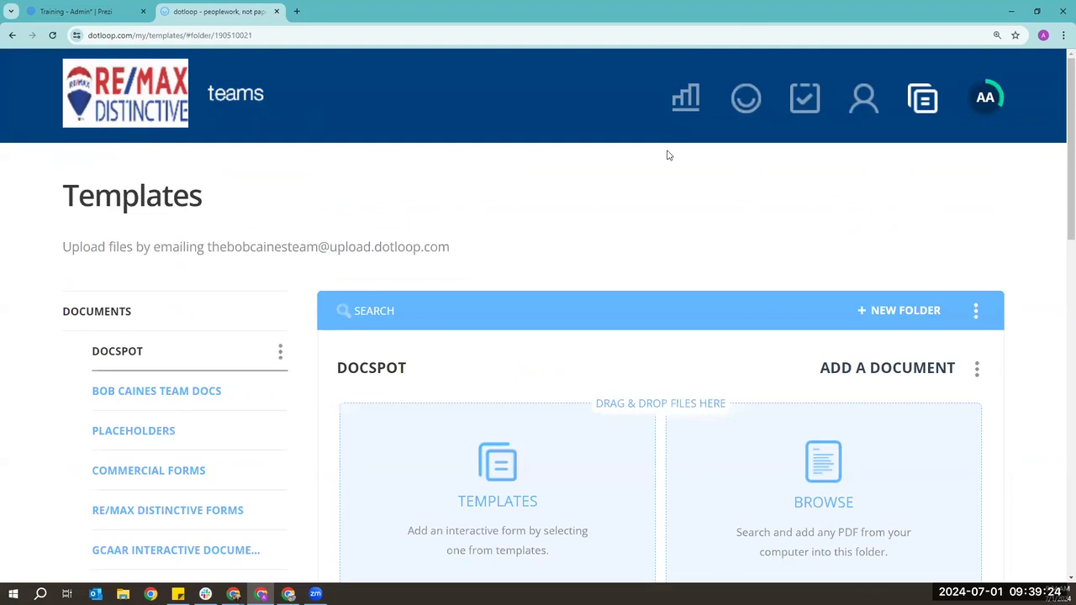
{"action": "scroll", "coordinate": [670, 155], "scroll_direction": "down", "scroll_amount": 1}
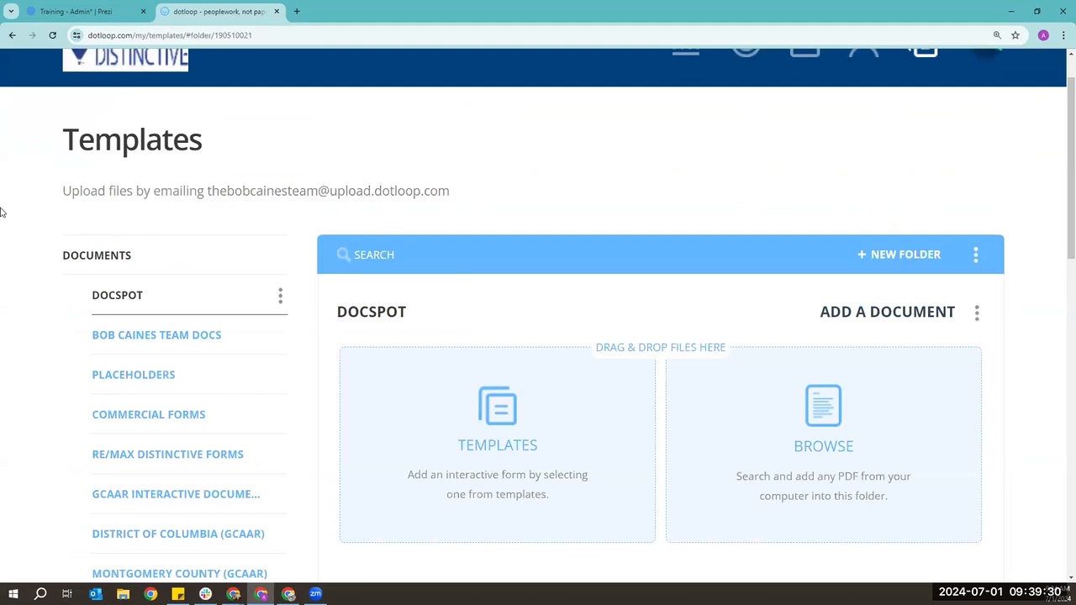
{"action": "scroll", "coordinate": [19, 259], "scroll_direction": "down", "scroll_amount": 12}
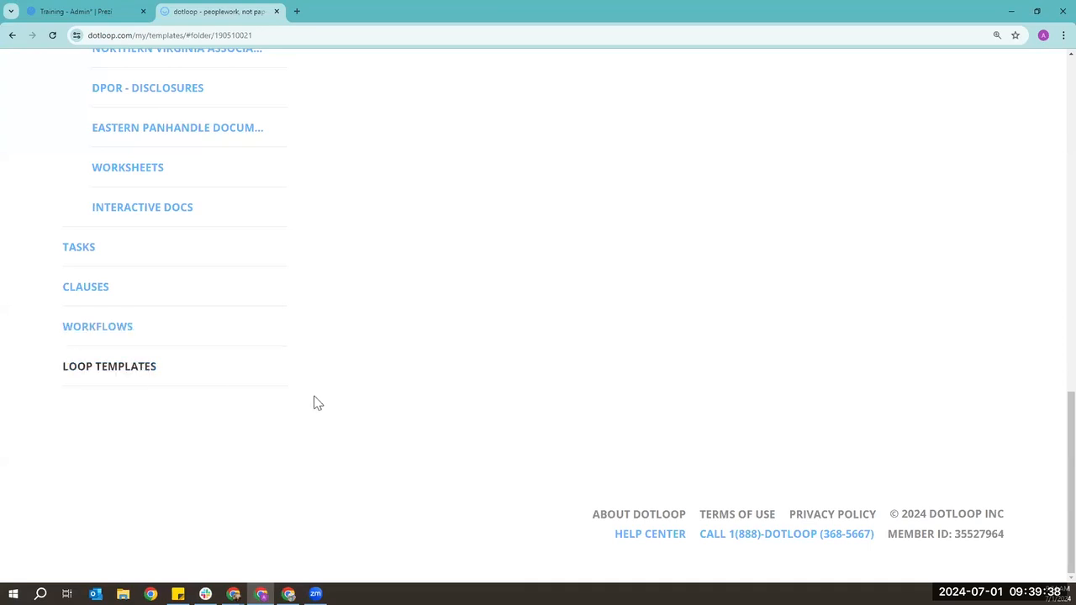
{"action": "scroll", "coordinate": [306, 404], "scroll_direction": "up", "scroll_amount": 2}
{"action": "scroll", "coordinate": [315, 407], "scroll_direction": "up", "scroll_amount": 10}
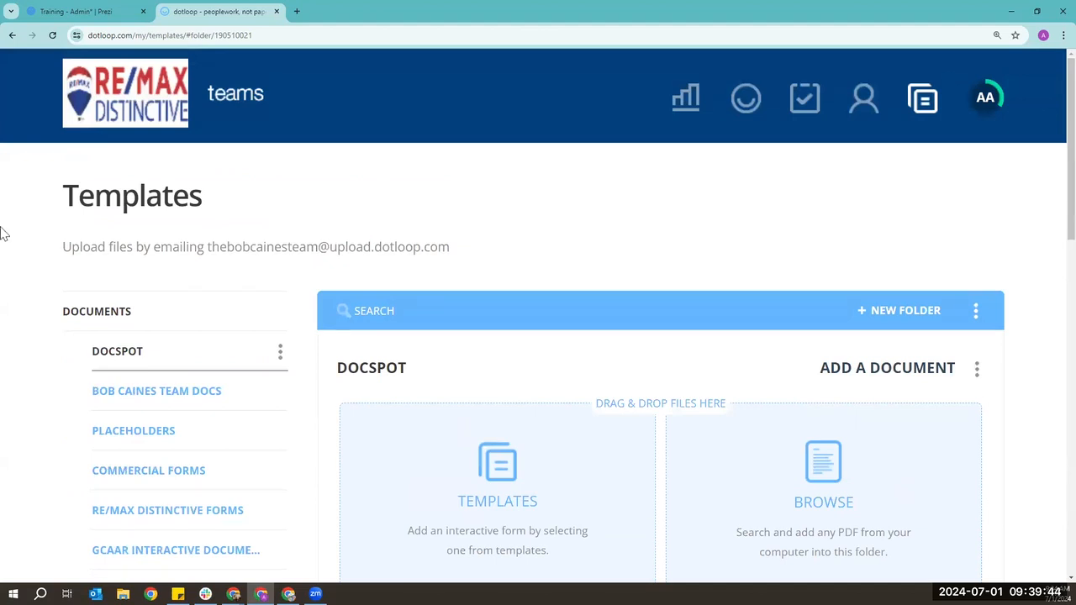
{"action": "scroll", "coordinate": [228, 307], "scroll_direction": "down", "scroll_amount": 12}
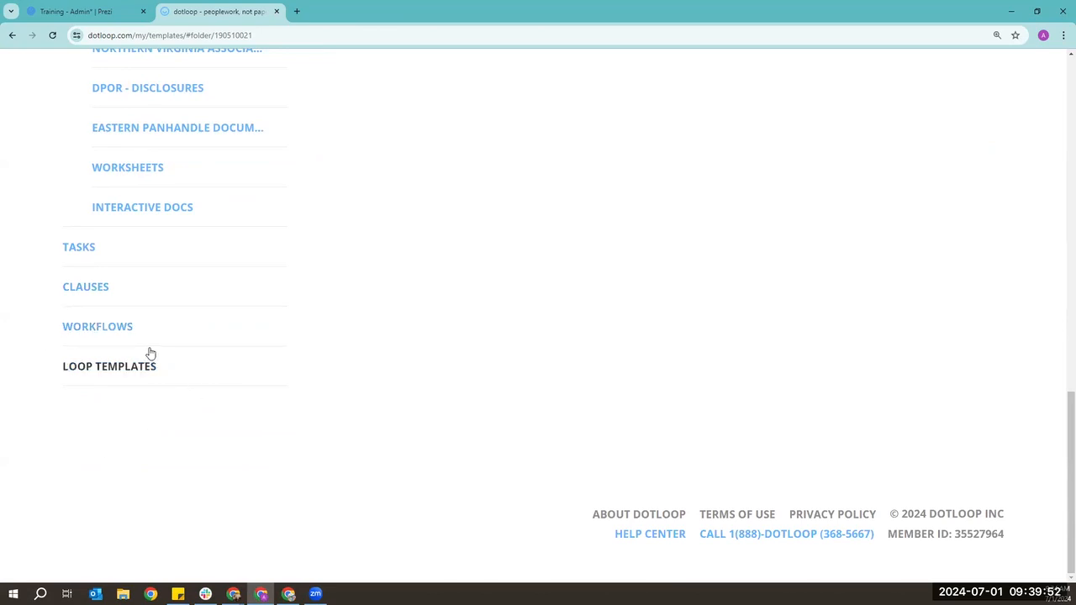
{"action": "scroll", "coordinate": [433, 355], "scroll_direction": "up", "scroll_amount": 3}
{"action": "scroll", "coordinate": [432, 356], "scroll_direction": "up", "scroll_amount": 5}
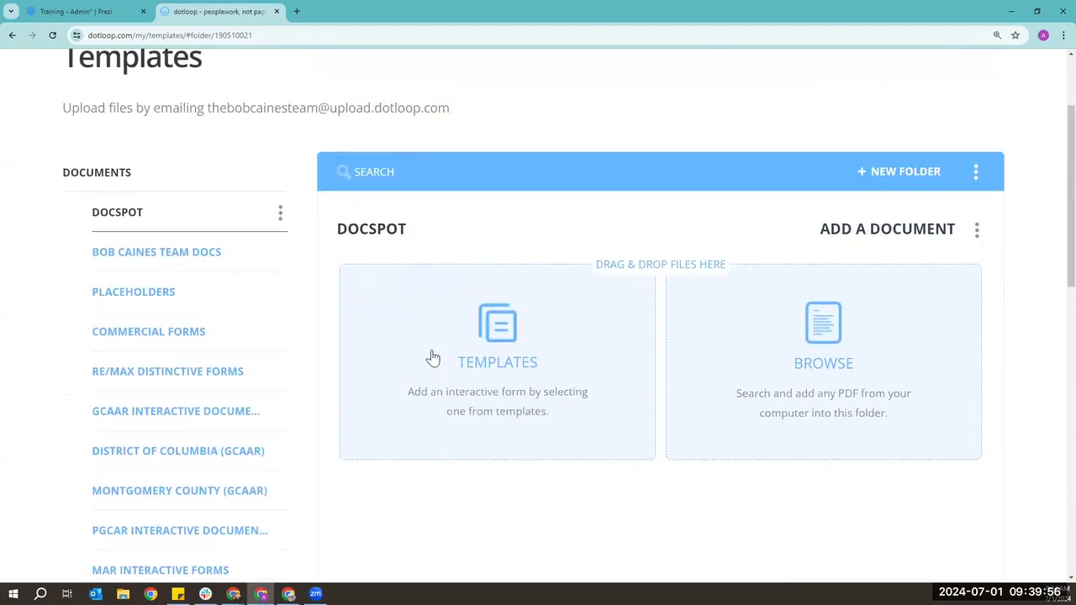
{"action": "scroll", "coordinate": [432, 358], "scroll_direction": "up", "scroll_amount": 1}
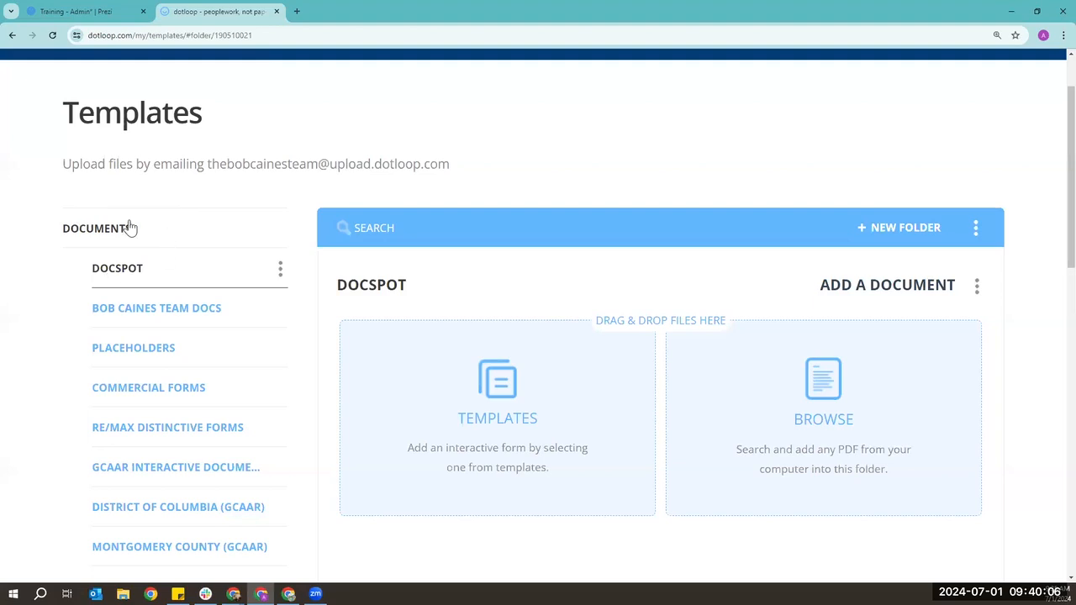
{"action": "scroll", "coordinate": [132, 228], "scroll_direction": "down", "scroll_amount": 2}
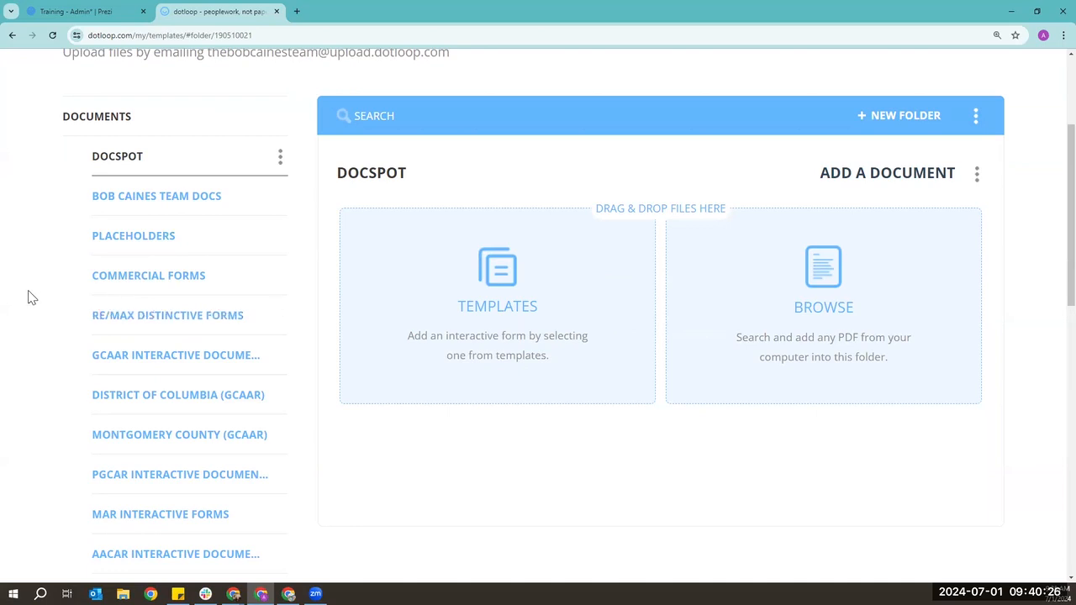
{"action": "scroll", "coordinate": [28, 297], "scroll_direction": "down", "scroll_amount": 1}
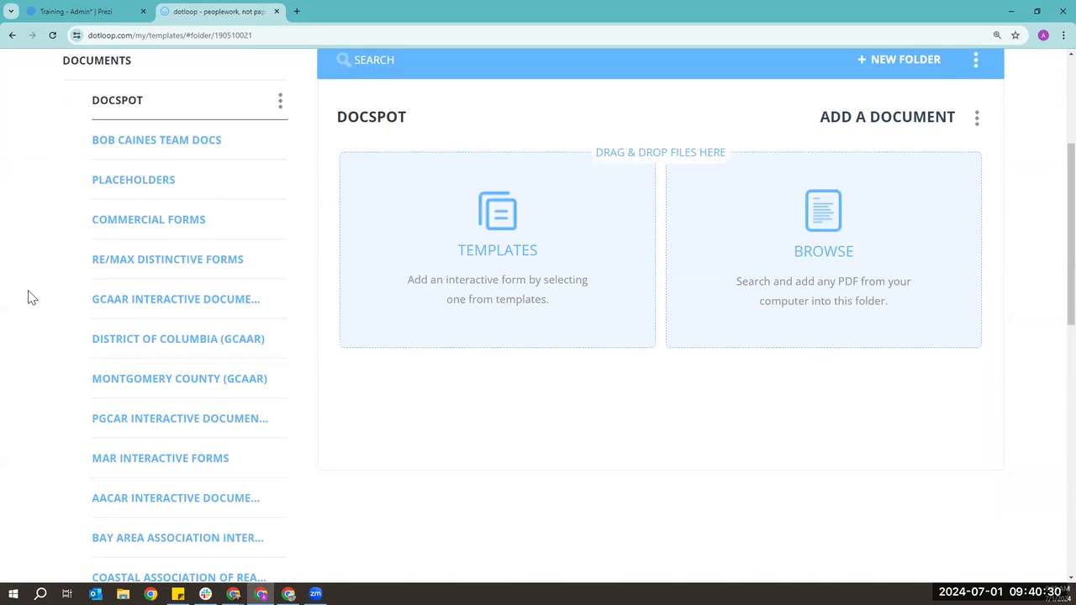
{"action": "scroll", "coordinate": [28, 297], "scroll_direction": "up", "scroll_amount": 1}
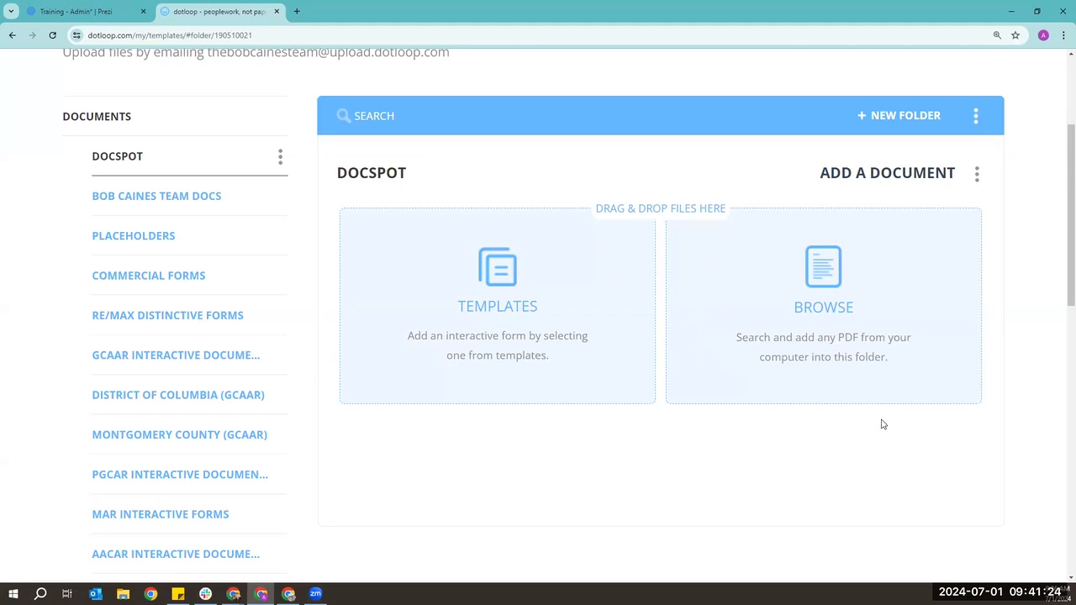
- Upload the Offer PDF from the Desktop into the DOCSPOT folder
{"action": "left_click", "coordinate": [879, 261]}
{"action": "left_click", "coordinate": [375, 88]}
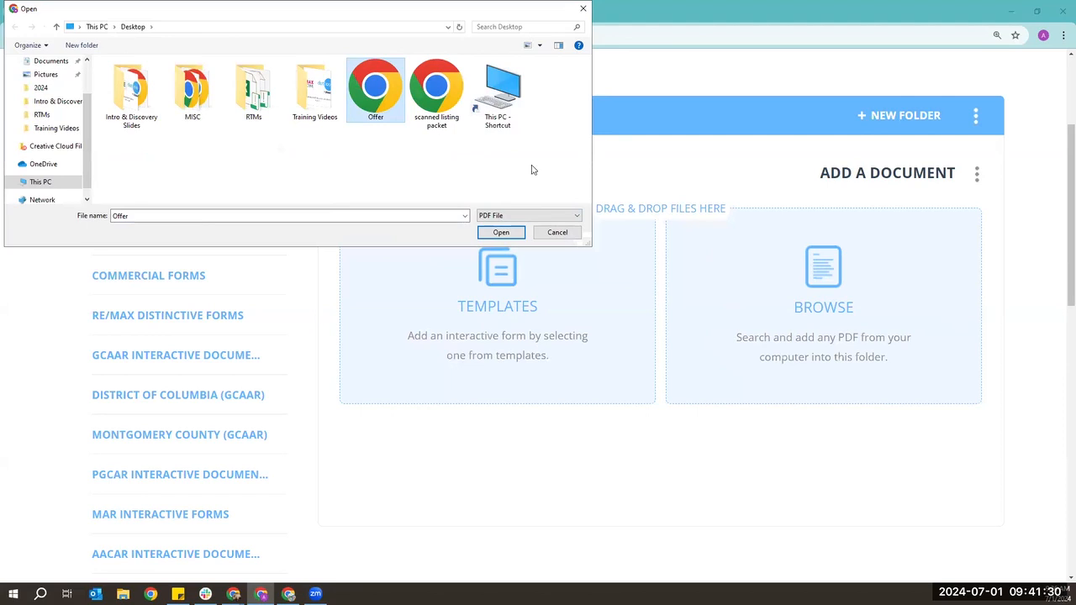
{"action": "left_click", "coordinate": [509, 236]}
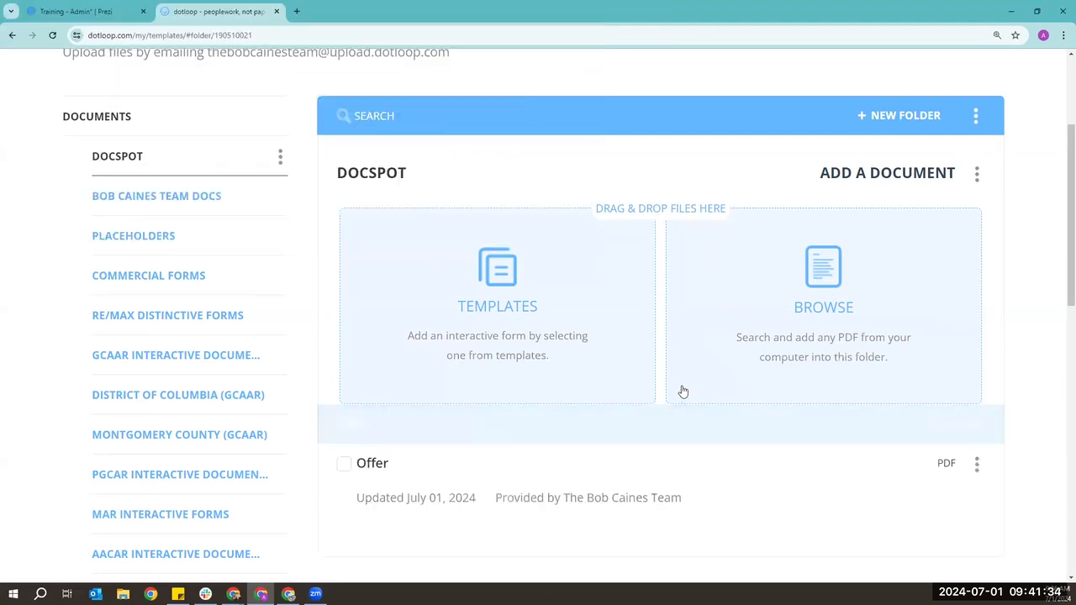
{"action": "left_click", "coordinate": [984, 114]}
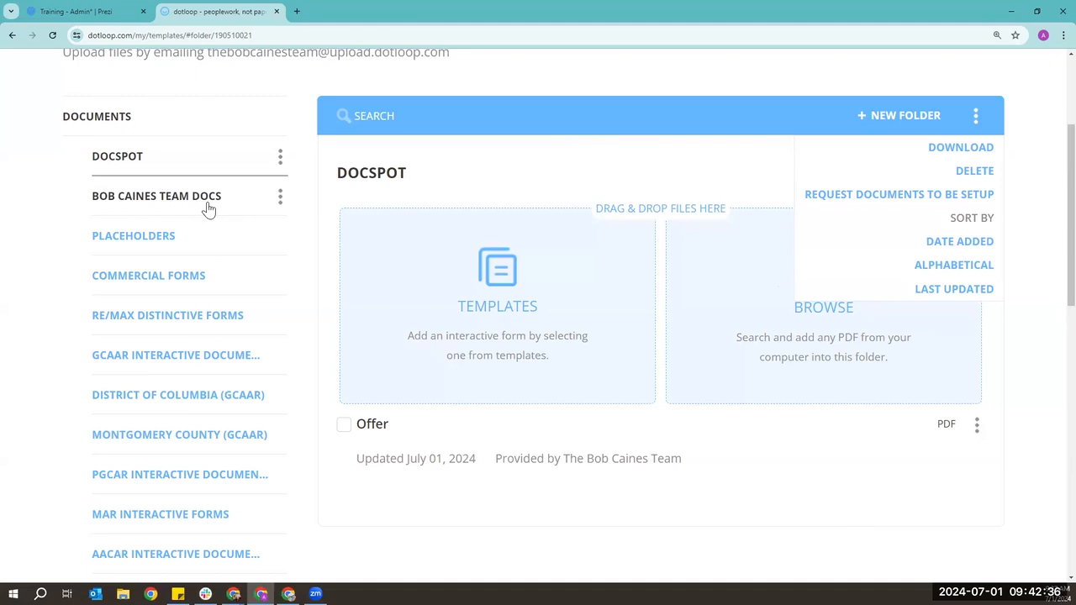
- Edit the Offer document template and click into its empty description field
{"action": "left_click", "coordinate": [1042, 435]}
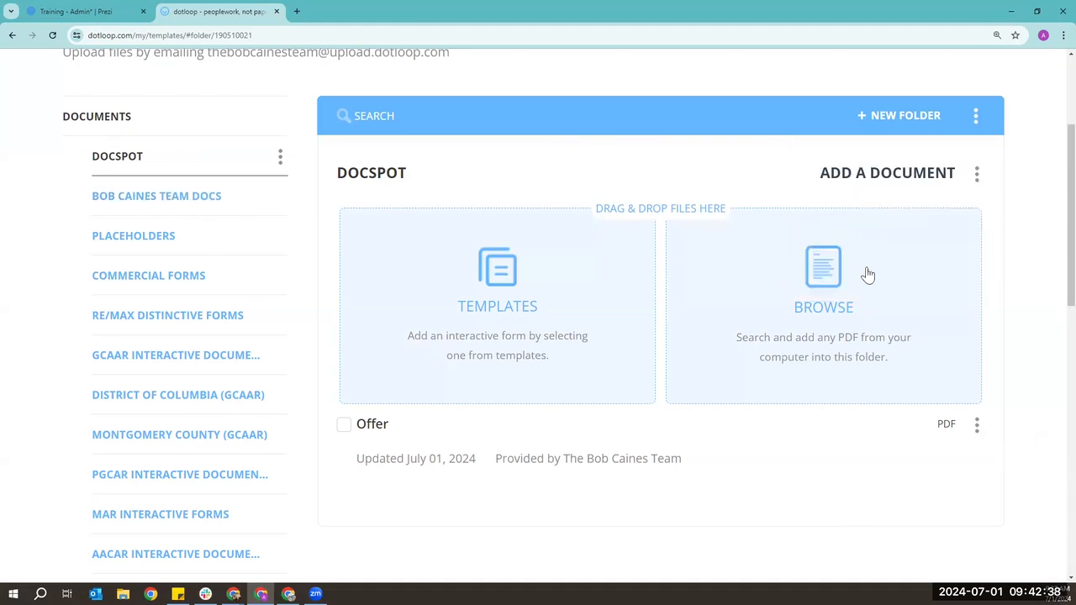
{"action": "scroll", "coordinate": [1002, 467], "scroll_direction": "down", "scroll_amount": 1}
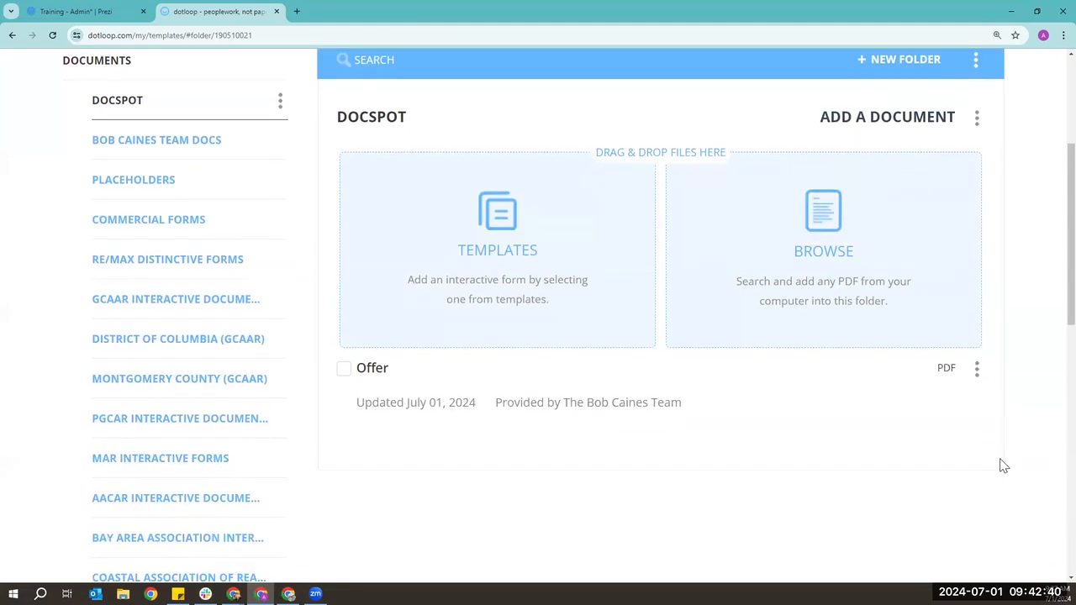
{"action": "left_click", "coordinate": [978, 370]}
{"action": "scroll", "coordinate": [978, 377], "scroll_direction": "down", "scroll_amount": 1}
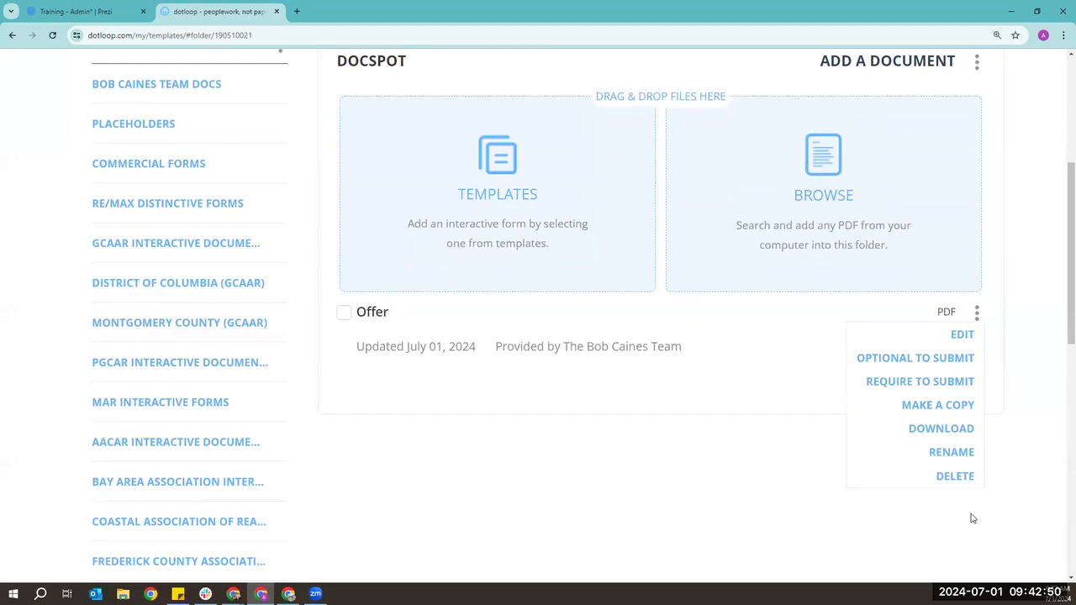
{"action": "left_click", "coordinate": [961, 345]}
{"action": "left_click", "coordinate": [299, 285]}
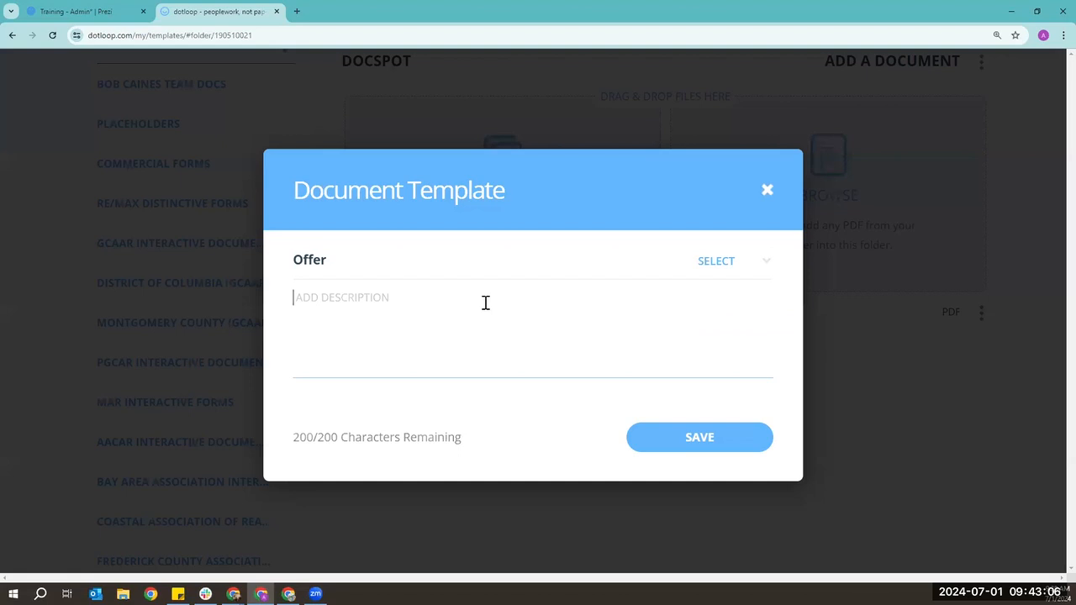
- Close the Offer template details without saving and show the Offer row's actions
{"action": "left_click", "coordinate": [767, 190]}
{"action": "left_click", "coordinate": [978, 314]}
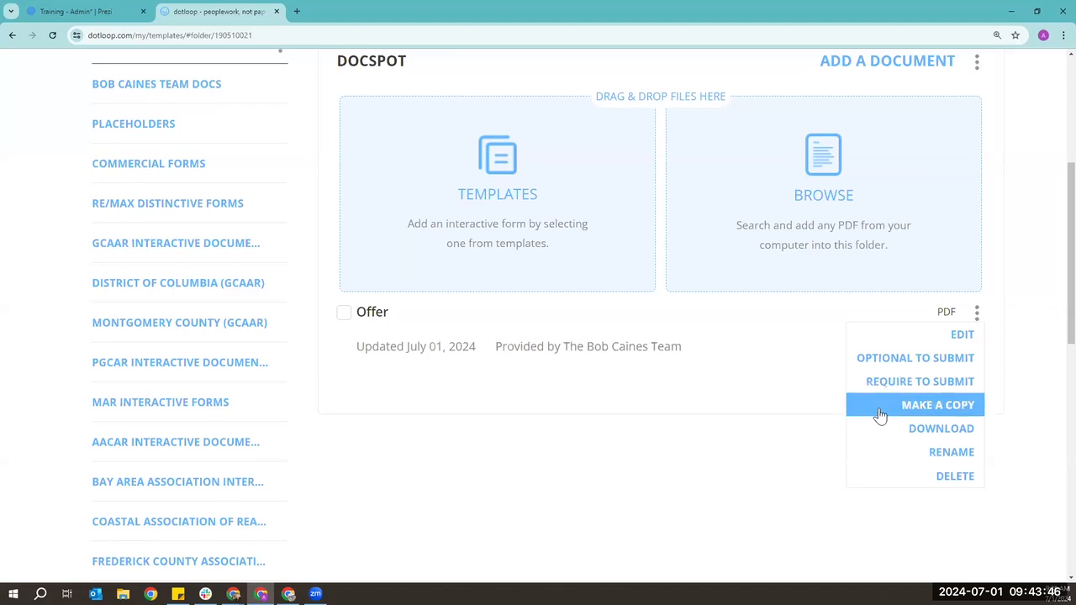
- Rename the Offer document to **Offer by prefixing two asterisks
{"action": "scroll", "coordinate": [879, 416], "scroll_direction": "up", "scroll_amount": 1}
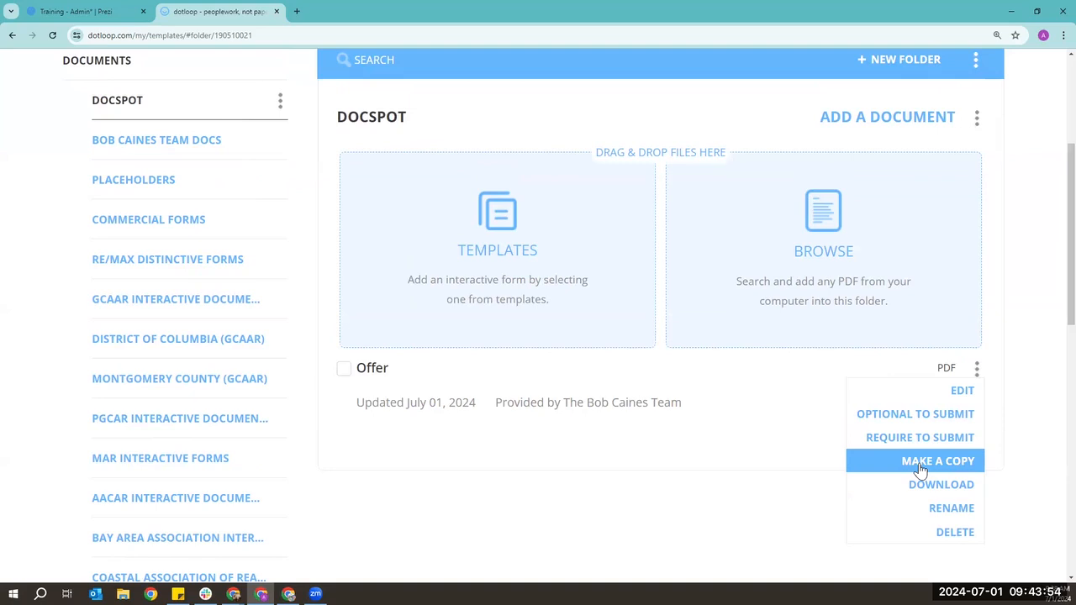
{"action": "scroll", "coordinate": [920, 470], "scroll_direction": "down", "scroll_amount": 1}
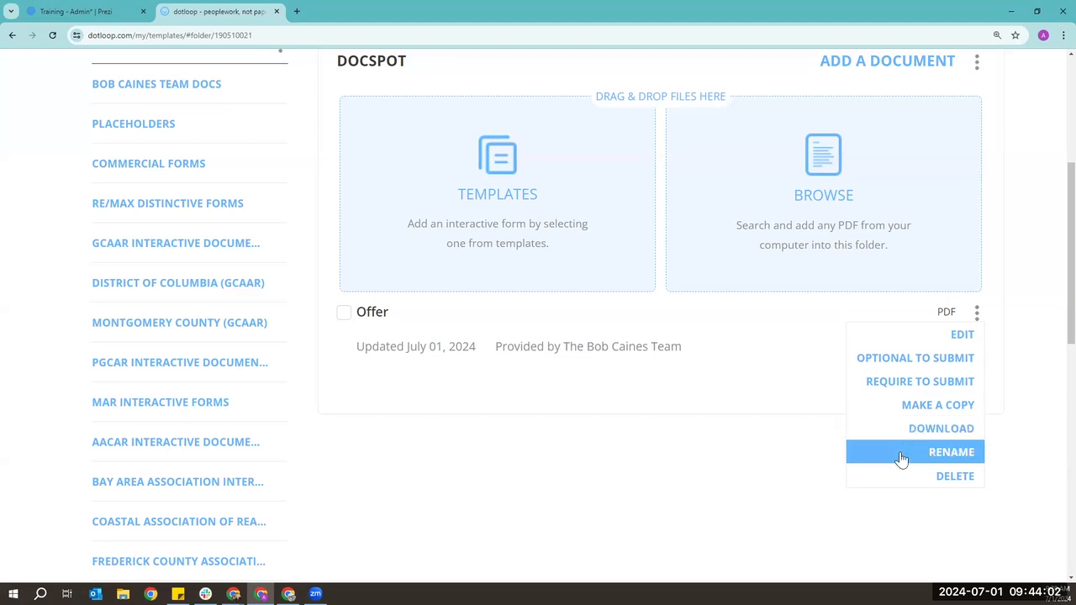
{"action": "left_click", "coordinate": [939, 459]}
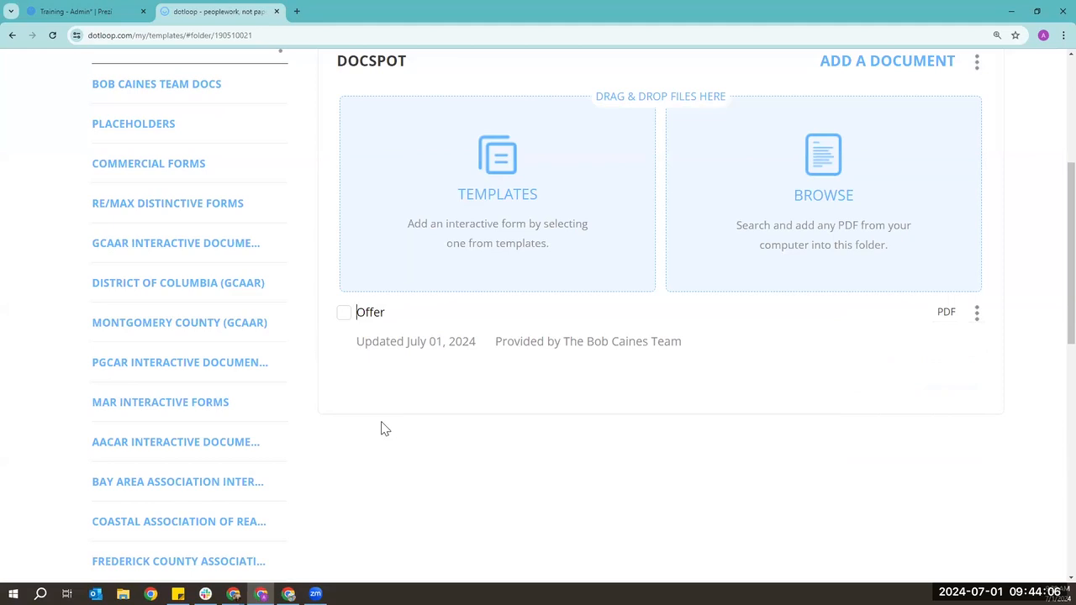
{"action": "type", "text": "**"}
{"action": "key", "text": "Return"}
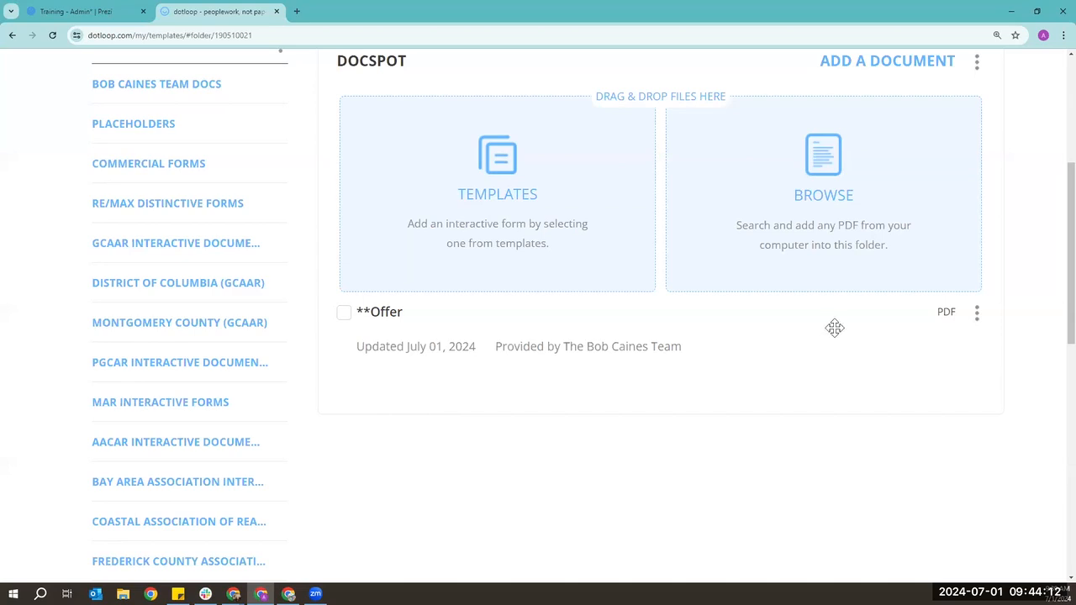
{"action": "left_click", "coordinate": [979, 313]}
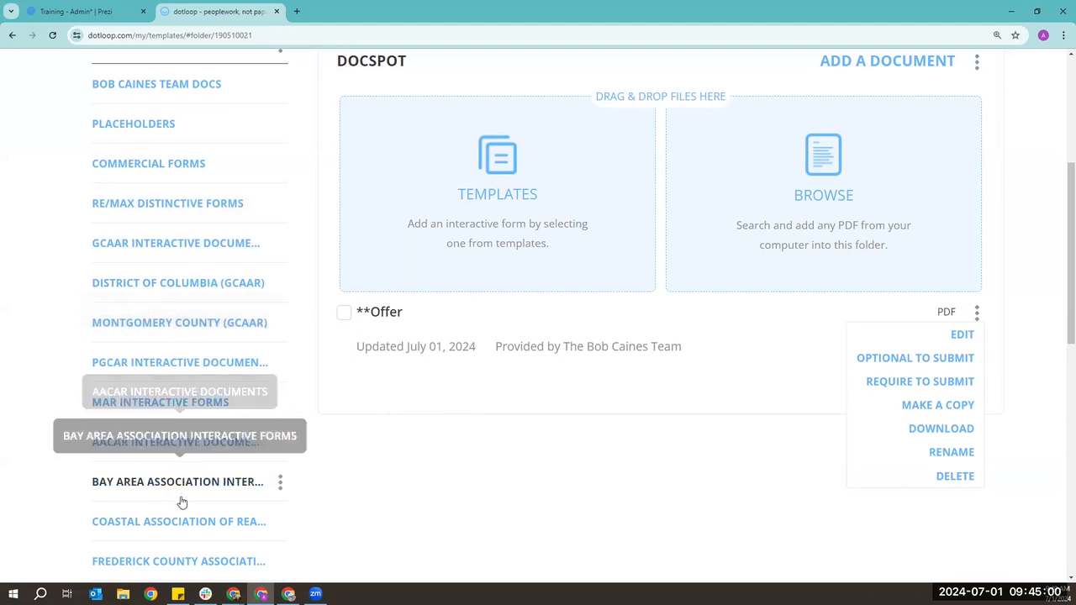
- Open the MONTGOMERY COUNTY (GCAAR) forms folder and attempt its NRDS ID request
{"action": "left_click", "coordinate": [202, 328]}
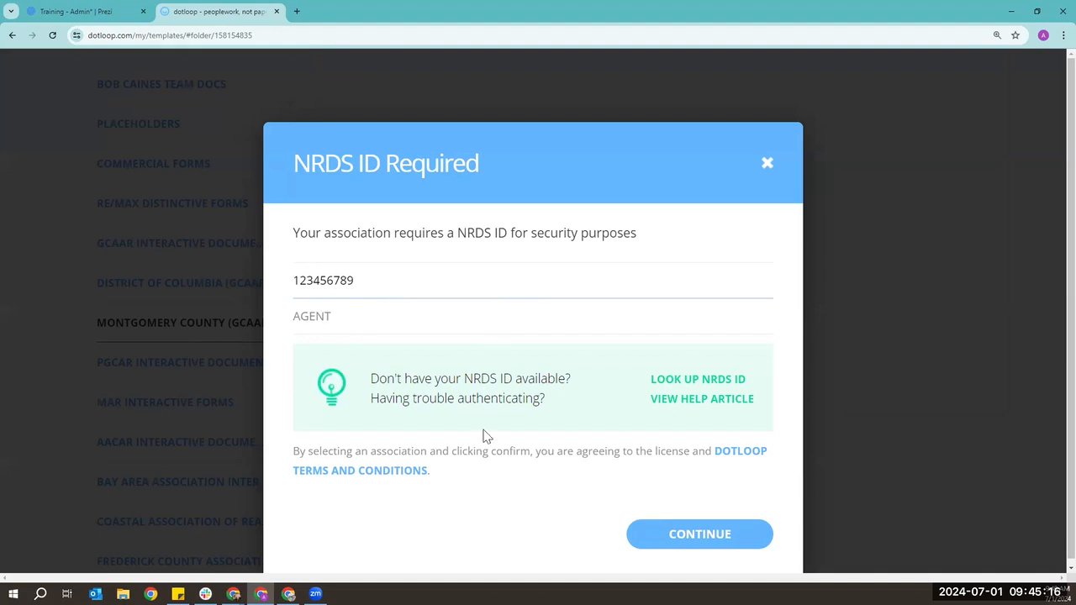
{"action": "left_click", "coordinate": [746, 549]}
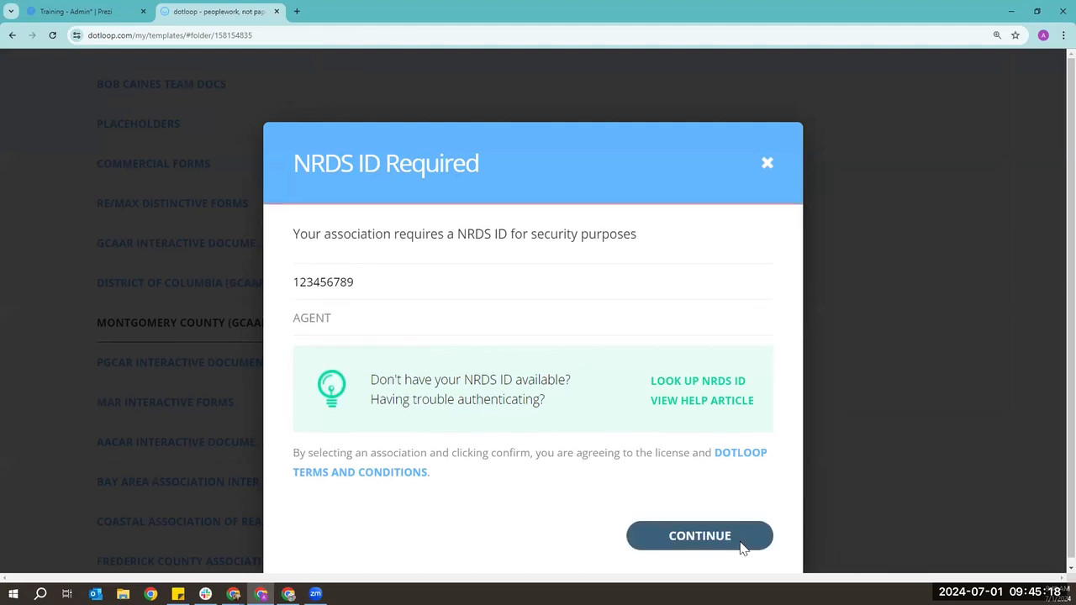
{"action": "left_click", "coordinate": [320, 333]}
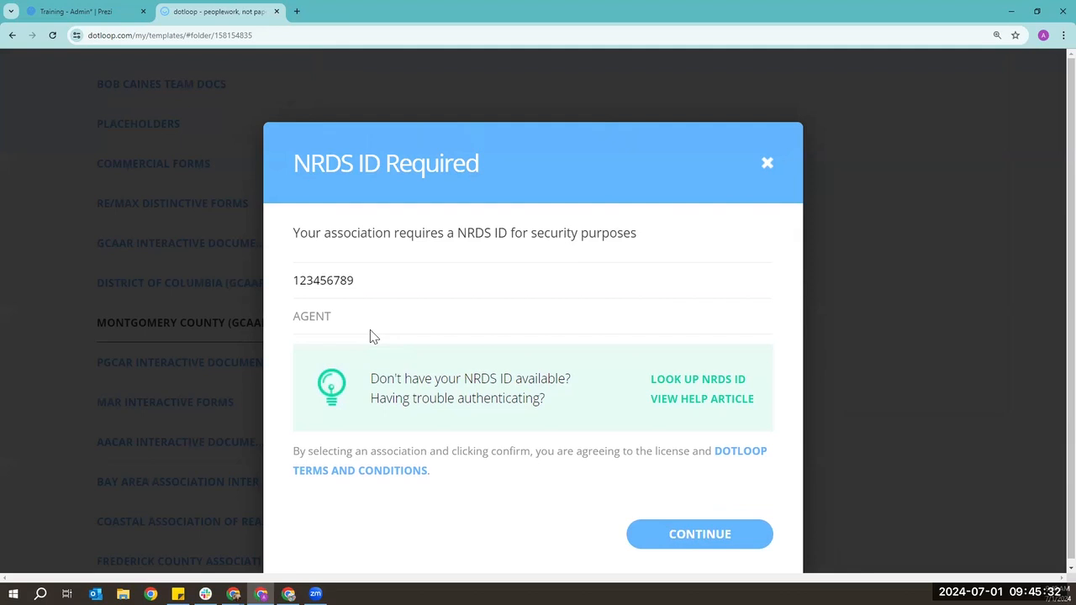
- Dismiss the NRDS ID dialog and return to the DOCSPOT folder listing **Offer
{"action": "left_click", "coordinate": [766, 165]}
{"action": "scroll", "coordinate": [696, 393], "scroll_direction": "up", "scroll_amount": 3}
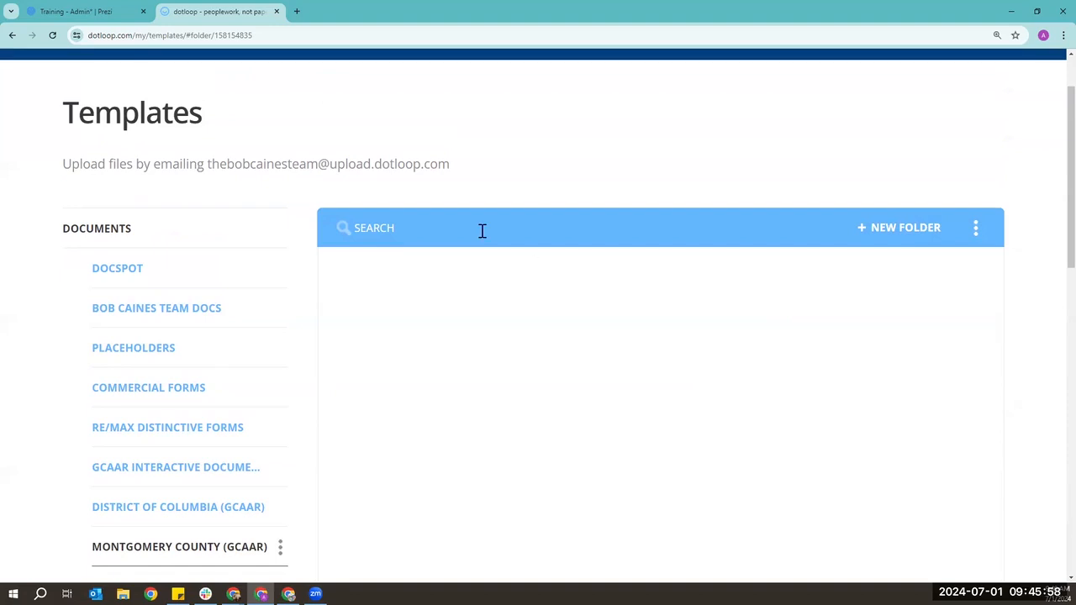
{"action": "left_click", "coordinate": [172, 264]}
{"action": "scroll", "coordinate": [202, 281], "scroll_direction": "up", "scroll_amount": 1}
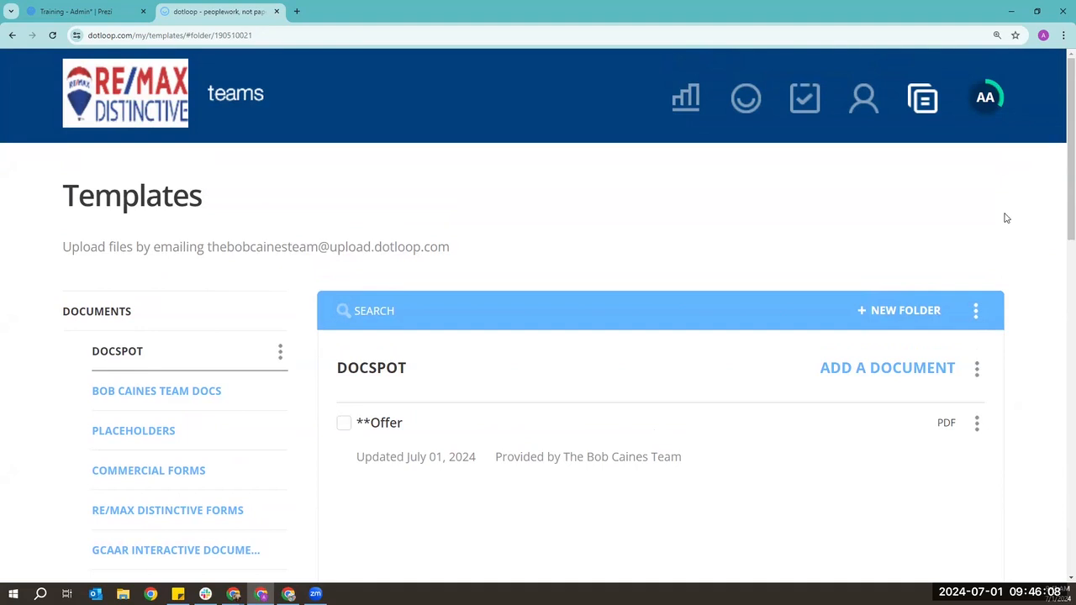
{"action": "scroll", "coordinate": [1006, 218], "scroll_direction": "down", "scroll_amount": 1}
{"action": "scroll", "coordinate": [1006, 218], "scroll_direction": "up", "scroll_amount": 1}
{"action": "scroll", "coordinate": [276, 403], "scroll_direction": "down", "scroll_amount": 1}
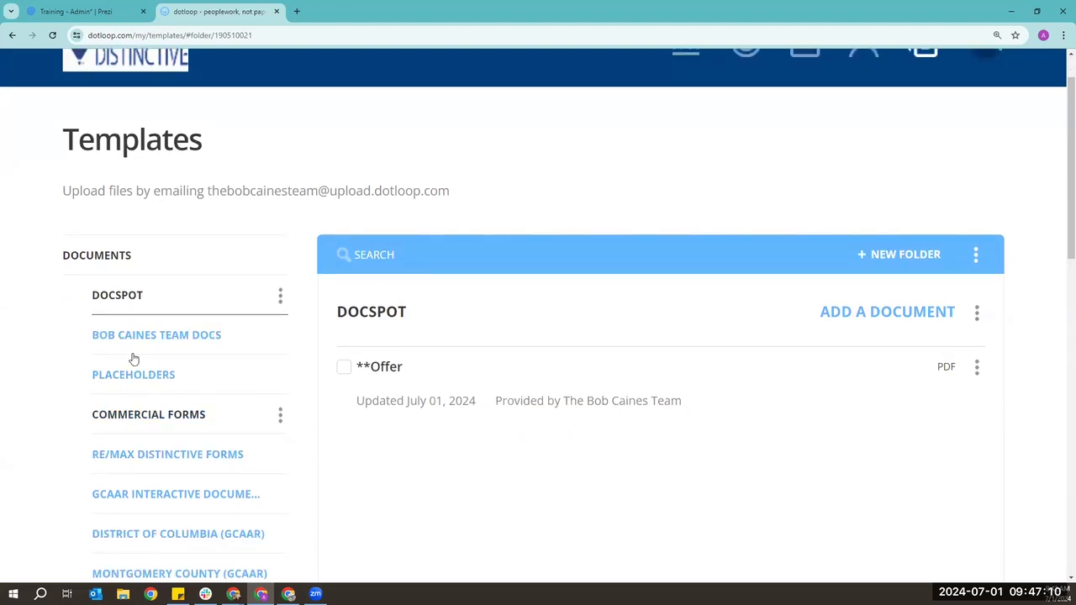
{"action": "mouse_move", "coordinate": [280, 334]}
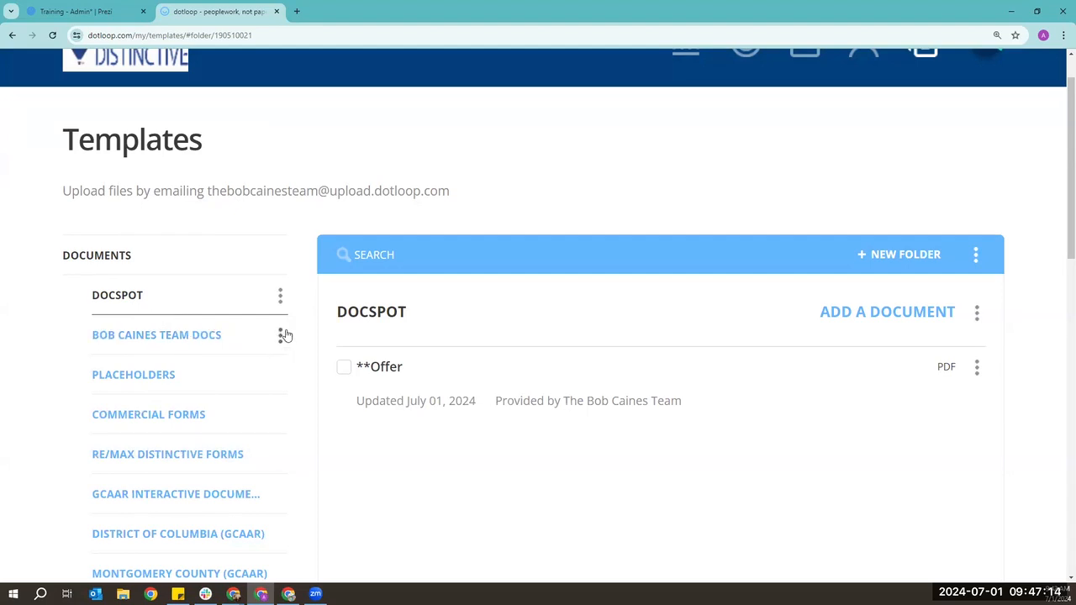
- Confirm the team docs folder's existing name via Rename and reopen its options
{"action": "left_click", "coordinate": [281, 336]}
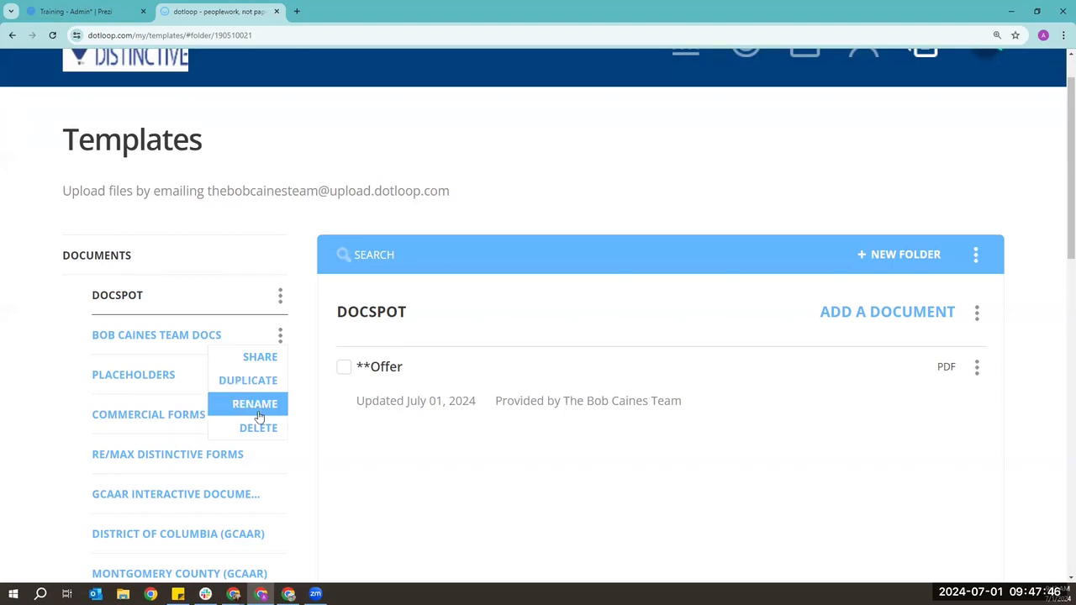
{"action": "left_click", "coordinate": [222, 405]}
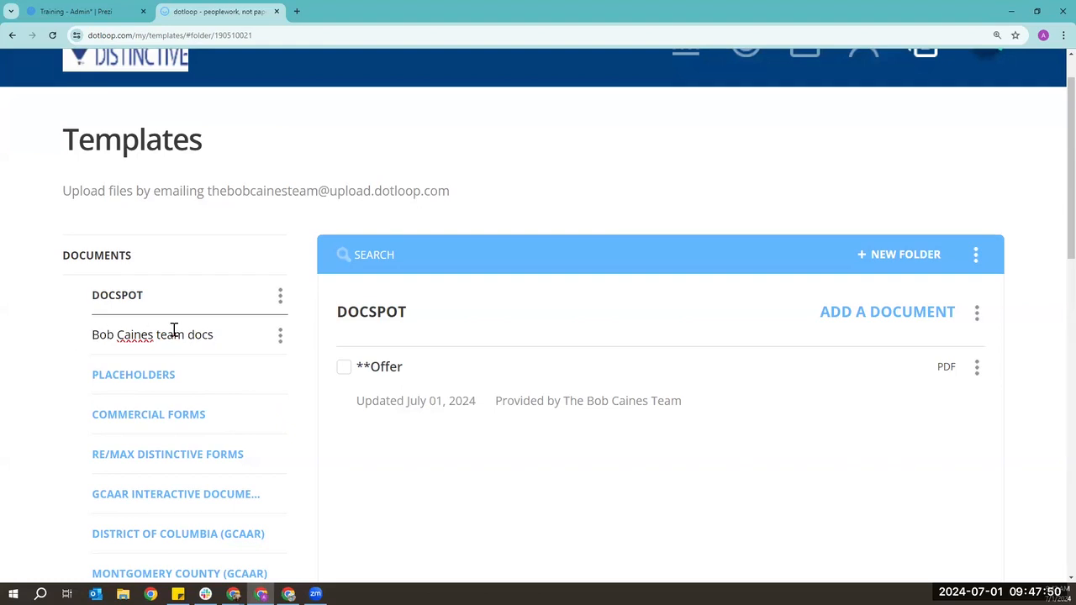
{"action": "key", "text": "Return"}
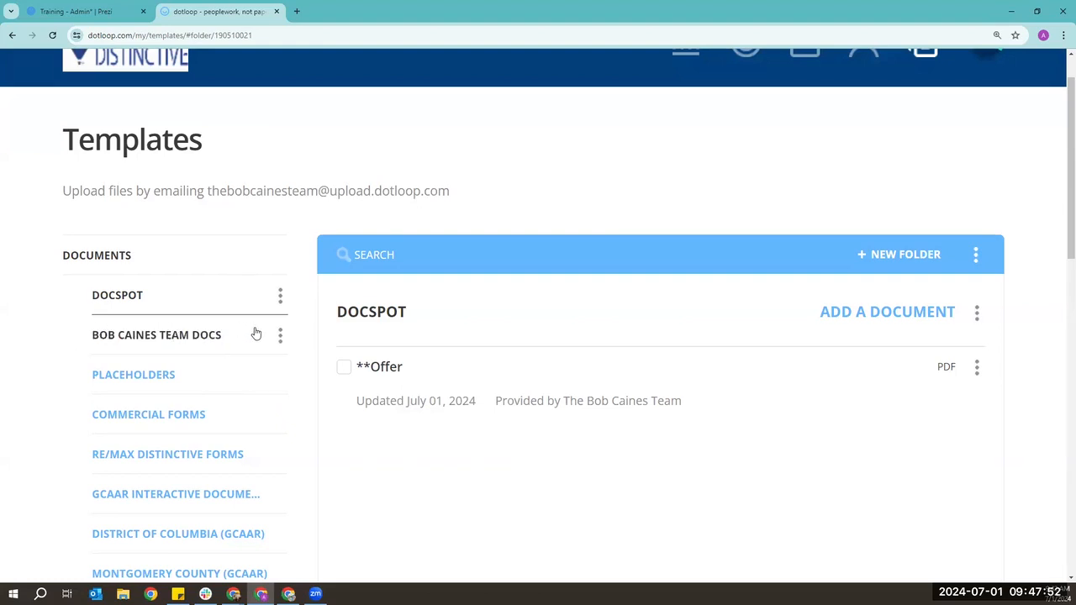
{"action": "left_click", "coordinate": [283, 335]}
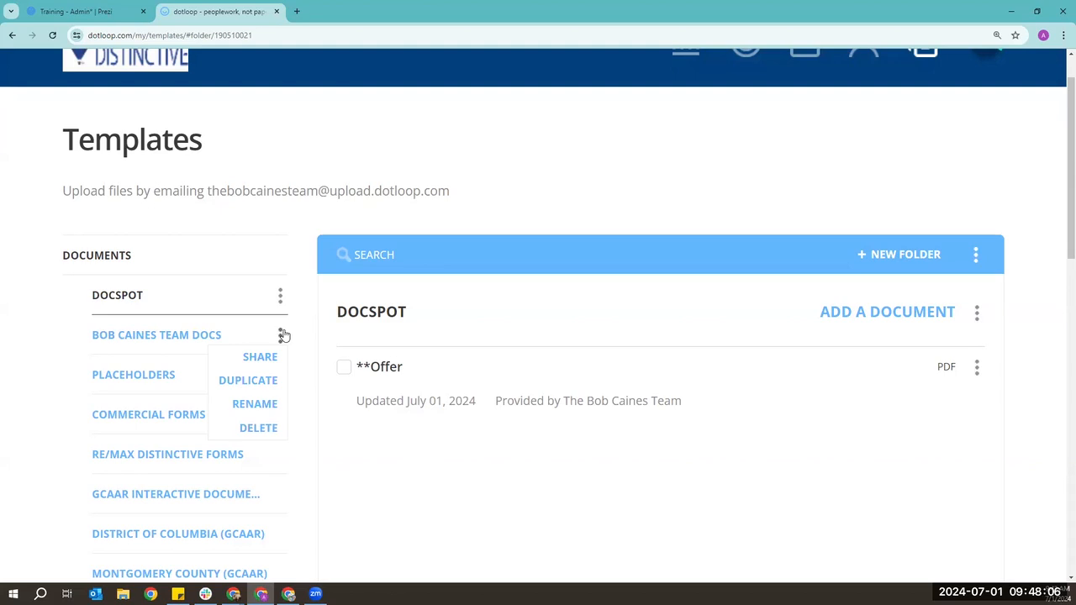
- Delete the Offer document so the DOCSPOT folder is empty, then open the folder's options menu
{"action": "scroll", "coordinate": [951, 409], "scroll_direction": "down", "scroll_amount": 1}
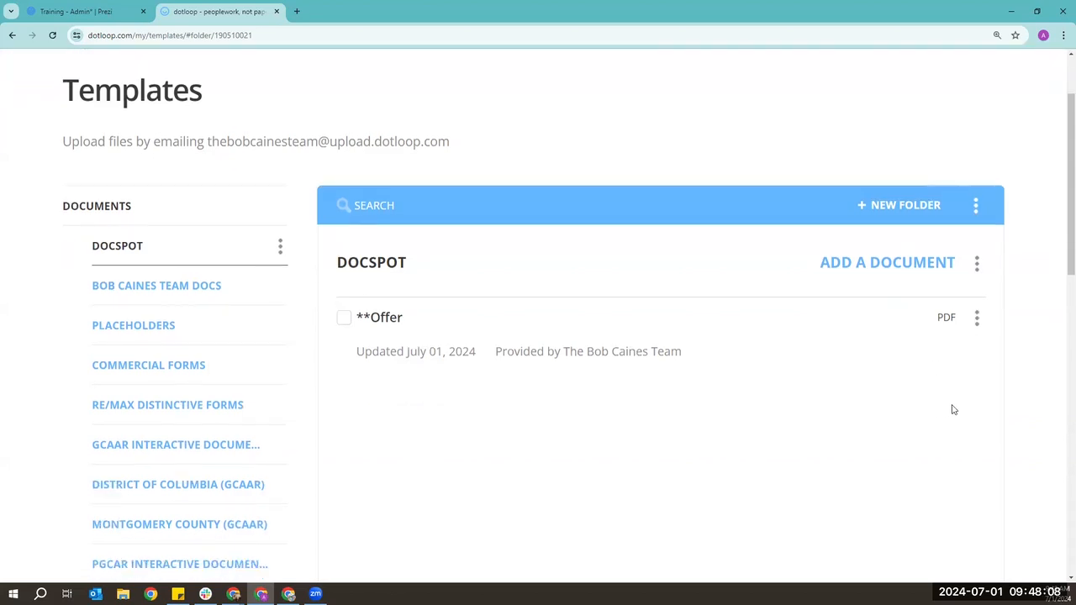
{"action": "left_click", "coordinate": [977, 313]}
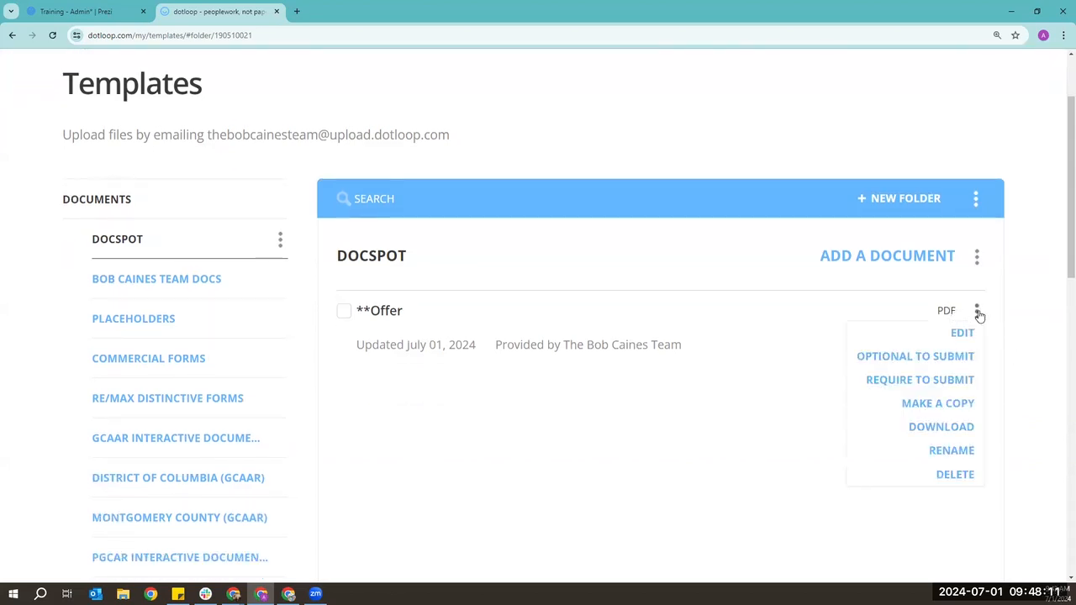
{"action": "left_click", "coordinate": [953, 481]}
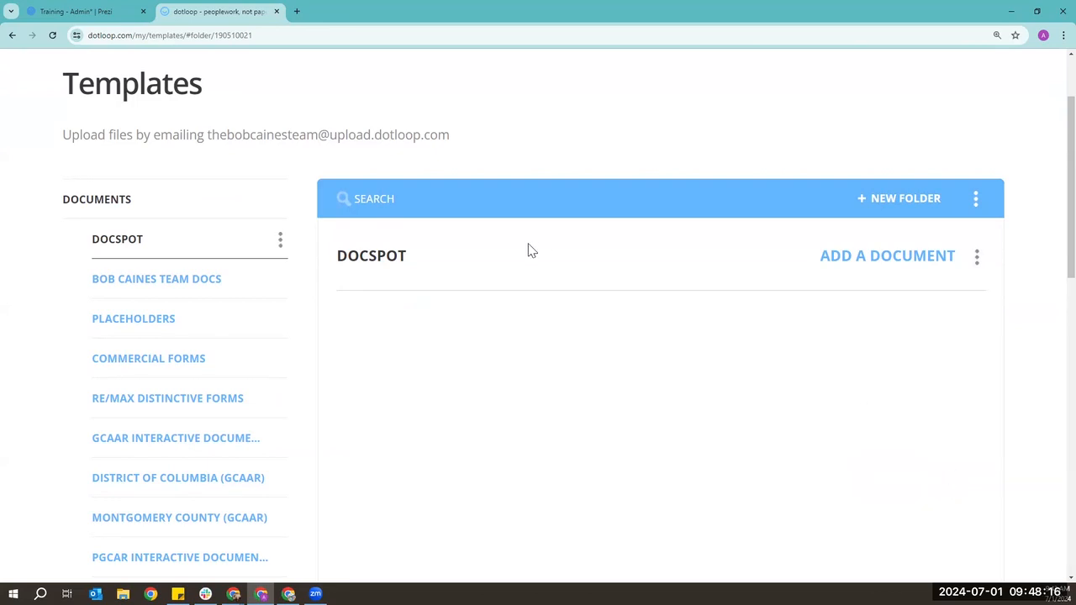
{"action": "left_click", "coordinate": [280, 239]}
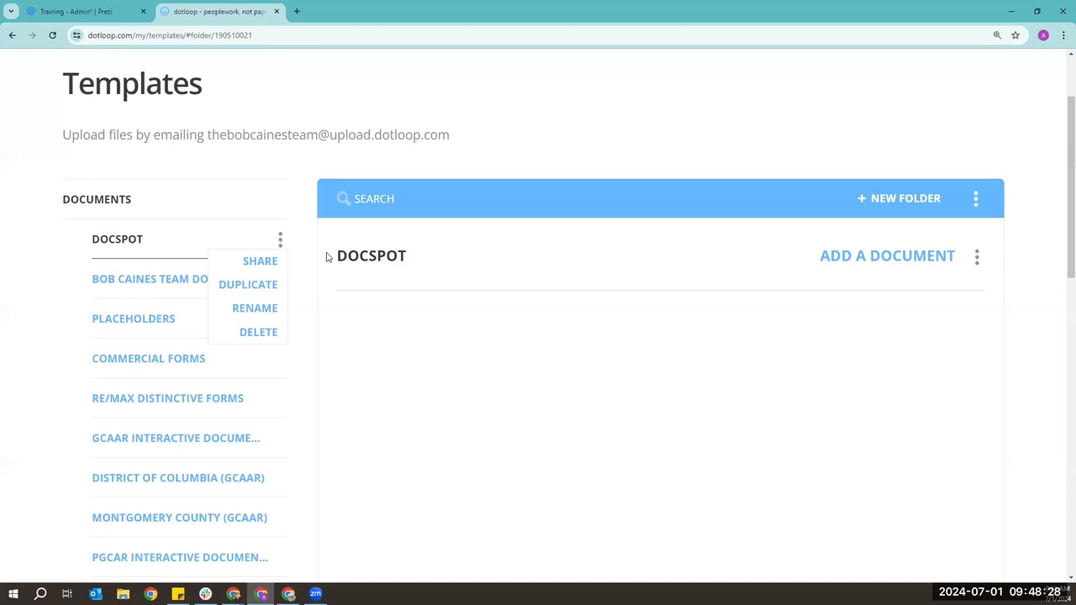
- Close the DOCSPOT menu and open the PLACEHOLDERS folder to list its optional documents
{"action": "left_click", "coordinate": [432, 151]}
{"action": "scroll", "coordinate": [63, 169], "scroll_direction": "down", "scroll_amount": 1}
{"action": "scroll", "coordinate": [60, 164], "scroll_direction": "down", "scroll_amount": 2}
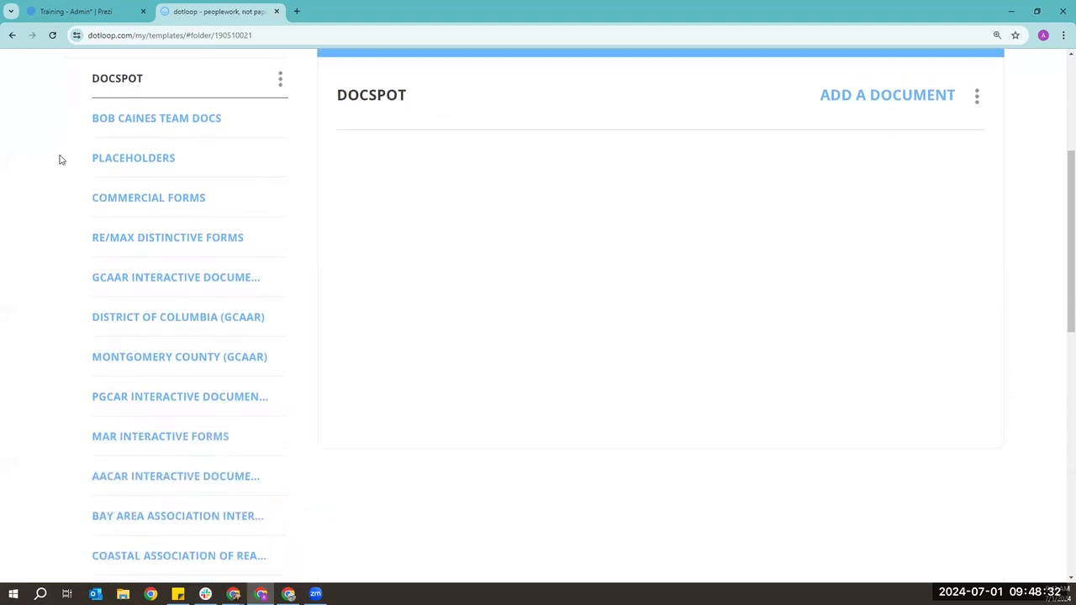
{"action": "scroll", "coordinate": [118, 193], "scroll_direction": "up", "scroll_amount": 1}
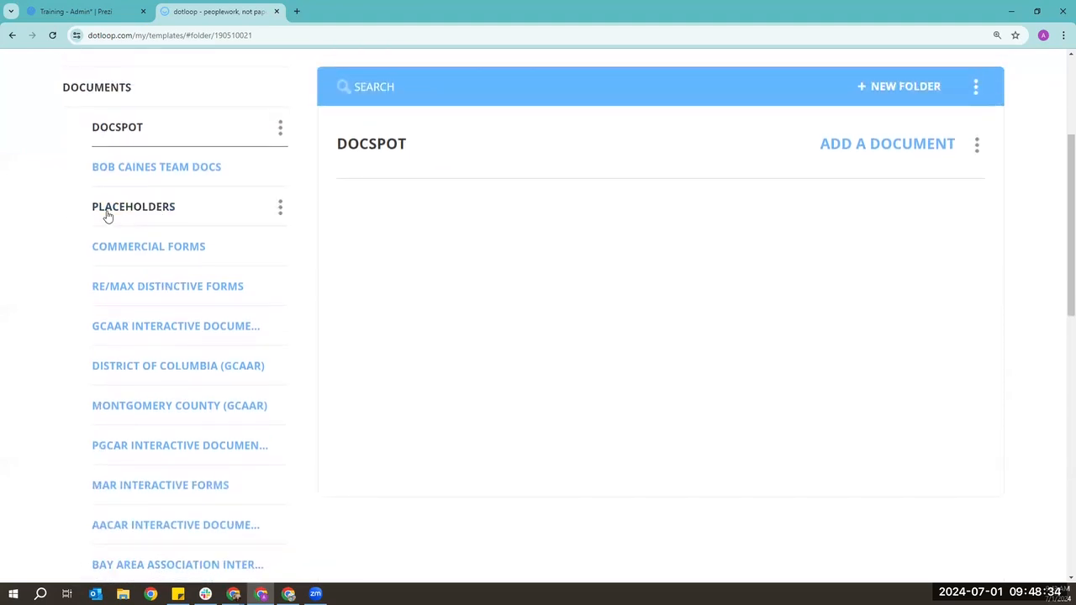
{"action": "left_click", "coordinate": [146, 213]}
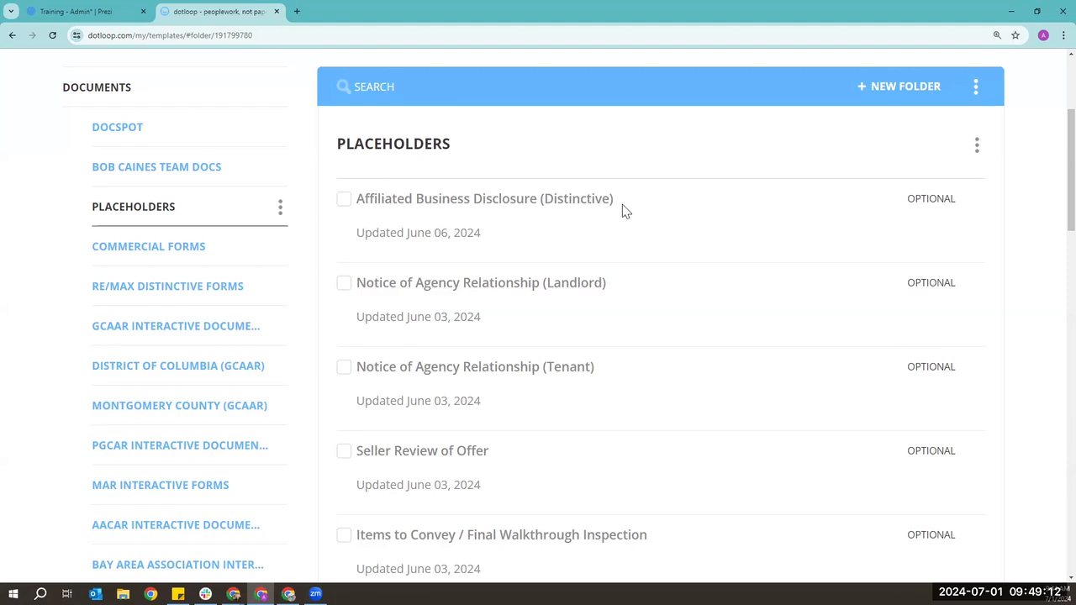
{"action": "left_click", "coordinate": [977, 146]}
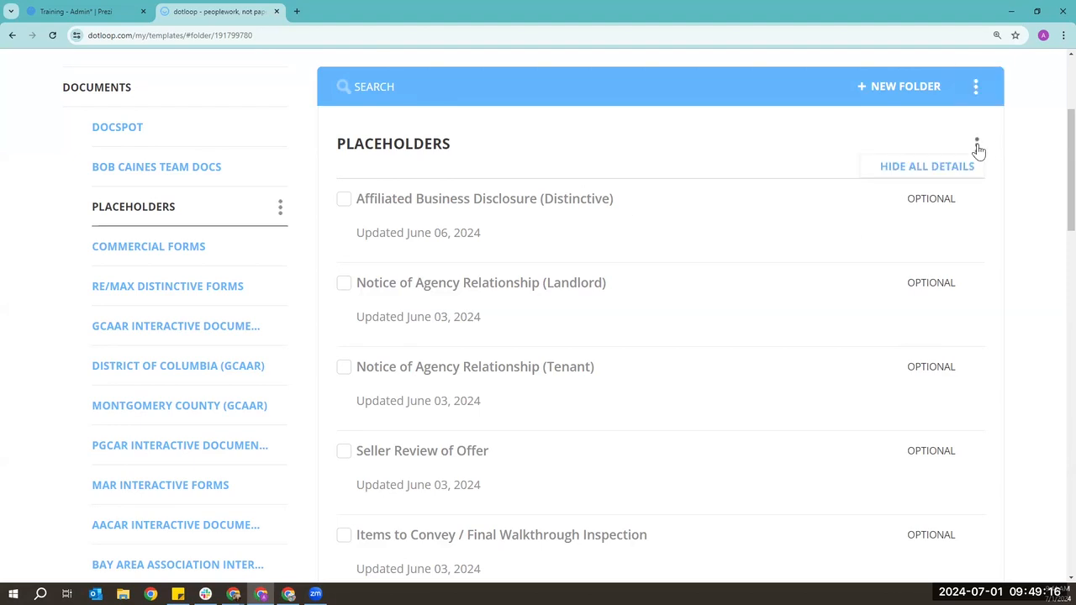
{"action": "left_click", "coordinate": [993, 78]}
{"action": "scroll", "coordinate": [332, 245], "scroll_direction": "up", "scroll_amount": 2}
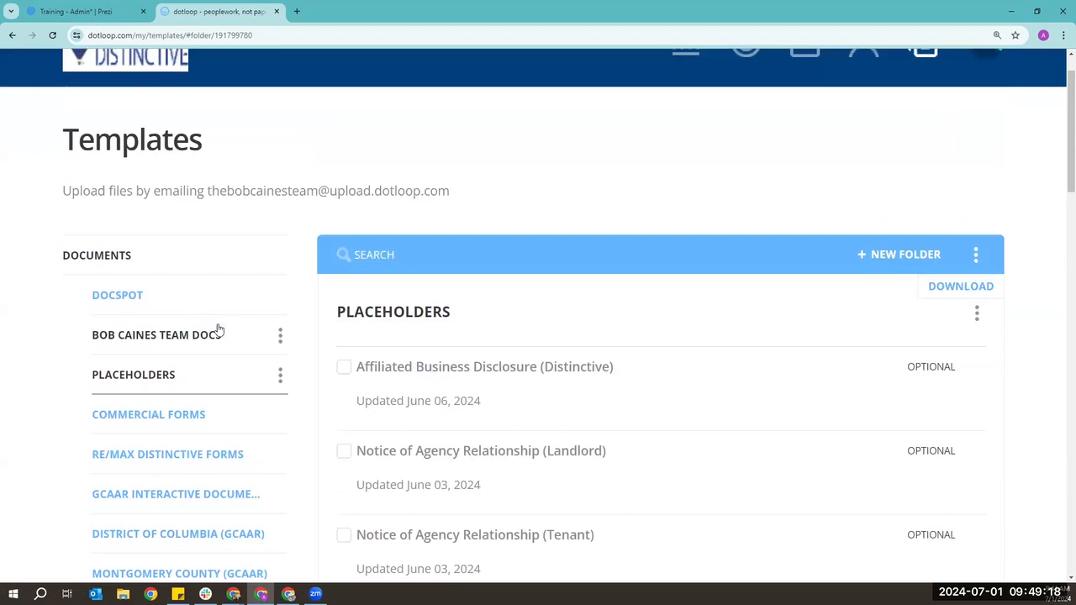
{"action": "left_click", "coordinate": [217, 330]}
{"action": "left_click", "coordinate": [975, 259]}
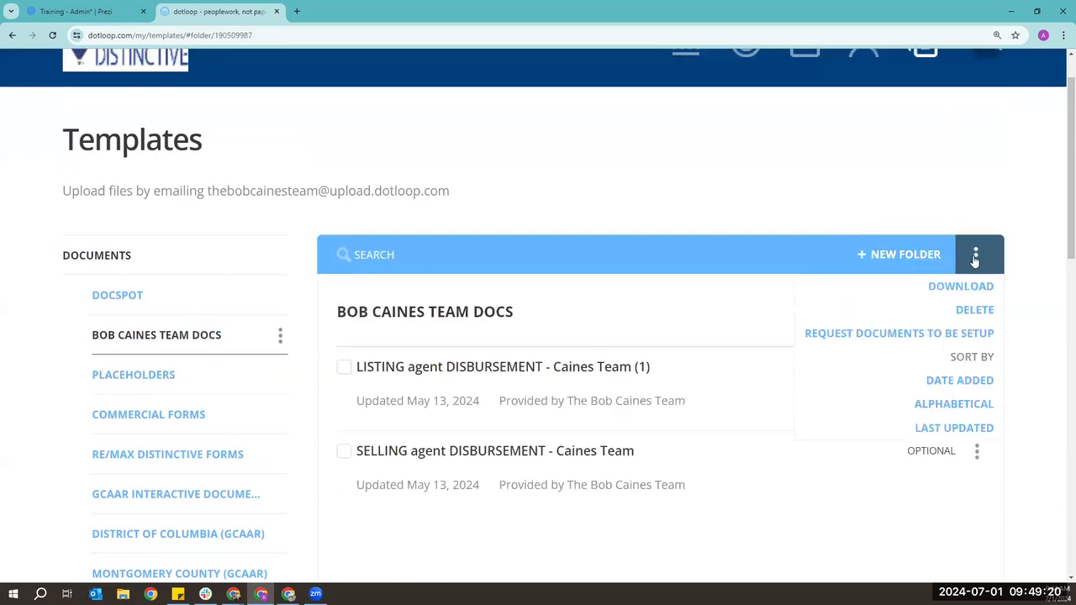
{"action": "left_click", "coordinate": [1021, 281]}
{"action": "scroll", "coordinate": [967, 269], "scroll_direction": "down", "scroll_amount": 1}
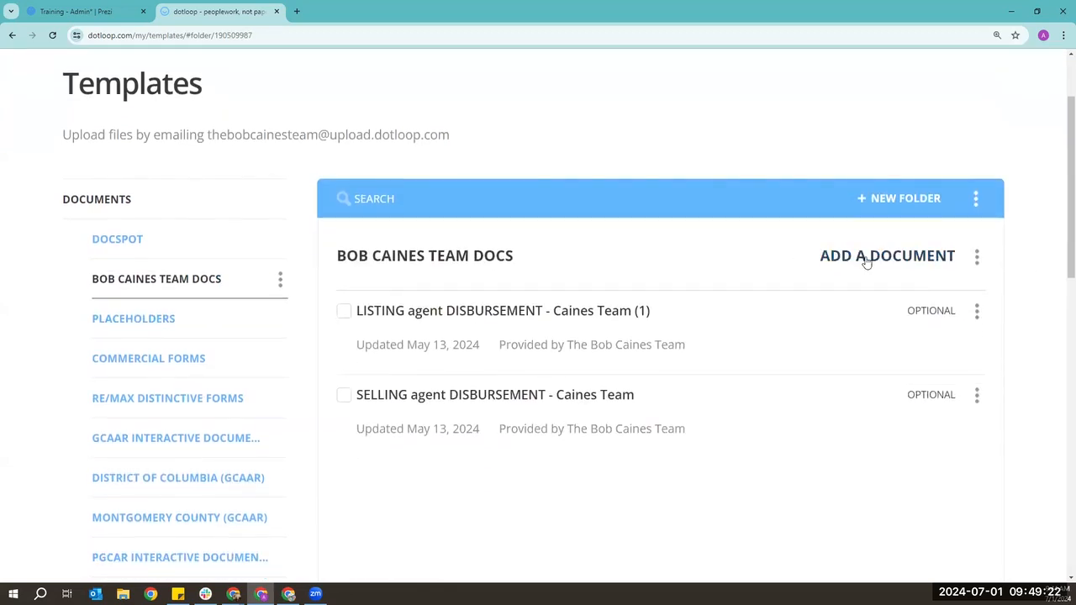
{"action": "left_click", "coordinate": [976, 257]}
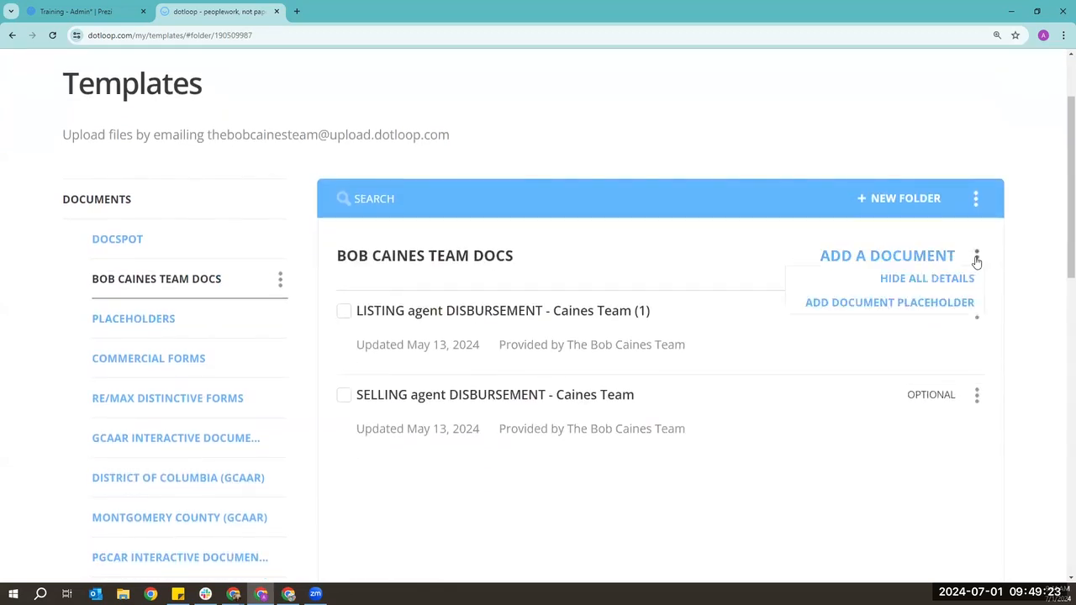
{"action": "left_click", "coordinate": [938, 303]}
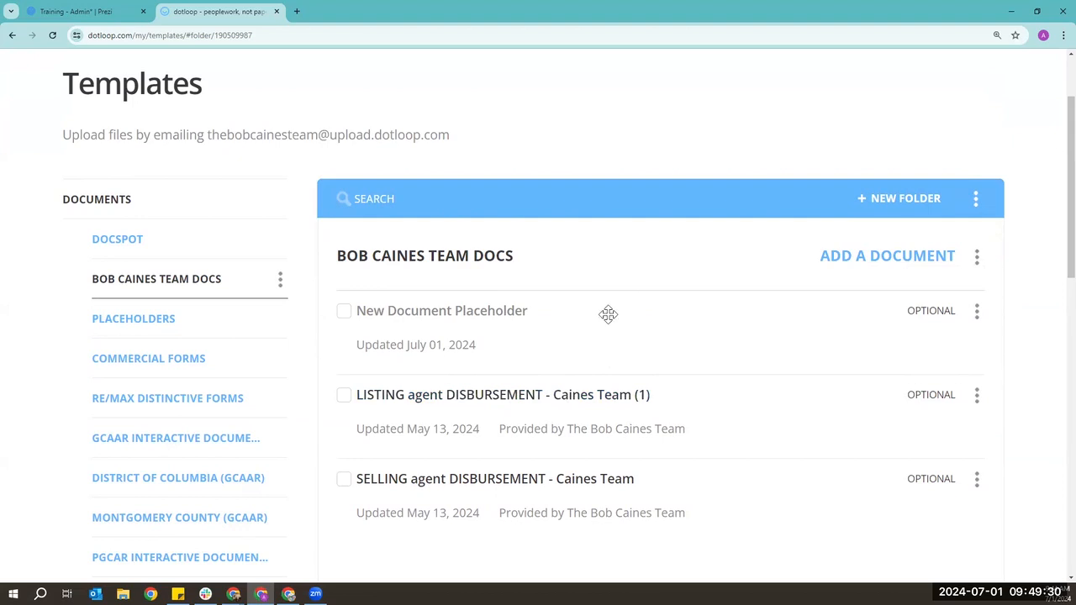
- Rename the new placeholder, then delete the New Document Placeholder again
{"action": "left_click", "coordinate": [977, 317]}
{"action": "left_click", "coordinate": [958, 380]}
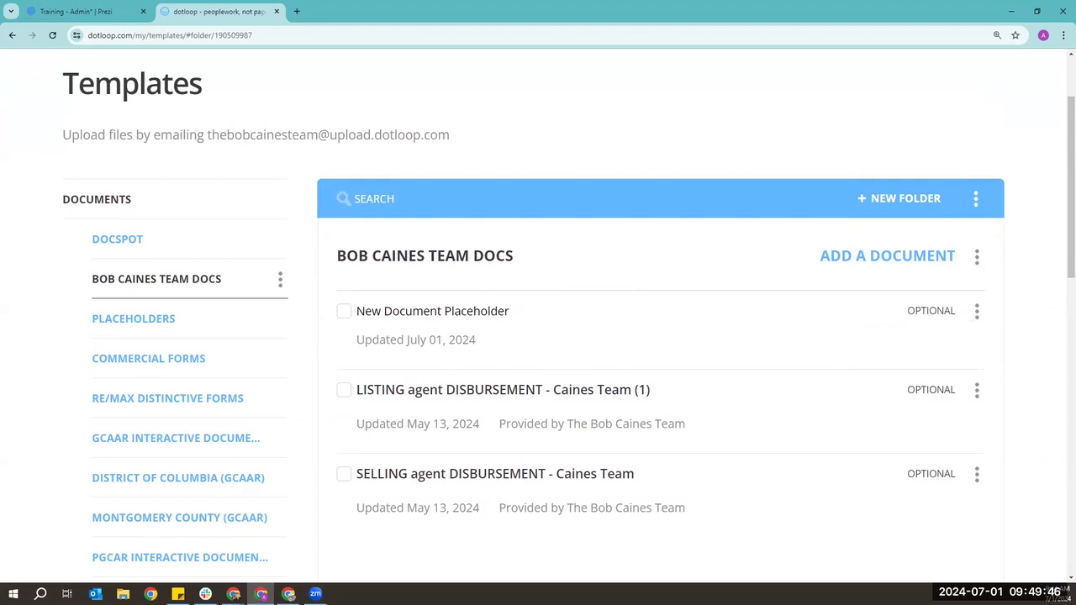
{"action": "key", "text": "Return"}
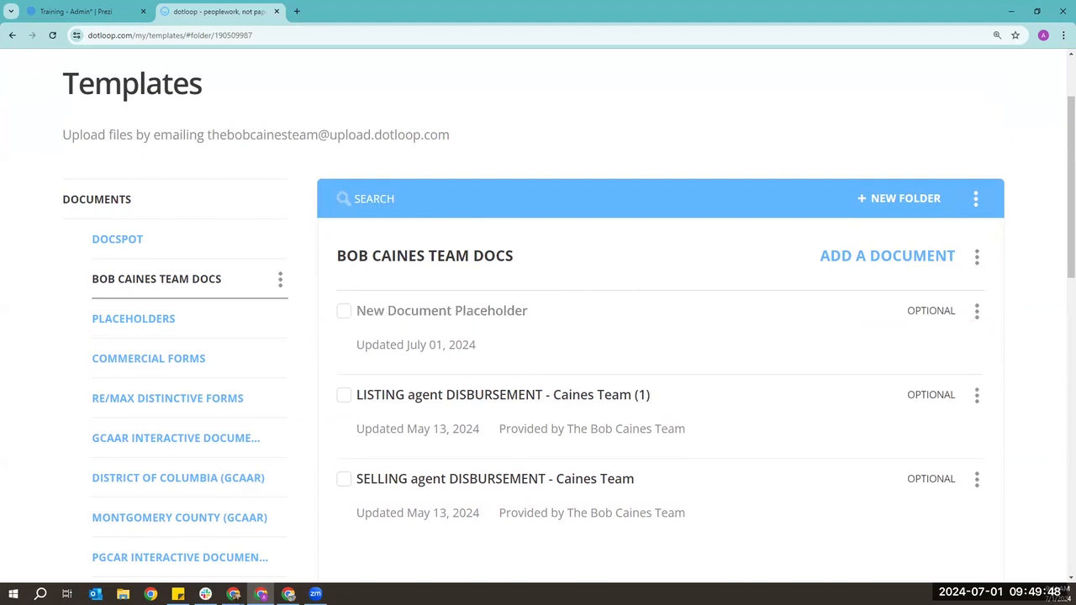
{"action": "left_click", "coordinate": [978, 315]}
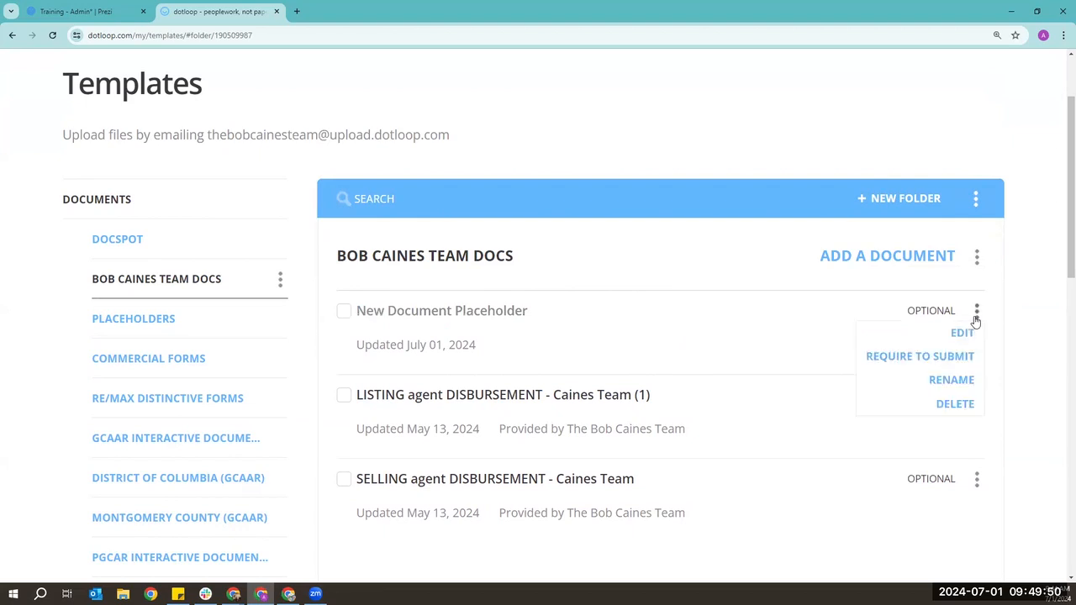
{"action": "left_click", "coordinate": [953, 403]}
- Open the Tasks templates to show the Listing Checklist
{"action": "scroll", "coordinate": [47, 211], "scroll_direction": "down", "scroll_amount": 1}
{"action": "scroll", "coordinate": [46, 211], "scroll_direction": "down", "scroll_amount": 8}
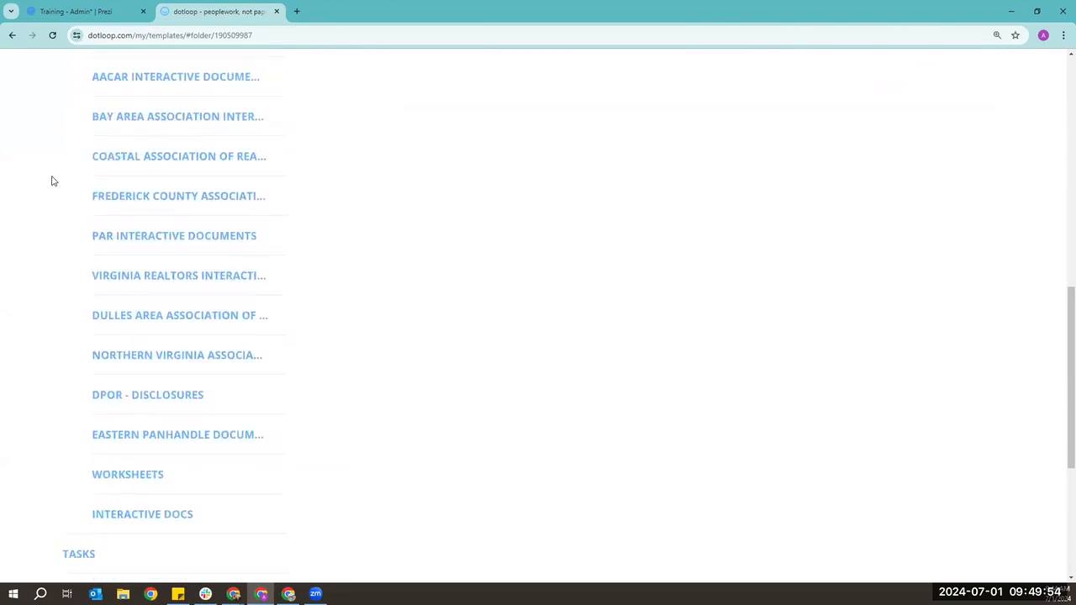
{"action": "scroll", "coordinate": [51, 181], "scroll_direction": "down", "scroll_amount": 4}
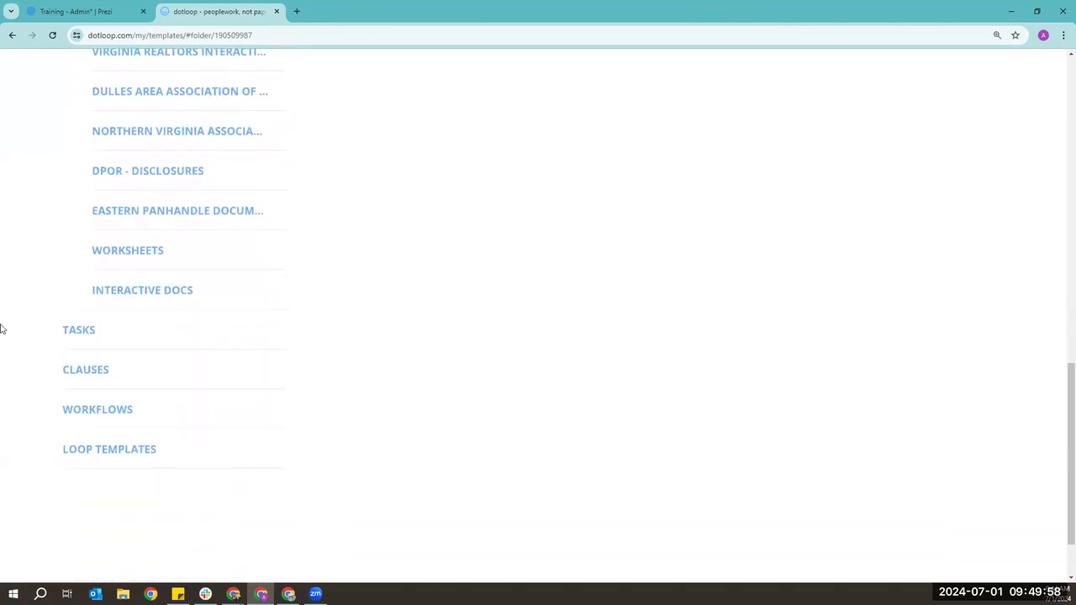
{"action": "left_click", "coordinate": [92, 335]}
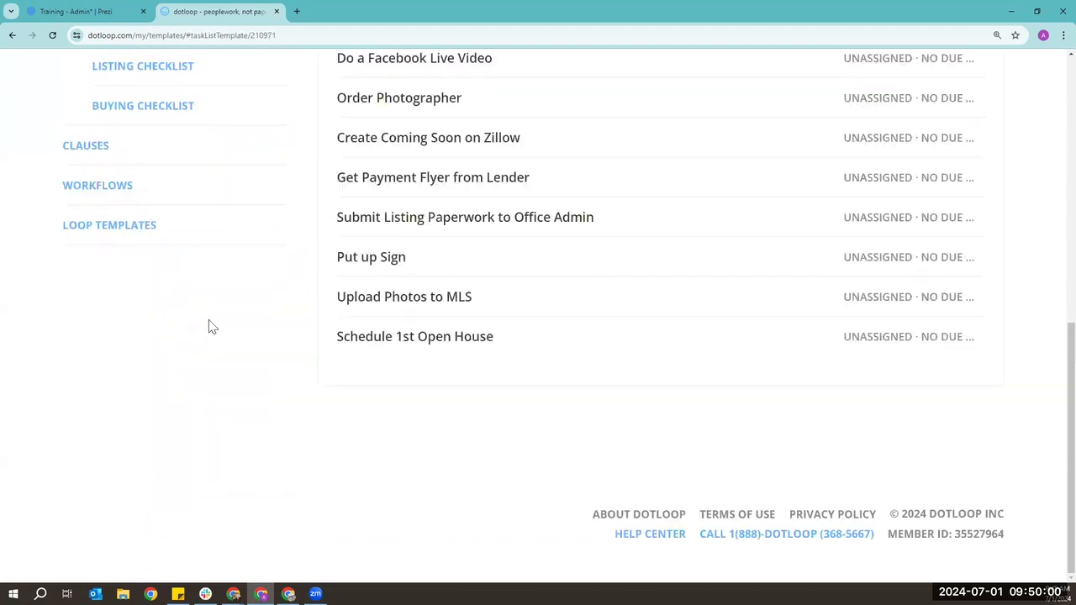
{"action": "scroll", "coordinate": [308, 336], "scroll_direction": "up", "scroll_amount": 4}
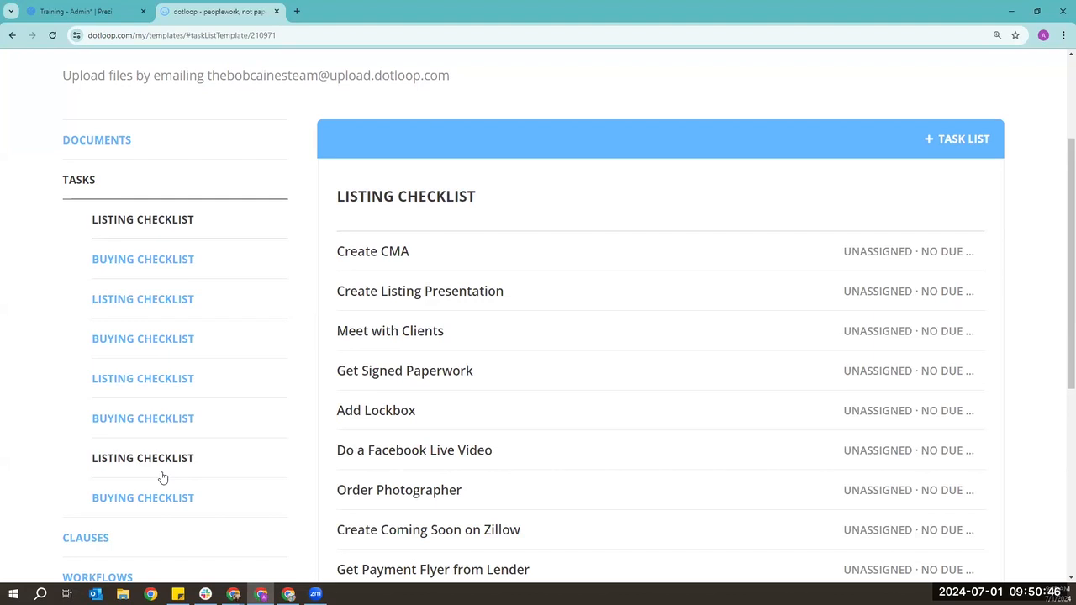
- Create a new task list template named 'Test List'
{"action": "left_click", "coordinate": [973, 142]}
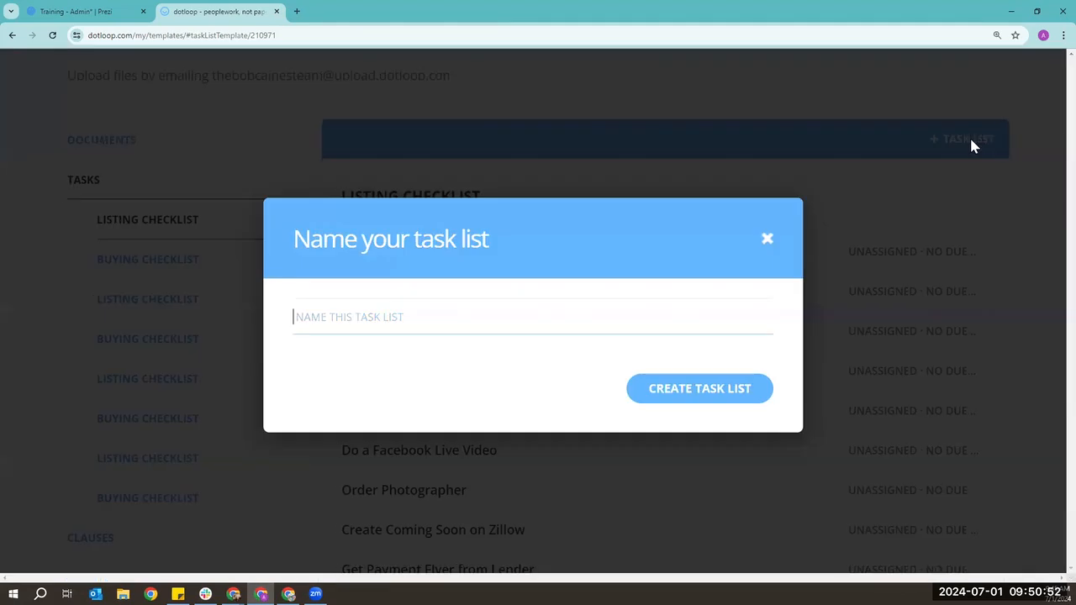
{"action": "type", "text": "Test List"}
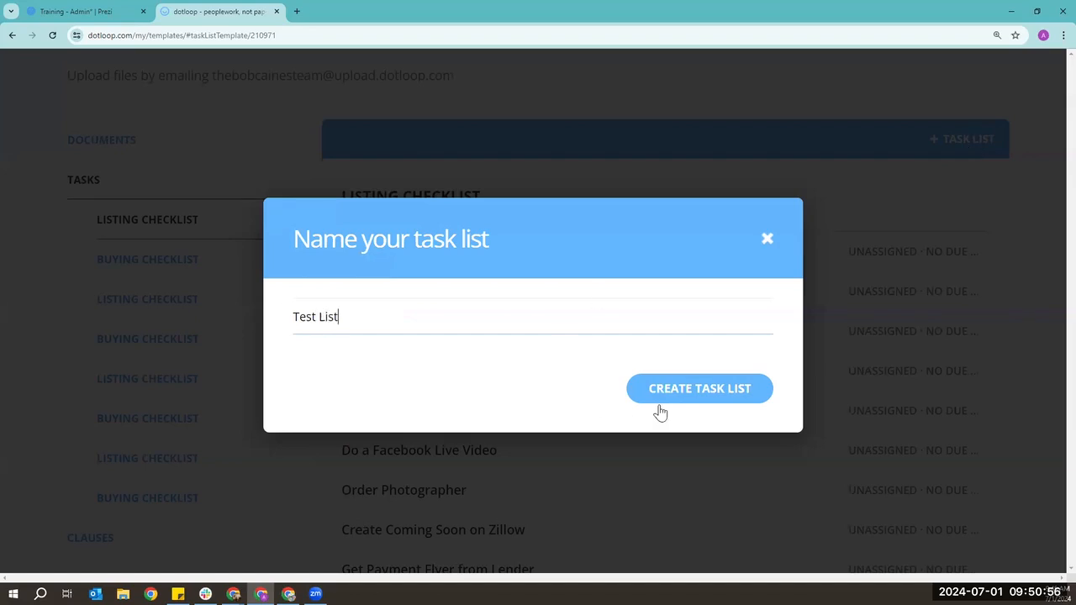
{"action": "left_click", "coordinate": [751, 391]}
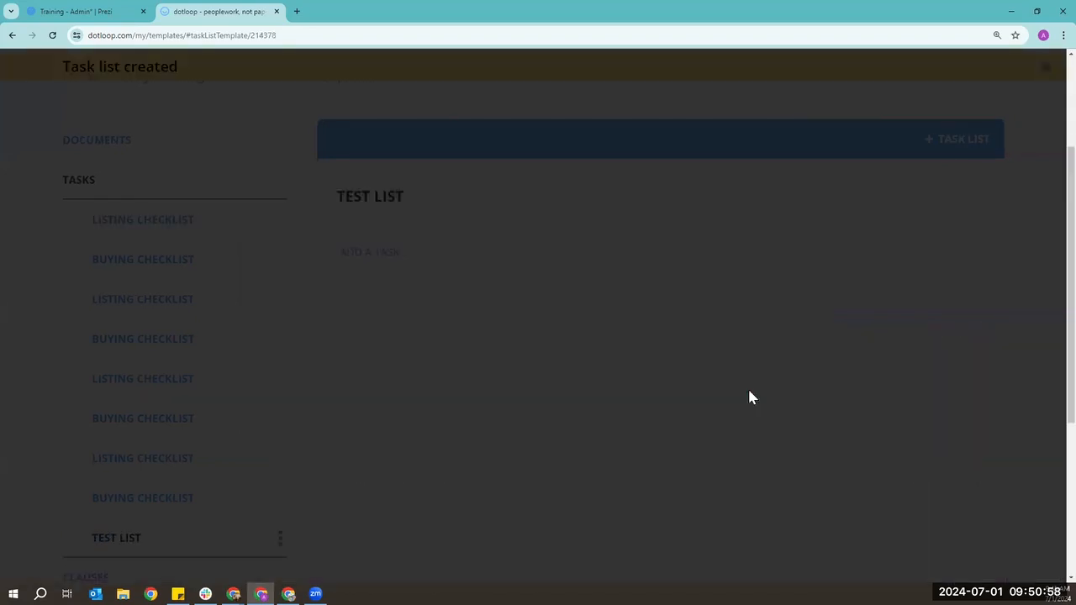
{"action": "scroll", "coordinate": [752, 396], "scroll_direction": "down", "scroll_amount": 1}
- Add 'Task 1' and 'Task 2' to TEST LIST and check Task 1's options without changes
{"action": "left_click", "coordinate": [404, 202]}
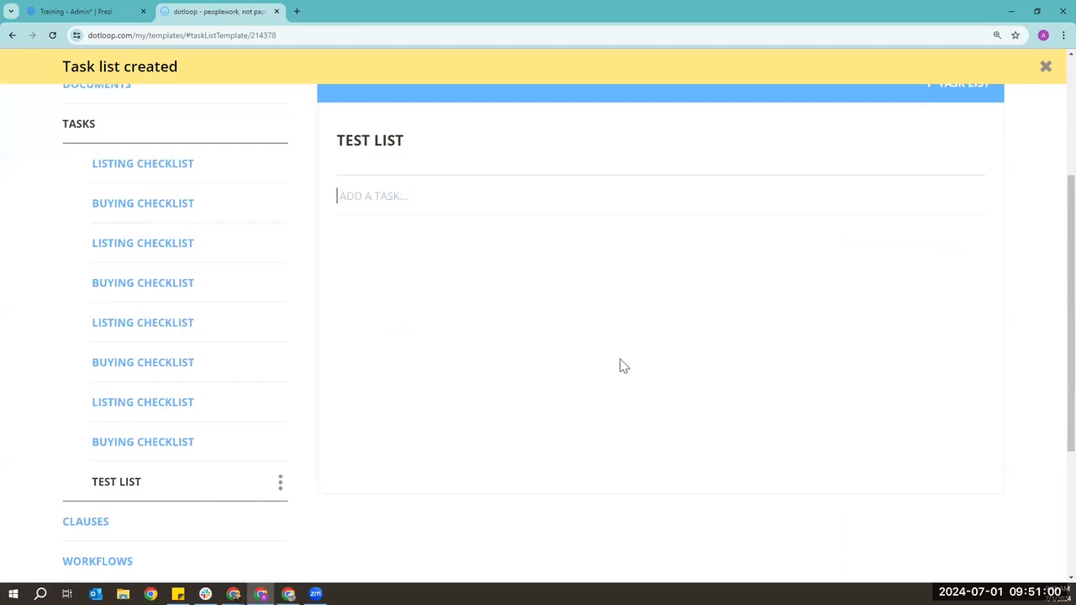
{"action": "type", "text": "Task 1"}
{"action": "key", "text": "Return"}
{"action": "type", "text": "Task 2"}
{"action": "key", "text": "Return"}
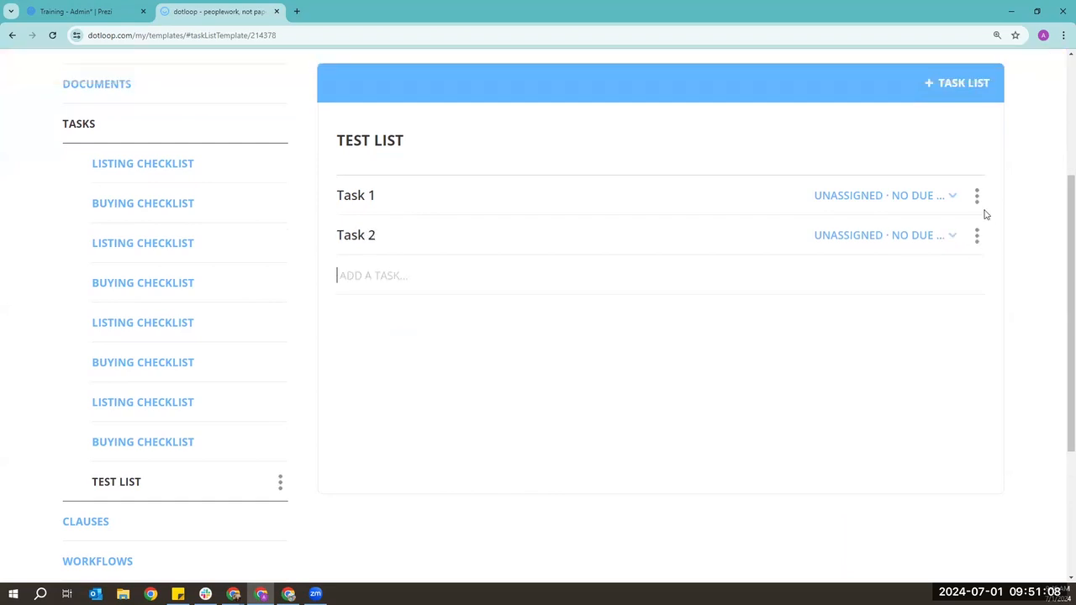
{"action": "left_click", "coordinate": [980, 200]}
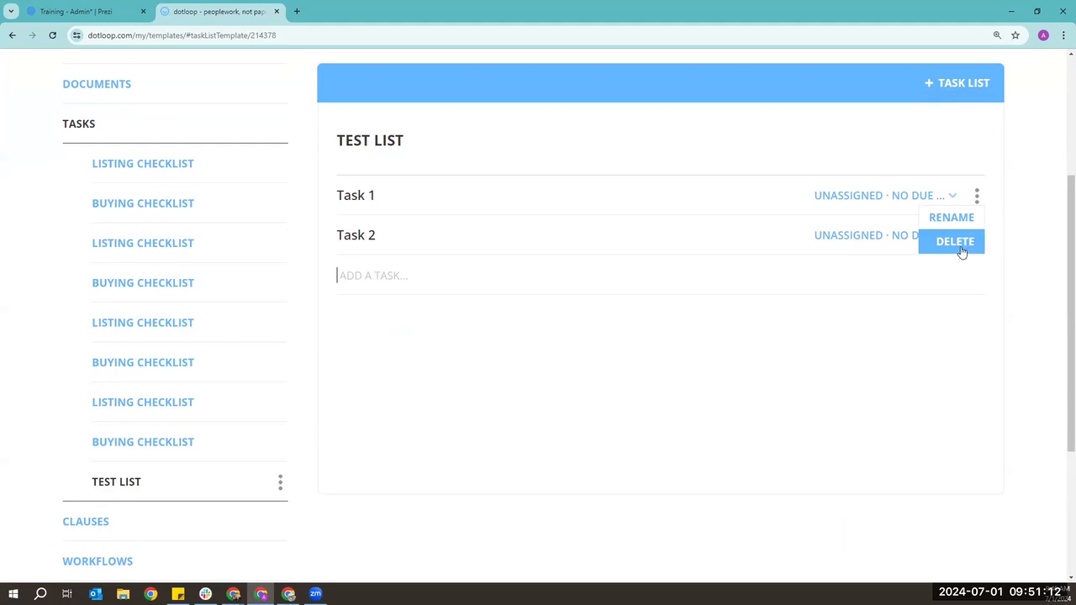
{"action": "left_click", "coordinate": [1022, 223]}
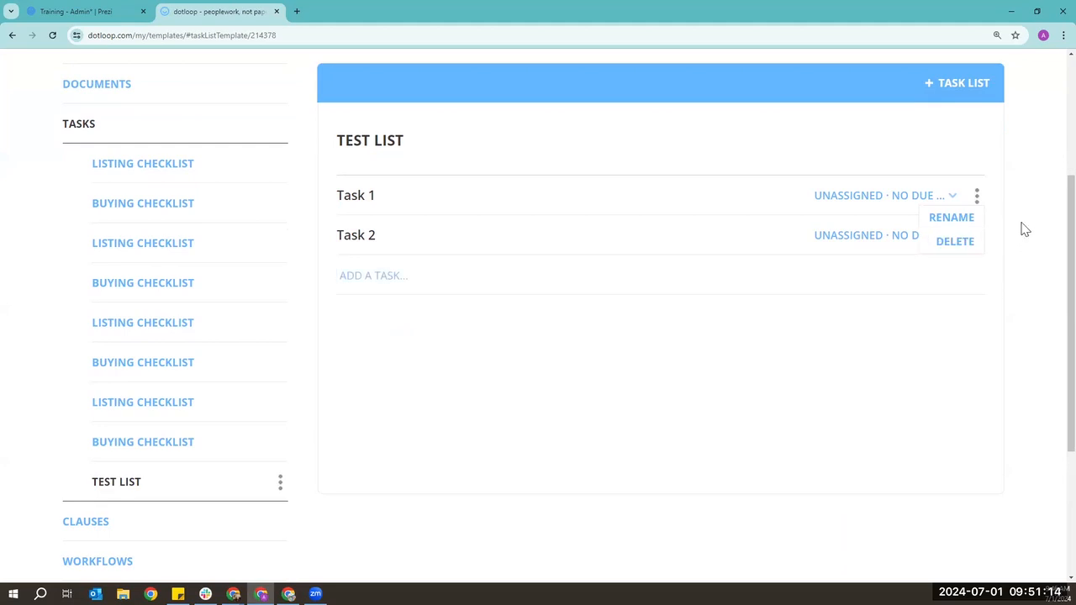
{"action": "scroll", "coordinate": [1007, 218], "scroll_direction": "up", "scroll_amount": 1}
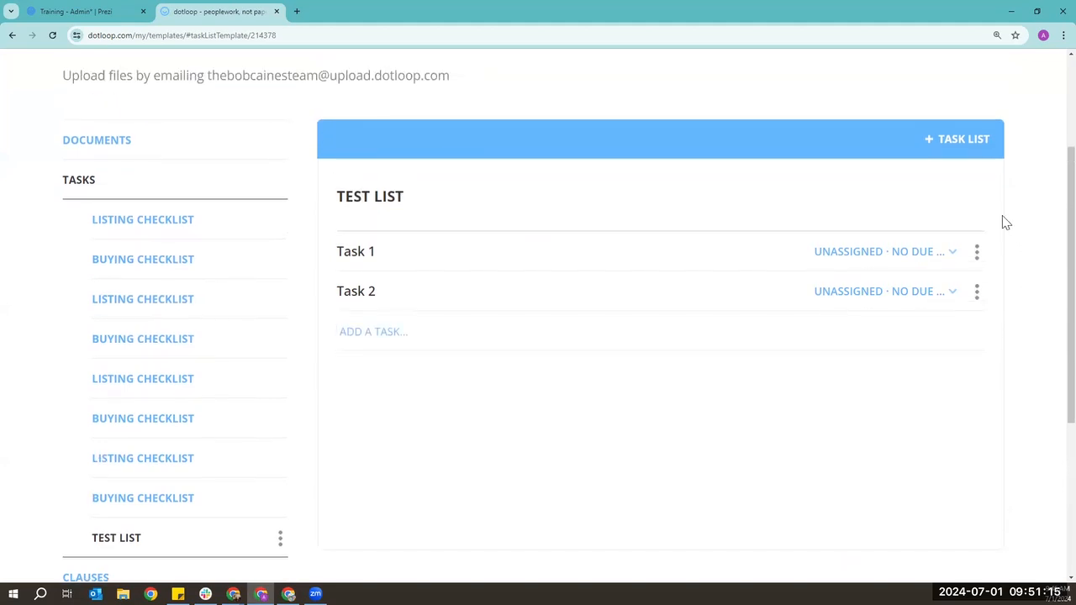
{"action": "left_click", "coordinate": [954, 257]}
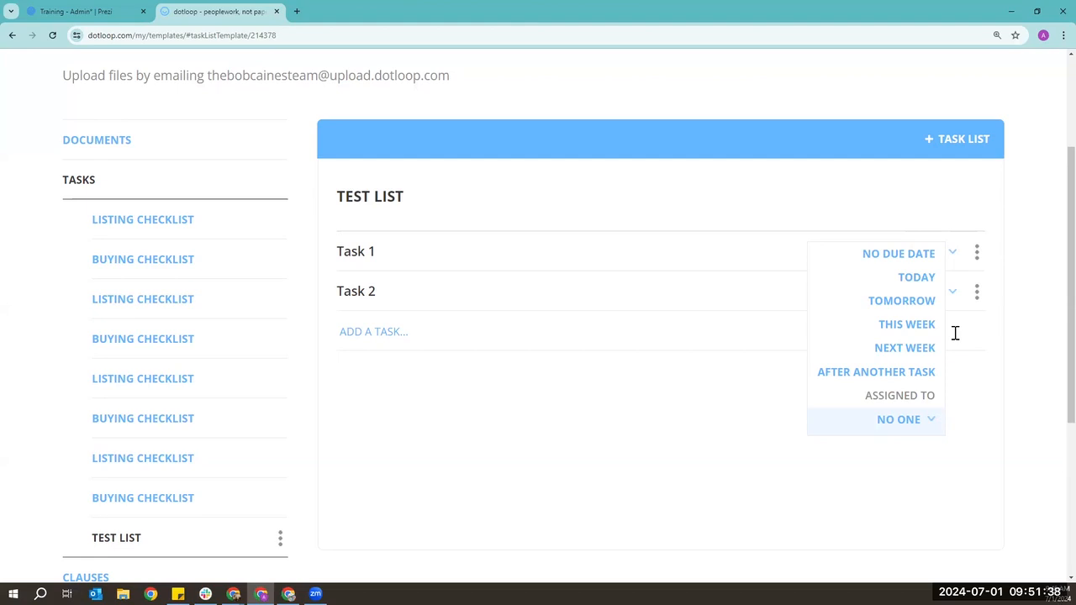
{"action": "scroll", "coordinate": [956, 333], "scroll_direction": "down", "scroll_amount": 1}
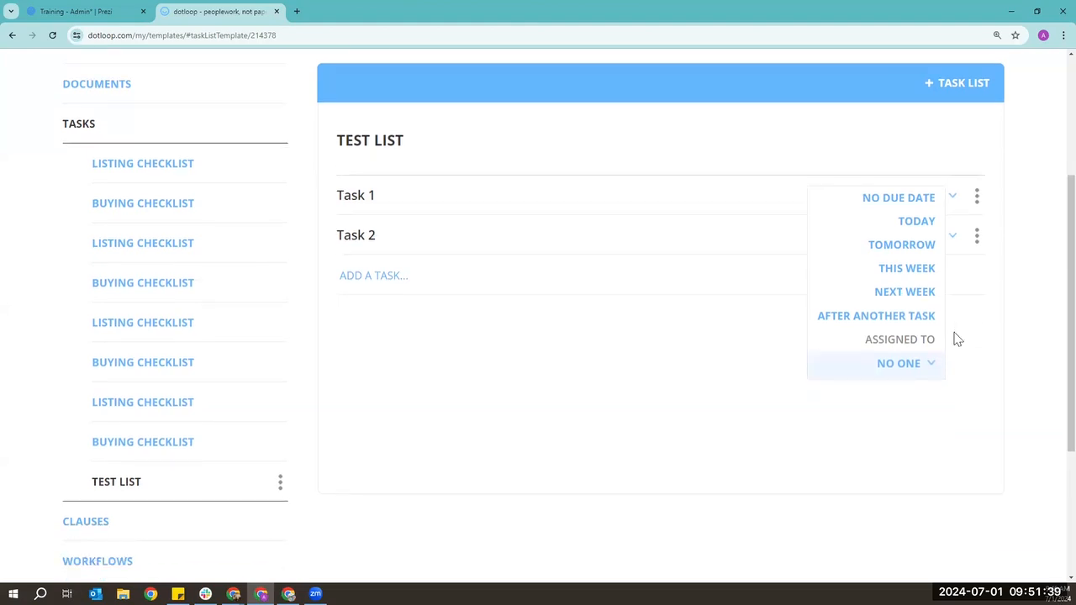
{"action": "left_click", "coordinate": [925, 371]}
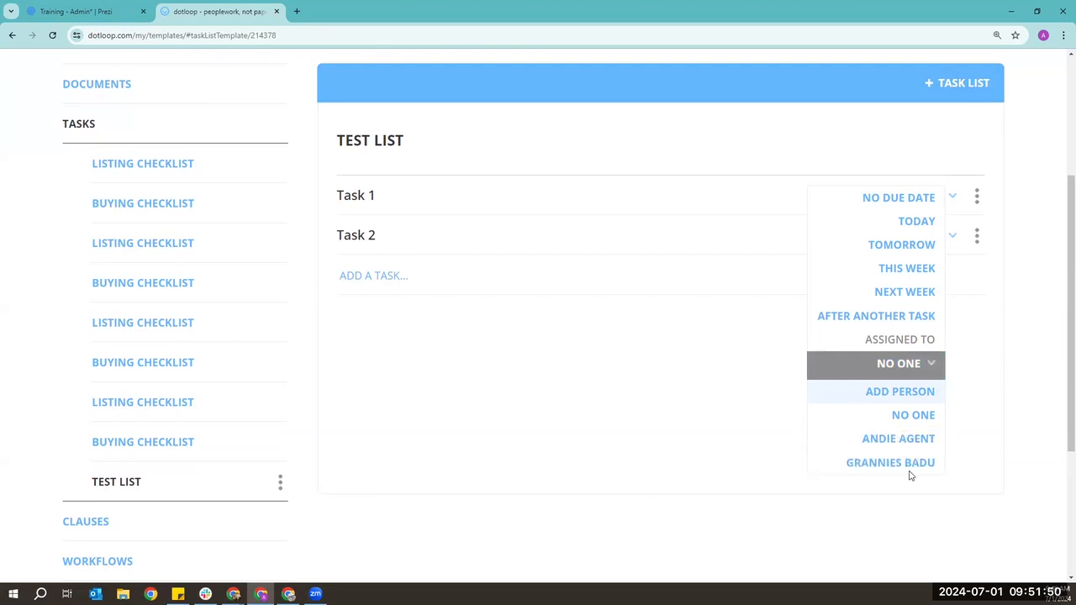
{"action": "left_click", "coordinate": [1060, 243]}
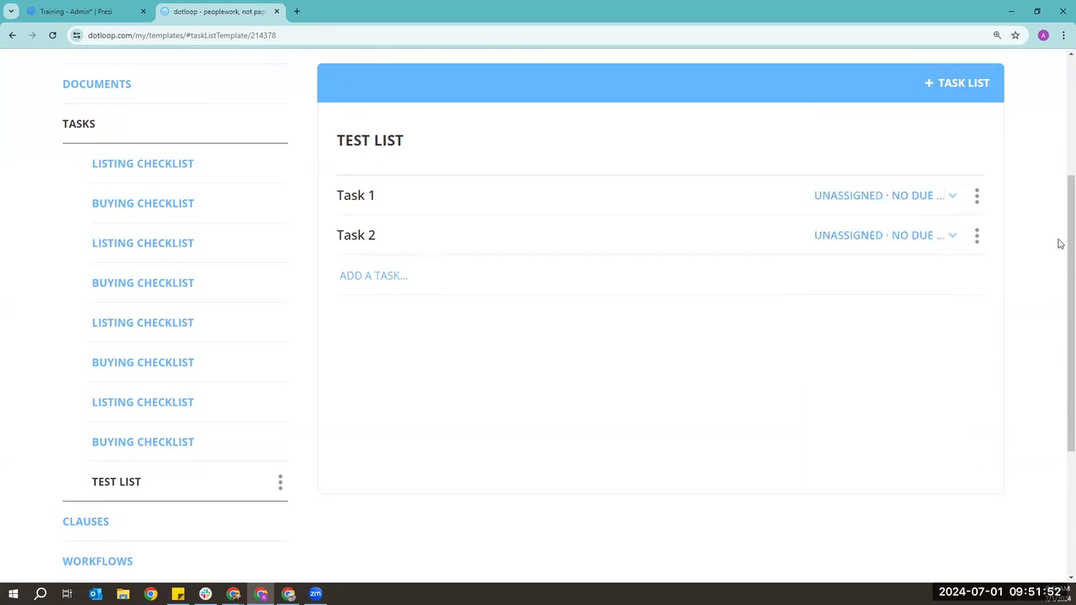
{"action": "scroll", "coordinate": [726, 255], "scroll_direction": "up", "scroll_amount": 1}
- Delete the TEST LIST task list template, confirm with OK, and go to Workflows
{"action": "scroll", "coordinate": [310, 490], "scroll_direction": "down", "scroll_amount": 1}
{"action": "left_click", "coordinate": [280, 426]}
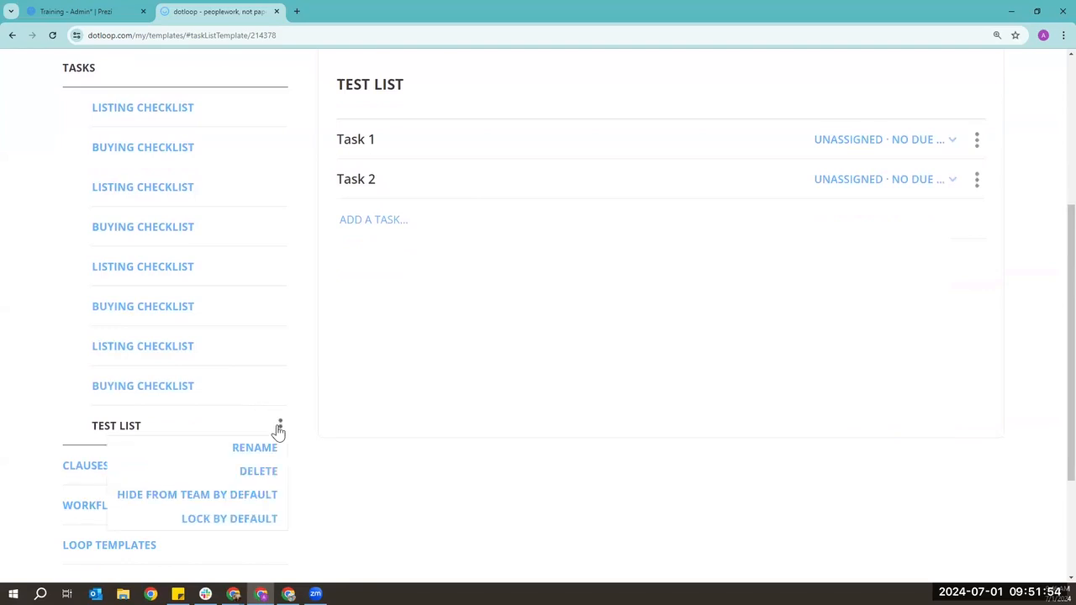
{"action": "scroll", "coordinate": [279, 432], "scroll_direction": "down", "scroll_amount": 1}
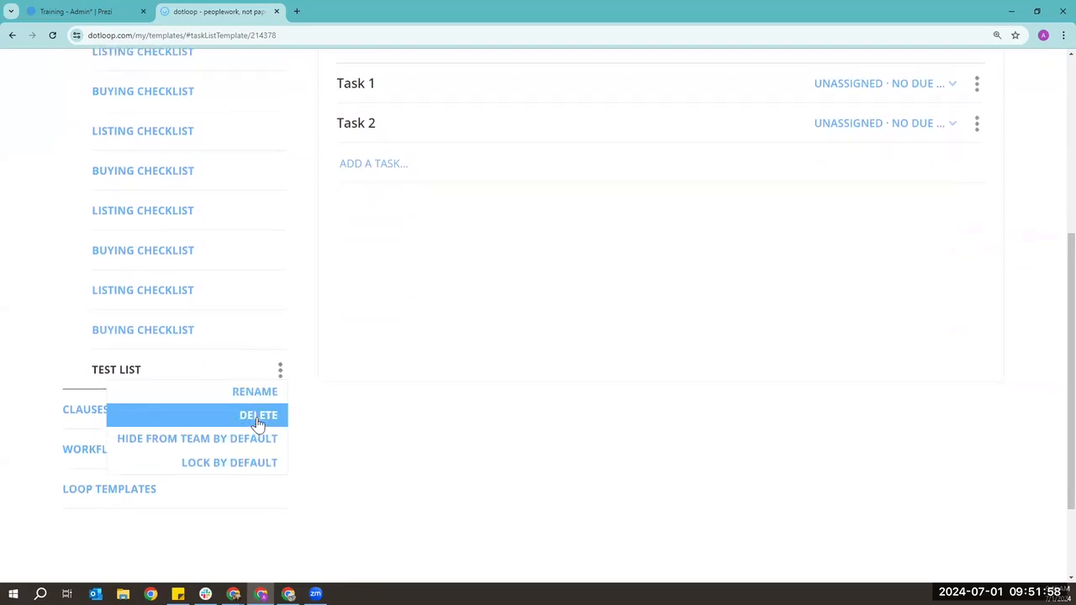
{"action": "left_click", "coordinate": [258, 423]}
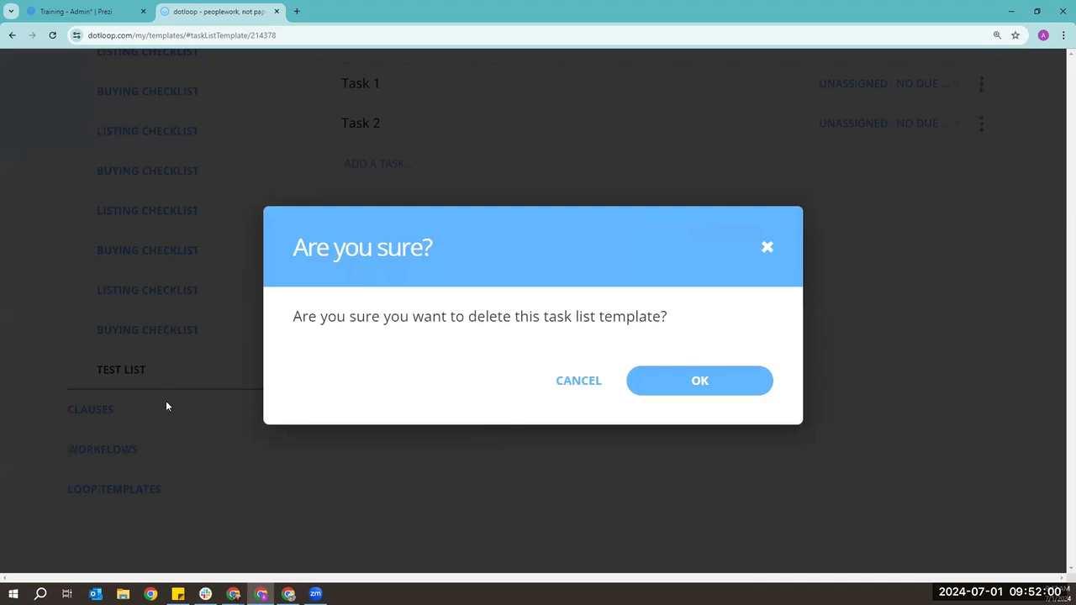
{"action": "left_click", "coordinate": [710, 387]}
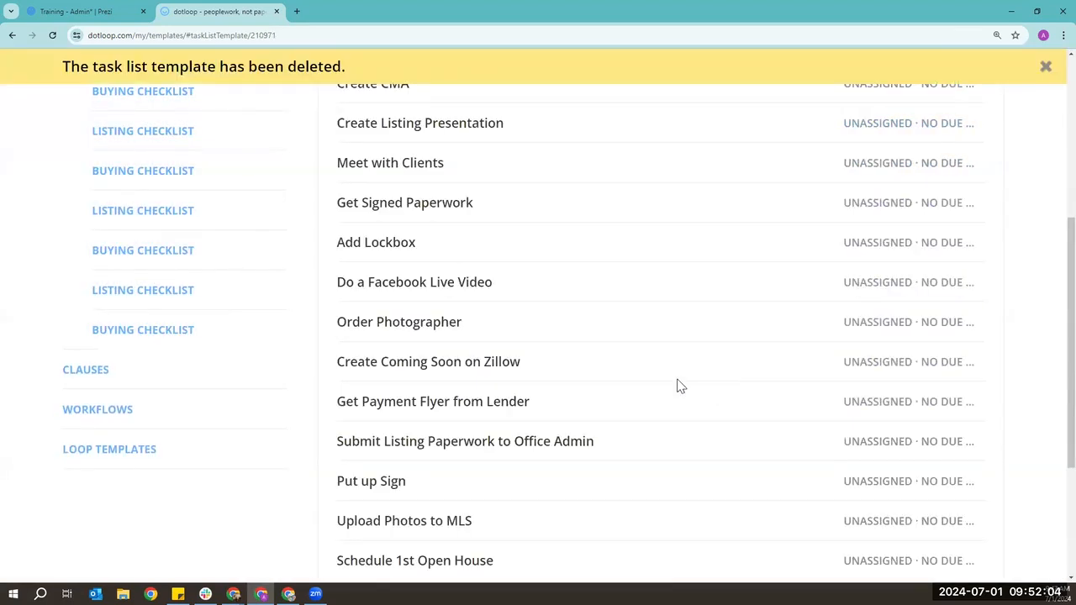
{"action": "left_click", "coordinate": [94, 415]}
- Scroll up to view the REVIEW workflow's six stages, Returned to Agent through Approved
{"action": "scroll", "coordinate": [362, 404], "scroll_direction": "up", "scroll_amount": 2}
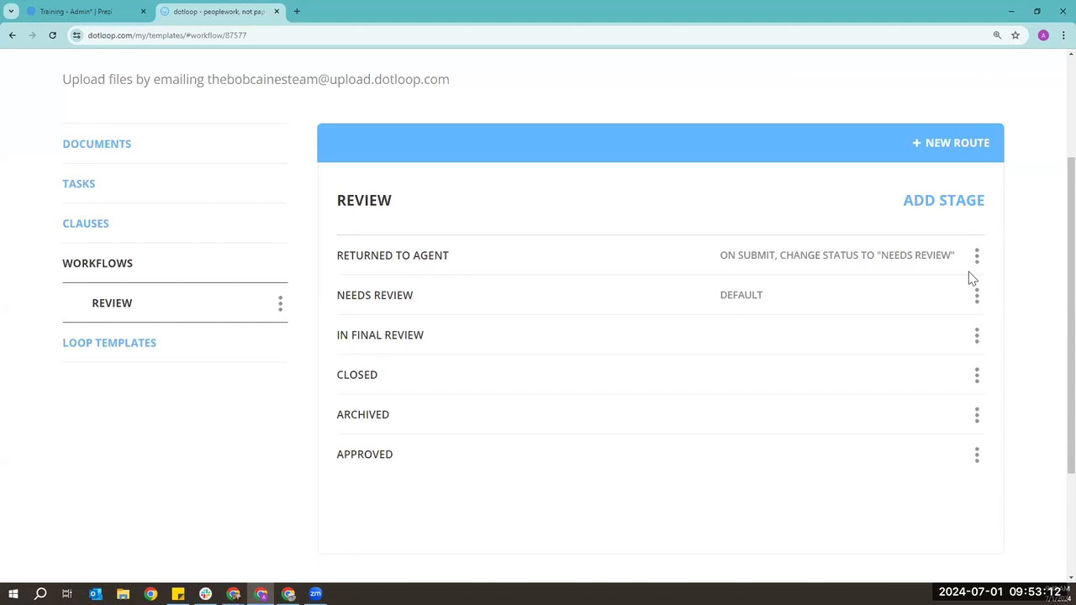
{"action": "left_click", "coordinate": [978, 294]}
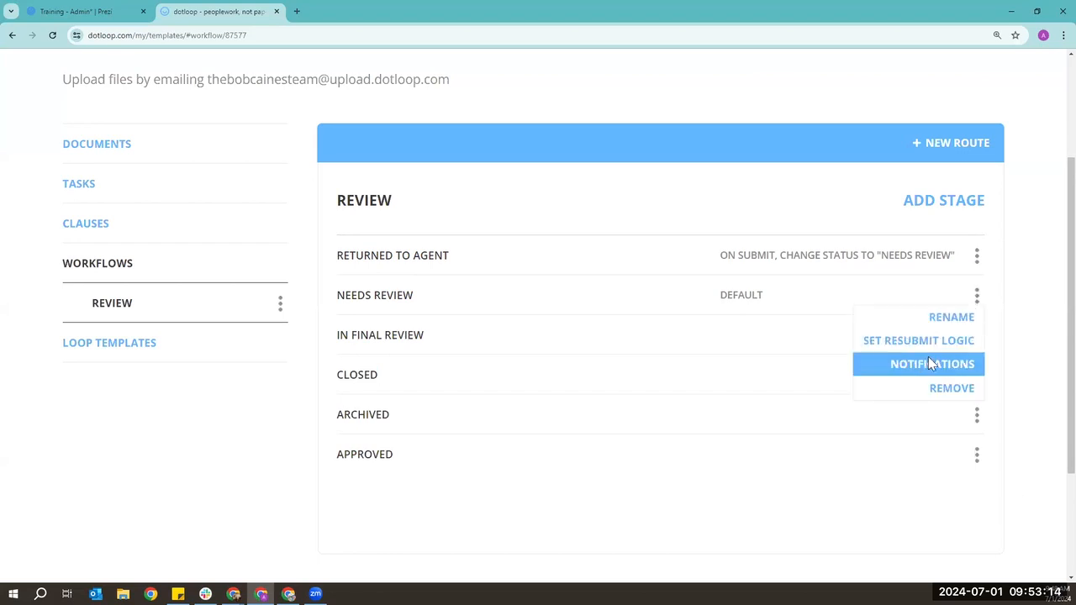
{"action": "left_click", "coordinate": [927, 358]}
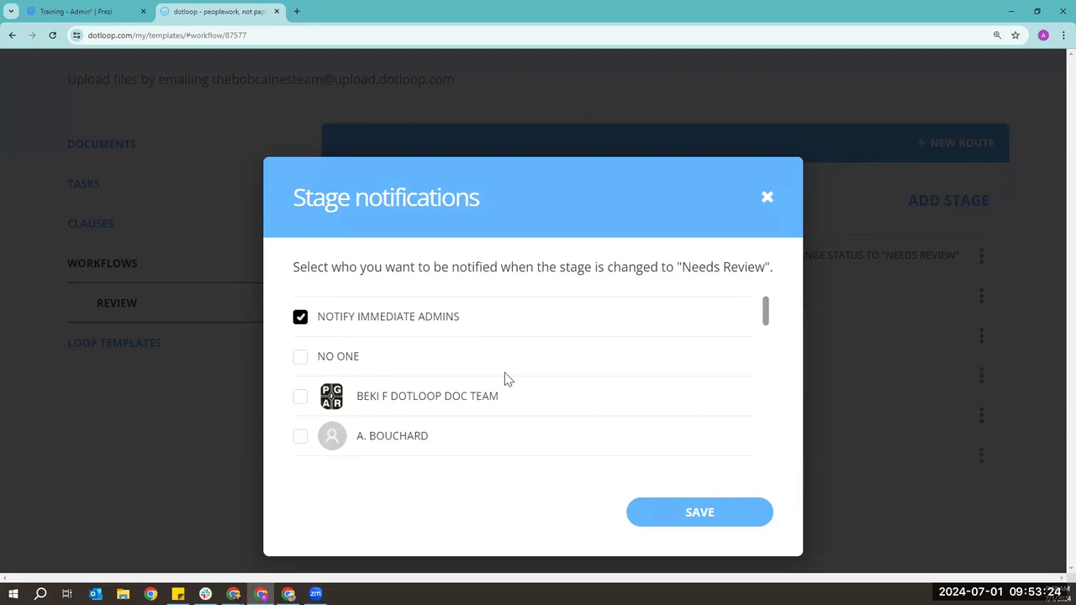
{"action": "scroll", "coordinate": [507, 380], "scroll_direction": "down", "scroll_amount": 1}
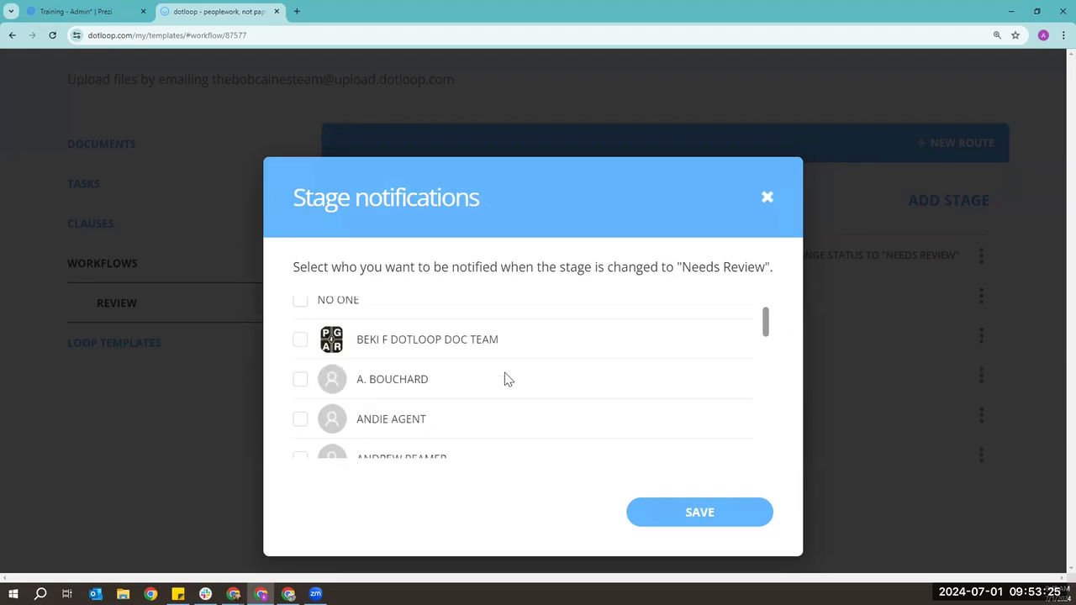
{"action": "left_click", "coordinate": [768, 200]}
{"action": "scroll", "coordinate": [273, 286], "scroll_direction": "up", "scroll_amount": 1}
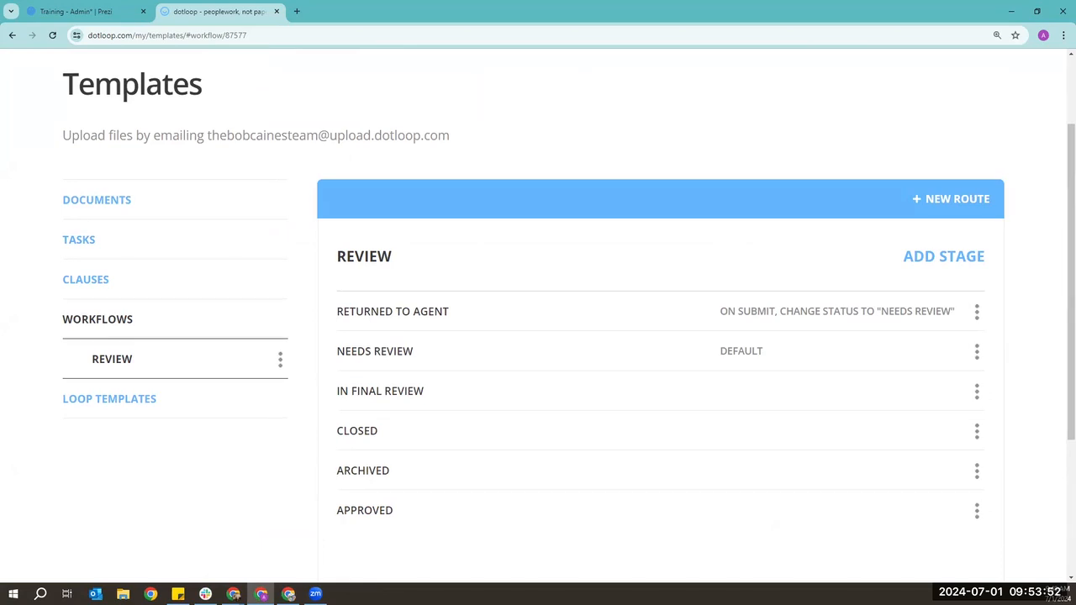
{"action": "scroll", "coordinate": [854, 247], "scroll_direction": "up", "scroll_amount": 2}
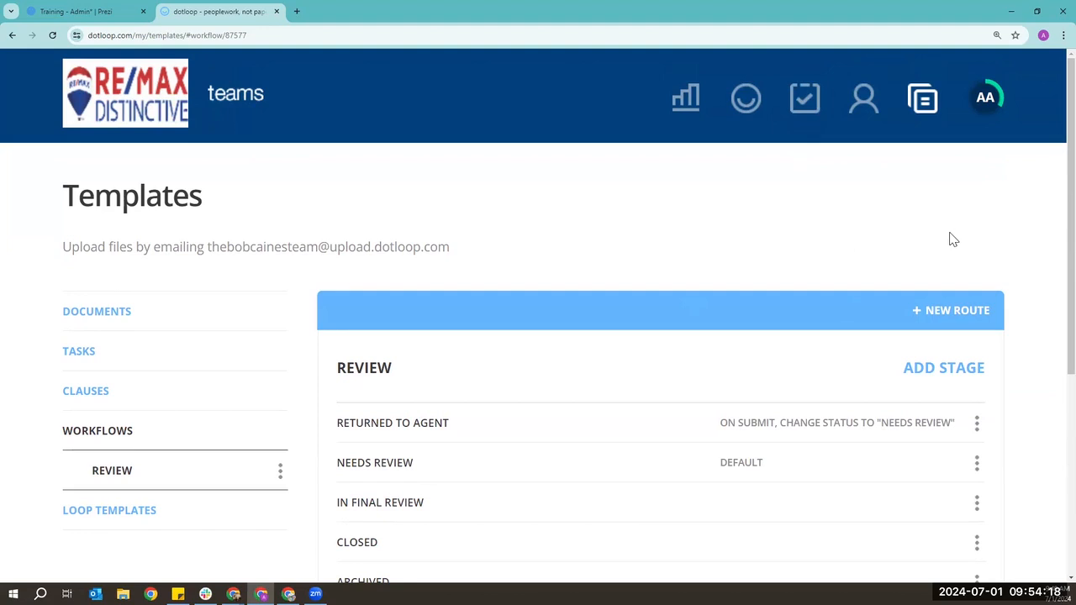
{"action": "scroll", "coordinate": [954, 240], "scroll_direction": "down", "scroll_amount": 4}
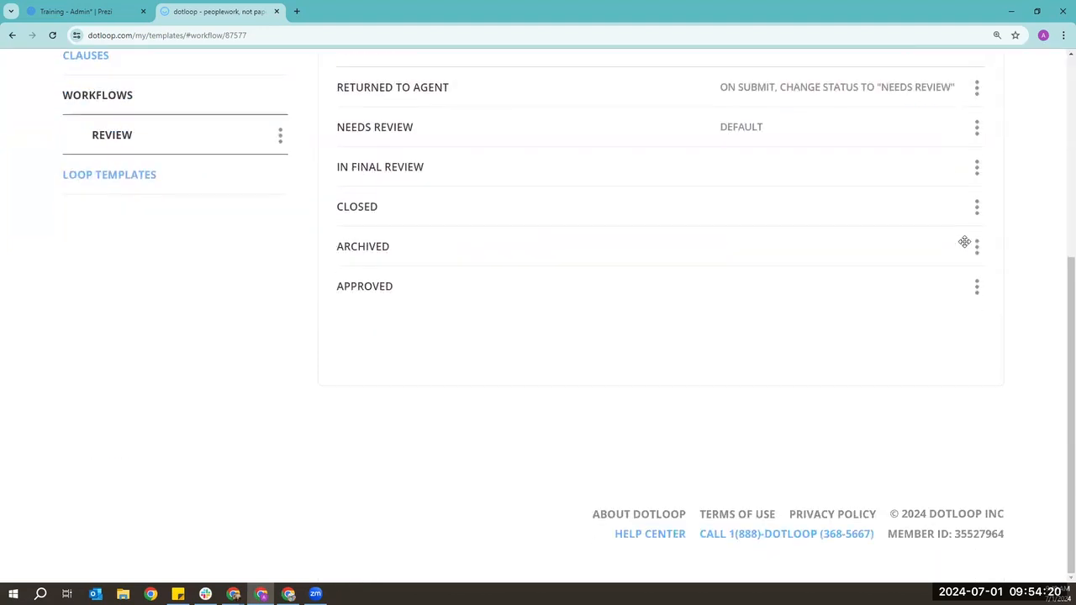
- Open the dotloop help center in a new tab and search for 'calendar'
{"action": "left_click", "coordinate": [645, 538]}
{"action": "left_click", "coordinate": [328, 11]}
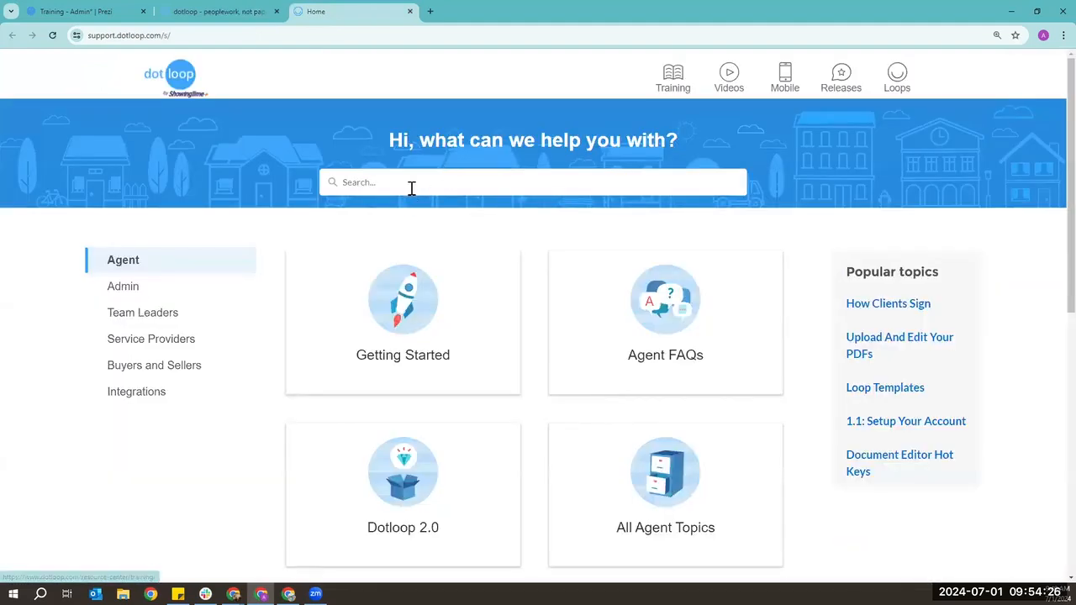
{"action": "left_click", "coordinate": [417, 182]}
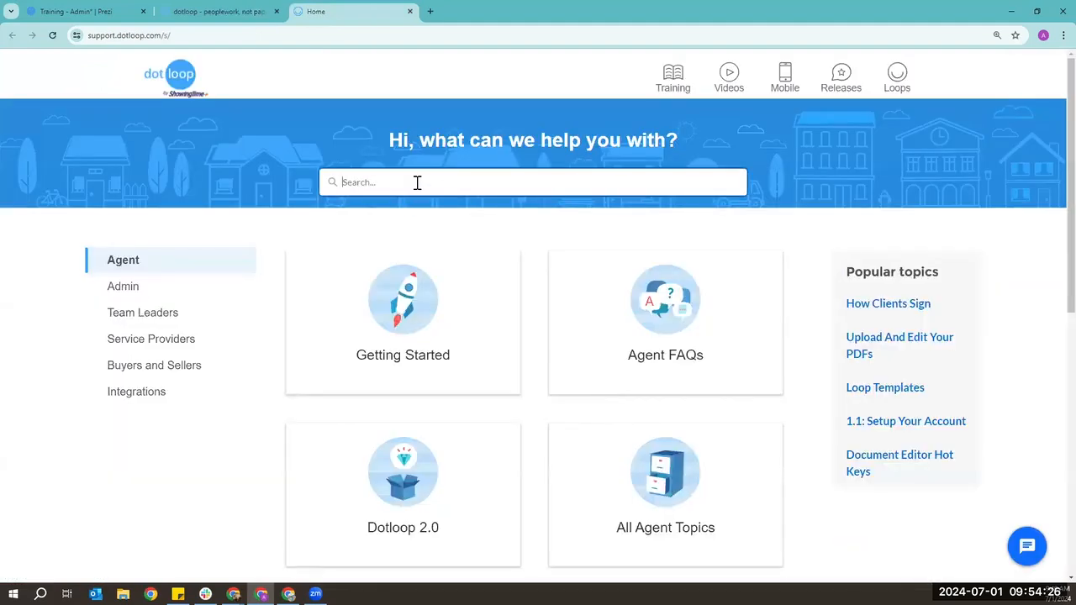
{"action": "type", "text": "calendar"}
{"action": "key", "text": "Return"}
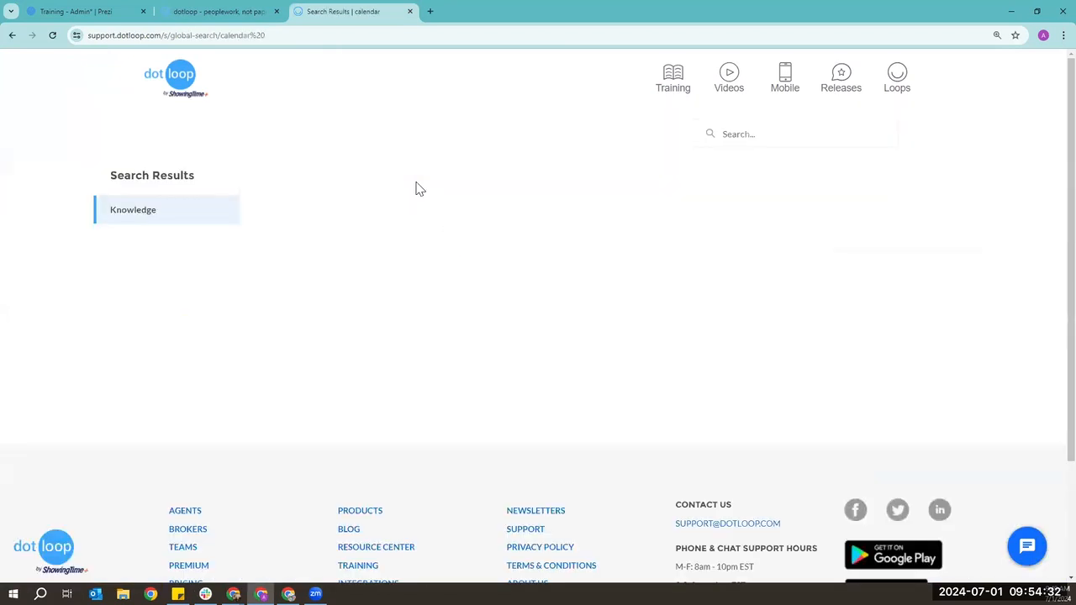
- Open the Google Calendar via API Nation article, copy its URL, close it, and return to dotloop
{"action": "left_click", "coordinate": [340, 230]}
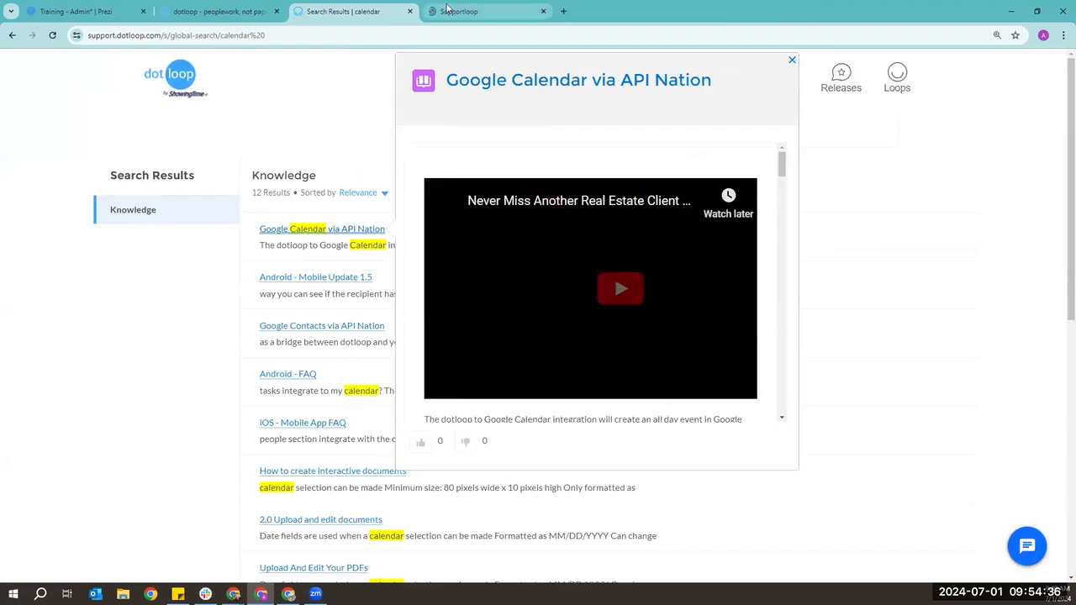
{"action": "key", "text": "ctrl+Tab"}
{"action": "left_click", "coordinate": [331, 38]}
{"action": "double_click", "coordinate": [332, 40]}
{"action": "triple_click", "coordinate": [349, 36]}
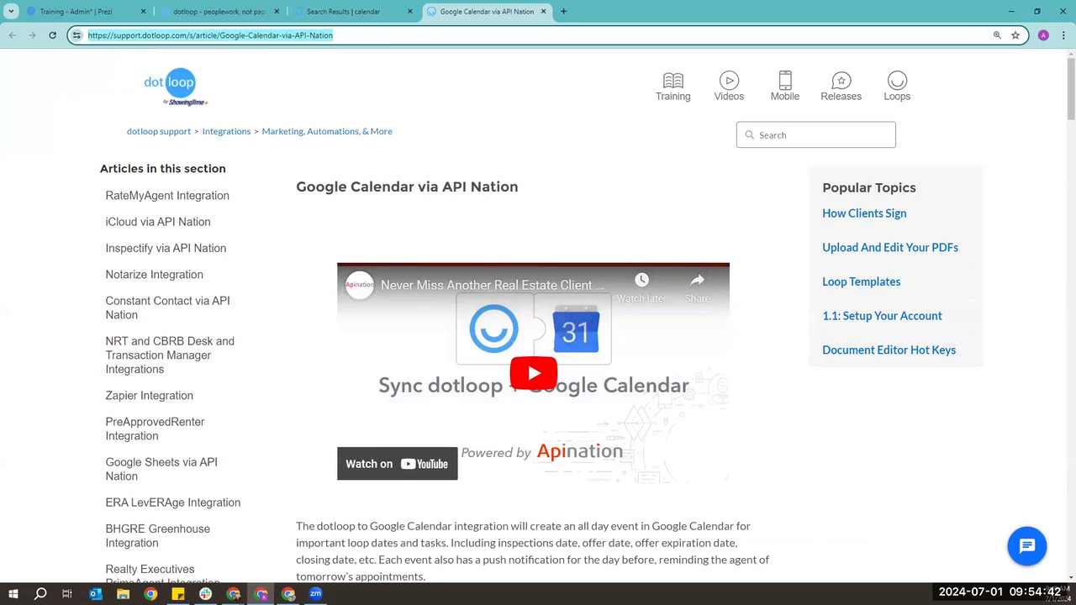
{"action": "key", "text": "alt+Tab"}
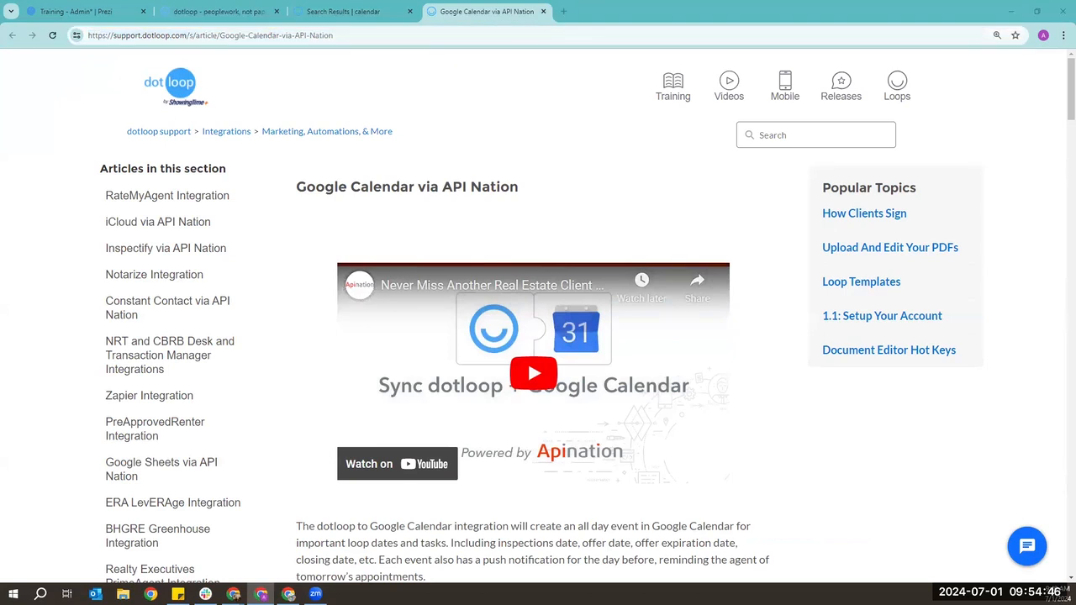
{"action": "left_click", "coordinate": [543, 11]}
{"action": "left_click", "coordinate": [217, 11]}
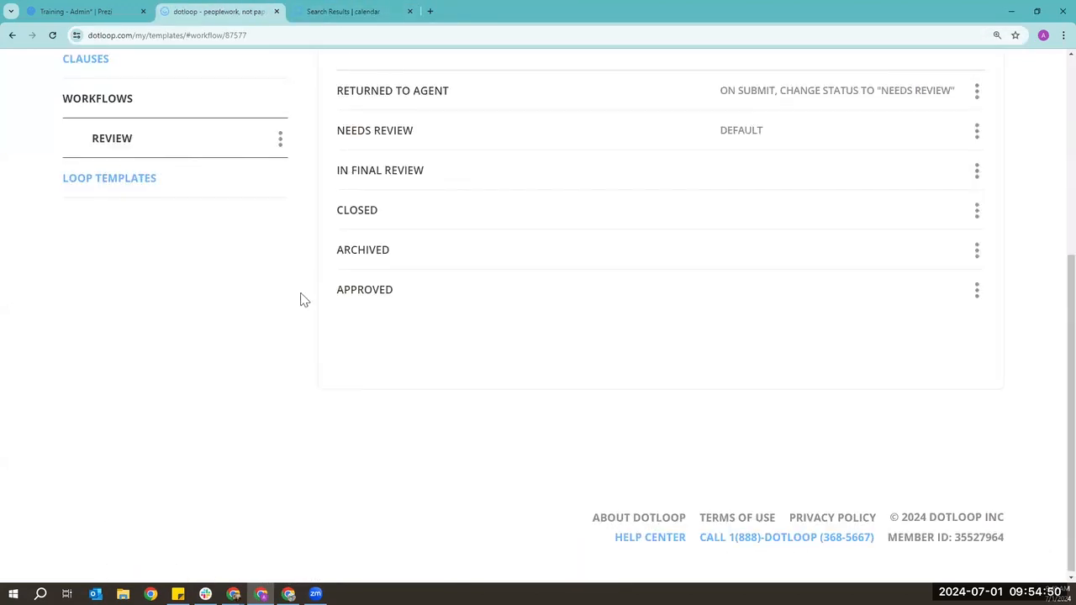
- Open the Loop Templates section and scroll through its Teams introduction
{"action": "scroll", "coordinate": [300, 301], "scroll_direction": "up", "scroll_amount": 3}
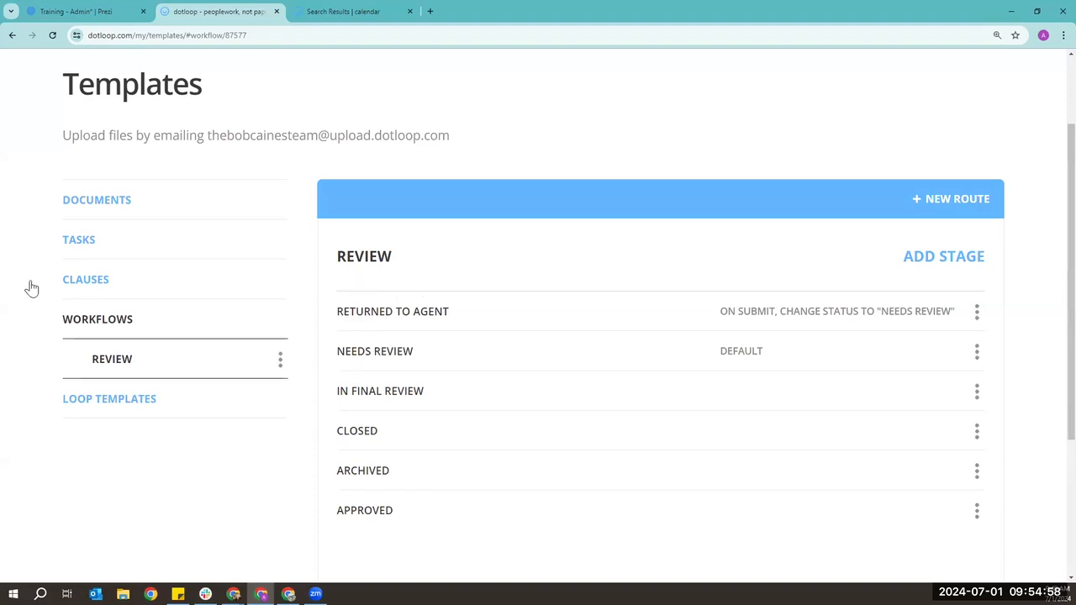
{"action": "left_click", "coordinate": [154, 409]}
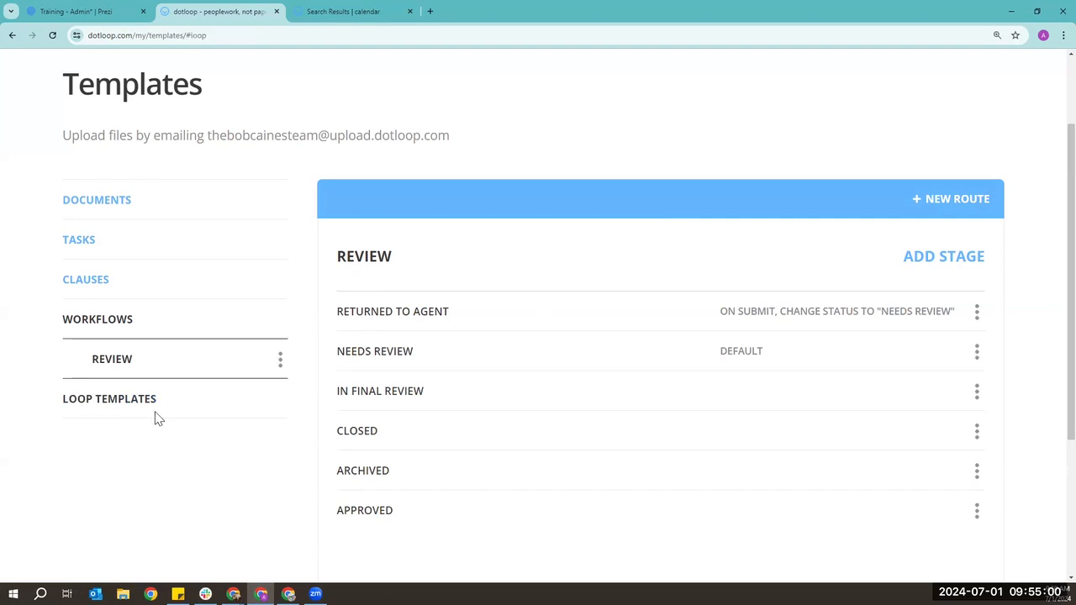
{"action": "scroll", "coordinate": [155, 416], "scroll_direction": "down", "scroll_amount": 1}
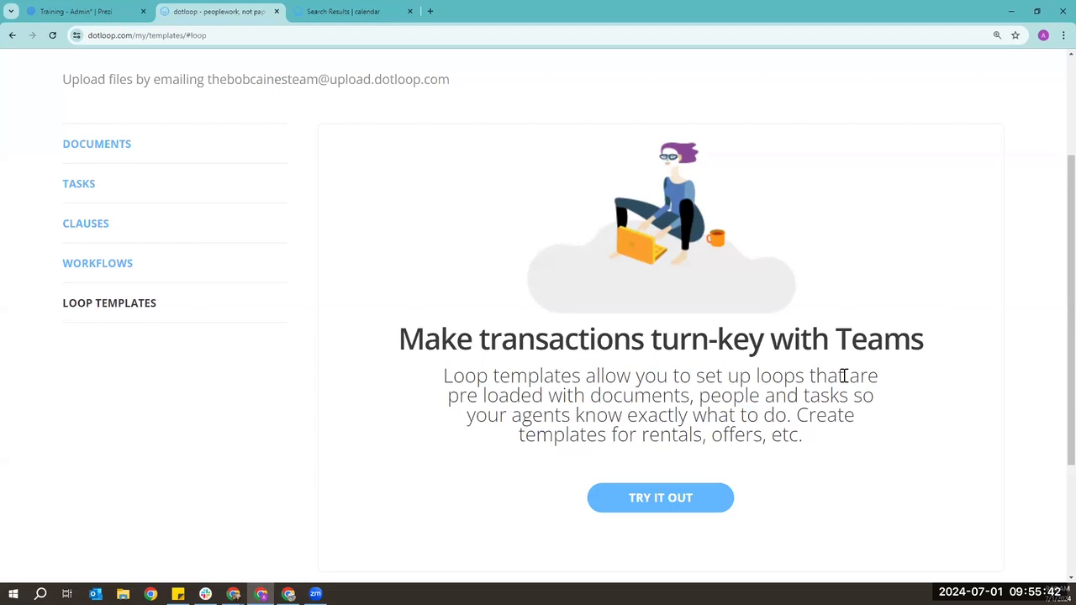
{"action": "scroll", "coordinate": [522, 399], "scroll_direction": "down", "scroll_amount": 1}
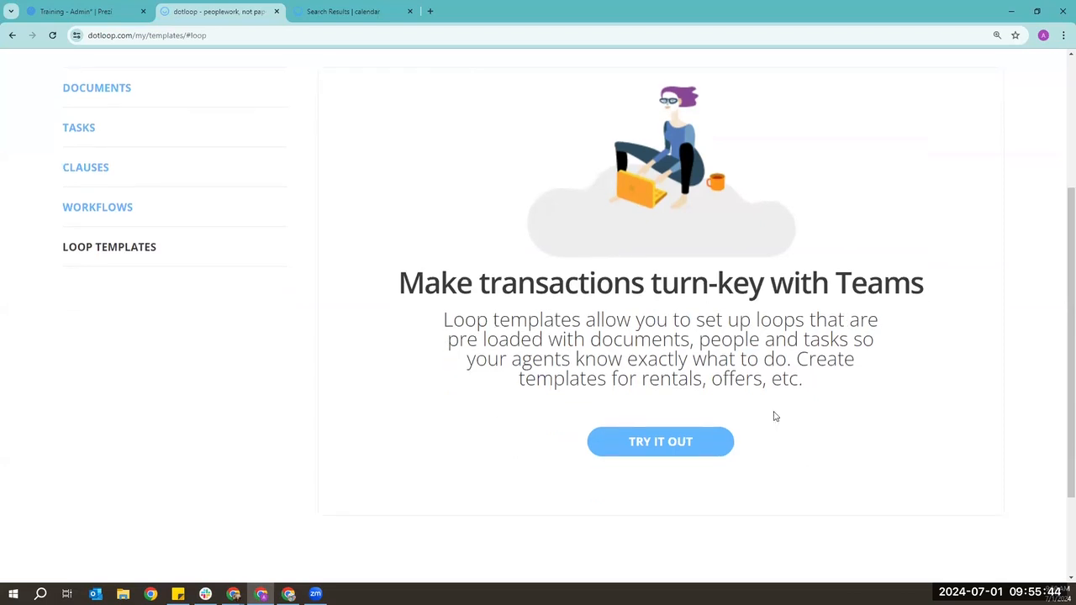
- Create a loop template named 'Test Listing' with transaction type Listing for Sale
{"action": "left_click", "coordinate": [702, 450]}
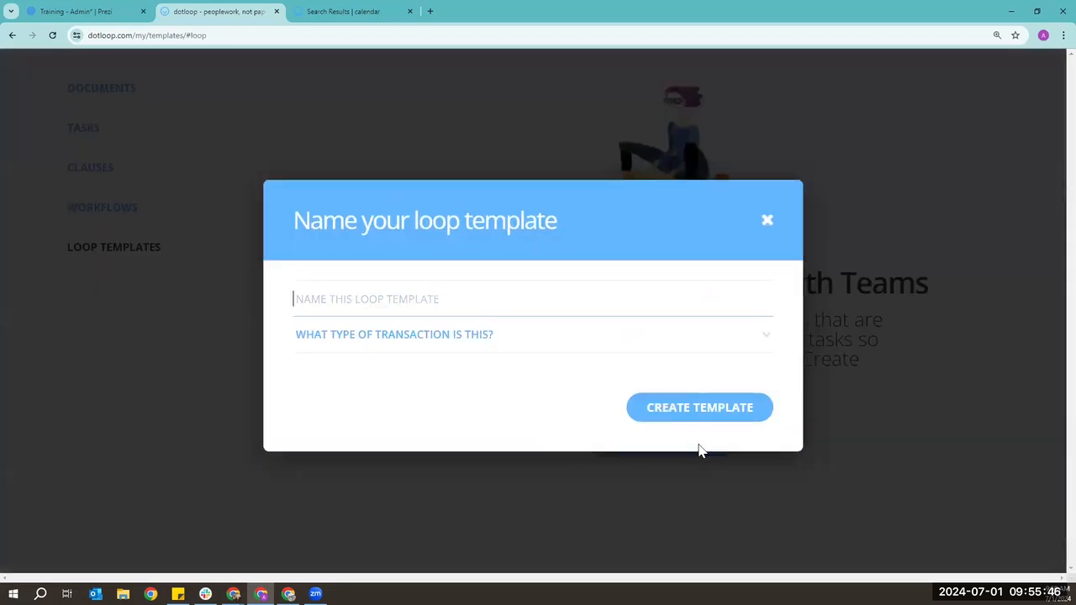
{"action": "type", "text": "Test"}
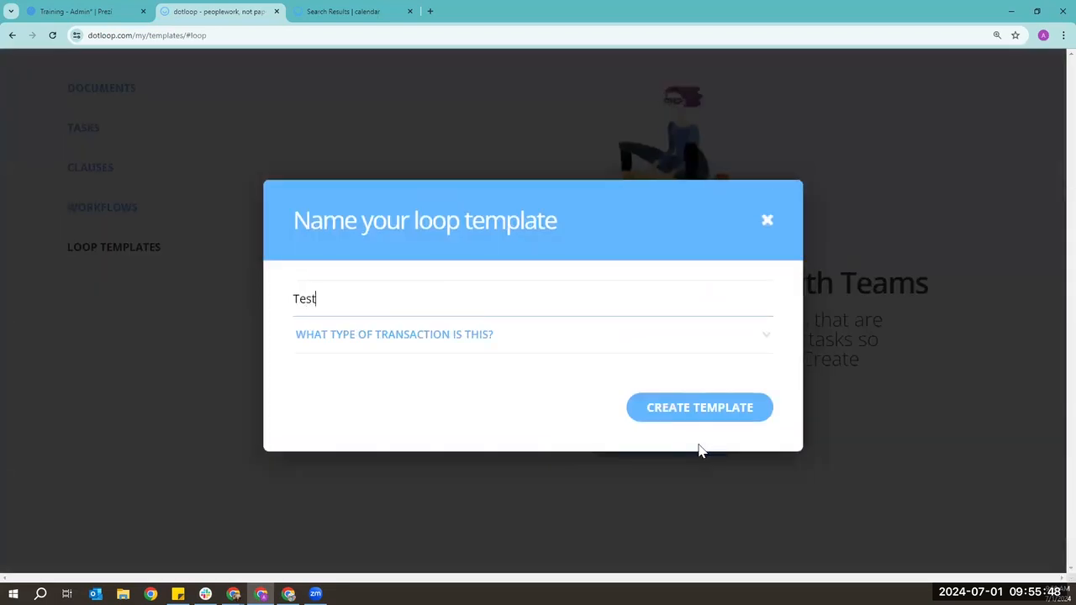
{"action": "type", "text": " Listing"}
{"action": "left_click", "coordinate": [357, 349]}
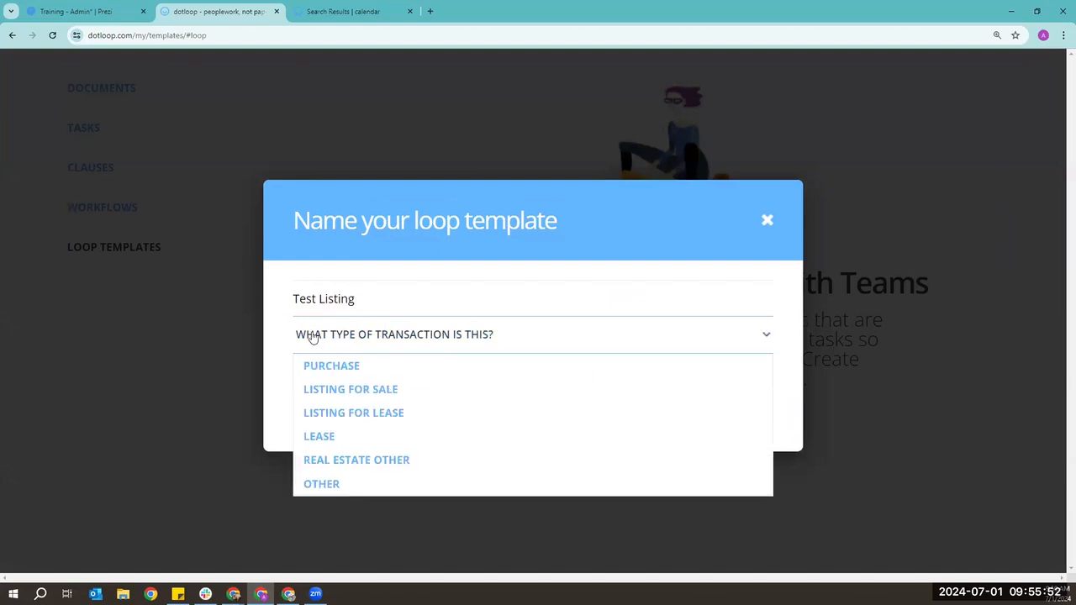
{"action": "left_click", "coordinate": [364, 399]}
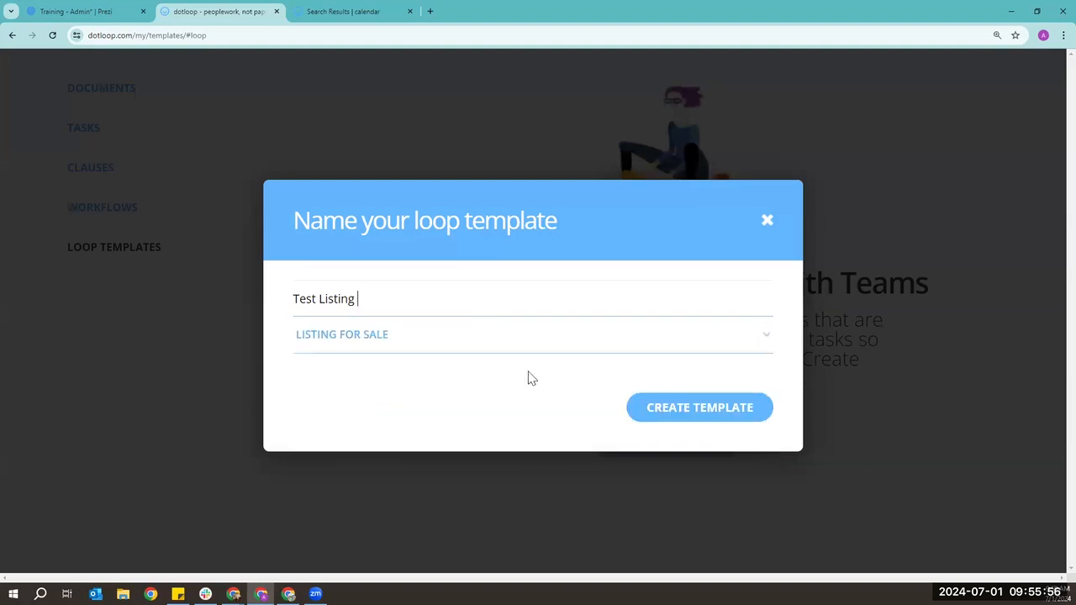
{"action": "left_click", "coordinate": [732, 412]}
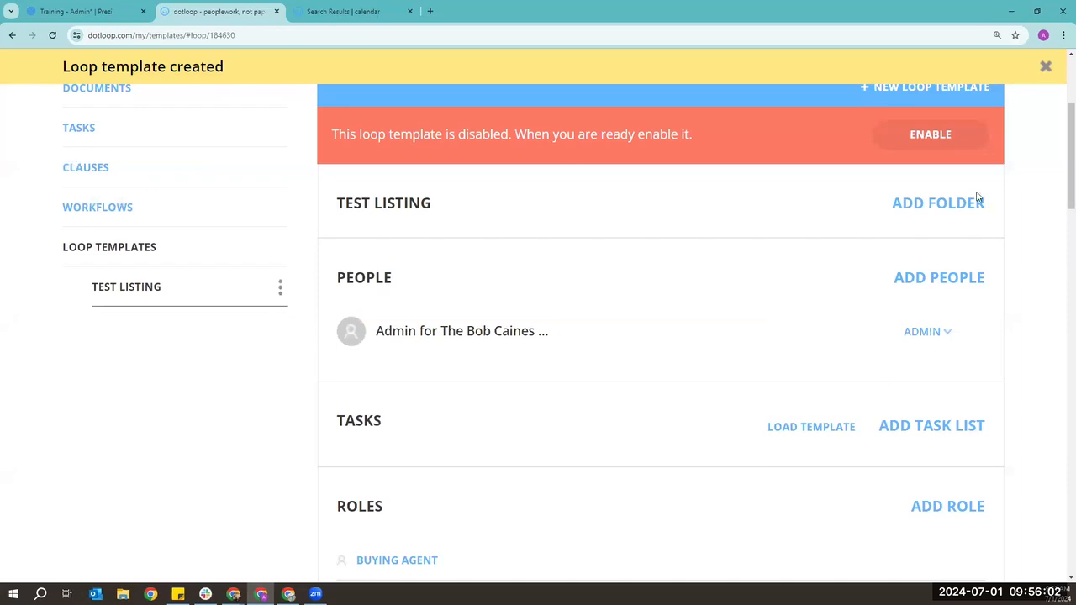
- Add a New Folder to the template, browsing the document chooser without adding anything
{"action": "left_click", "coordinate": [933, 208]}
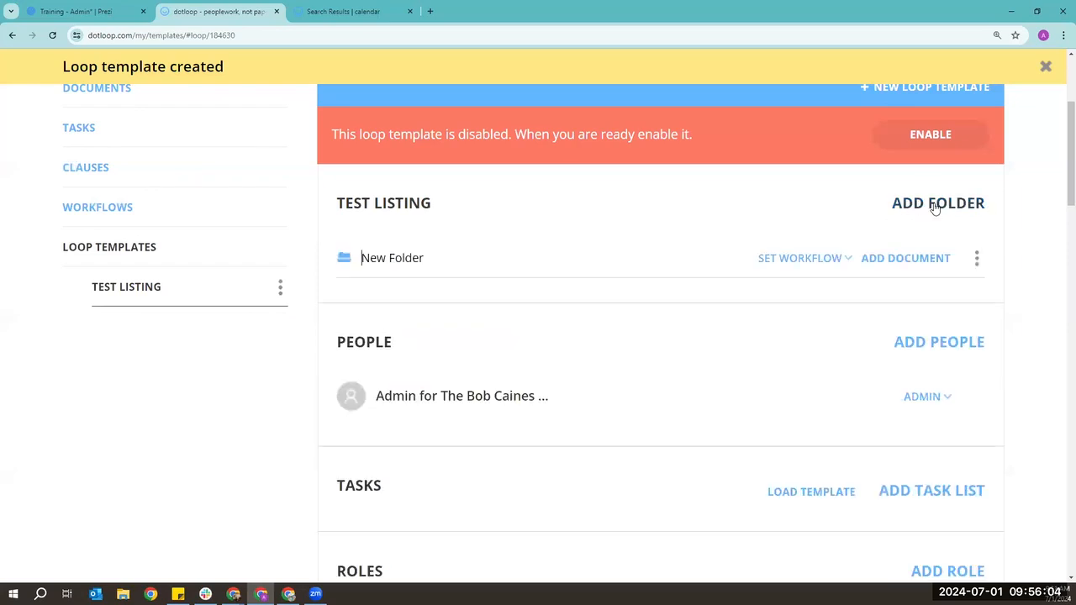
{"action": "left_click", "coordinate": [914, 261]}
{"action": "scroll", "coordinate": [336, 362], "scroll_direction": "down", "scroll_amount": 1}
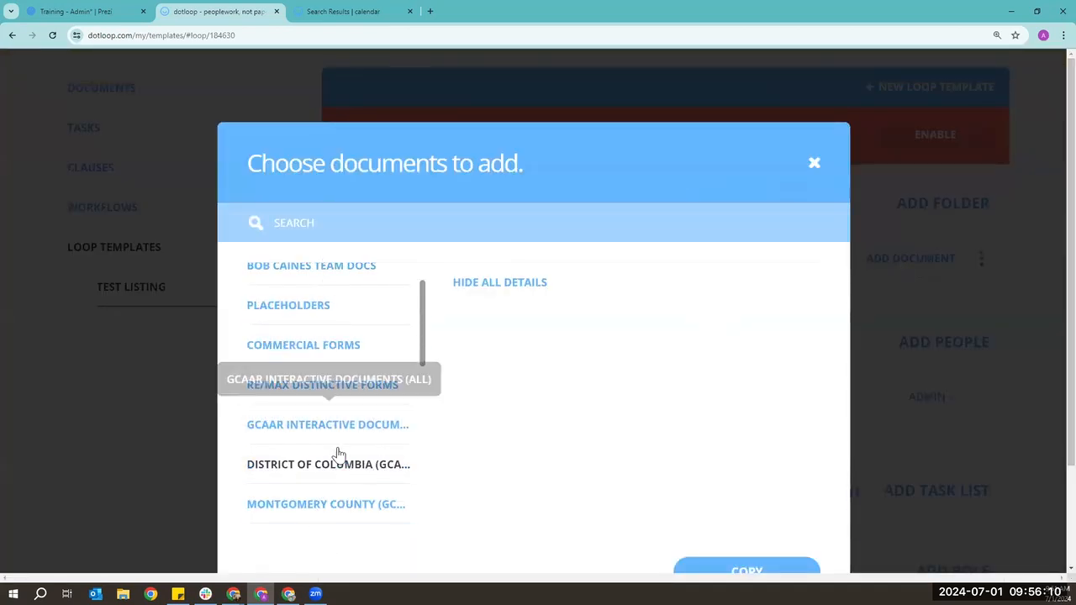
{"action": "scroll", "coordinate": [341, 421], "scroll_direction": "up", "scroll_amount": 1}
{"action": "scroll", "coordinate": [341, 396], "scroll_direction": "down", "scroll_amount": 1}
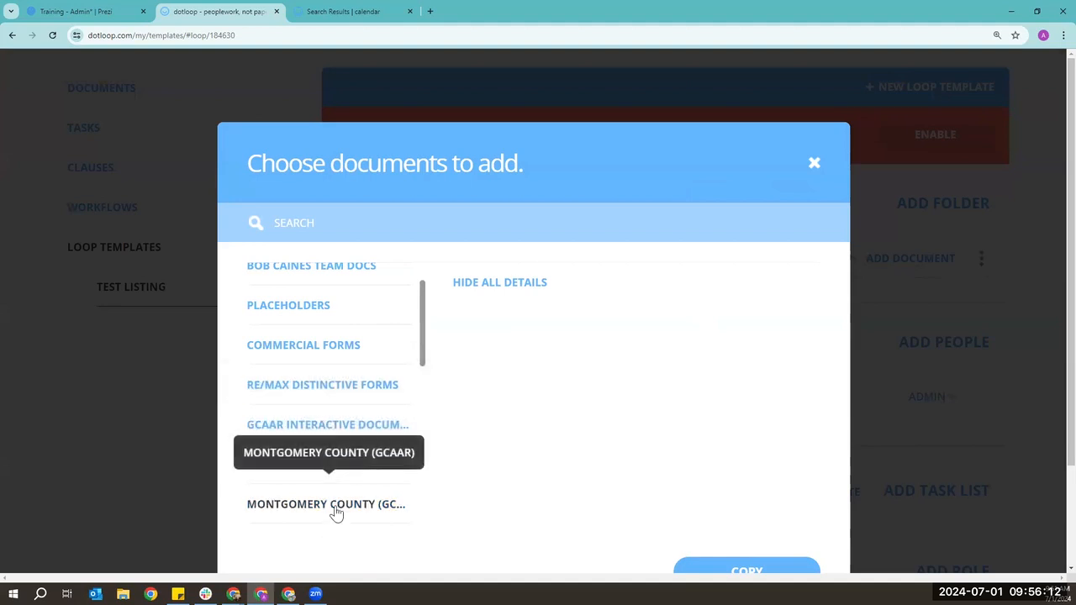
{"action": "left_click", "coordinate": [815, 162]}
- Set the New Folder's workflow to REVIEW
{"action": "left_click", "coordinate": [817, 261]}
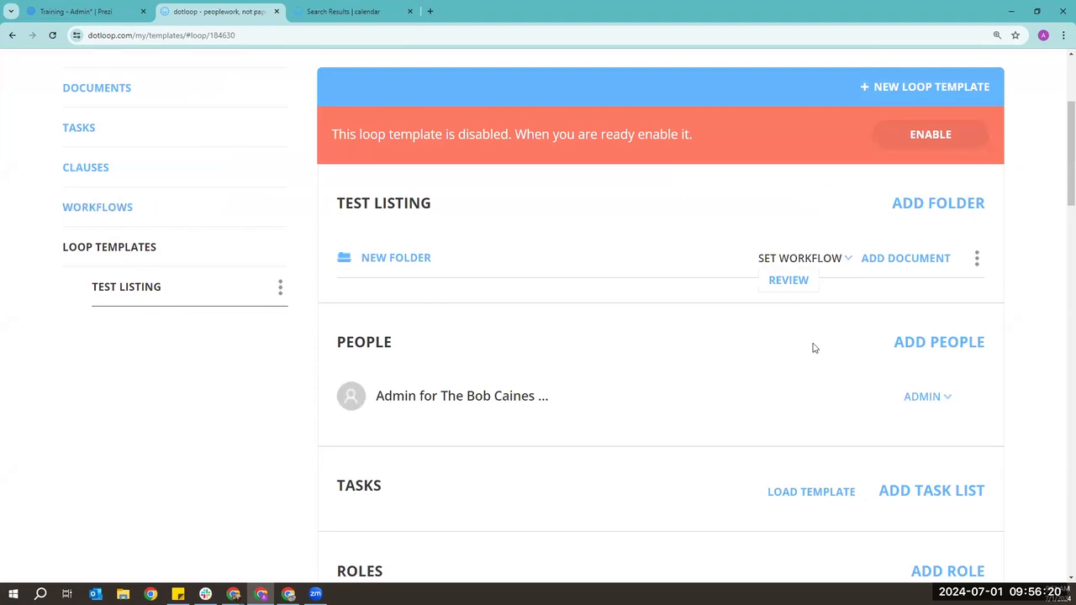
{"action": "left_click", "coordinate": [791, 283]}
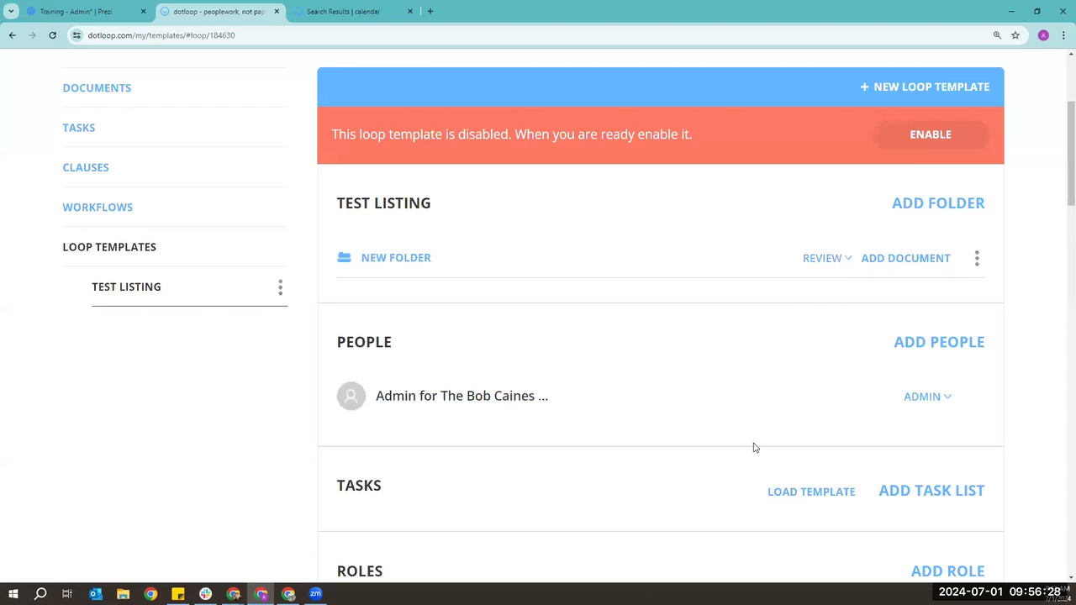
{"action": "scroll", "coordinate": [755, 370], "scroll_direction": "down", "scroll_amount": 1}
{"action": "scroll", "coordinate": [755, 362], "scroll_direction": "down", "scroll_amount": 2}
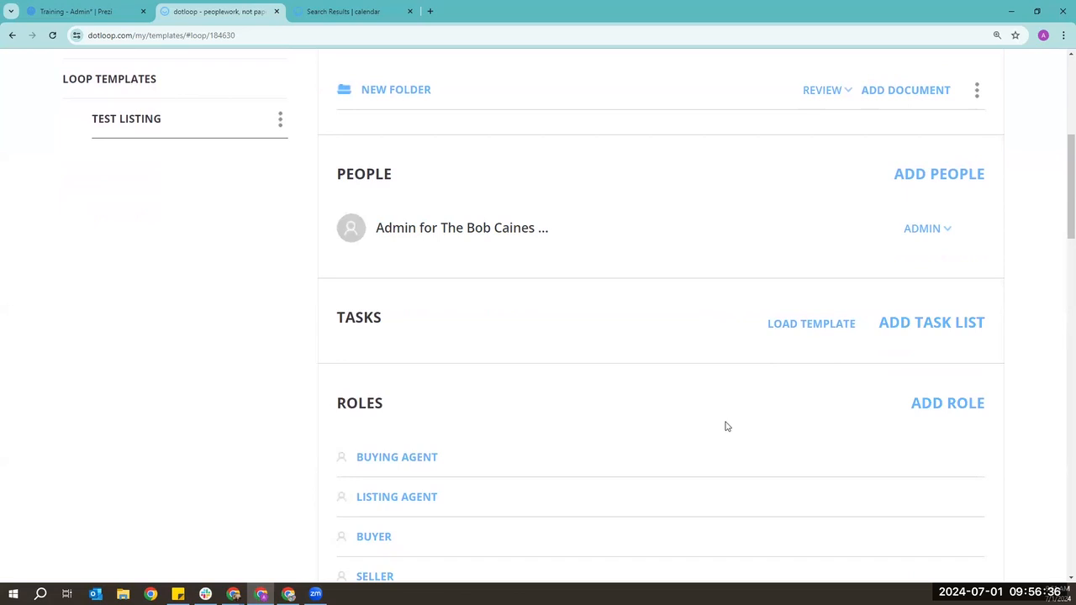
{"action": "left_click", "coordinate": [820, 326]}
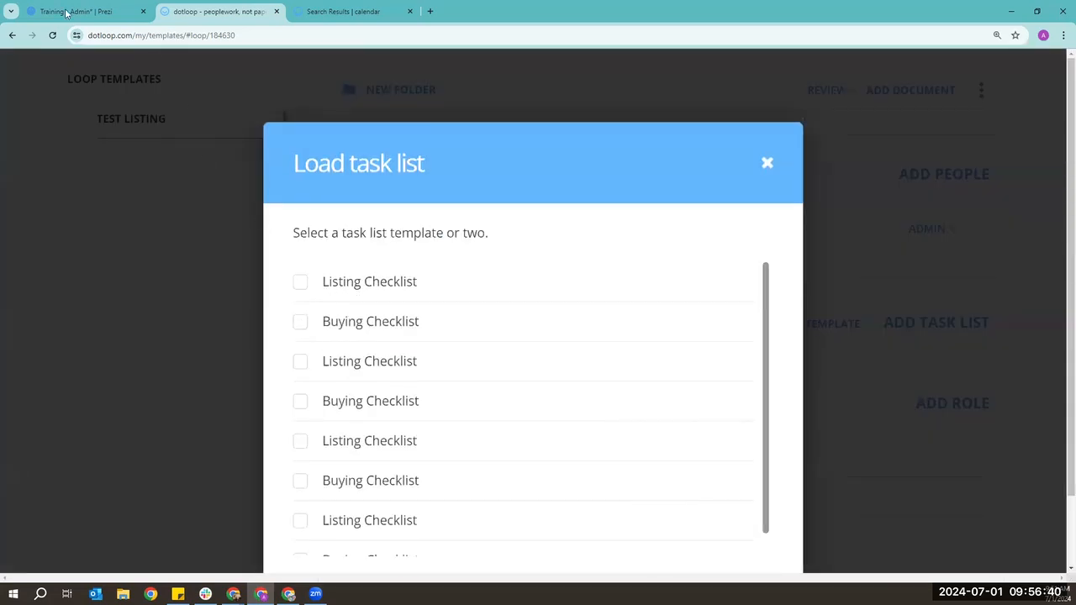
{"action": "scroll", "coordinate": [396, 303], "scroll_direction": "down", "scroll_amount": 3}
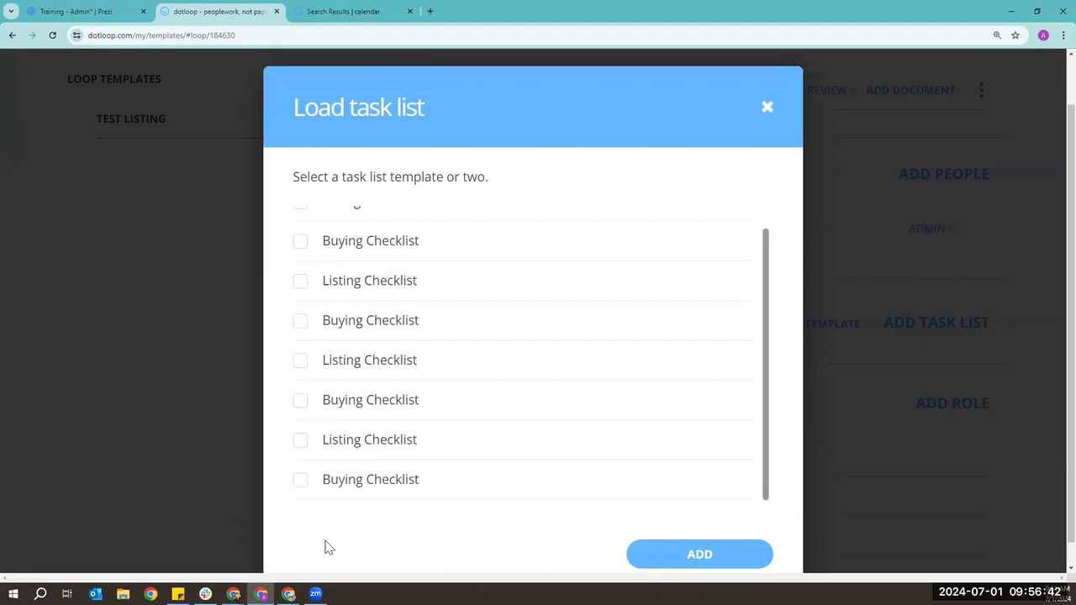
{"action": "left_click", "coordinate": [767, 107]}
{"action": "scroll", "coordinate": [704, 238], "scroll_direction": "down", "scroll_amount": 3}
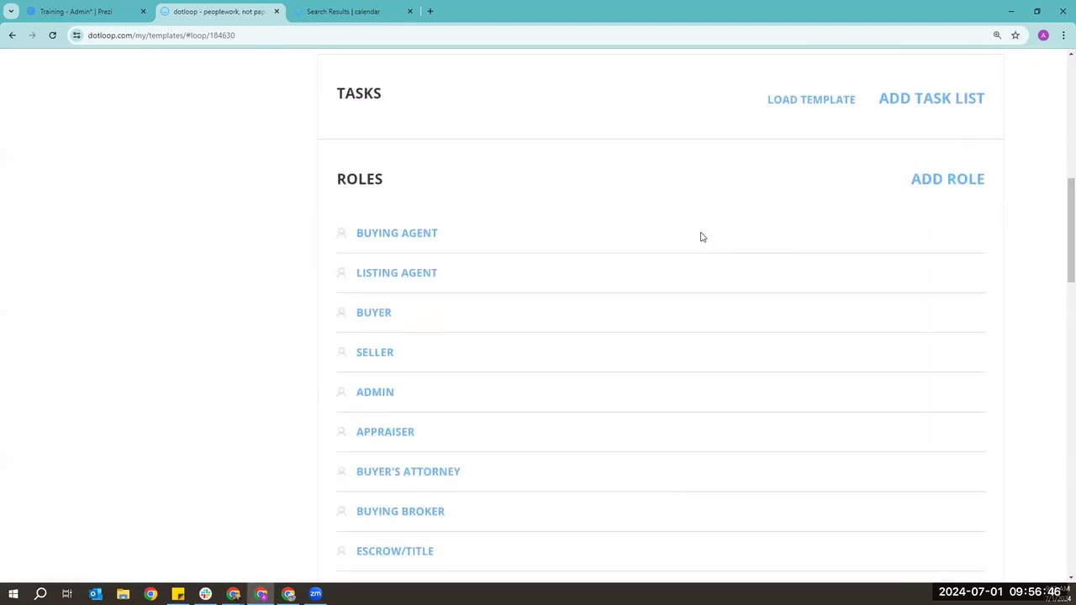
{"action": "scroll", "coordinate": [702, 238], "scroll_direction": "down", "scroll_amount": 1}
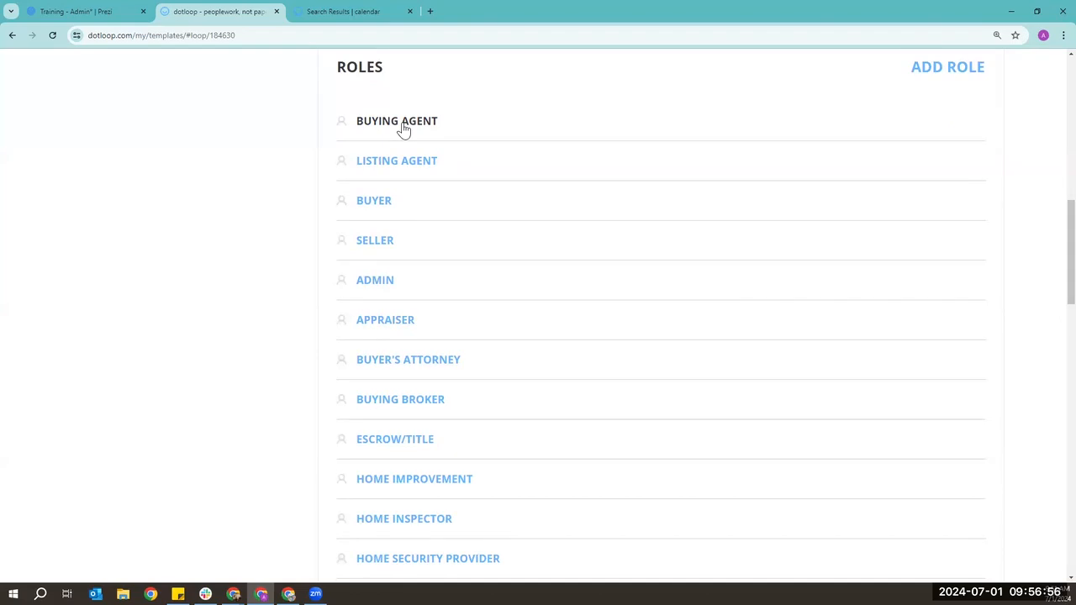
{"action": "scroll", "coordinate": [403, 129], "scroll_direction": "up", "scroll_amount": 1}
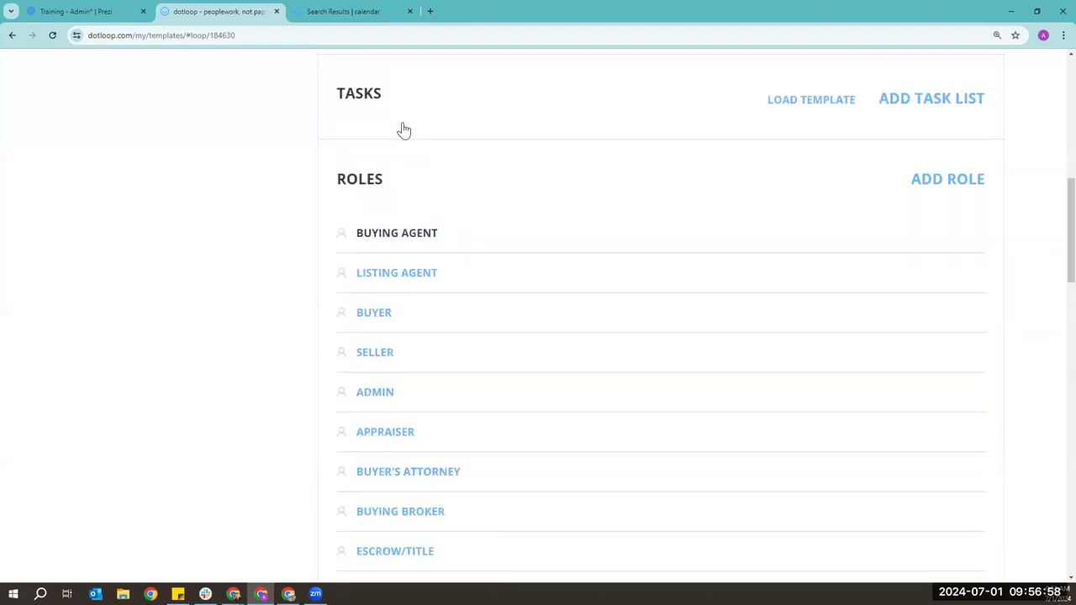
{"action": "scroll", "coordinate": [458, 146], "scroll_direction": "down", "scroll_amount": 2}
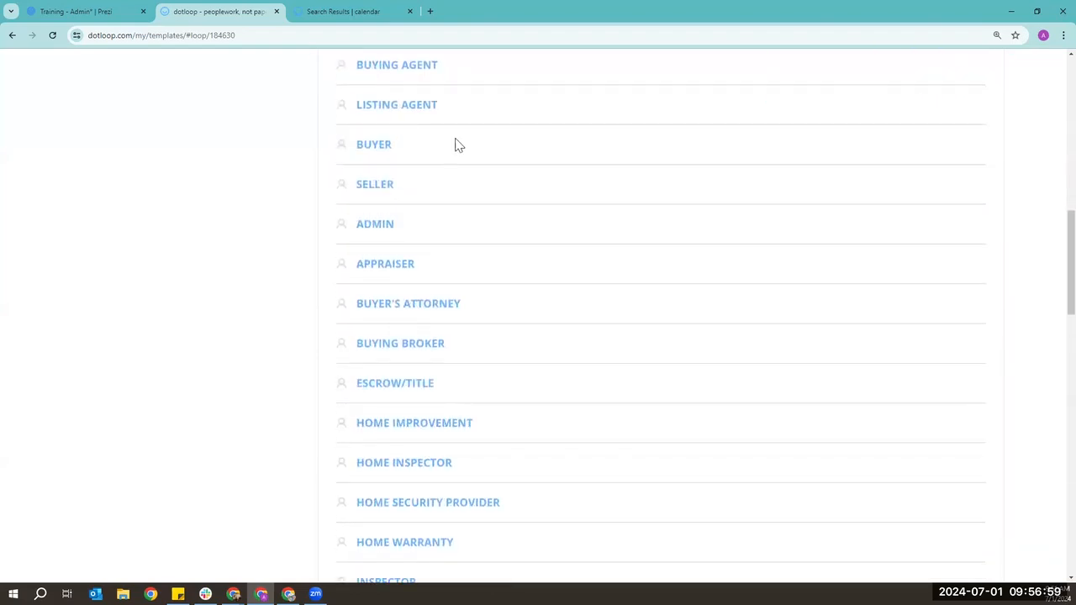
{"action": "left_click", "coordinate": [363, 191]}
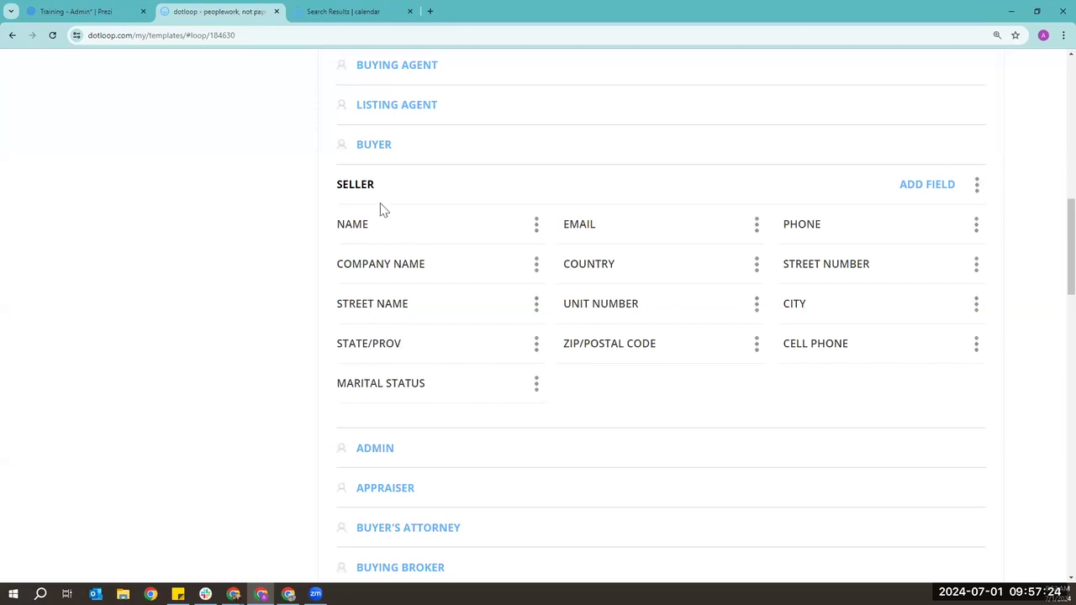
{"action": "left_click", "coordinate": [929, 187]}
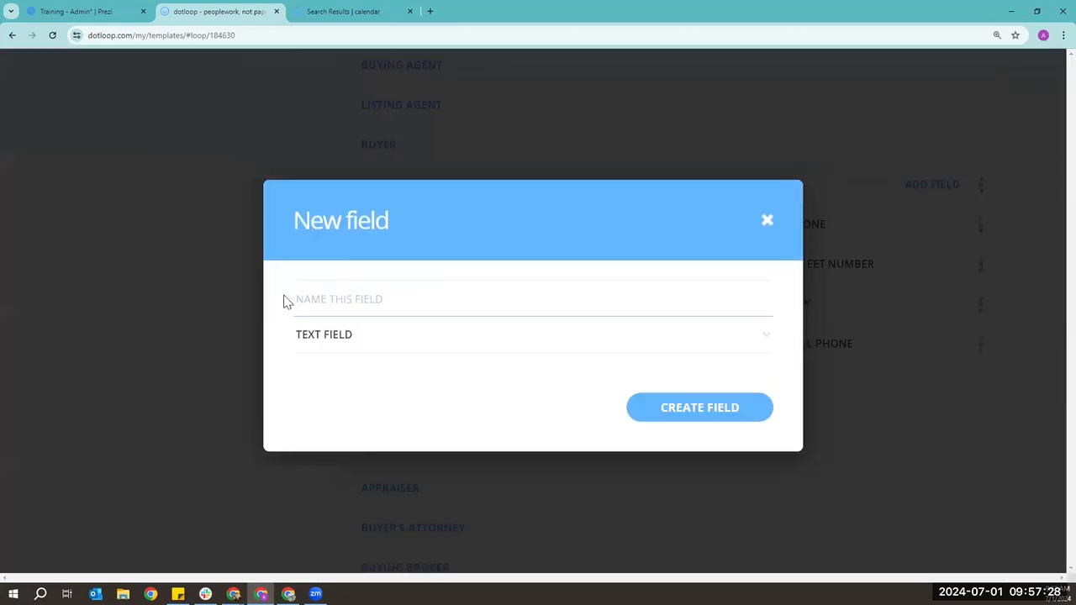
{"action": "left_click", "coordinate": [767, 222]}
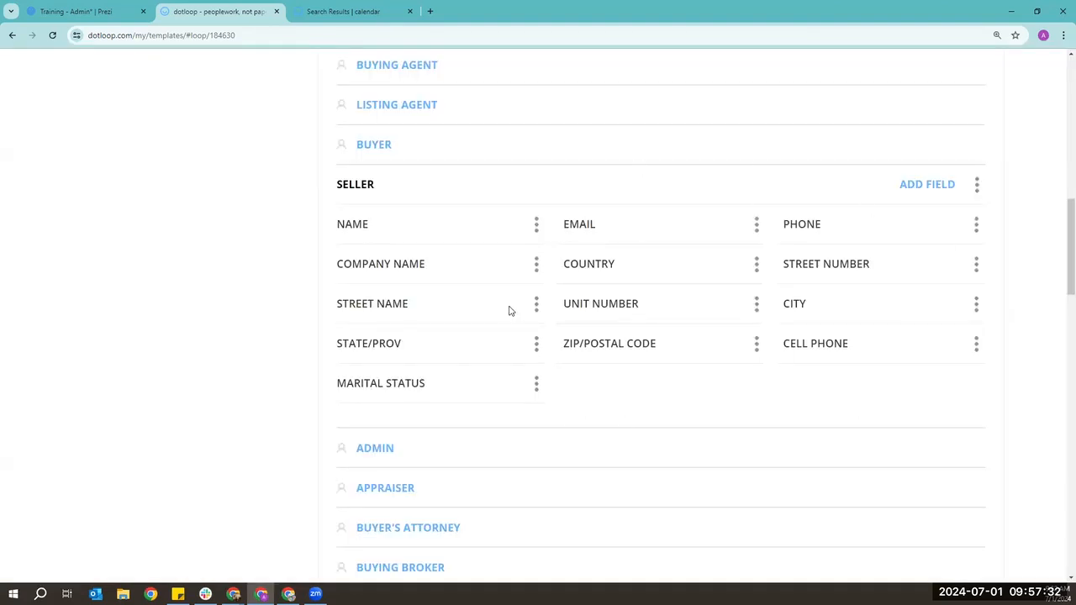
{"action": "left_click", "coordinate": [372, 190]}
{"action": "scroll", "coordinate": [248, 212], "scroll_direction": "down", "scroll_amount": 10}
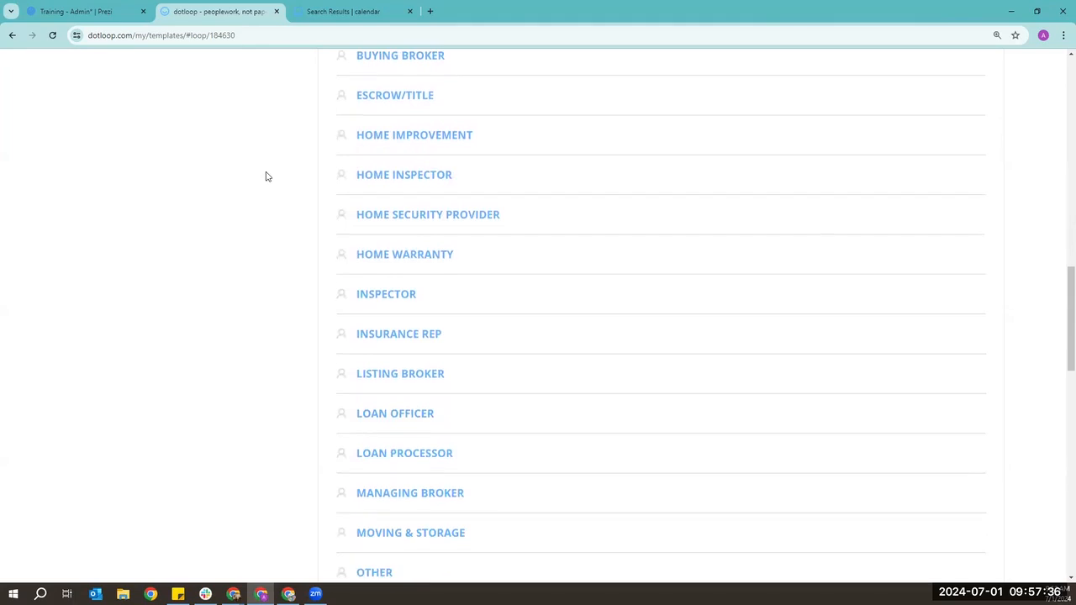
{"action": "scroll", "coordinate": [268, 176], "scroll_direction": "down", "scroll_amount": 1}
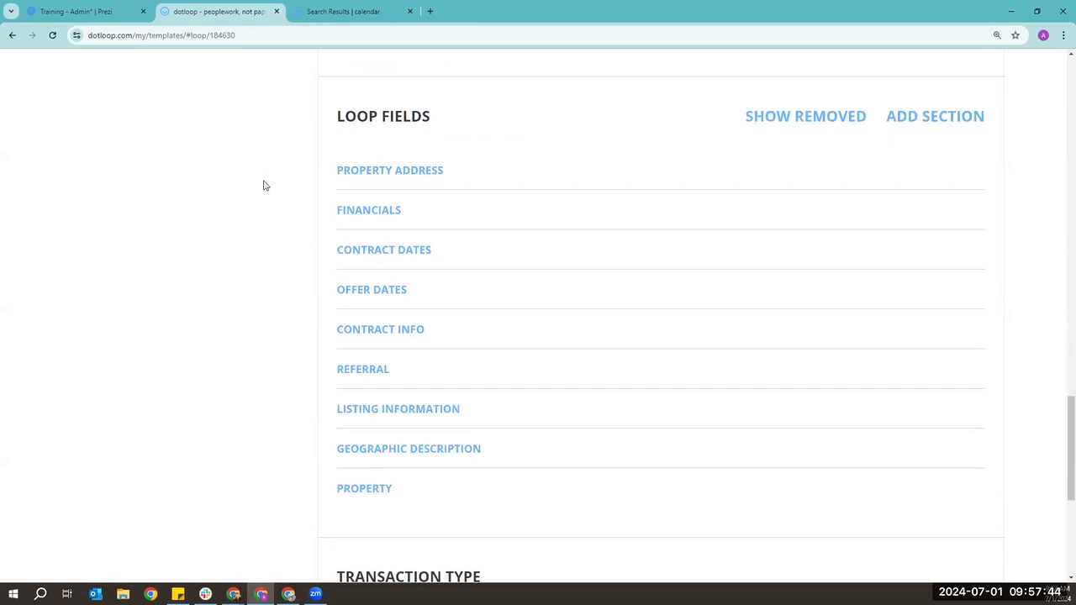
{"action": "left_click", "coordinate": [435, 170]}
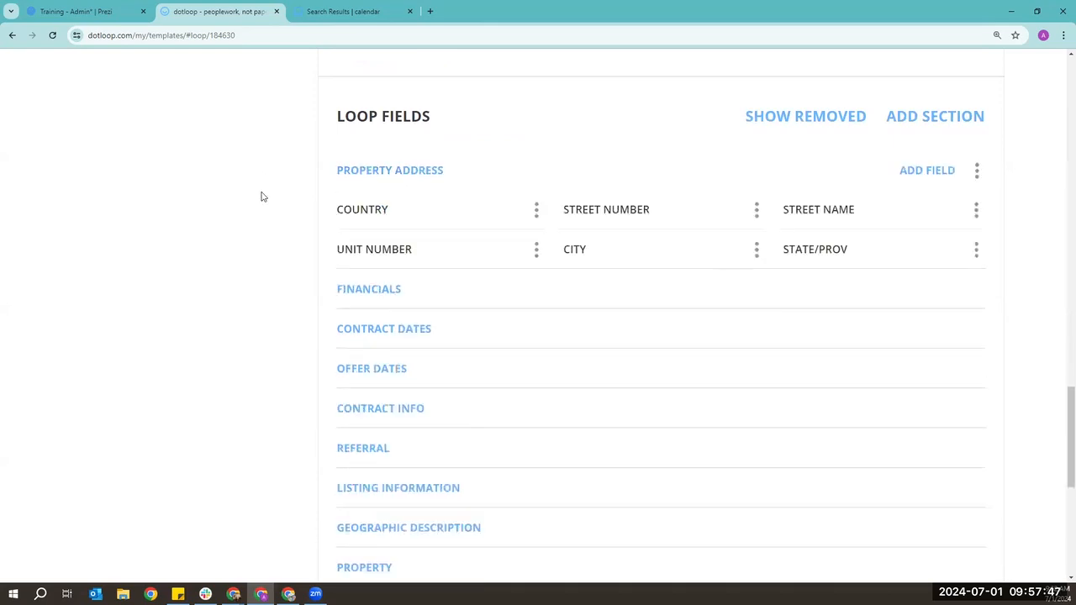
{"action": "left_click", "coordinate": [361, 291]}
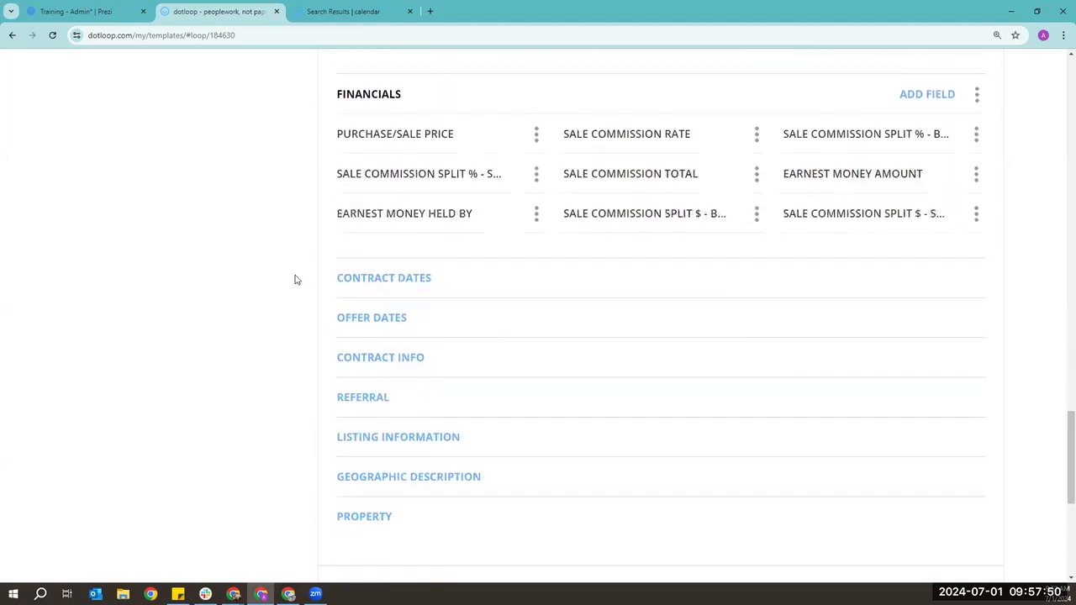
{"action": "left_click", "coordinate": [372, 245]}
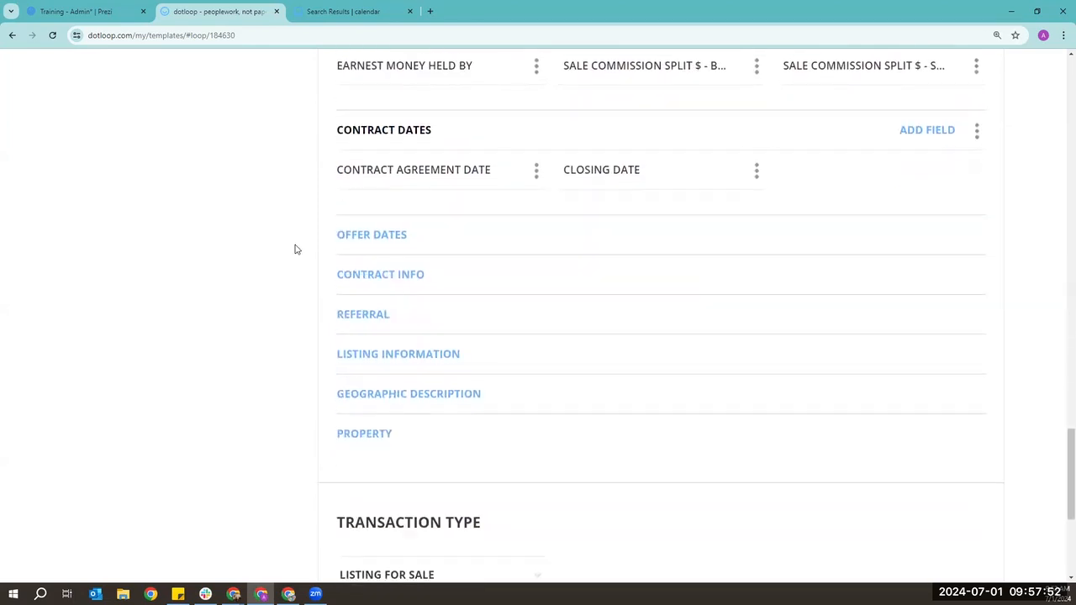
{"action": "left_click", "coordinate": [396, 353]}
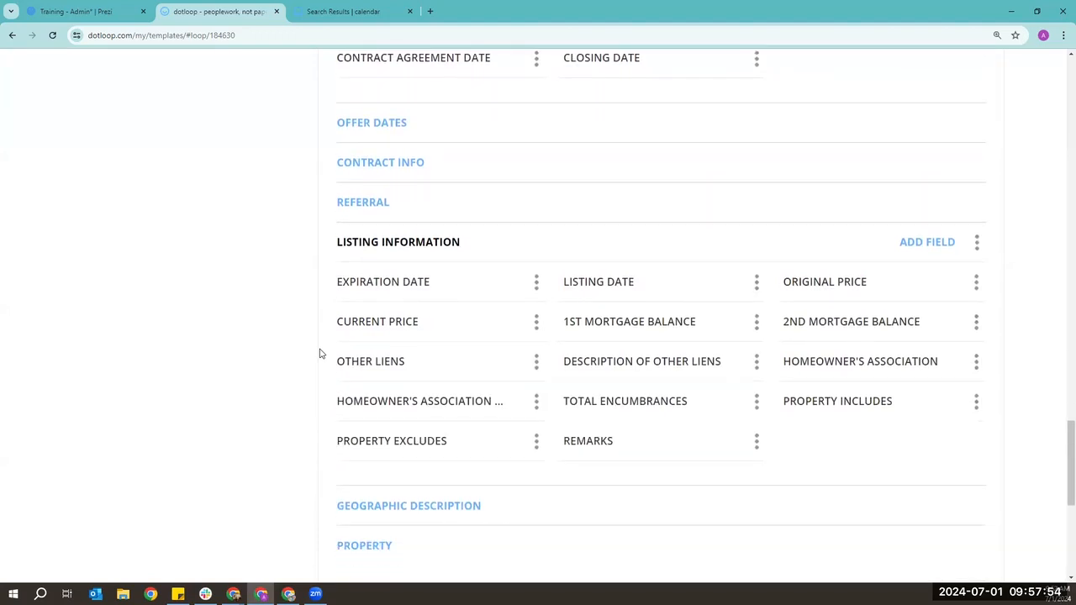
{"action": "scroll", "coordinate": [319, 353], "scroll_direction": "up", "scroll_amount": 1}
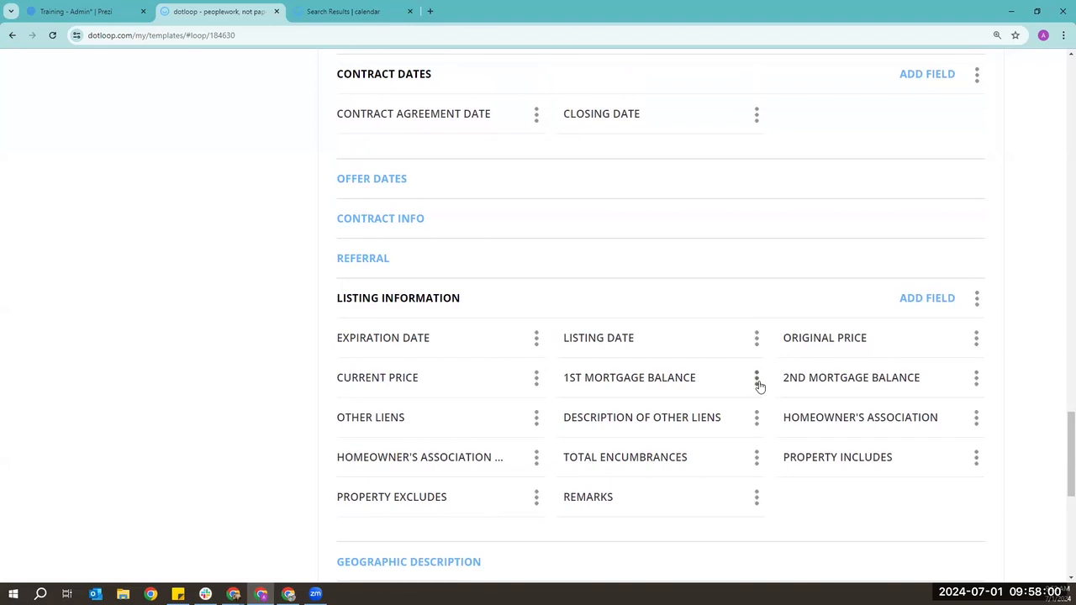
{"action": "left_click", "coordinate": [758, 382]}
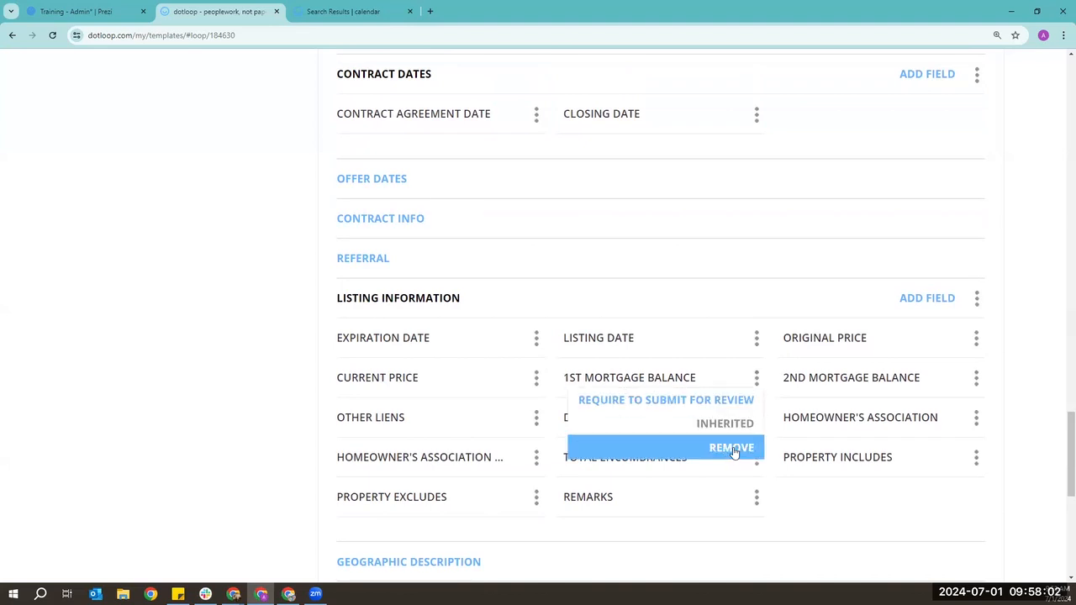
{"action": "left_click", "coordinate": [1040, 365]}
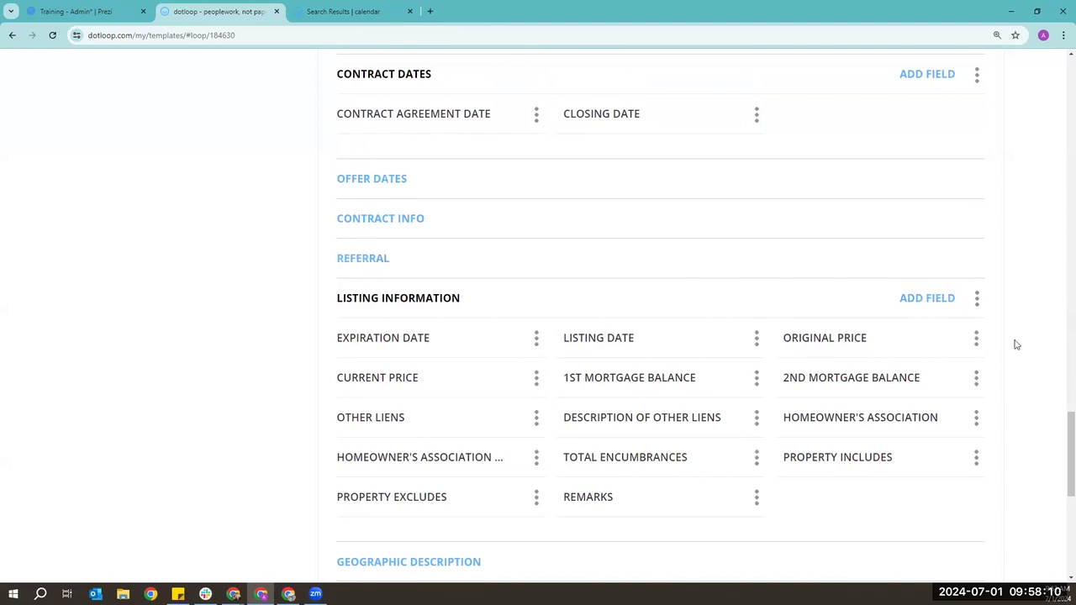
{"action": "scroll", "coordinate": [1015, 344], "scroll_direction": "down", "scroll_amount": 5}
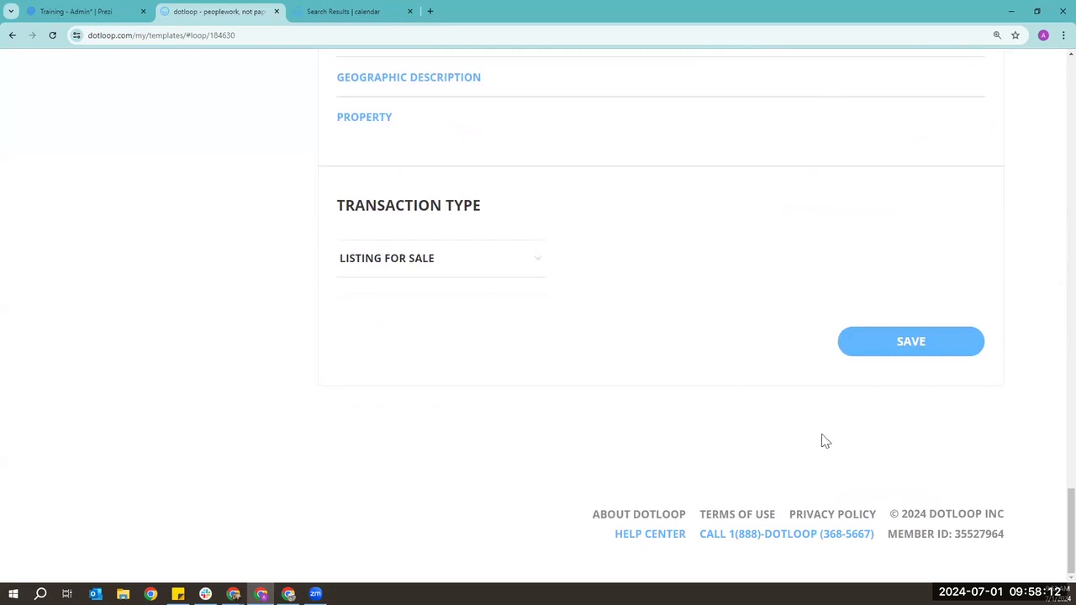
- Bring up the TEST LISTING loop template's options menu under Loop Templates
{"action": "left_click_drag", "start_coordinate": [764, 509], "coordinate": [974, 426]}
{"action": "left_click", "coordinate": [973, 424]}
{"action": "scroll", "coordinate": [594, 402], "scroll_direction": "up", "scroll_amount": 10}
{"action": "scroll", "coordinate": [593, 402], "scroll_direction": "up", "scroll_amount": 15}
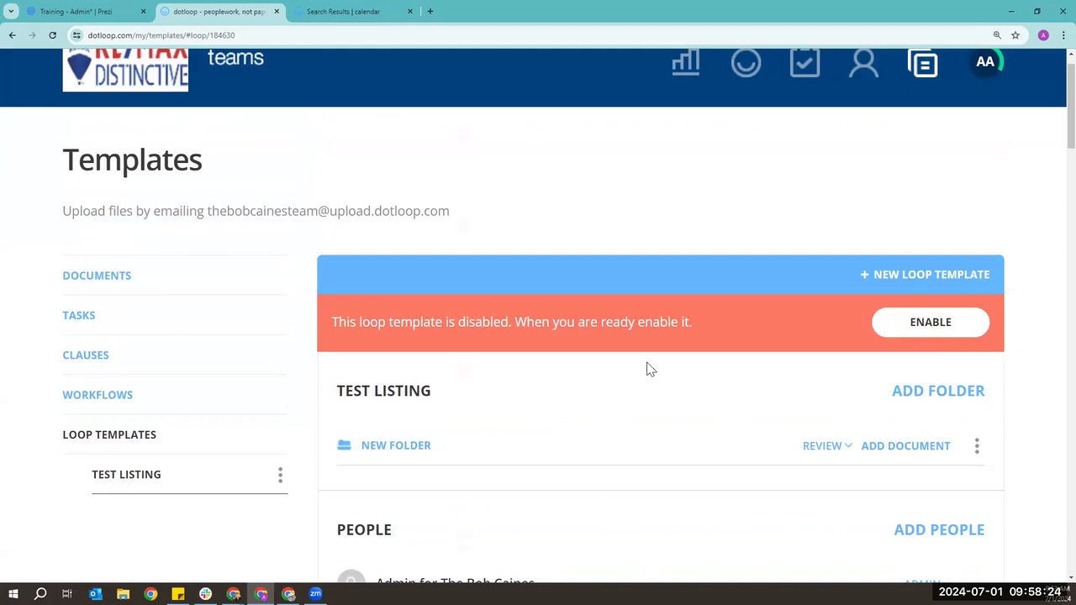
{"action": "scroll", "coordinate": [298, 411], "scroll_direction": "down", "scroll_amount": 1}
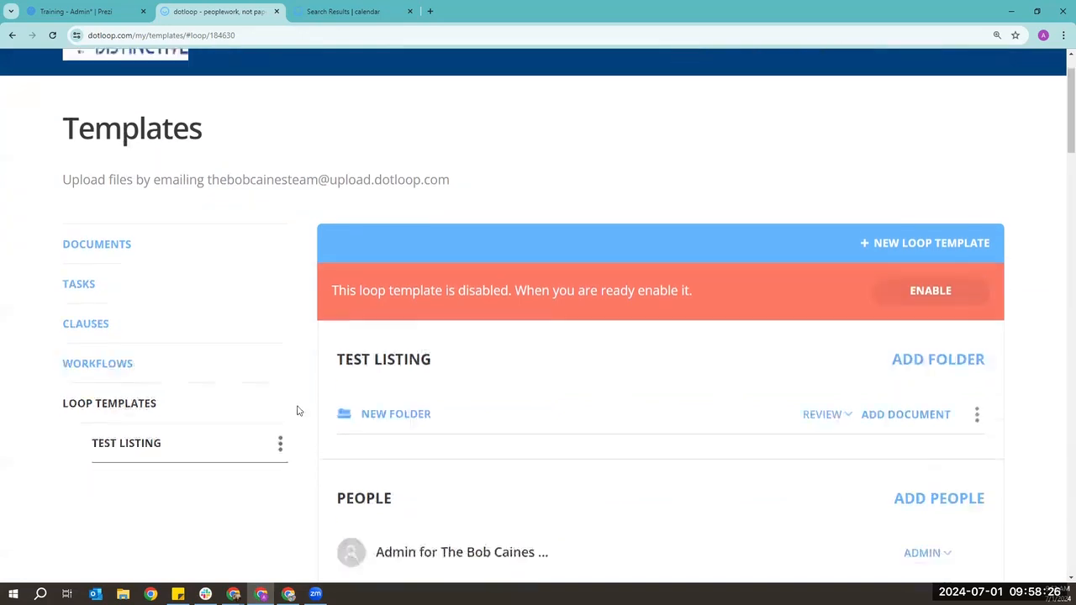
{"action": "left_click", "coordinate": [280, 365]}
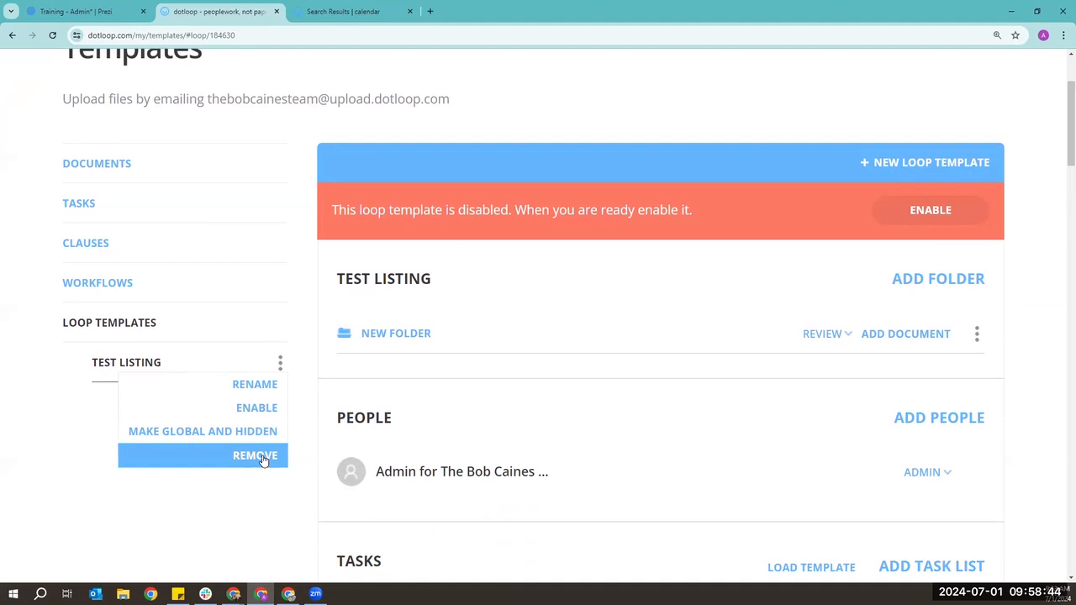
- Expand the Seller role to reveal its 13 fields, from Name, Email and Phone to Marital Status
{"action": "scroll", "coordinate": [252, 454], "scroll_direction": "down", "scroll_amount": 7}
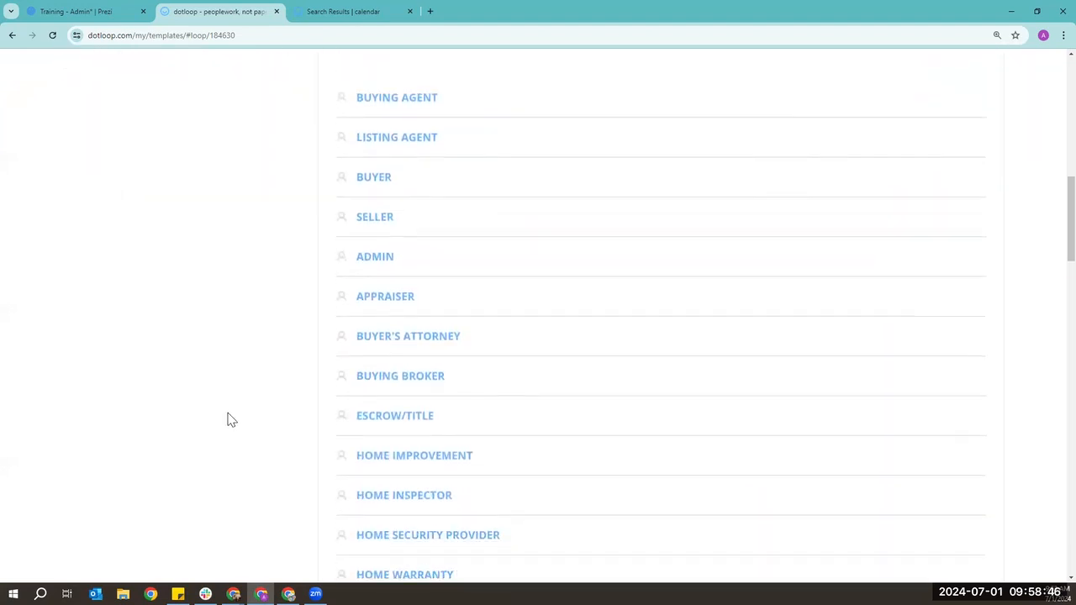
{"action": "scroll", "coordinate": [232, 420], "scroll_direction": "down", "scroll_amount": 4}
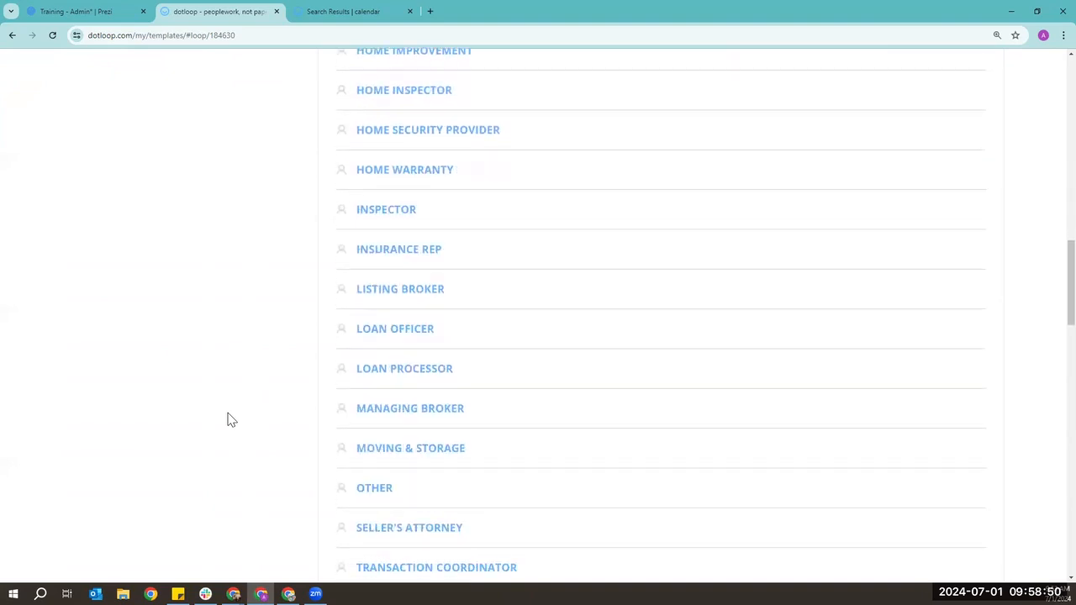
{"action": "scroll", "coordinate": [231, 418], "scroll_direction": "up", "scroll_amount": 5}
{"action": "scroll", "coordinate": [231, 418], "scroll_direction": "up", "scroll_amount": 2}
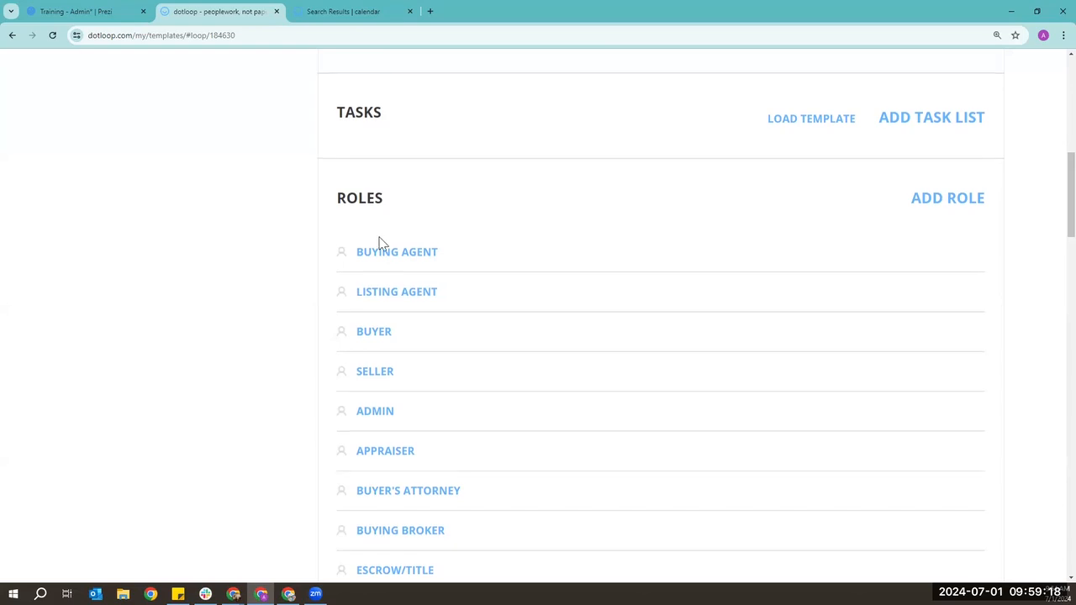
{"action": "scroll", "coordinate": [379, 336], "scroll_direction": "down", "scroll_amount": 1}
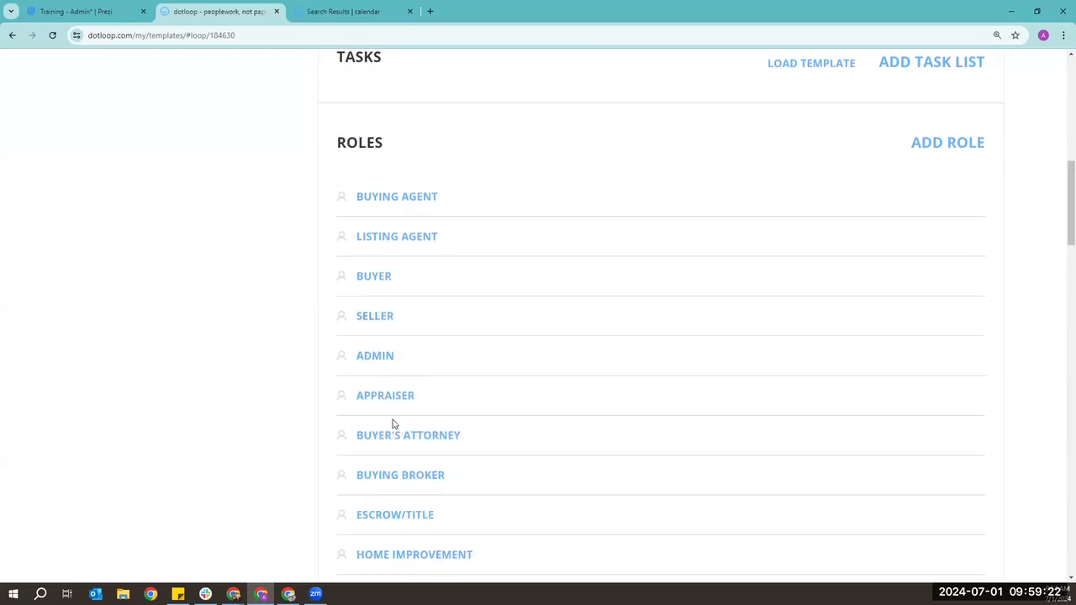
{"action": "scroll", "coordinate": [392, 424], "scroll_direction": "up", "scroll_amount": 7}
{"action": "scroll", "coordinate": [392, 424], "scroll_direction": "down", "scroll_amount": 6}
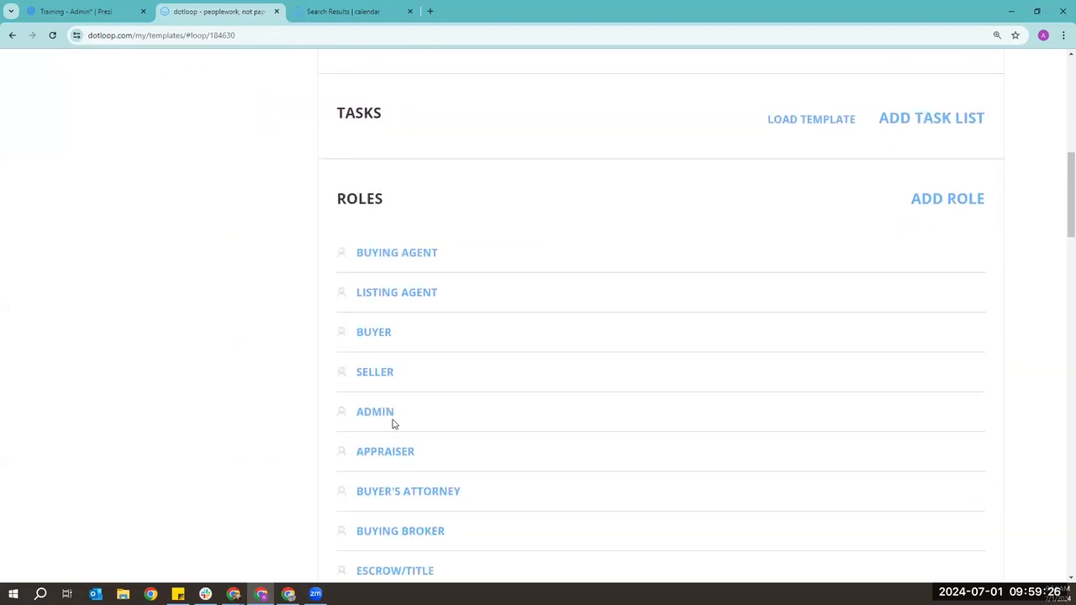
{"action": "scroll", "coordinate": [392, 424], "scroll_direction": "down", "scroll_amount": 1}
{"action": "left_click", "coordinate": [380, 322]}
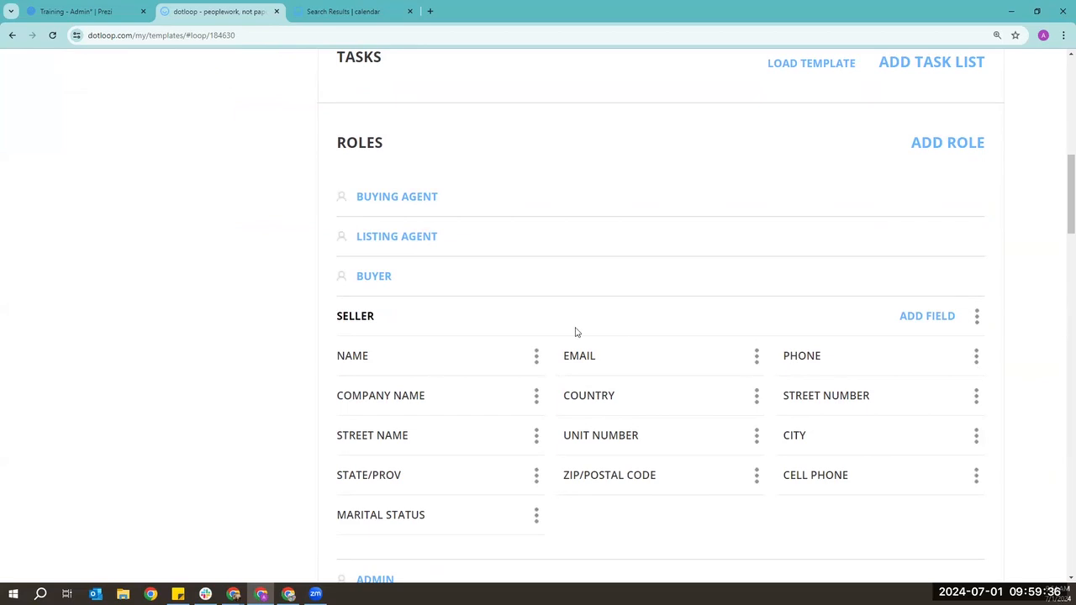
- Collapse the Seller role's fields and look through the Loop Fields sections
{"action": "left_click", "coordinate": [378, 318]}
{"action": "scroll", "coordinate": [265, 314], "scroll_direction": "down", "scroll_amount": 7}
{"action": "scroll", "coordinate": [265, 314], "scroll_direction": "down", "scroll_amount": 3}
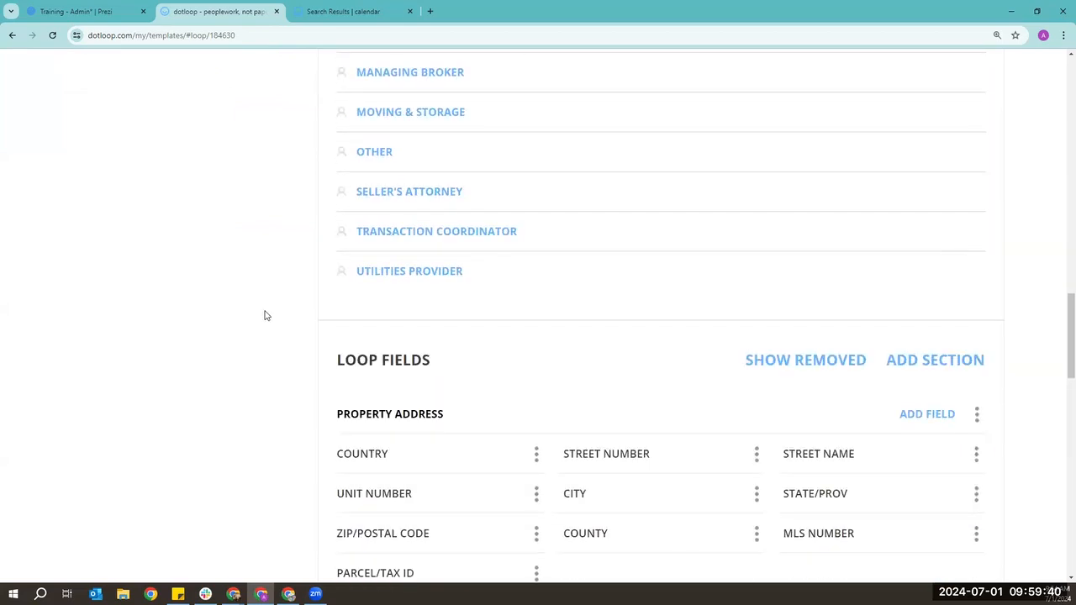
{"action": "scroll", "coordinate": [389, 351], "scroll_direction": "down", "scroll_amount": 1}
{"action": "scroll", "coordinate": [286, 395], "scroll_direction": "down", "scroll_amount": 3}
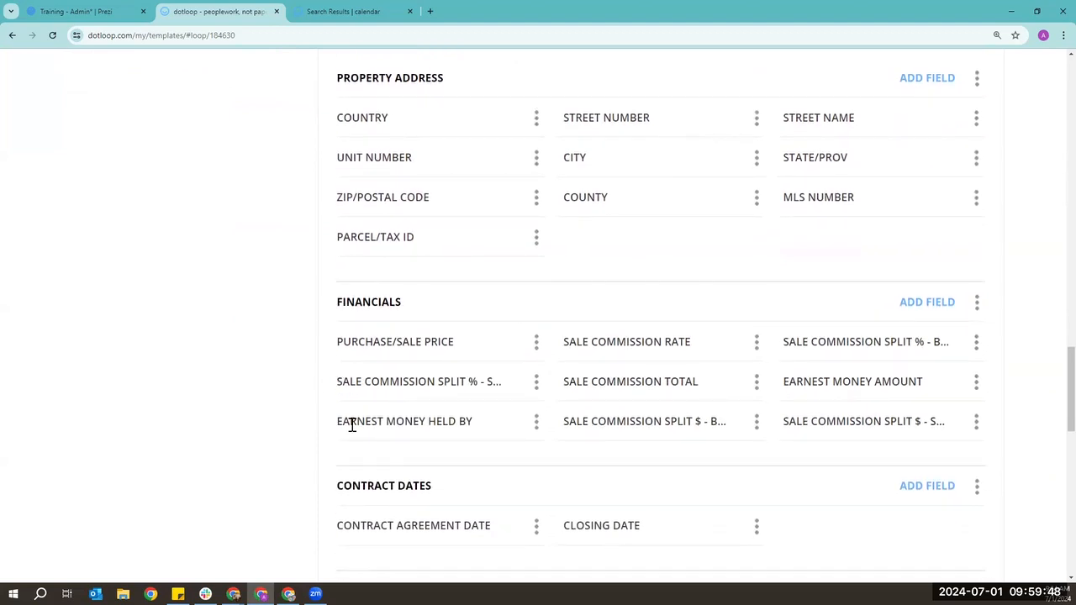
{"action": "scroll", "coordinate": [210, 360], "scroll_direction": "up", "scroll_amount": 1}
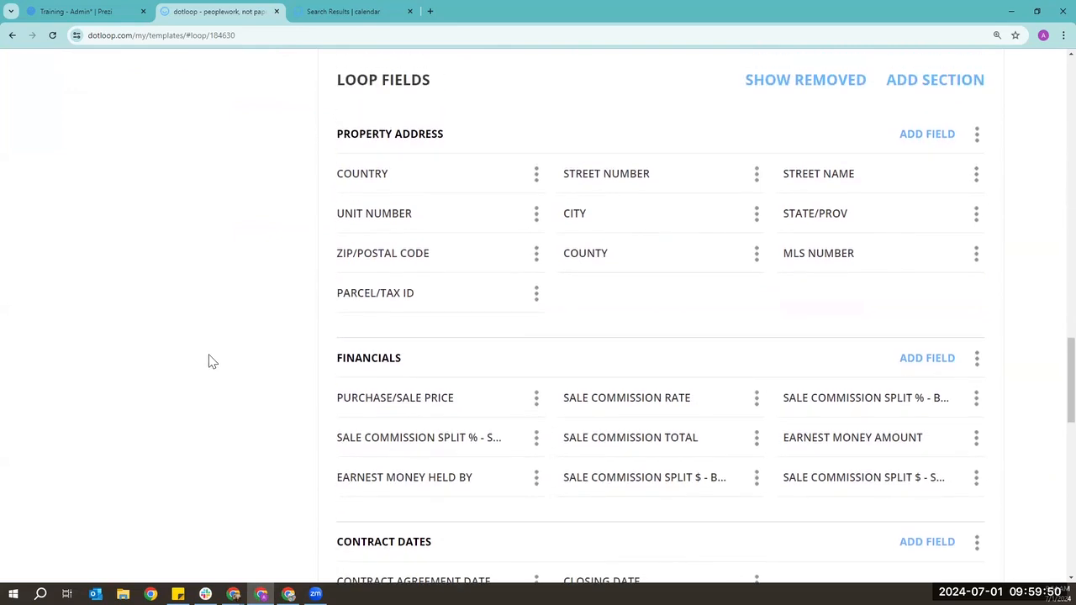
{"action": "scroll", "coordinate": [212, 361], "scroll_direction": "up", "scroll_amount": 1}
{"action": "scroll", "coordinate": [598, 249], "scroll_direction": "down", "scroll_amount": 4}
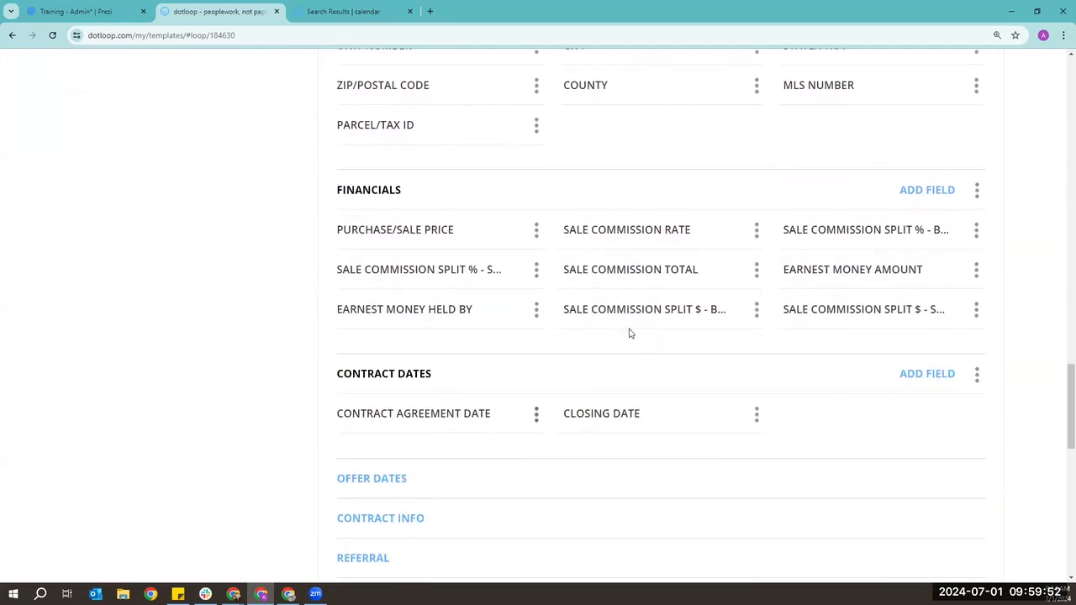
{"action": "scroll", "coordinate": [630, 334], "scroll_direction": "down", "scroll_amount": 2}
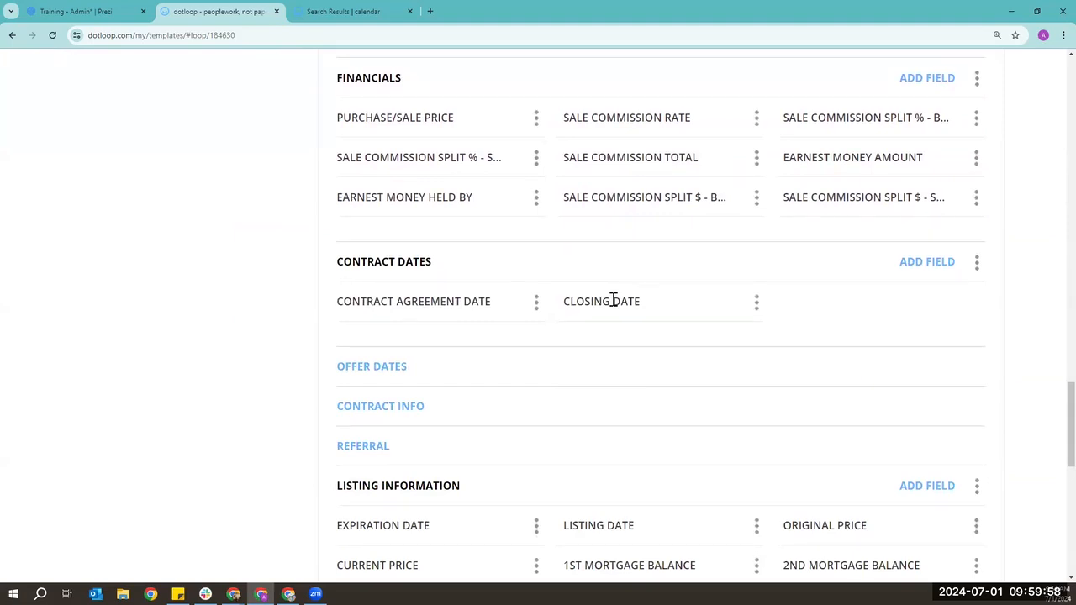
{"action": "scroll", "coordinate": [613, 301], "scroll_direction": "down", "scroll_amount": 2}
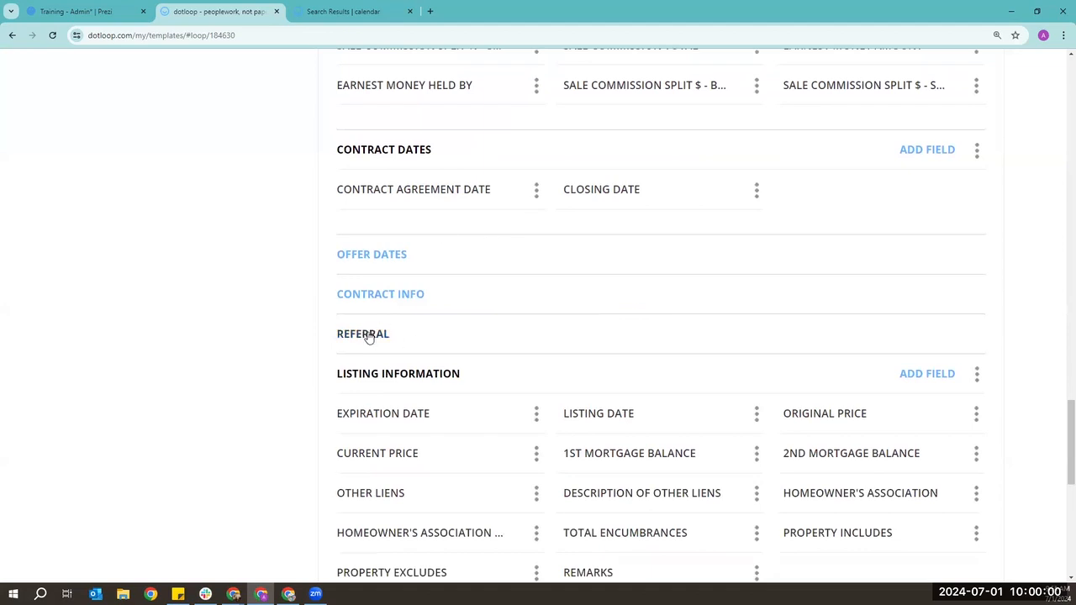
- Collapse the Listing Information section and return to the top of the template
{"action": "left_click", "coordinate": [437, 376]}
{"action": "scroll", "coordinate": [195, 337], "scroll_direction": "up", "scroll_amount": 9}
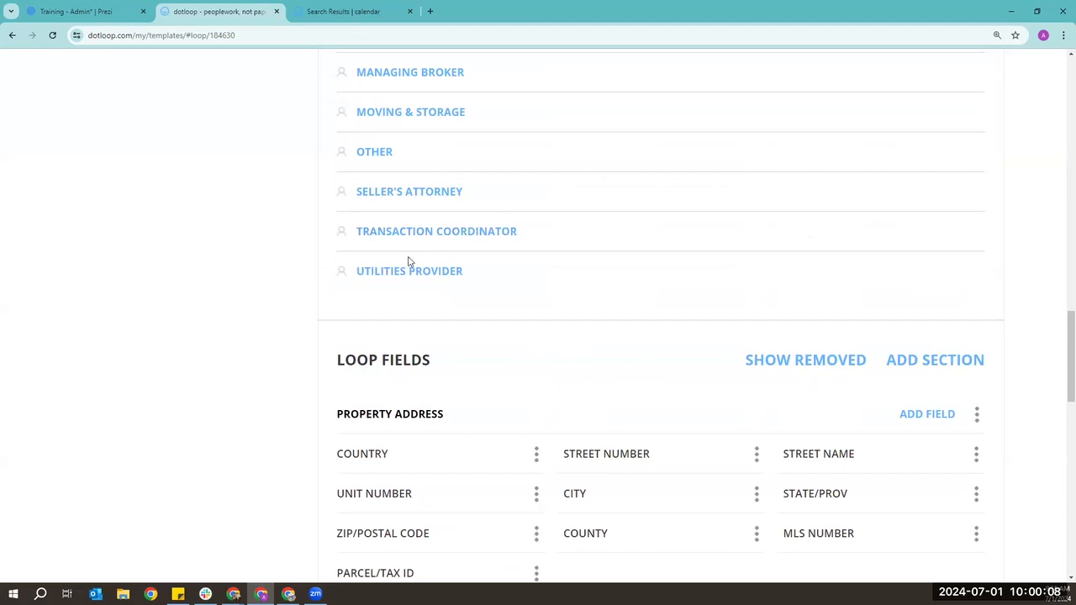
{"action": "scroll", "coordinate": [228, 365], "scroll_direction": "up", "scroll_amount": 4}
{"action": "scroll", "coordinate": [224, 370], "scroll_direction": "up", "scroll_amount": 12}
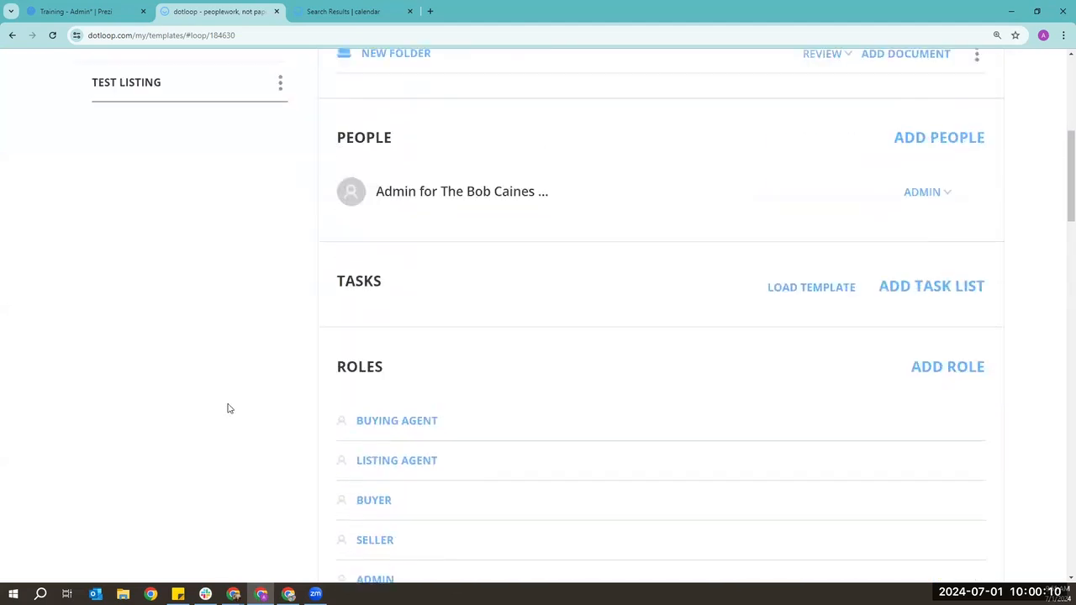
- Remove the TEST LISTING loop template, confirm the deletion, then go to the Tasks page
{"action": "left_click", "coordinate": [281, 420]}
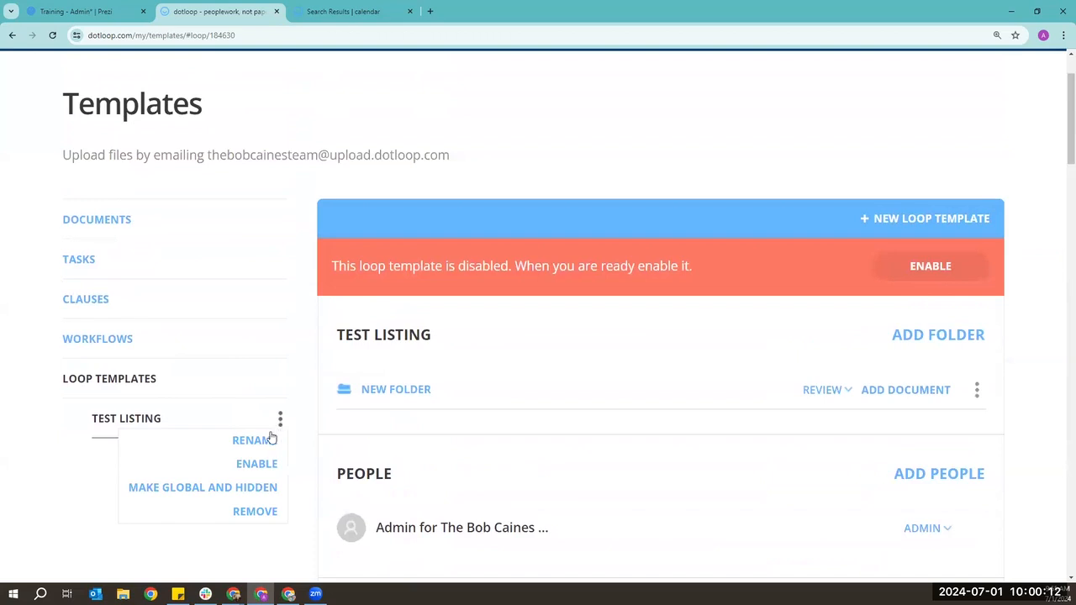
{"action": "left_click", "coordinate": [259, 515]}
{"action": "left_click", "coordinate": [685, 393]}
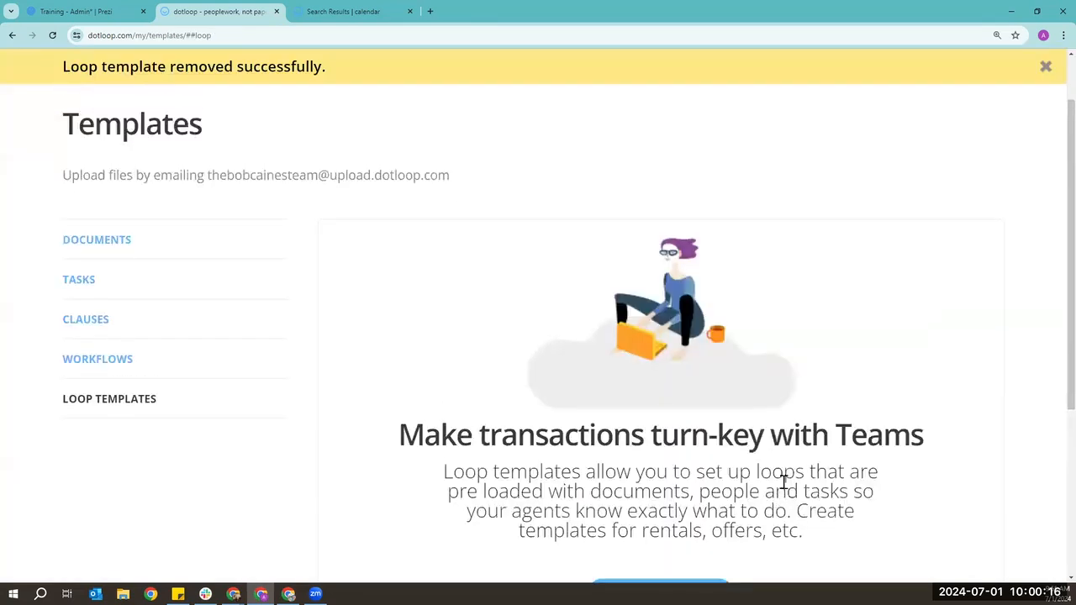
{"action": "left_click", "coordinate": [805, 103]}
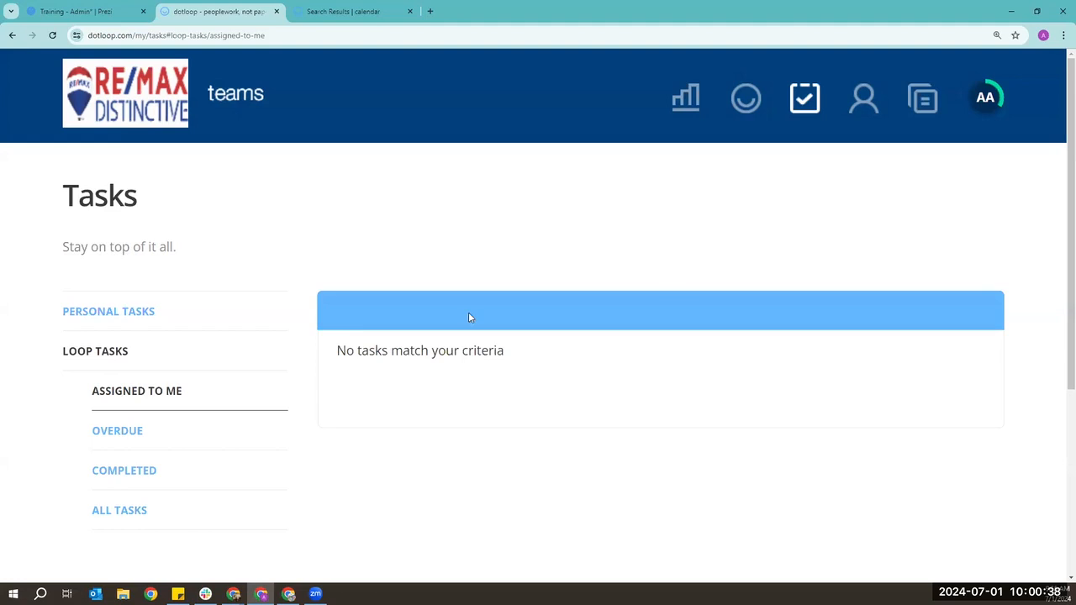
- Check the Overdue and Completed loop task views, ending on All Tasks with no matches
{"action": "scroll", "coordinate": [465, 336], "scroll_direction": "down", "scroll_amount": 1}
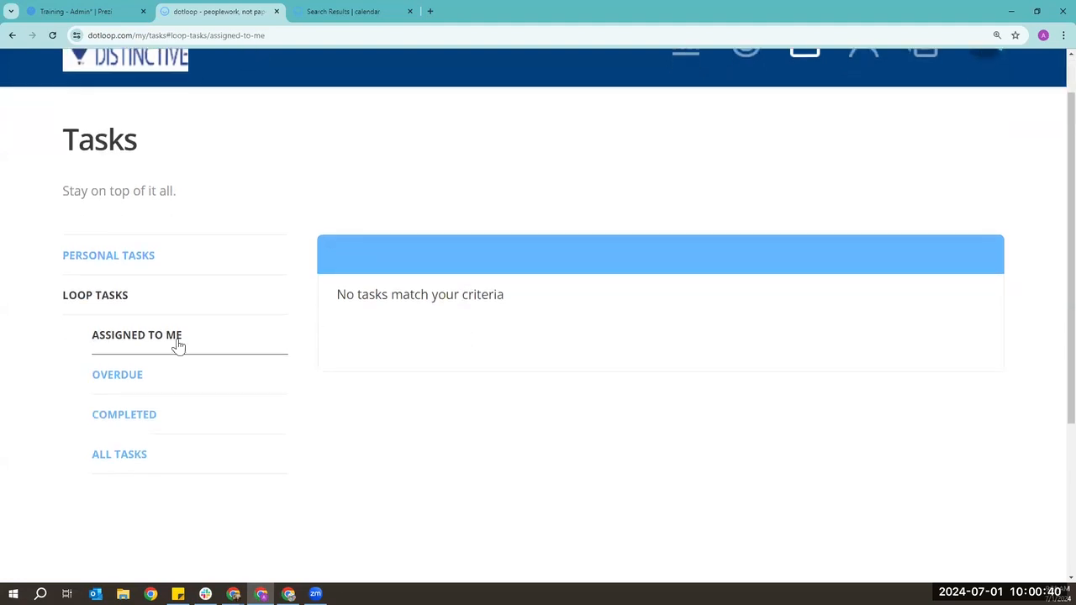
{"action": "left_click", "coordinate": [116, 377]}
{"action": "left_click", "coordinate": [142, 417]}
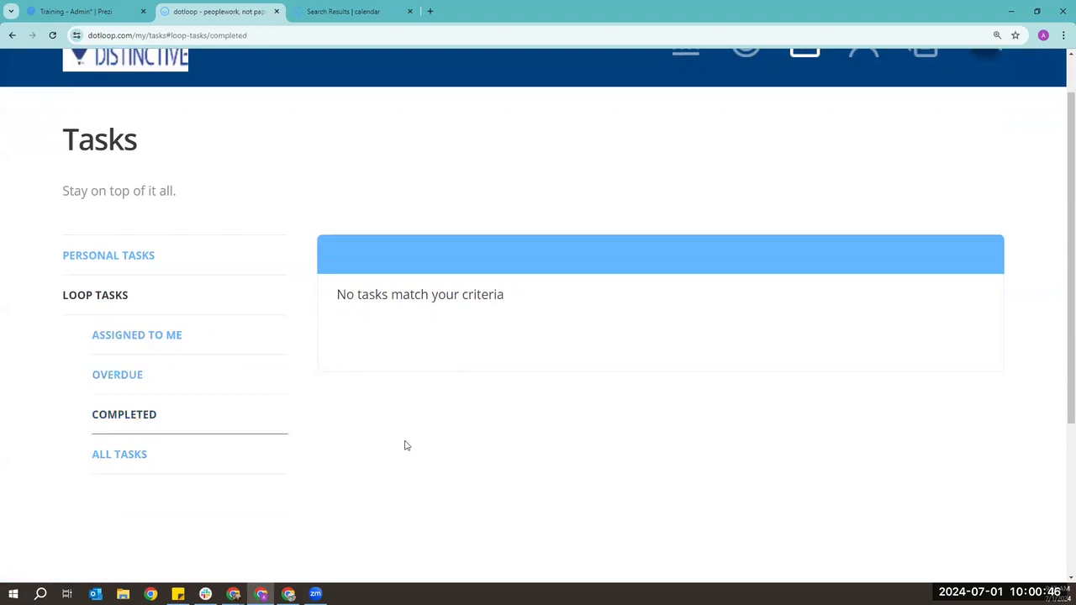
{"action": "left_click", "coordinate": [126, 451]}
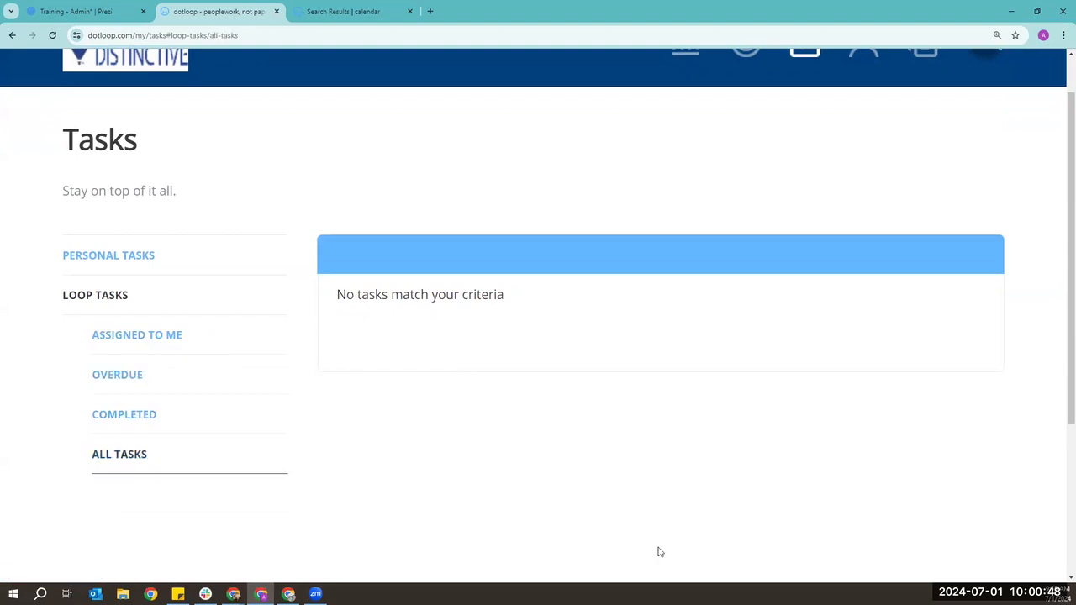
{"action": "scroll", "coordinate": [661, 551], "scroll_direction": "up", "scroll_amount": 1}
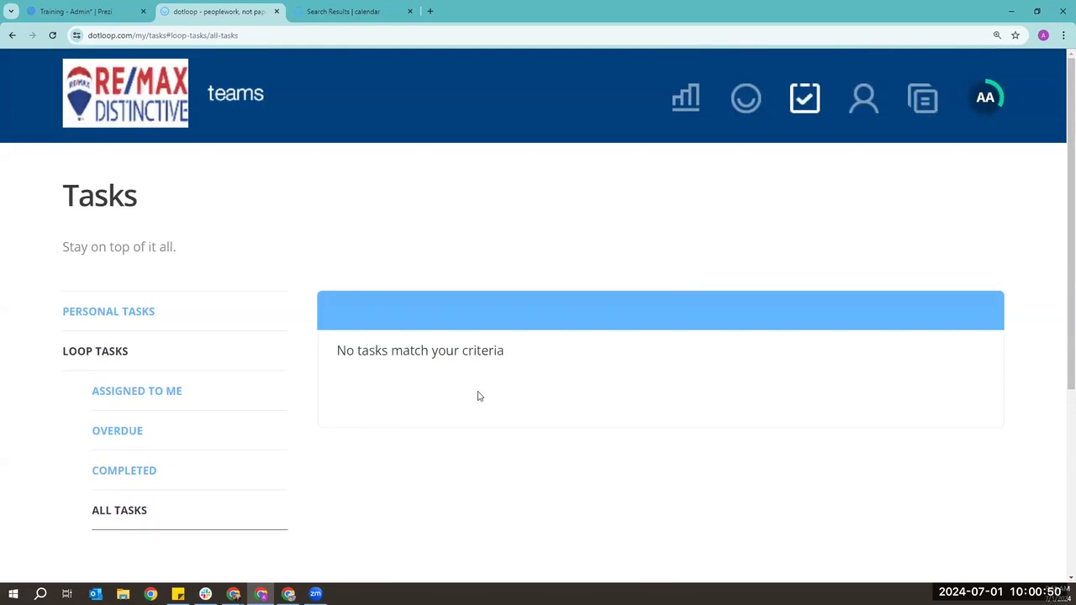
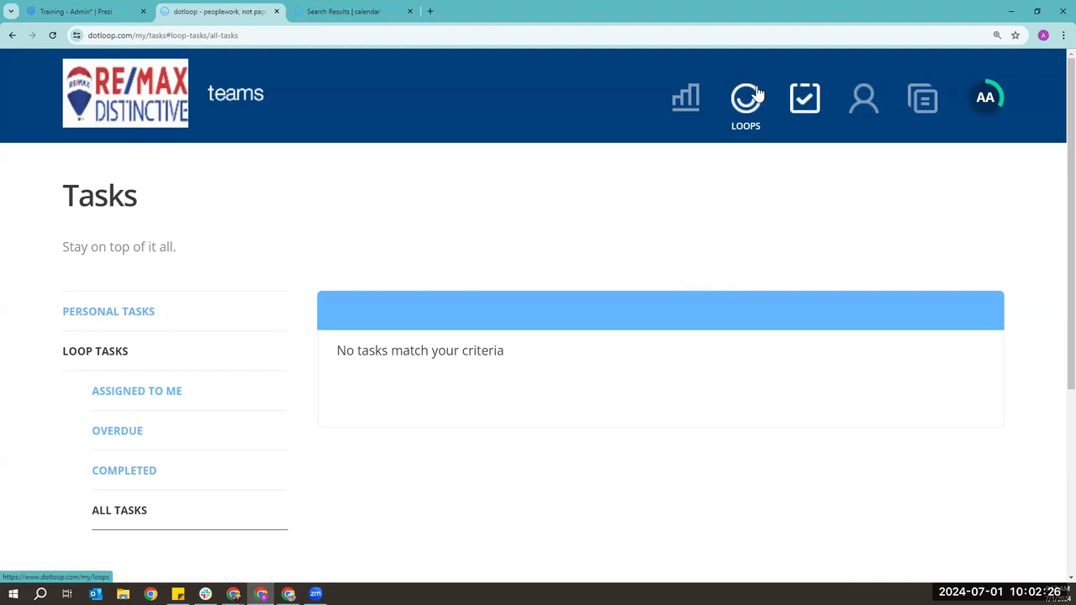
- Open Reporting and review the empty Total Sales YTD and the Loops YTD chart showing one June loop
{"action": "left_click", "coordinate": [688, 102]}
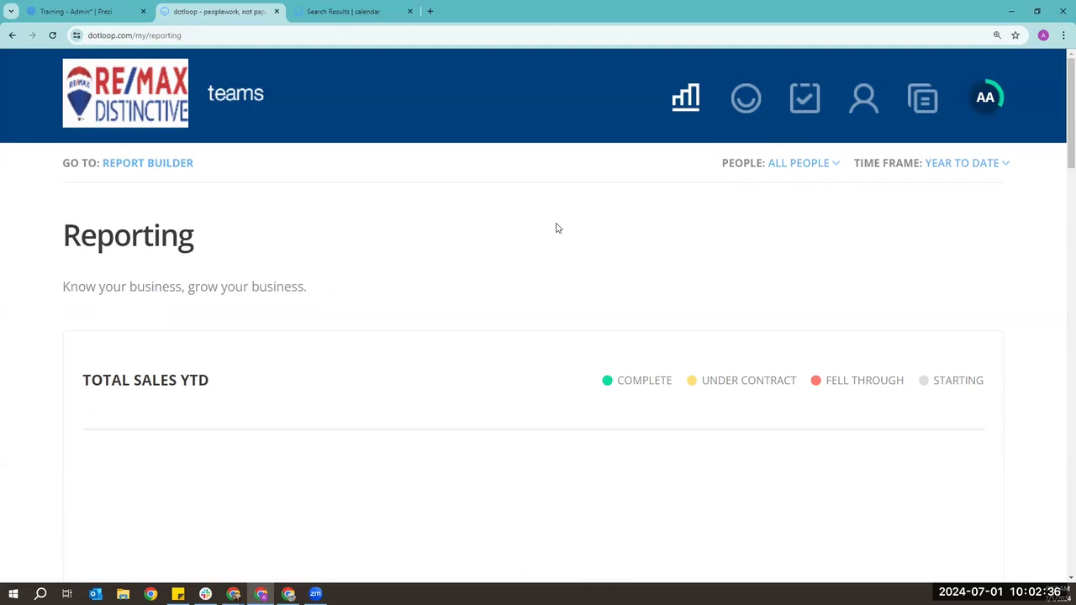
{"action": "scroll", "coordinate": [556, 228], "scroll_direction": "down", "scroll_amount": 1}
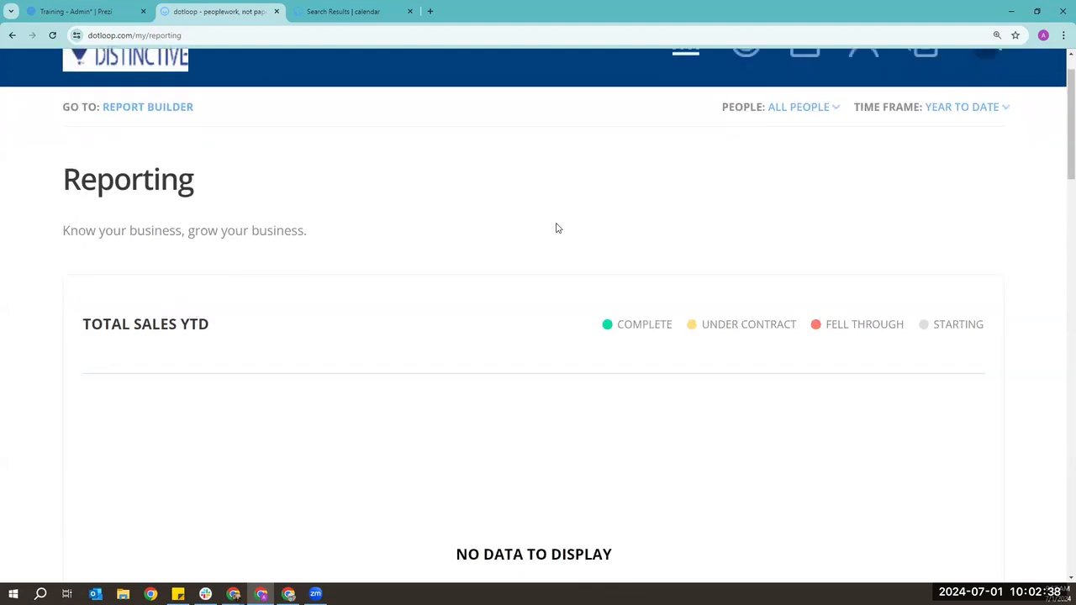
{"action": "scroll", "coordinate": [556, 228], "scroll_direction": "down", "scroll_amount": 3}
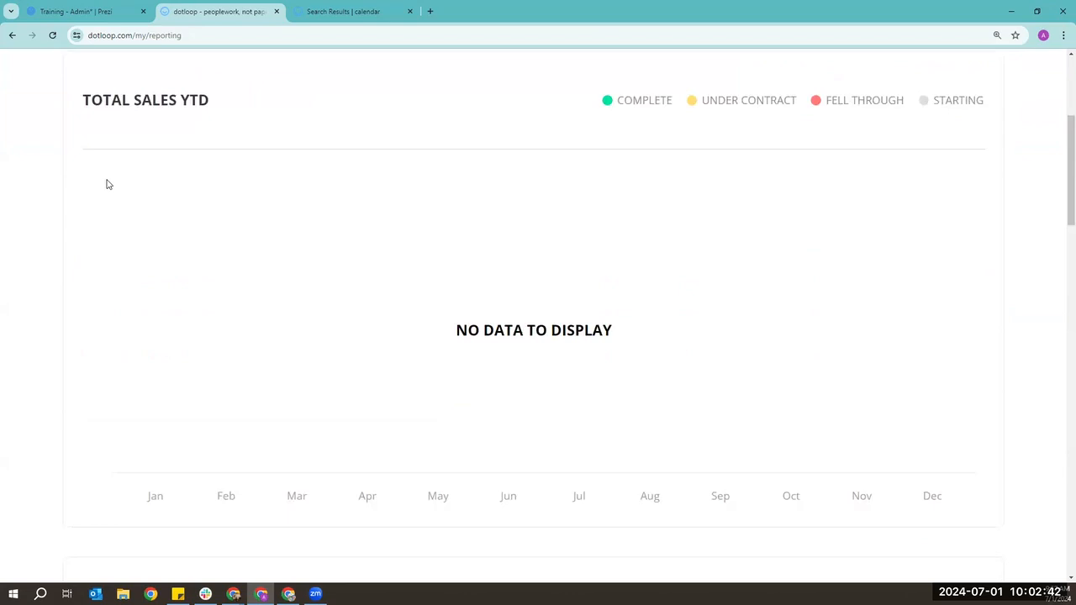
{"action": "scroll", "coordinate": [107, 184], "scroll_direction": "down", "scroll_amount": 5}
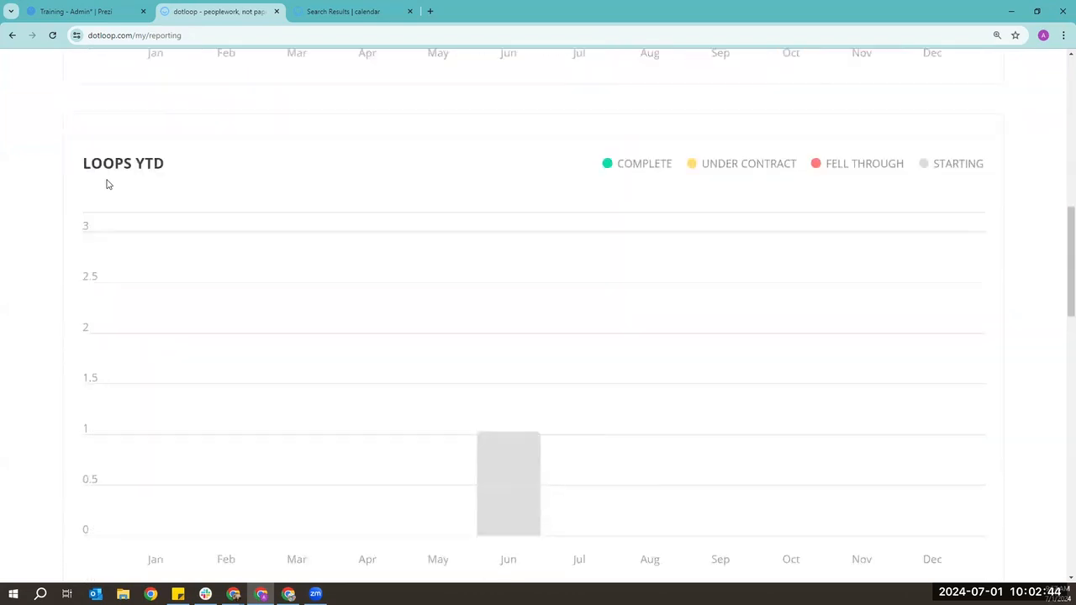
{"action": "scroll", "coordinate": [107, 184], "scroll_direction": "down", "scroll_amount": 1}
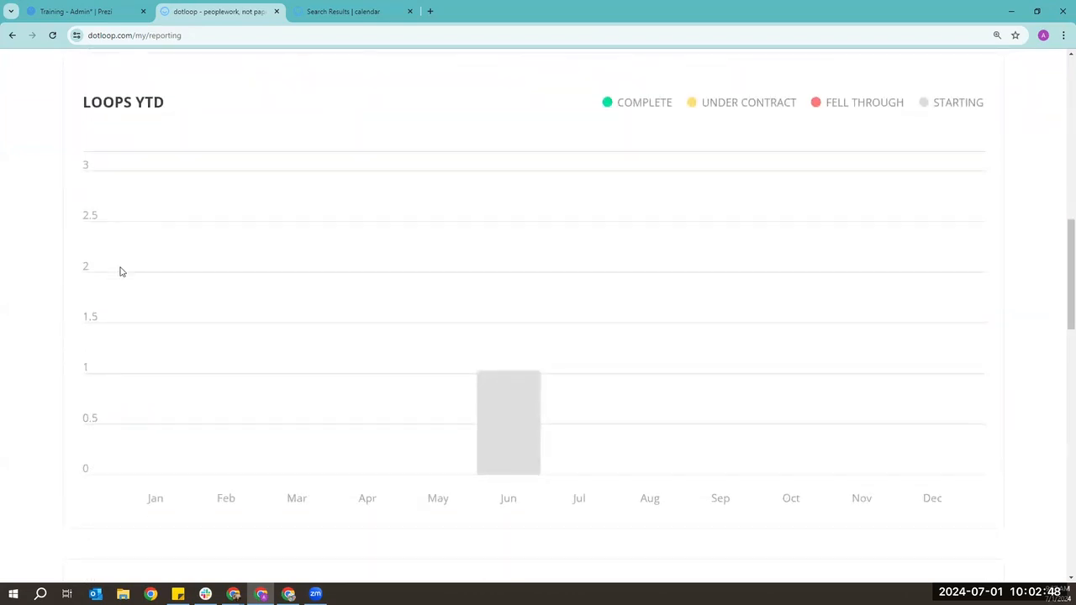
{"action": "scroll", "coordinate": [362, 322], "scroll_direction": "up", "scroll_amount": 7}
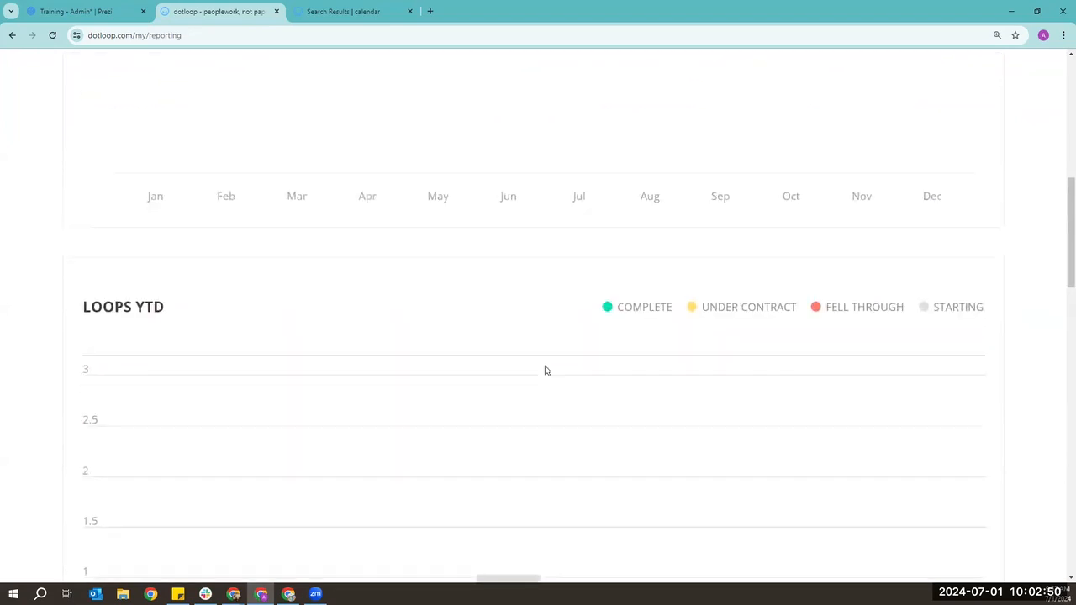
{"action": "scroll", "coordinate": [571, 386], "scroll_direction": "up", "scroll_amount": 2}
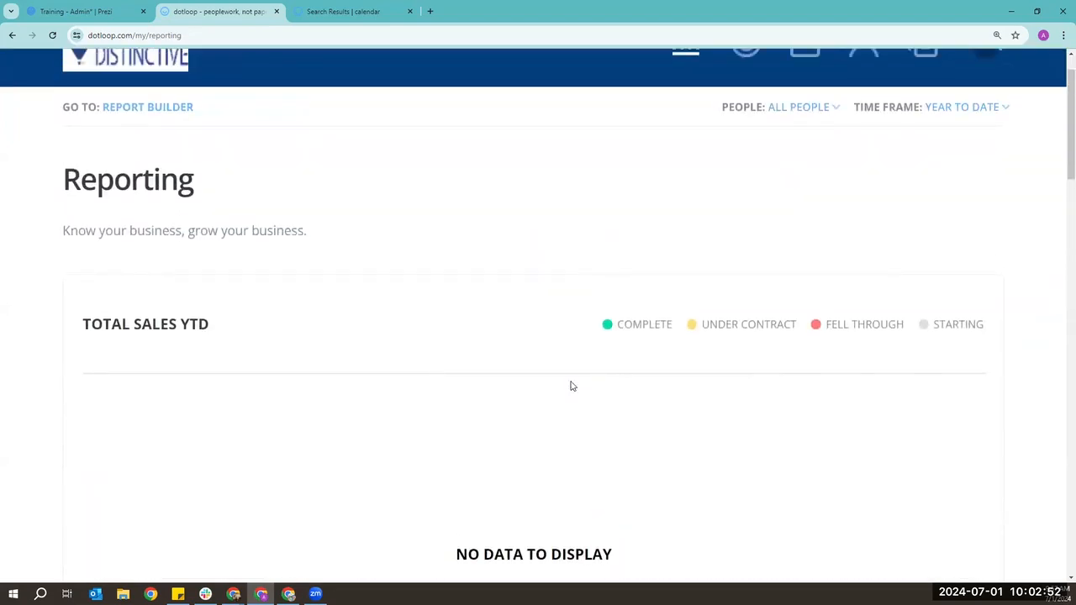
{"action": "scroll", "coordinate": [571, 386], "scroll_direction": "up", "scroll_amount": 1}
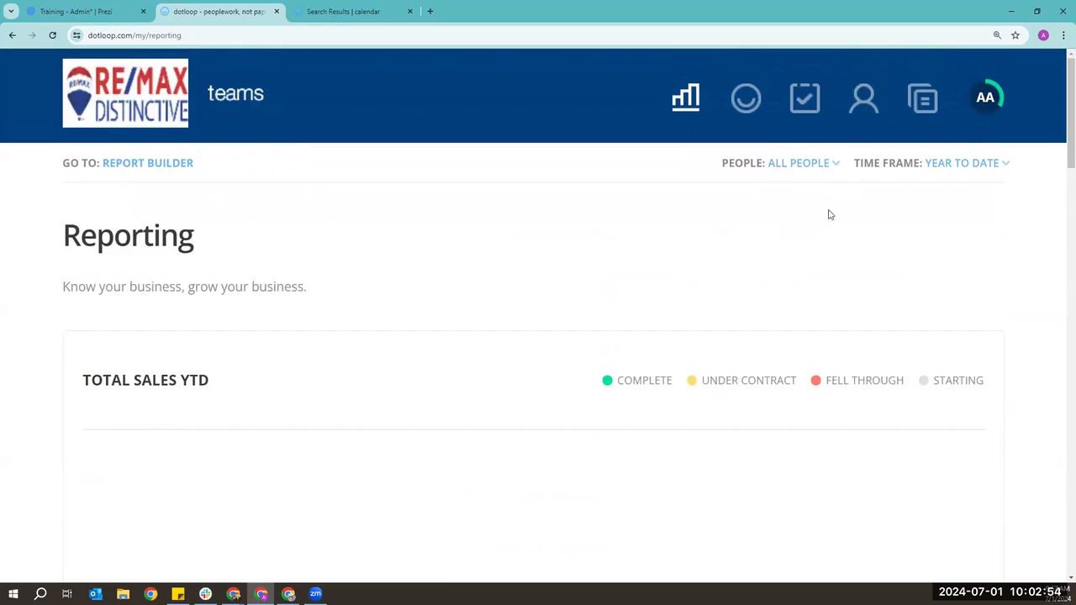
{"action": "left_click", "coordinate": [790, 165]}
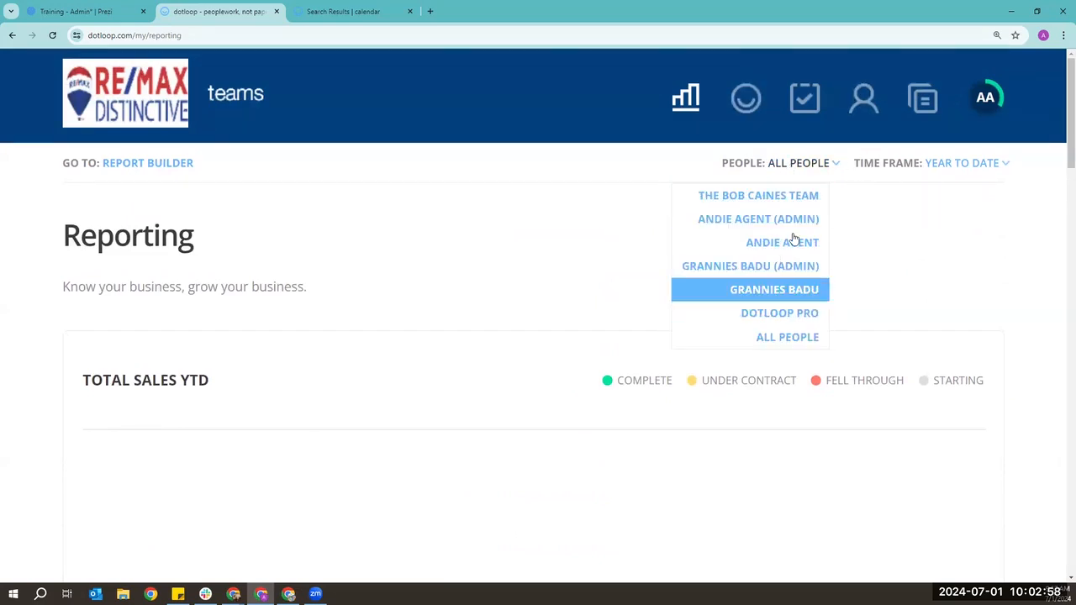
{"action": "left_click", "coordinate": [888, 253]}
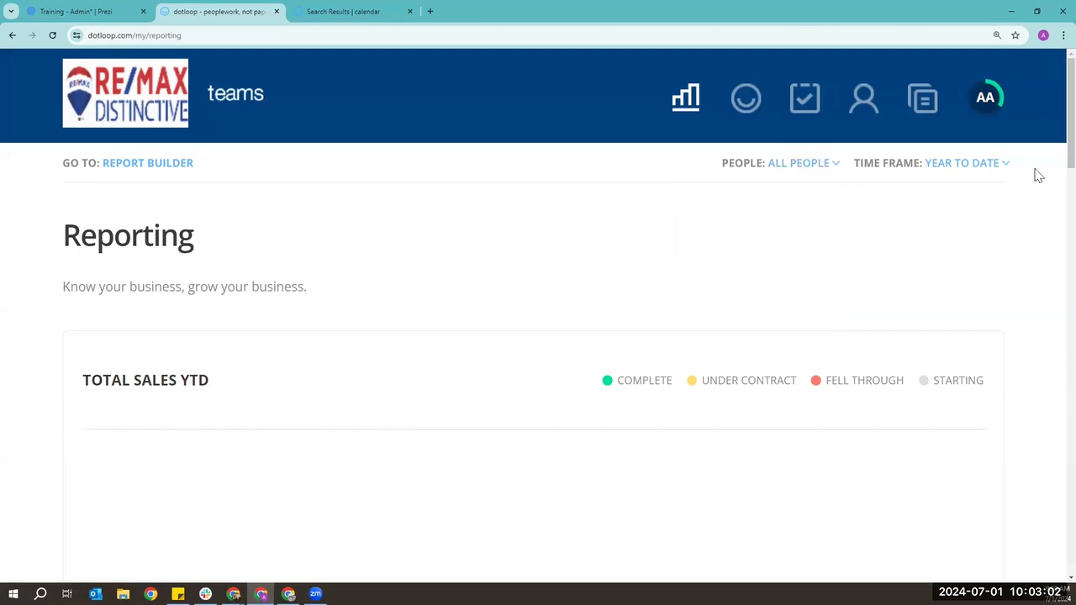
{"action": "left_click", "coordinate": [977, 168]}
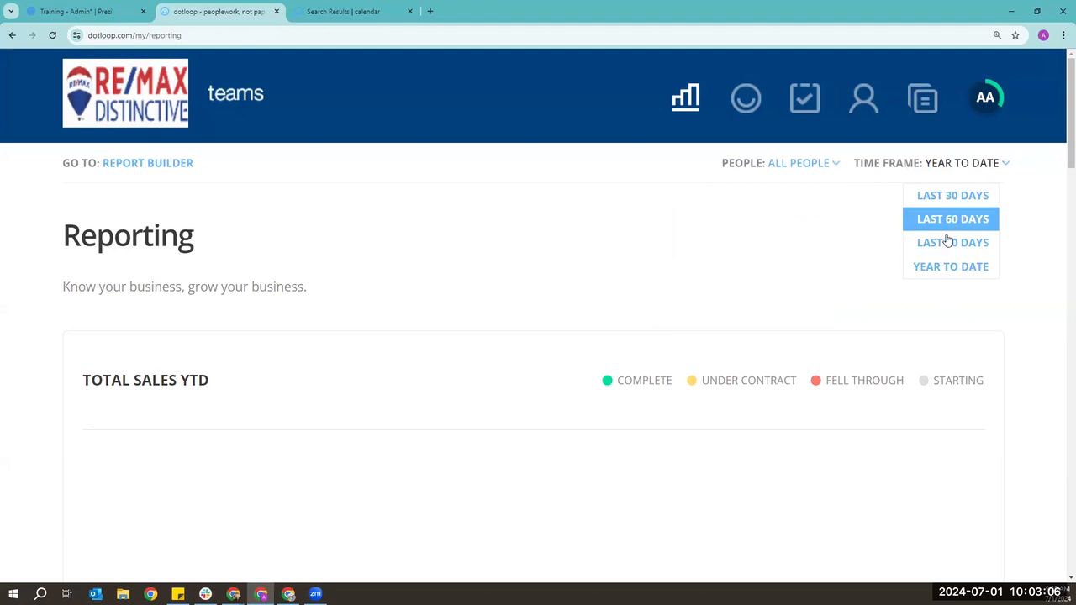
{"action": "left_click", "coordinate": [685, 245]}
{"action": "scroll", "coordinate": [679, 247], "scroll_direction": "down", "scroll_amount": 7}
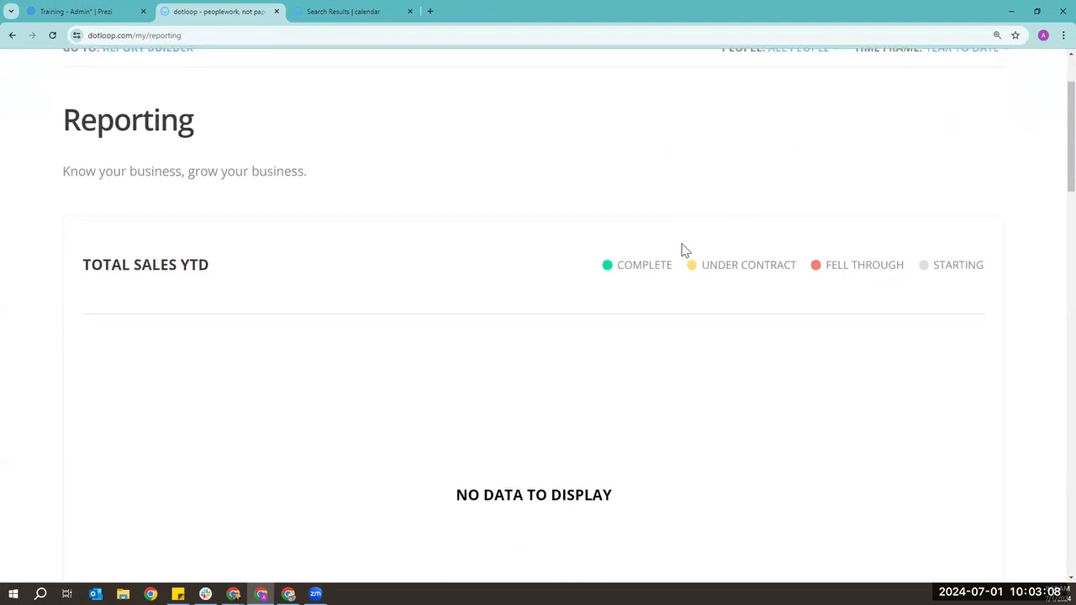
{"action": "scroll", "coordinate": [663, 229], "scroll_direction": "down", "scroll_amount": 2}
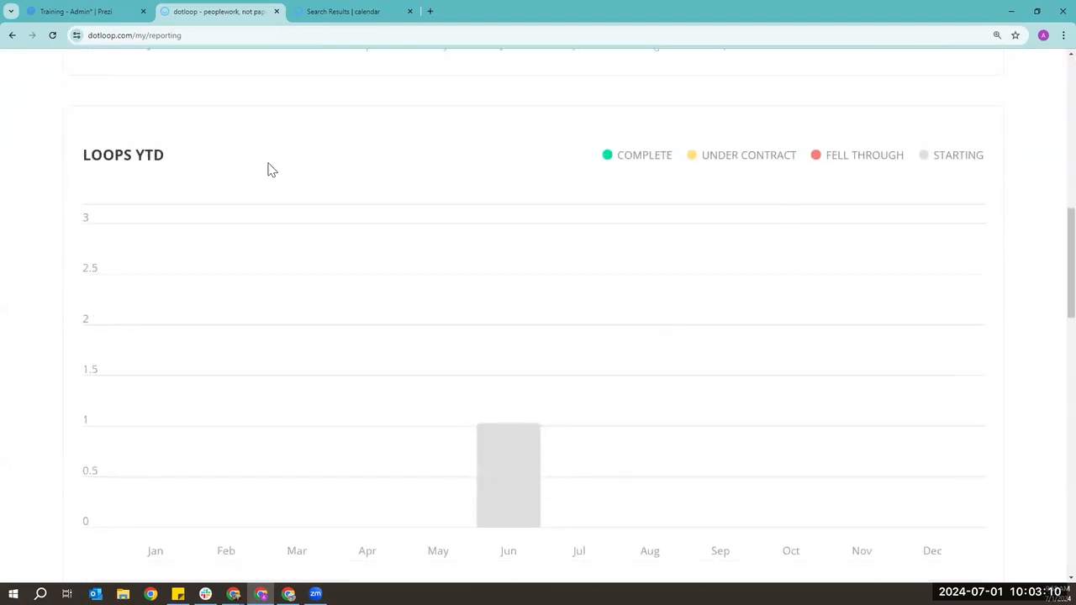
{"action": "scroll", "coordinate": [269, 168], "scroll_direction": "down", "scroll_amount": 1}
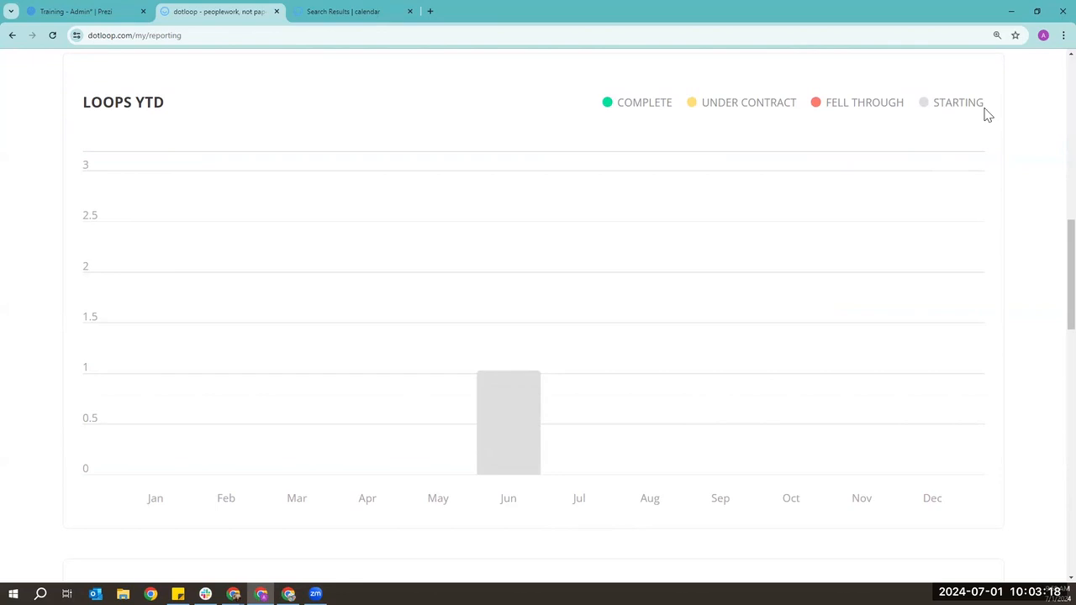
{"action": "mouse_move", "coordinate": [507, 457]}
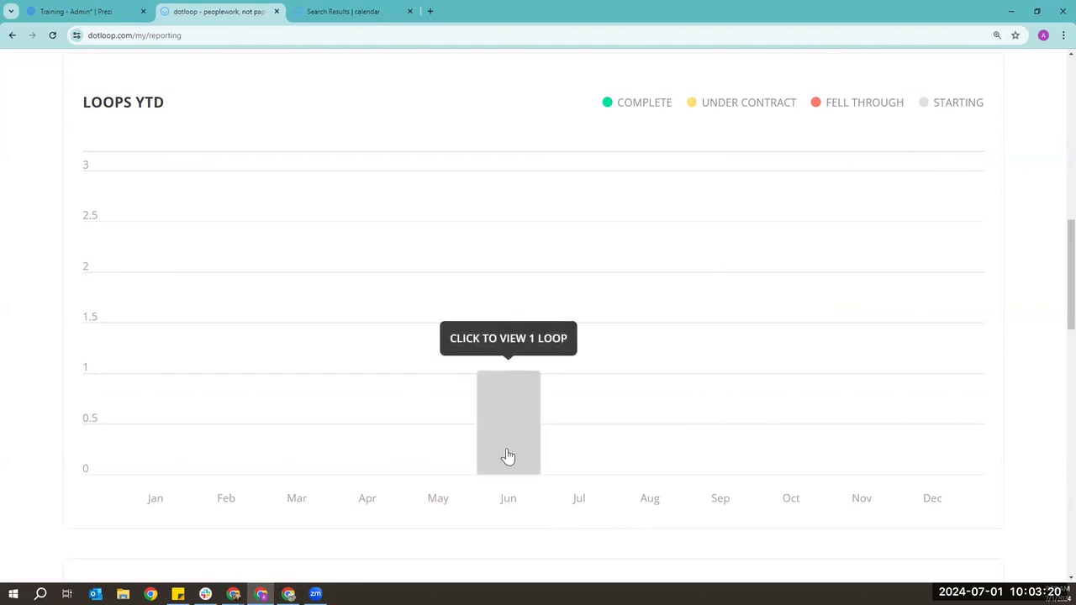
{"action": "left_click", "coordinate": [513, 427]}
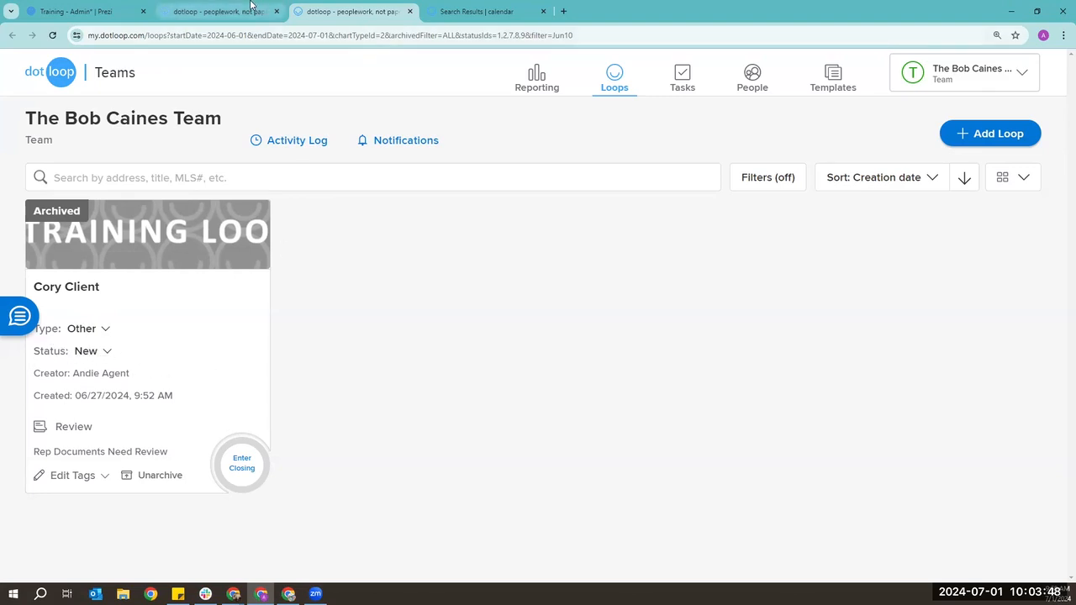
{"action": "left_click", "coordinate": [220, 12]}
{"action": "left_click", "coordinate": [410, 11]}
{"action": "scroll", "coordinate": [620, 312], "scroll_direction": "up", "scroll_amount": 9}
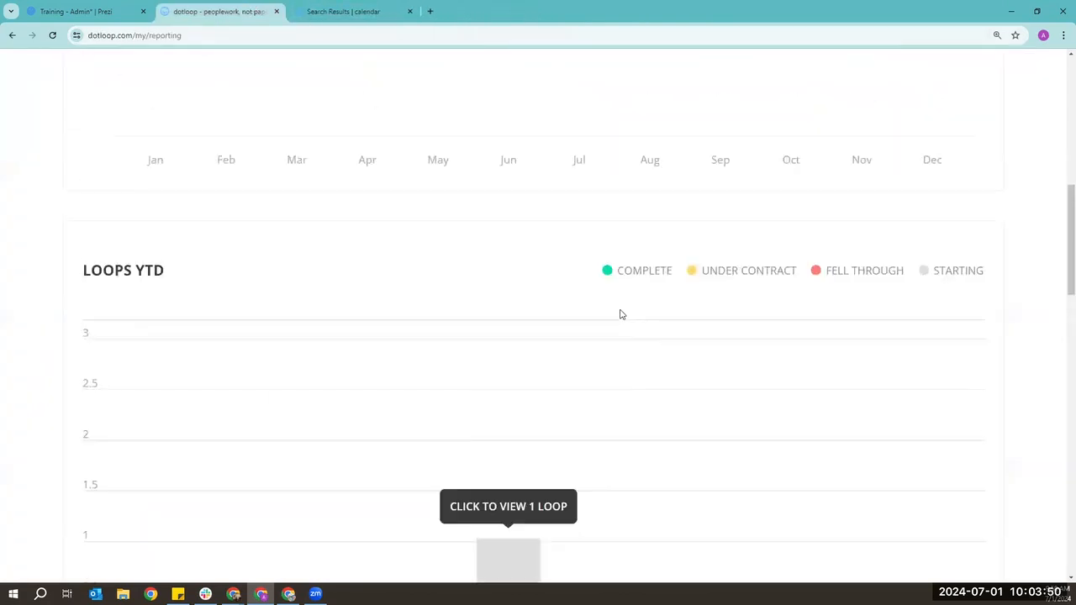
{"action": "scroll", "coordinate": [618, 312], "scroll_direction": "up", "scroll_amount": 1}
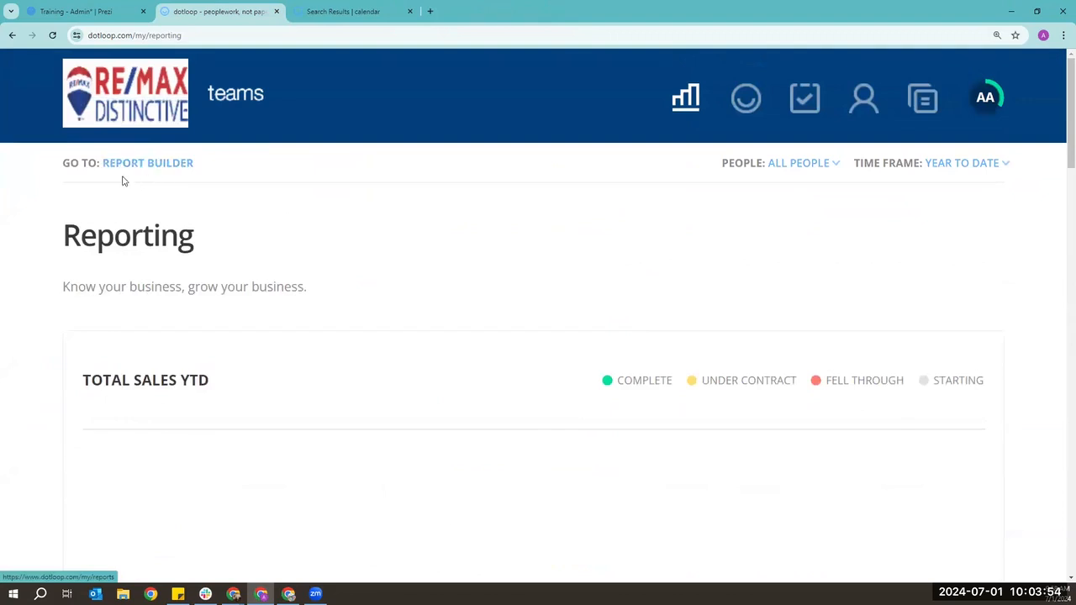
{"action": "left_click", "coordinate": [148, 163]}
{"action": "scroll", "coordinate": [152, 171], "scroll_direction": "down", "scroll_amount": 1}
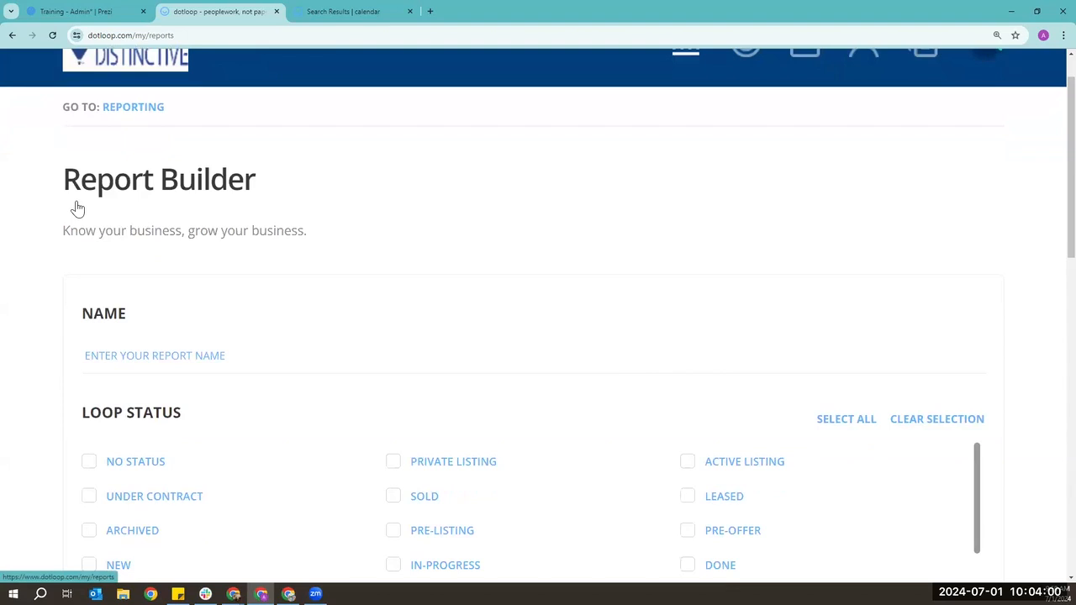
{"action": "scroll", "coordinate": [74, 206], "scroll_direction": "down", "scroll_amount": 2}
{"action": "left_click", "coordinate": [151, 243]}
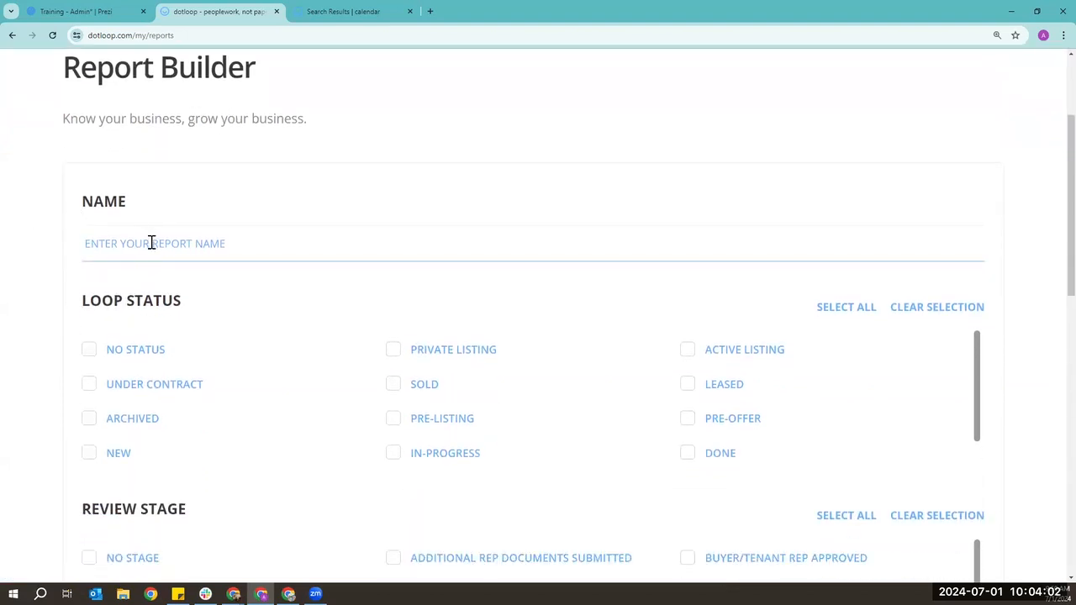
{"action": "scroll", "coordinate": [348, 386], "scroll_direction": "down", "scroll_amount": 1}
{"action": "scroll", "coordinate": [345, 399], "scroll_direction": "up", "scroll_amount": 1}
{"action": "scroll", "coordinate": [340, 416], "scroll_direction": "down", "scroll_amount": 3}
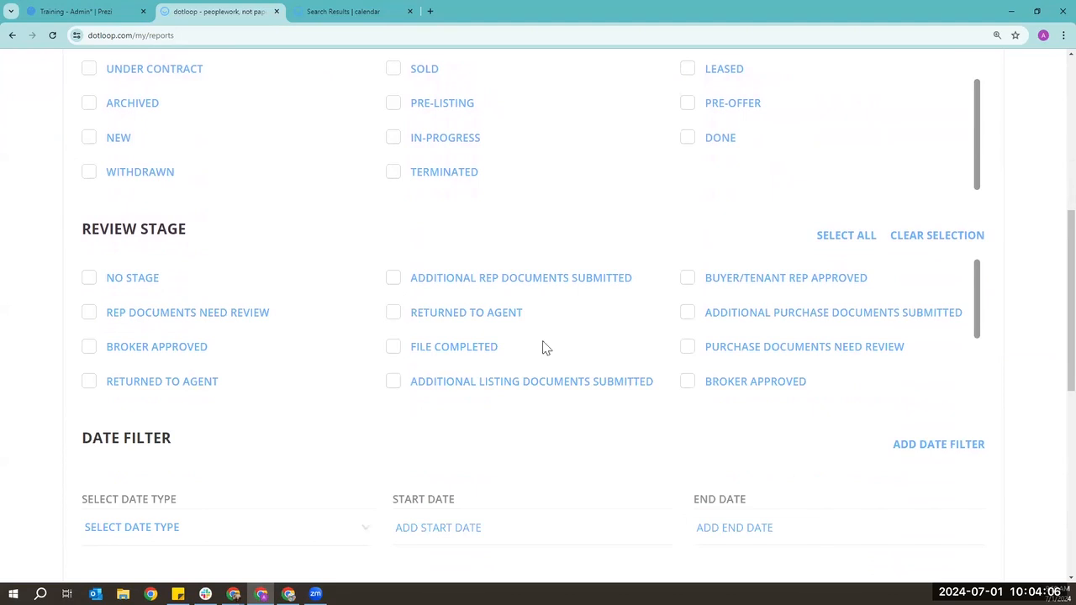
{"action": "scroll", "coordinate": [605, 331], "scroll_direction": "down", "scroll_amount": 3}
{"action": "scroll", "coordinate": [600, 417], "scroll_direction": "up", "scroll_amount": 4}
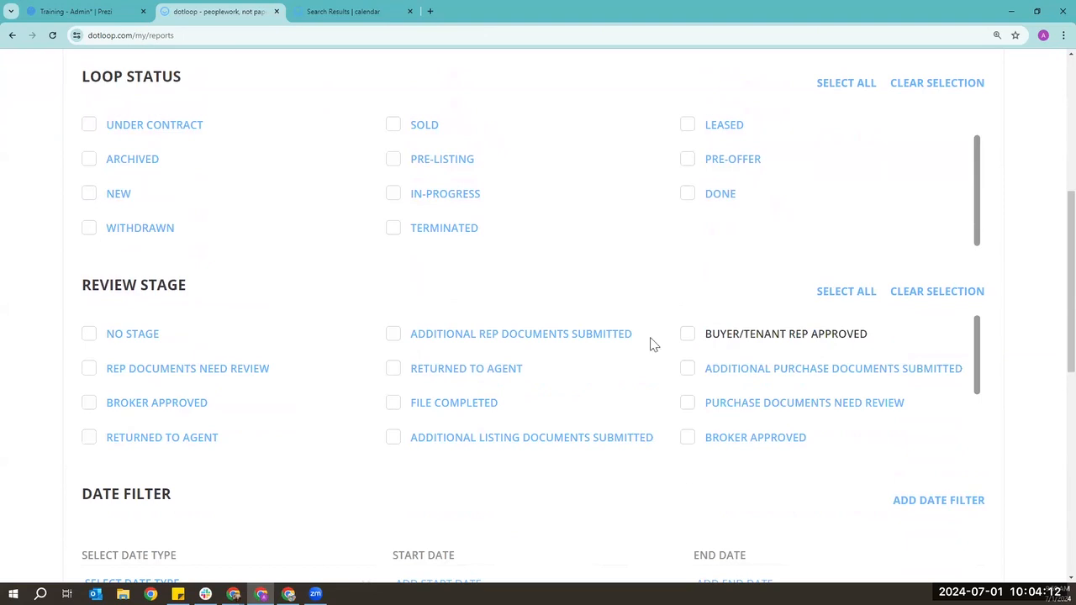
{"action": "scroll", "coordinate": [605, 339], "scroll_direction": "down", "scroll_amount": 3}
{"action": "scroll", "coordinate": [598, 432], "scroll_direction": "down", "scroll_amount": 2}
{"action": "scroll", "coordinate": [600, 423], "scroll_direction": "down", "scroll_amount": 2}
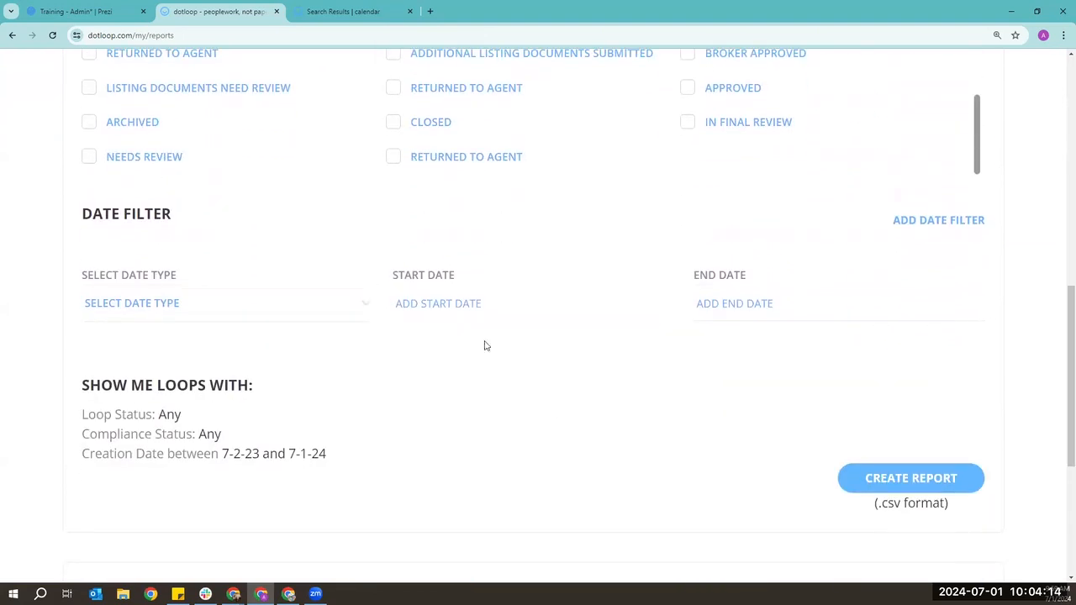
{"action": "left_click", "coordinate": [258, 305]}
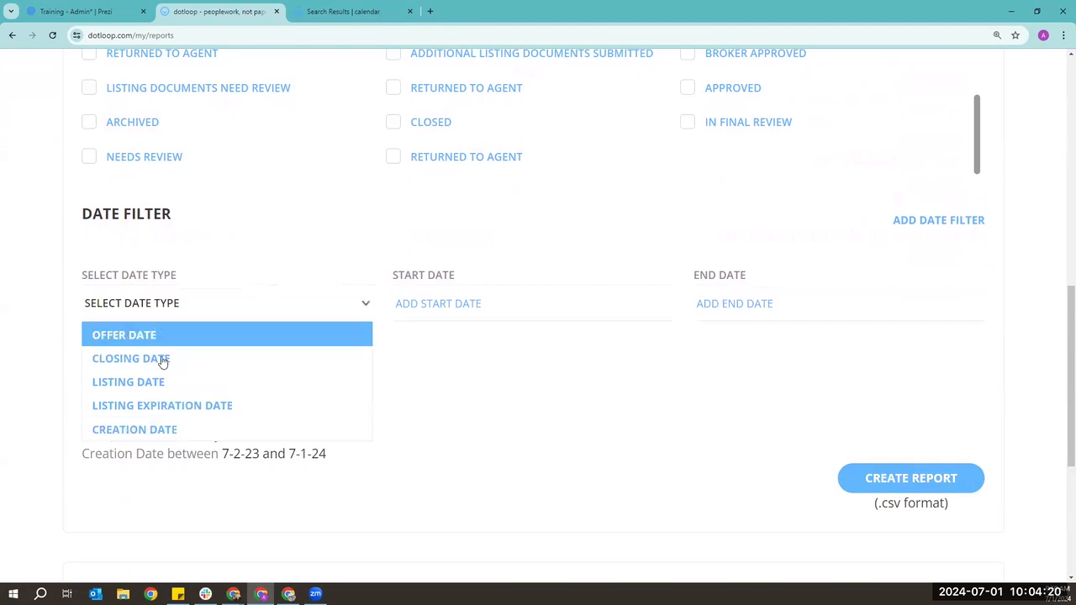
{"action": "left_click", "coordinate": [662, 431]}
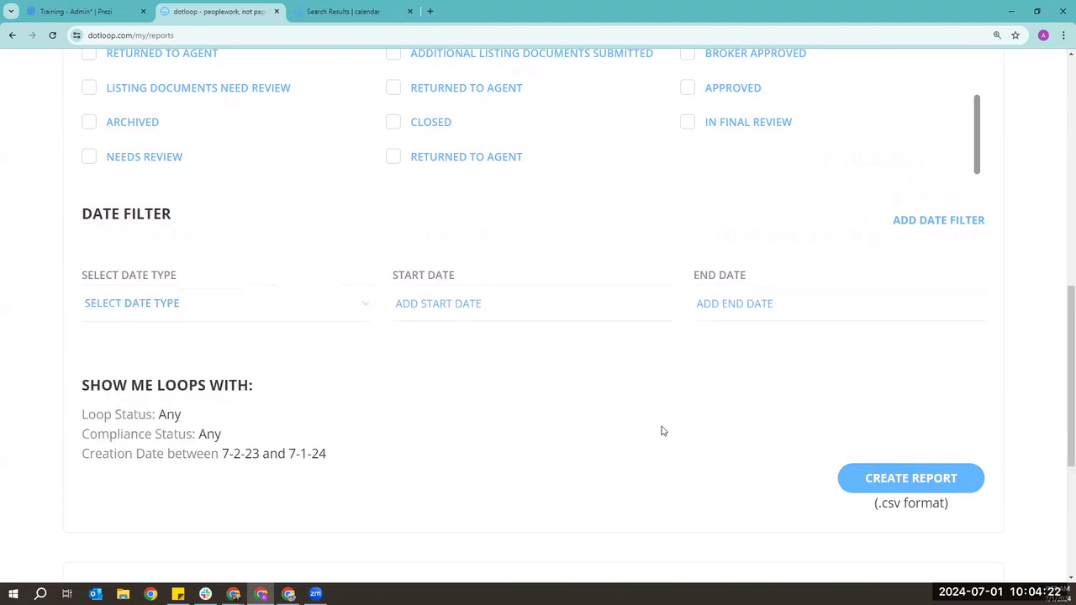
{"action": "scroll", "coordinate": [662, 431], "scroll_direction": "down", "scroll_amount": 1}
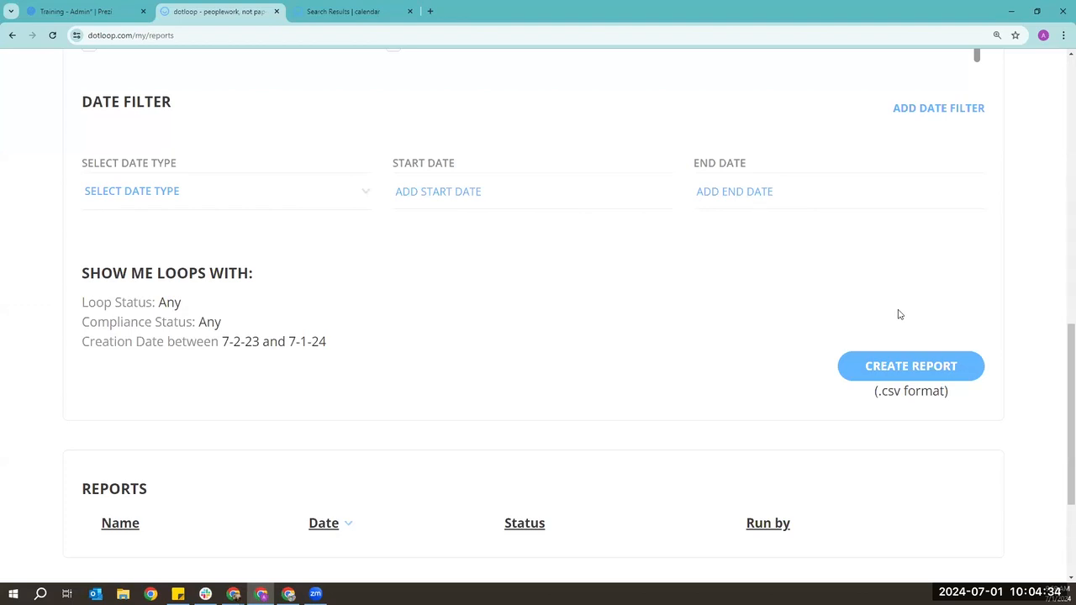
{"action": "scroll", "coordinate": [648, 345], "scroll_direction": "down", "scroll_amount": 3}
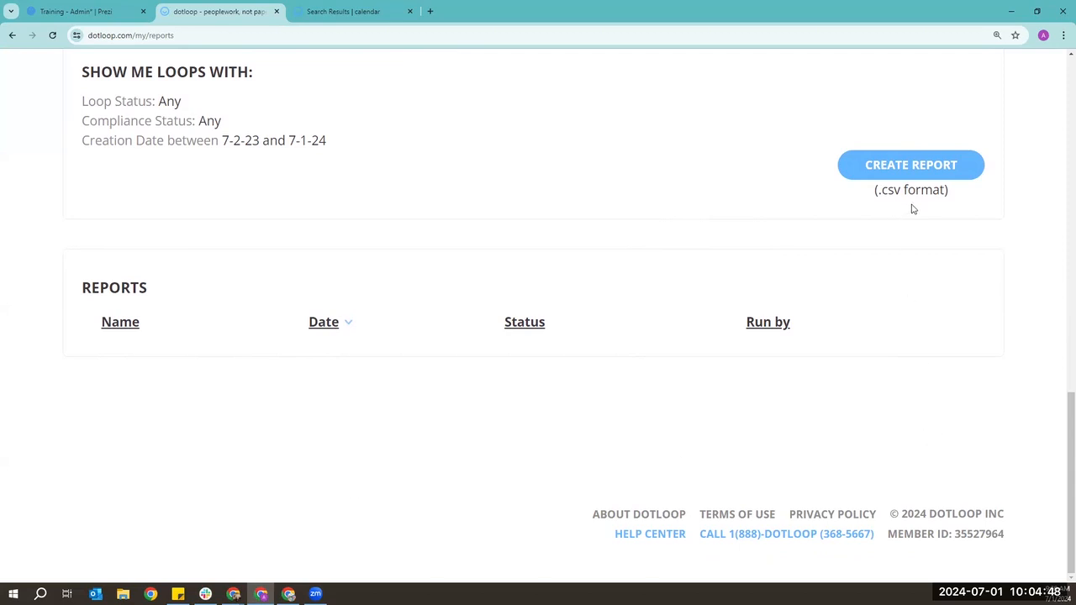
{"action": "scroll", "coordinate": [834, 336], "scroll_direction": "up", "scroll_amount": 6}
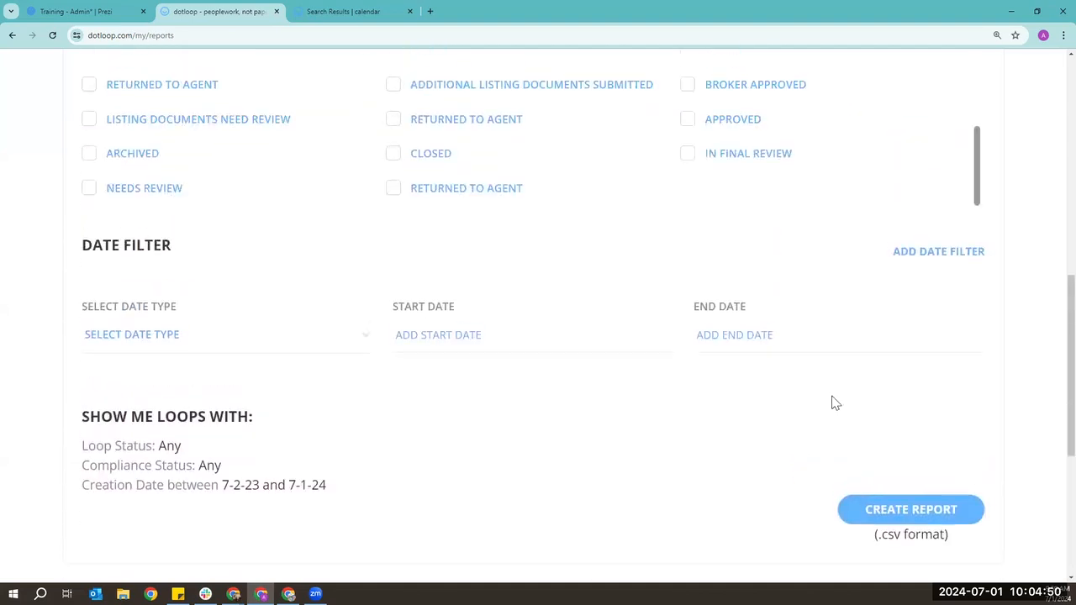
{"action": "scroll", "coordinate": [757, 336], "scroll_direction": "up", "scroll_amount": 8}
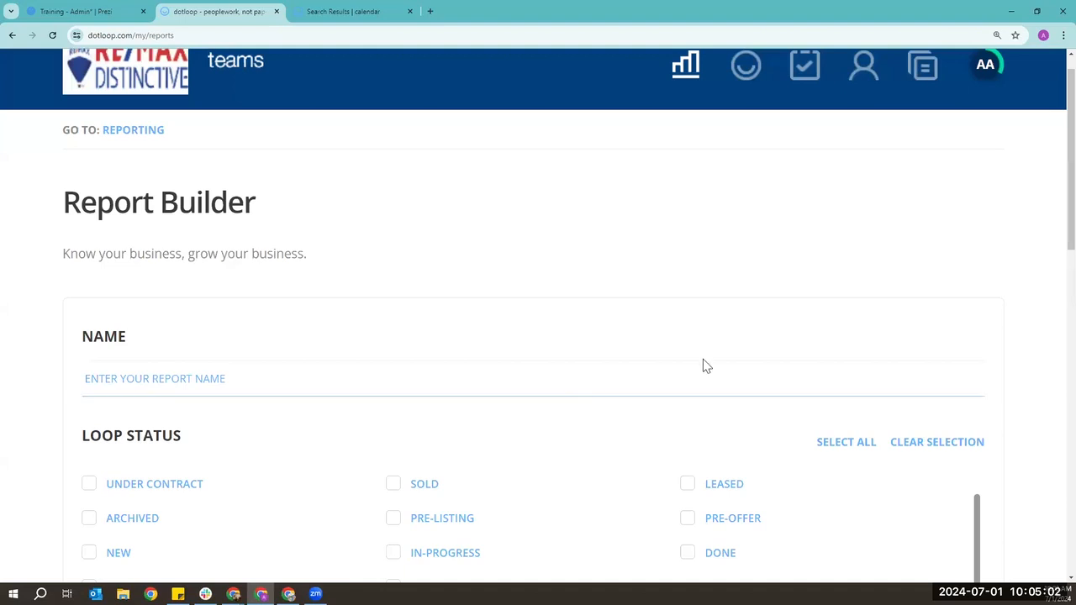
{"action": "scroll", "coordinate": [703, 365], "scroll_direction": "up", "scroll_amount": 1}
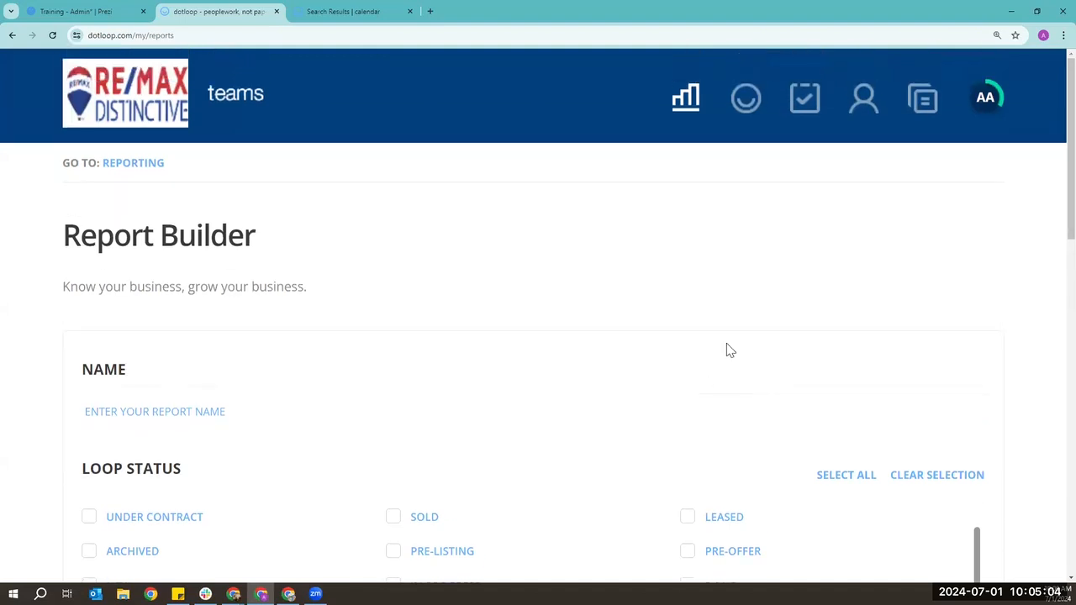
- On the Loops page, act as the dotloop PRO team profile and start a new loop
{"action": "left_click", "coordinate": [745, 105]}
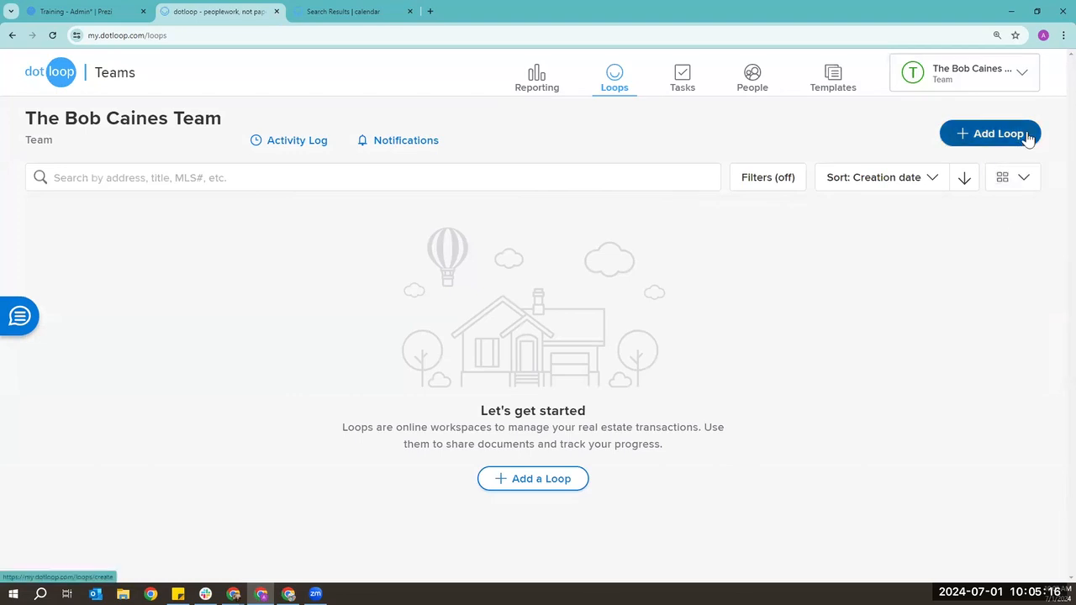
{"action": "left_click", "coordinate": [1019, 76]}
{"action": "scroll", "coordinate": [908, 353], "scroll_direction": "down", "scroll_amount": 1}
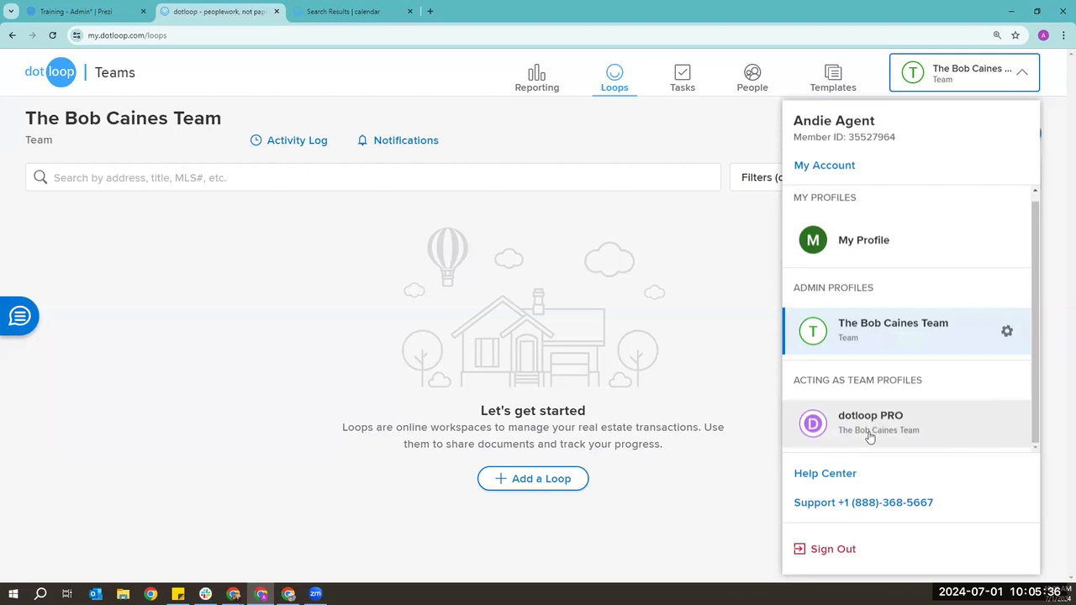
{"action": "left_click", "coordinate": [907, 432]}
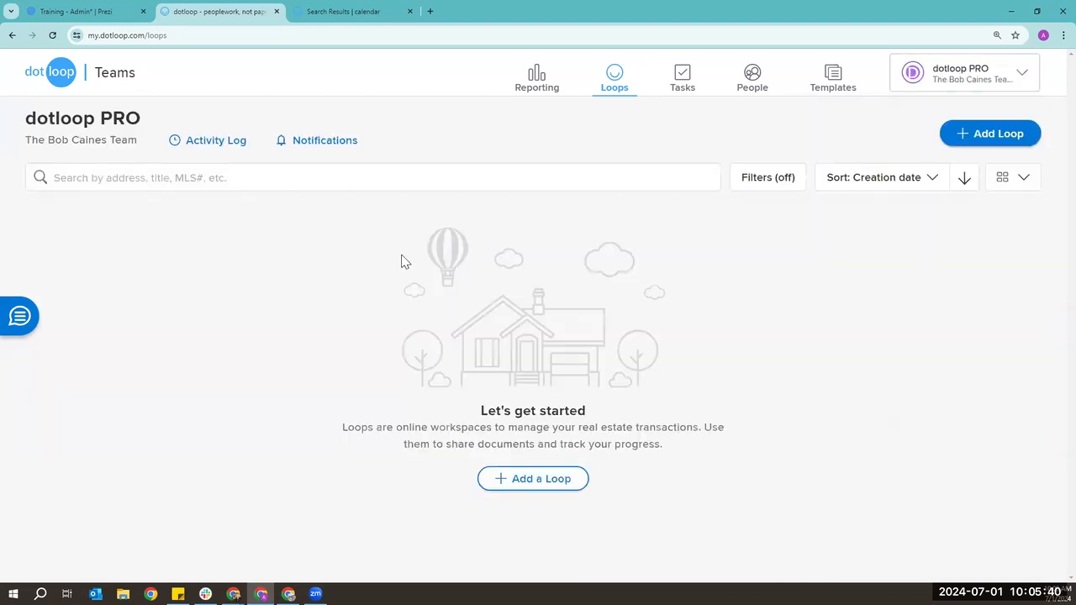
{"action": "triple_click", "coordinate": [87, 119]}
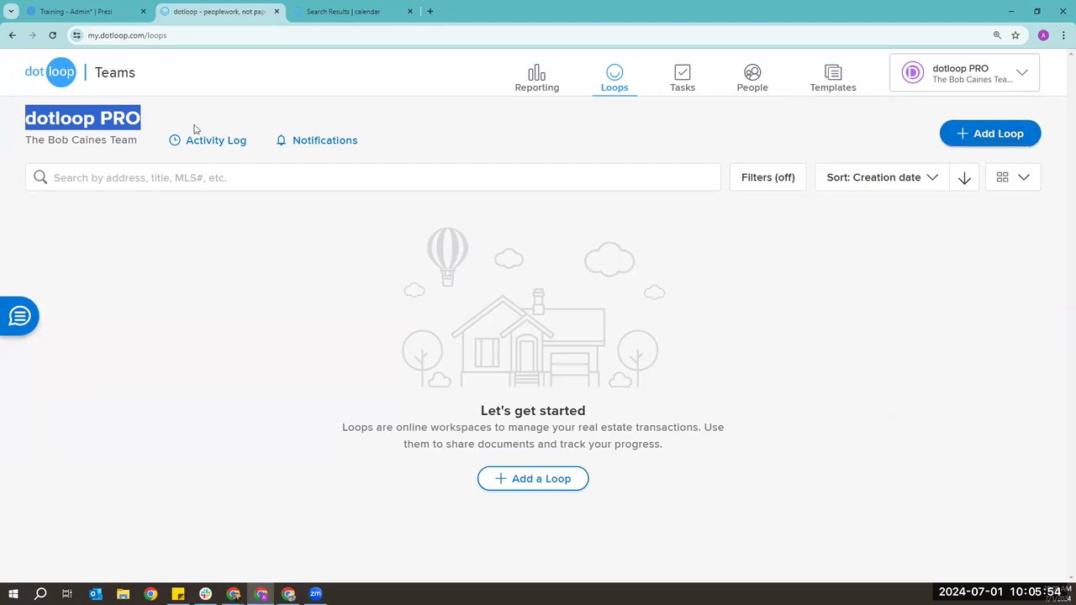
{"action": "left_click", "coordinate": [981, 140]}
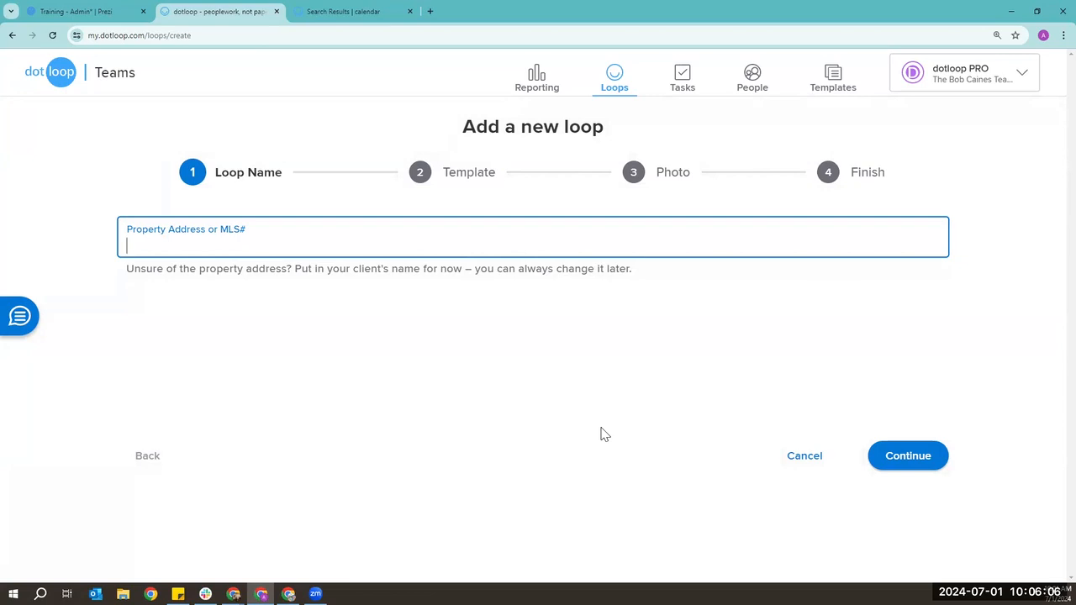
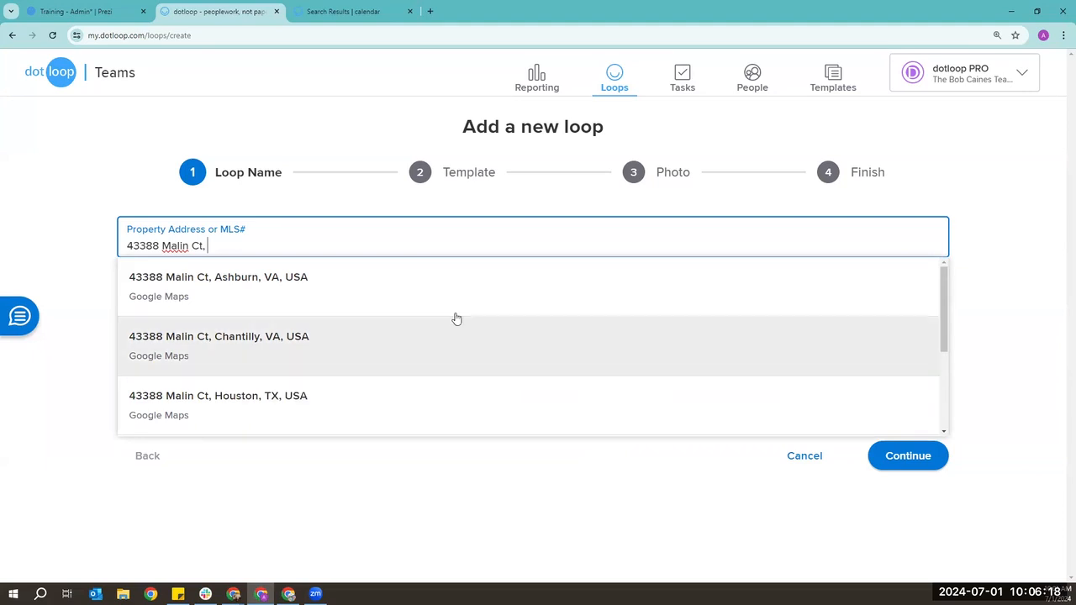
{"action": "left_click", "coordinate": [288, 300]}
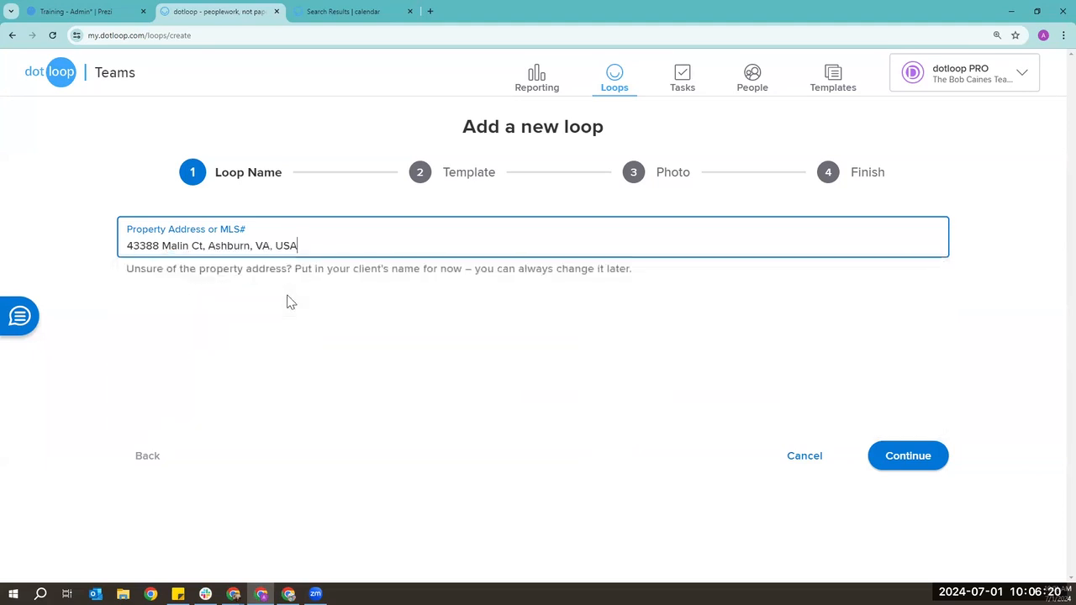
{"action": "left_click", "coordinate": [935, 461]}
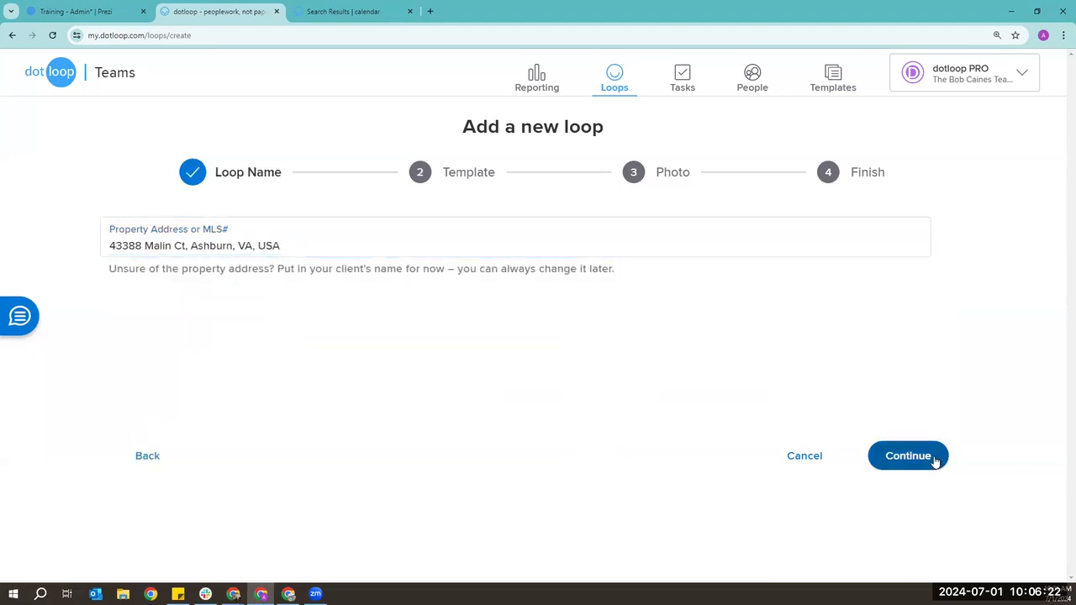
- Choose VA Purchase Transaction as the loop template and continue to the Photo step
{"action": "left_click", "coordinate": [925, 251]}
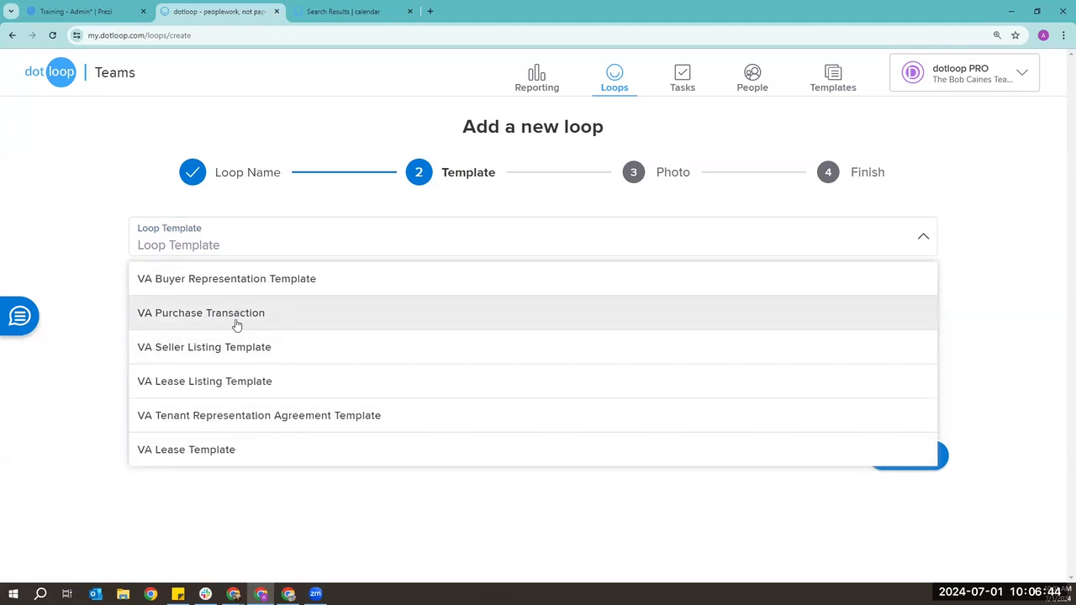
{"action": "left_click", "coordinate": [193, 319]}
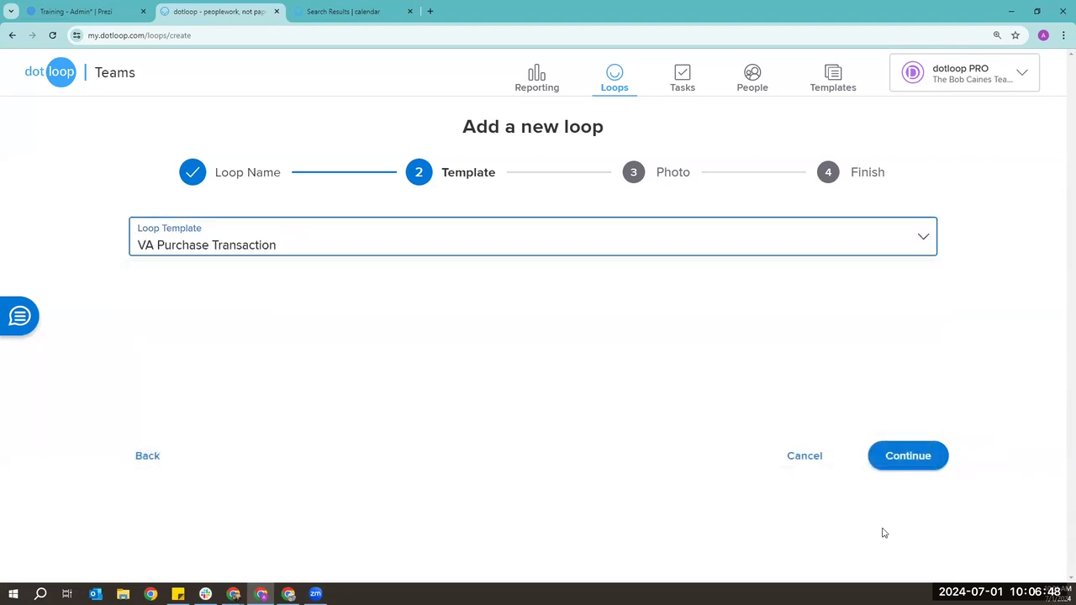
{"action": "left_click", "coordinate": [910, 463]}
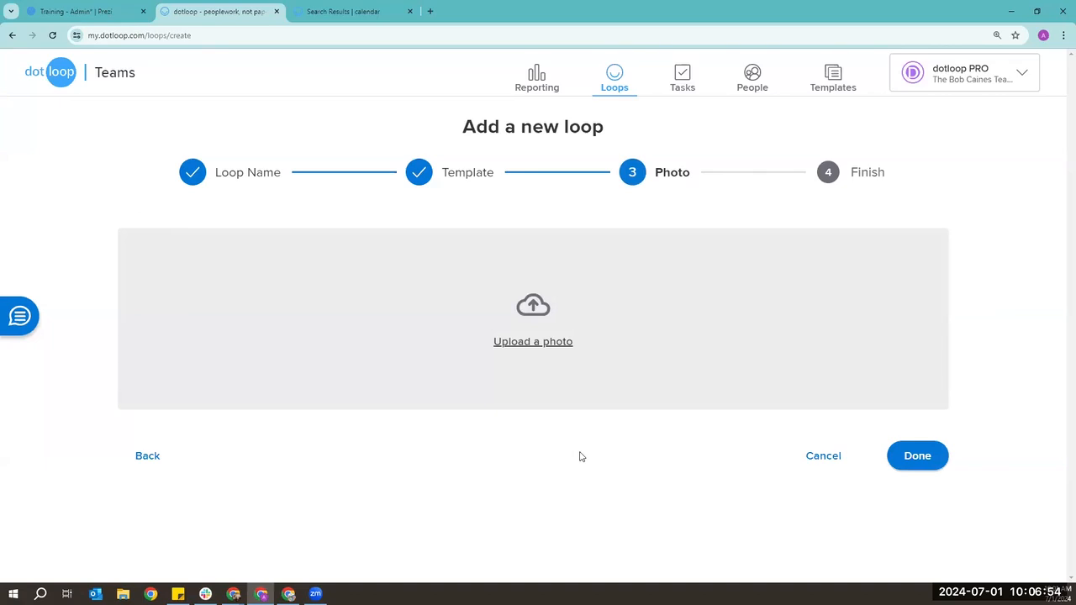
- Upload the Image - Training Loop file as the loop photo and finish creating the loop
{"action": "left_click", "coordinate": [544, 342]}
{"action": "left_click", "coordinate": [500, 109]}
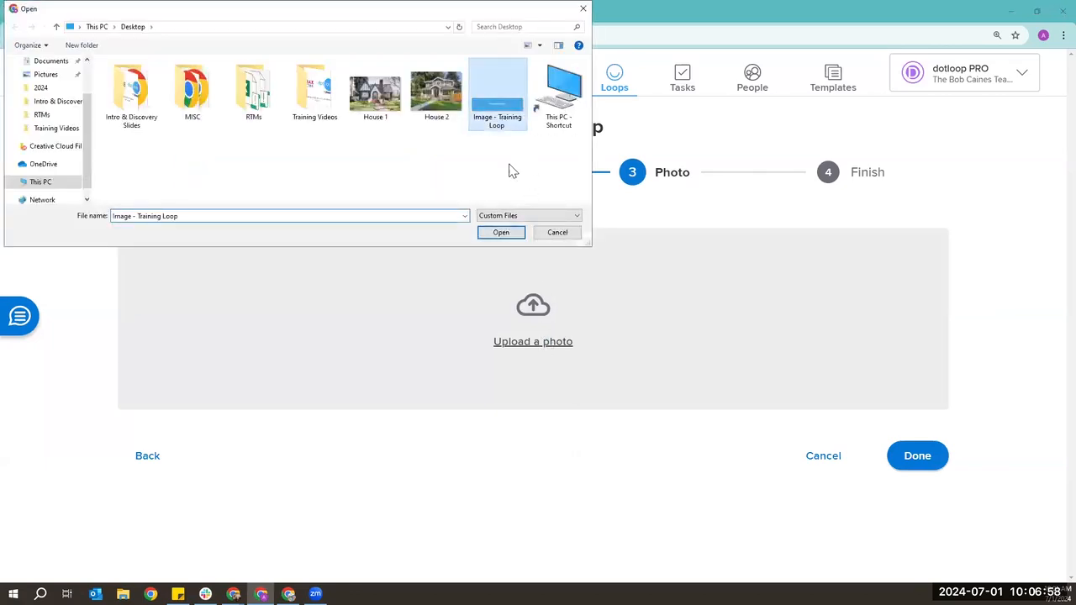
{"action": "left_click", "coordinate": [501, 233]}
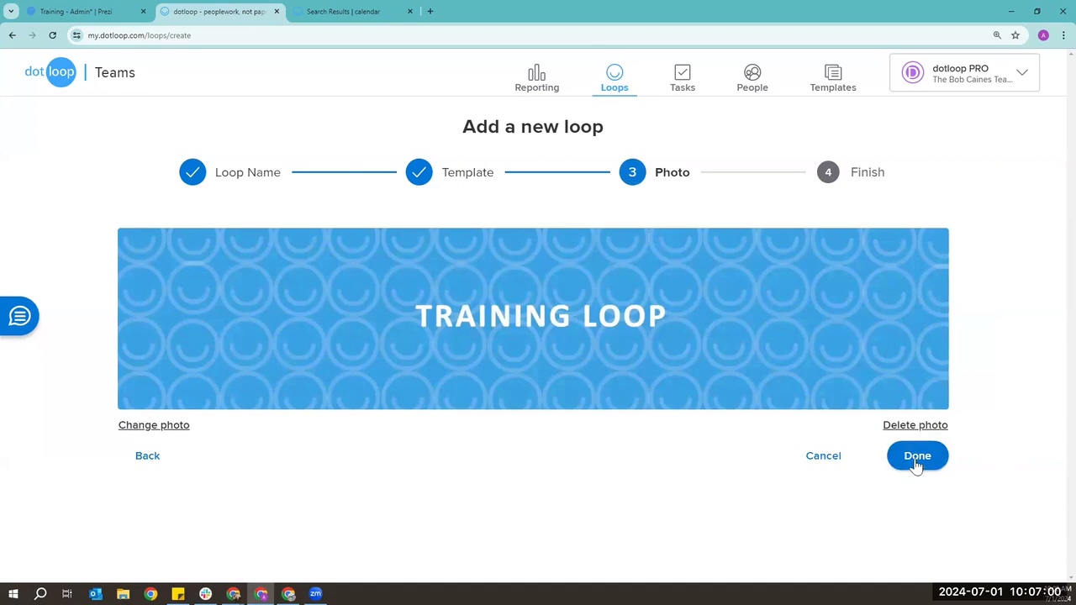
{"action": "left_click", "coordinate": [918, 466]}
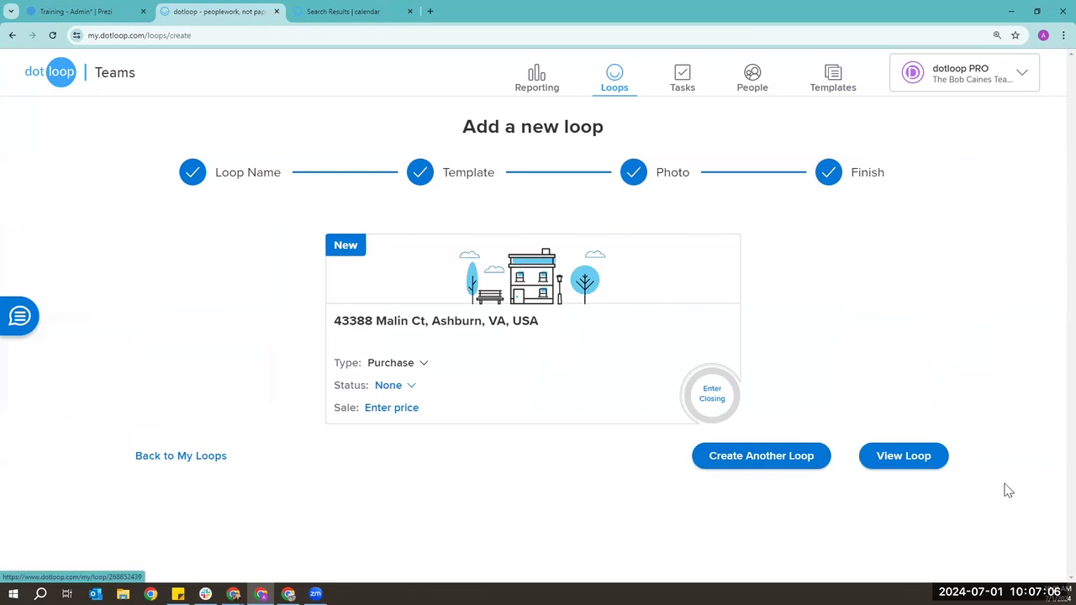
- View the new loop and scroll to its Exclusive Right to Represent Buyer Agreement document
{"action": "left_click", "coordinate": [889, 459]}
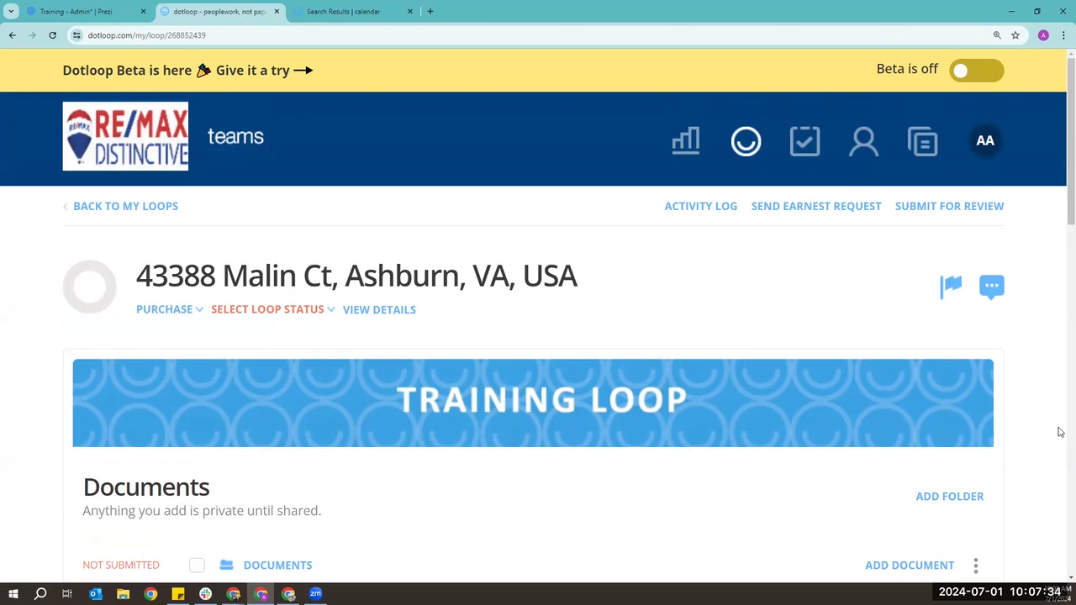
{"action": "scroll", "coordinate": [551, 490], "scroll_direction": "down", "scroll_amount": 1}
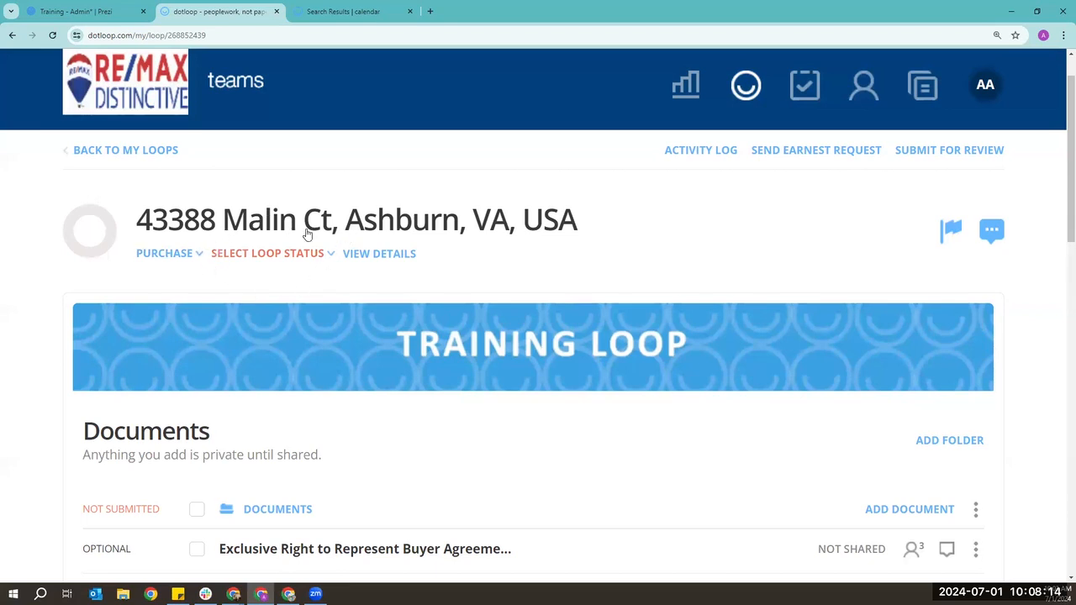
- Set the loop status to PRE-OFFER and open the loop's details page
{"action": "left_click", "coordinate": [327, 255]}
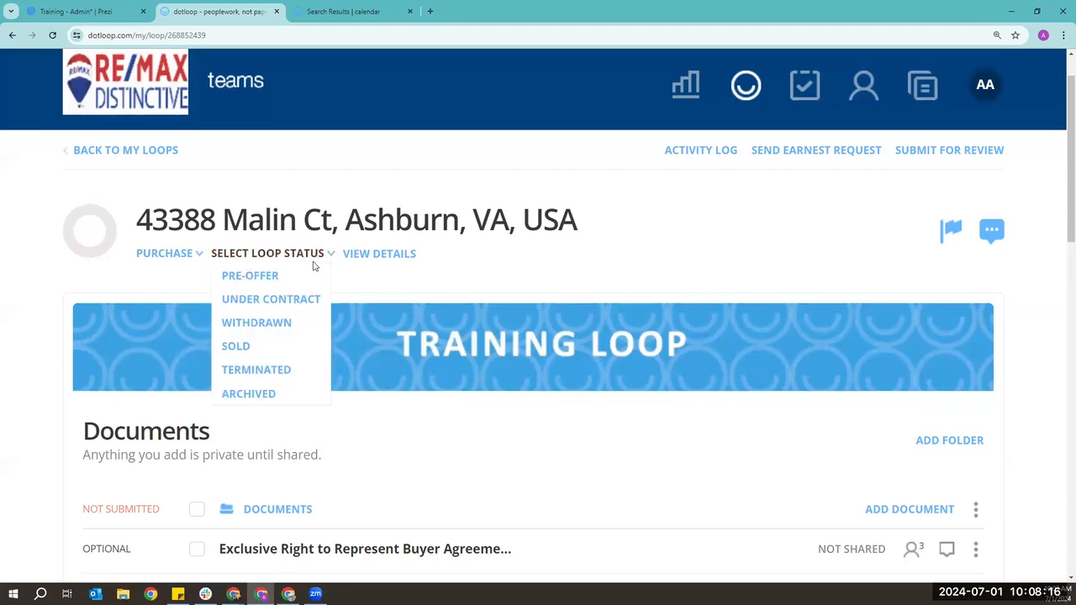
{"action": "left_click", "coordinate": [282, 283]}
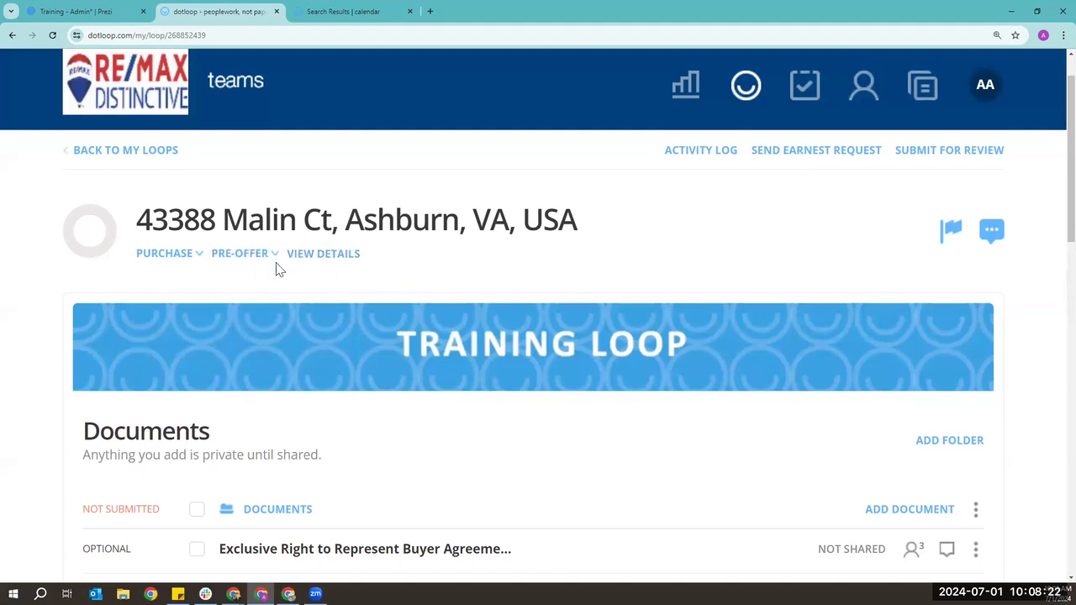
{"action": "left_click", "coordinate": [349, 255]}
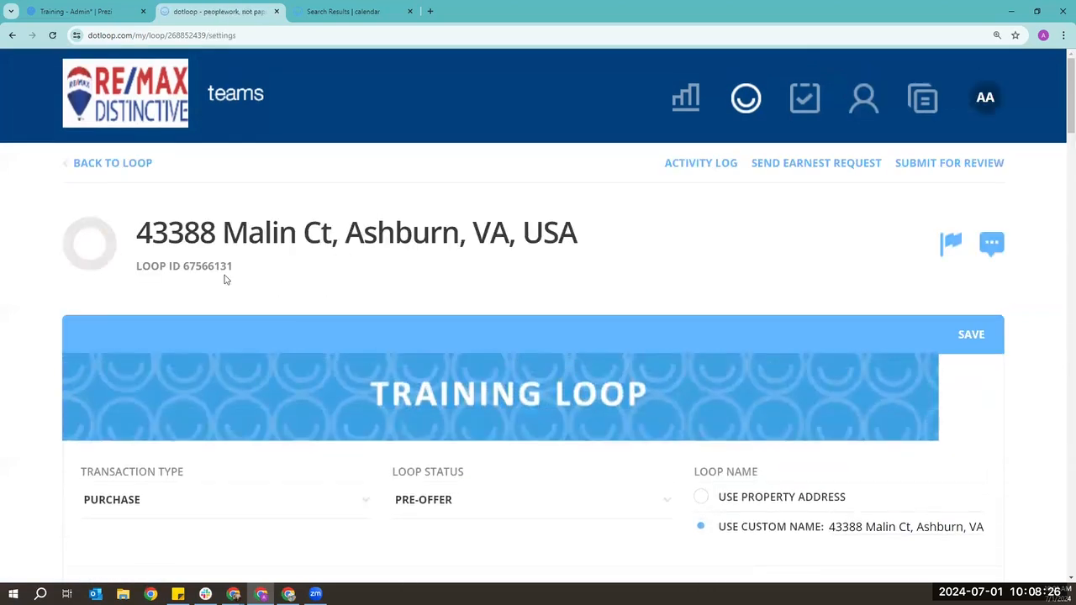
- Fill Legal Description and Section with their suggested values
{"action": "scroll", "coordinate": [169, 271], "scroll_direction": "down", "scroll_amount": 5}
{"action": "scroll", "coordinate": [168, 271], "scroll_direction": "down", "scroll_amount": 5}
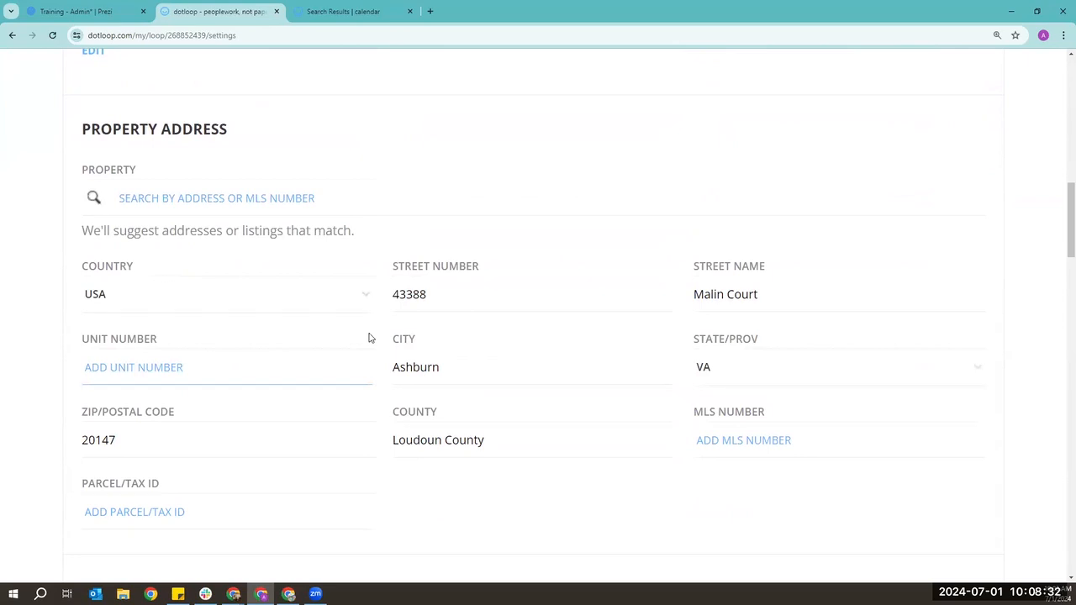
{"action": "scroll", "coordinate": [368, 338], "scroll_direction": "up", "scroll_amount": 1}
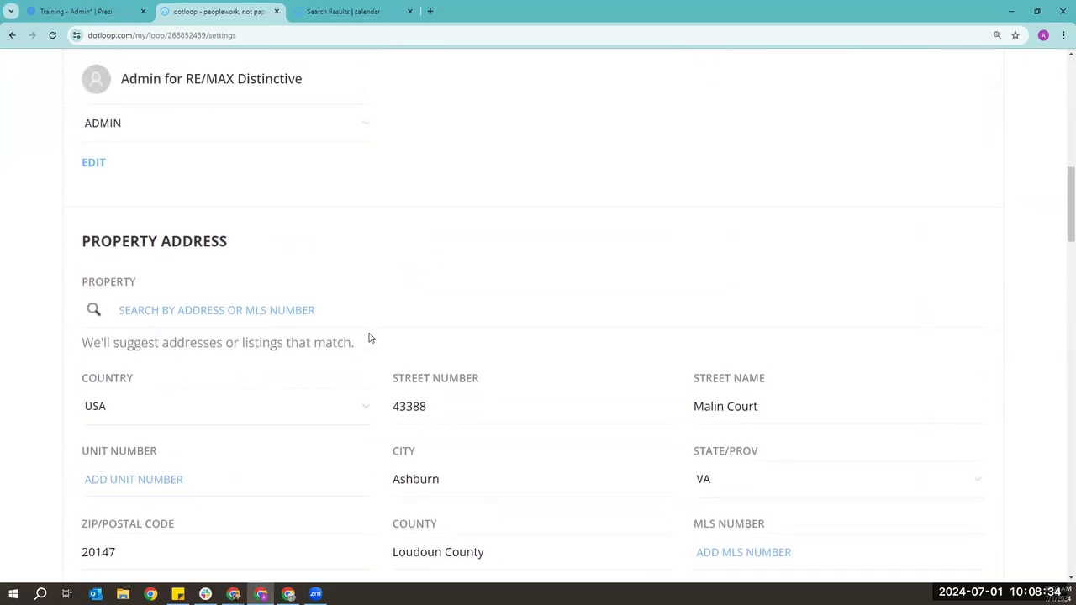
{"action": "scroll", "coordinate": [161, 257], "scroll_direction": "down", "scroll_amount": 5}
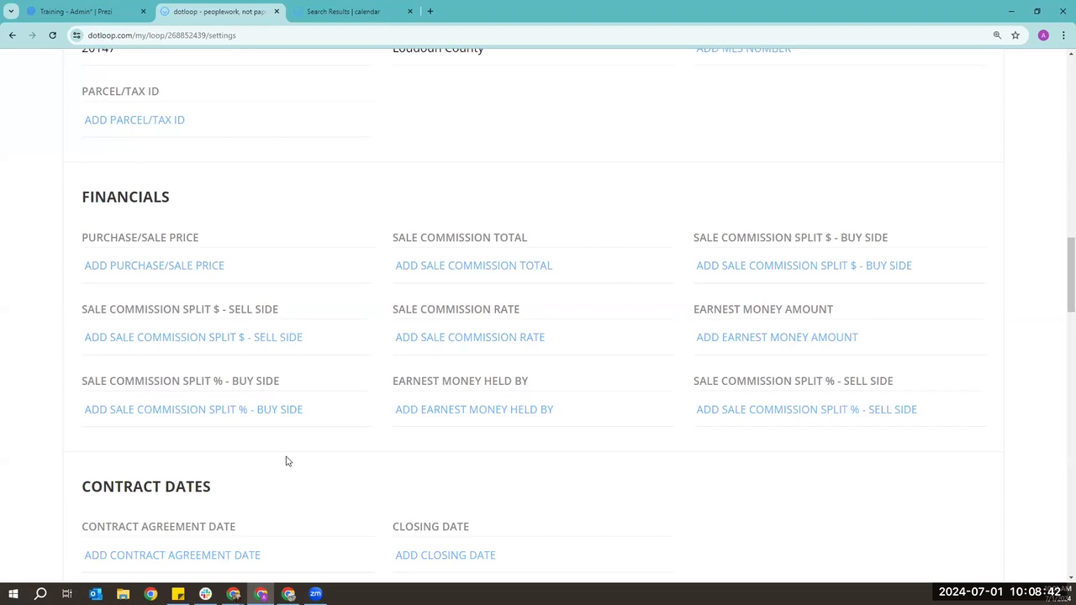
{"action": "scroll", "coordinate": [286, 461], "scroll_direction": "up", "scroll_amount": 3}
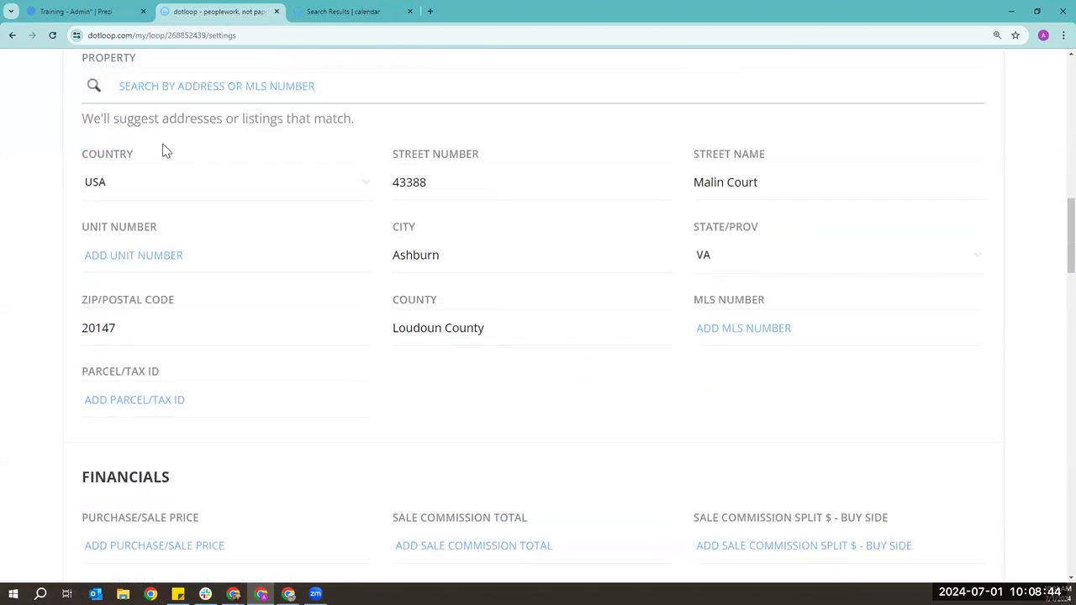
{"action": "scroll", "coordinate": [199, 269], "scroll_direction": "down", "scroll_amount": 2}
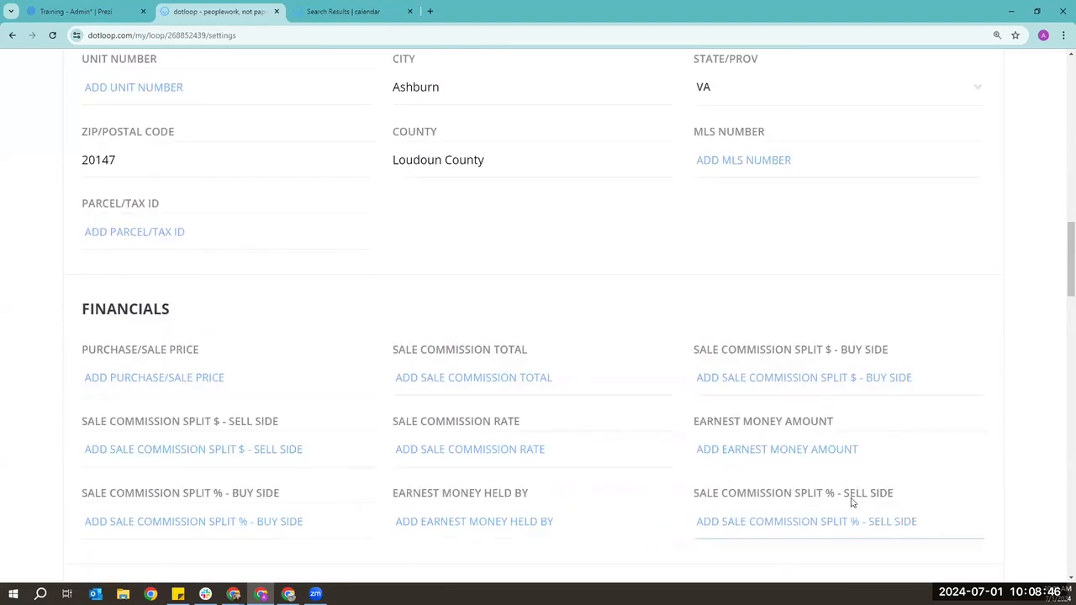
{"action": "scroll", "coordinate": [646, 463], "scroll_direction": "down", "scroll_amount": 3}
{"action": "scroll", "coordinate": [207, 390], "scroll_direction": "down", "scroll_amount": 1}
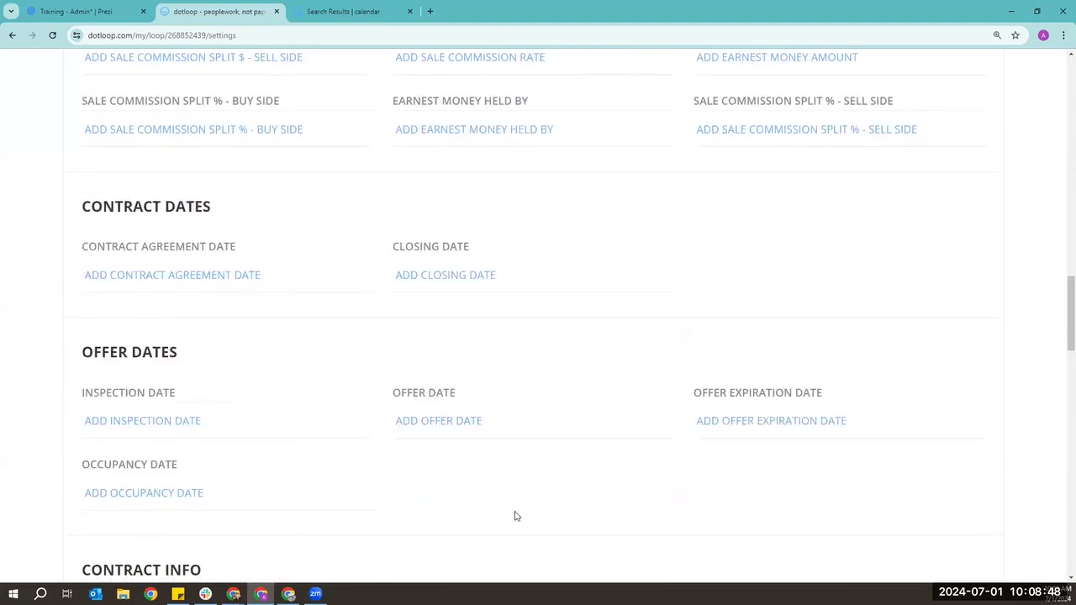
{"action": "scroll", "coordinate": [516, 516], "scroll_direction": "down", "scroll_amount": 1}
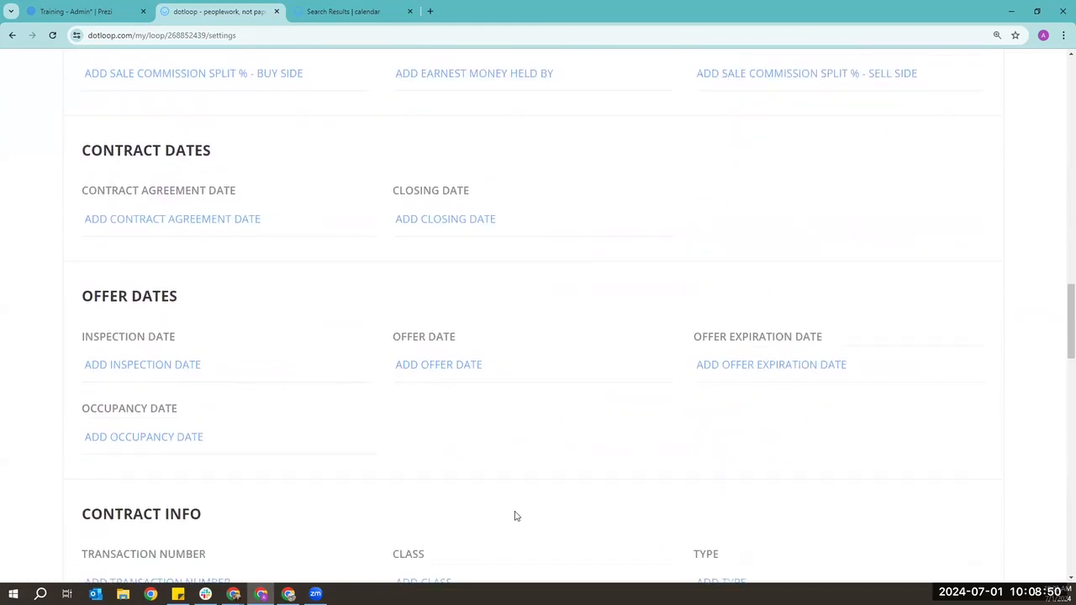
{"action": "scroll", "coordinate": [516, 517], "scroll_direction": "down", "scroll_amount": 1}
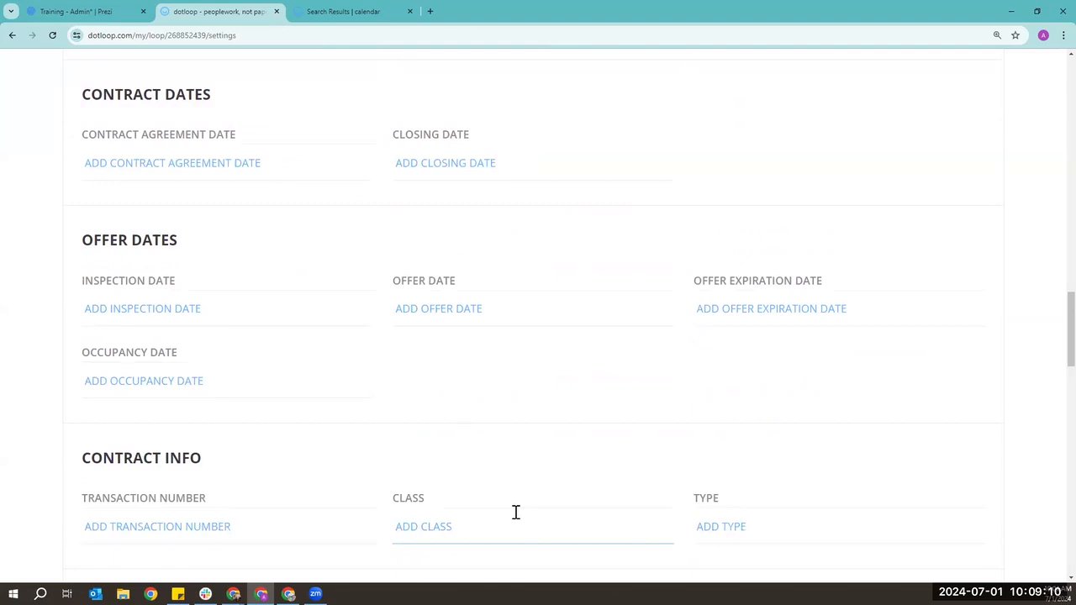
{"action": "scroll", "coordinate": [511, 409], "scroll_direction": "down", "scroll_amount": 5}
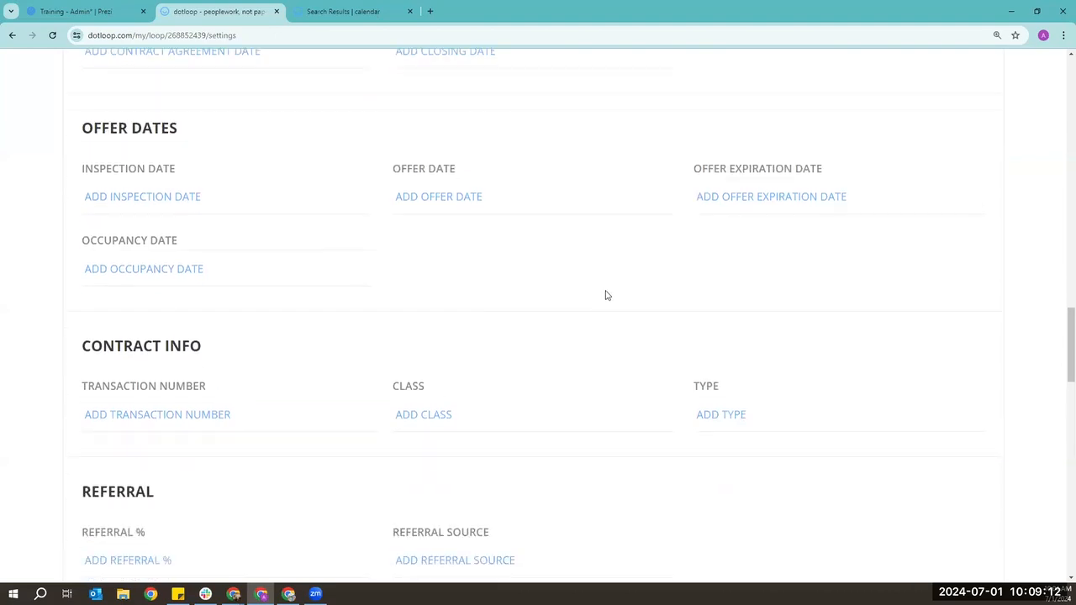
{"action": "scroll", "coordinate": [751, 267], "scroll_direction": "down", "scroll_amount": 6}
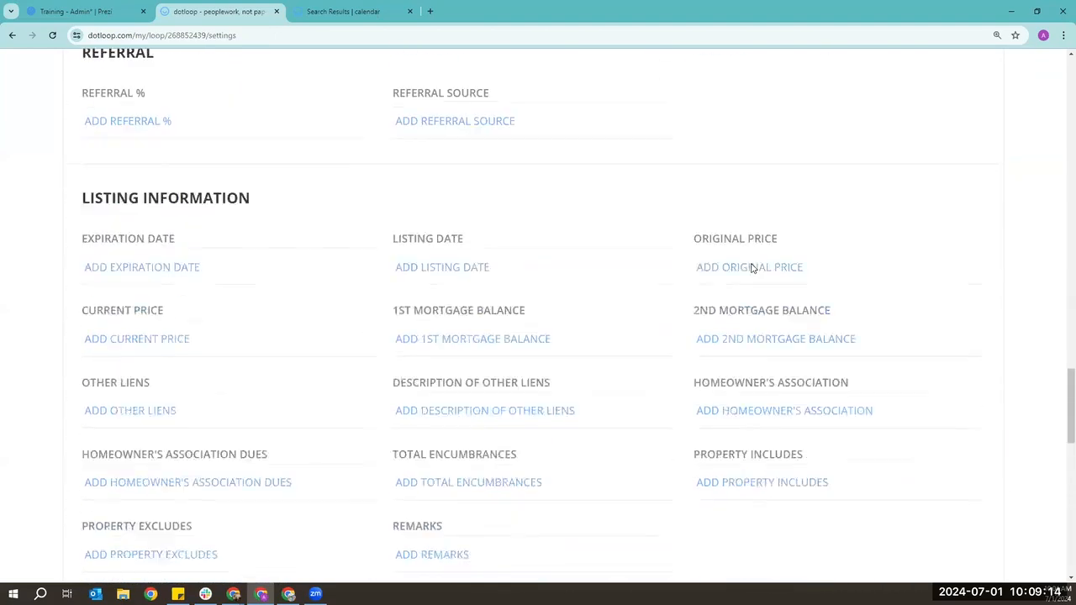
{"action": "left_click", "coordinate": [504, 298]}
{"action": "left_click", "coordinate": [508, 334]}
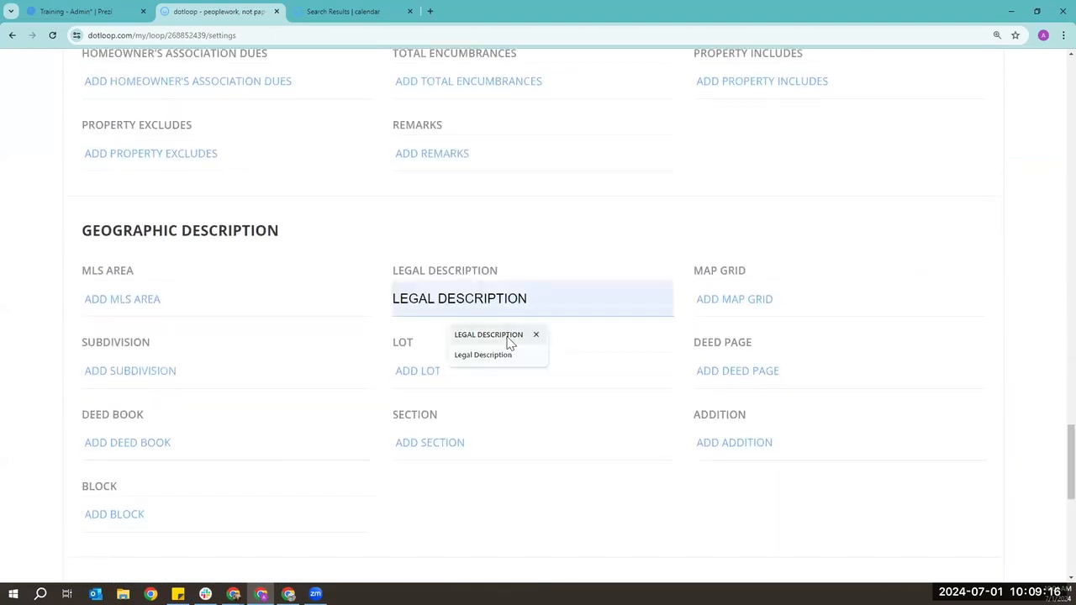
{"action": "scroll", "coordinate": [661, 365], "scroll_direction": "down", "scroll_amount": 2}
{"action": "left_click", "coordinate": [483, 275]}
{"action": "left_click", "coordinate": [482, 314]}
- Save the loop details and return to the top of the settings page
{"action": "scroll", "coordinate": [771, 385], "scroll_direction": "down", "scroll_amount": 4}
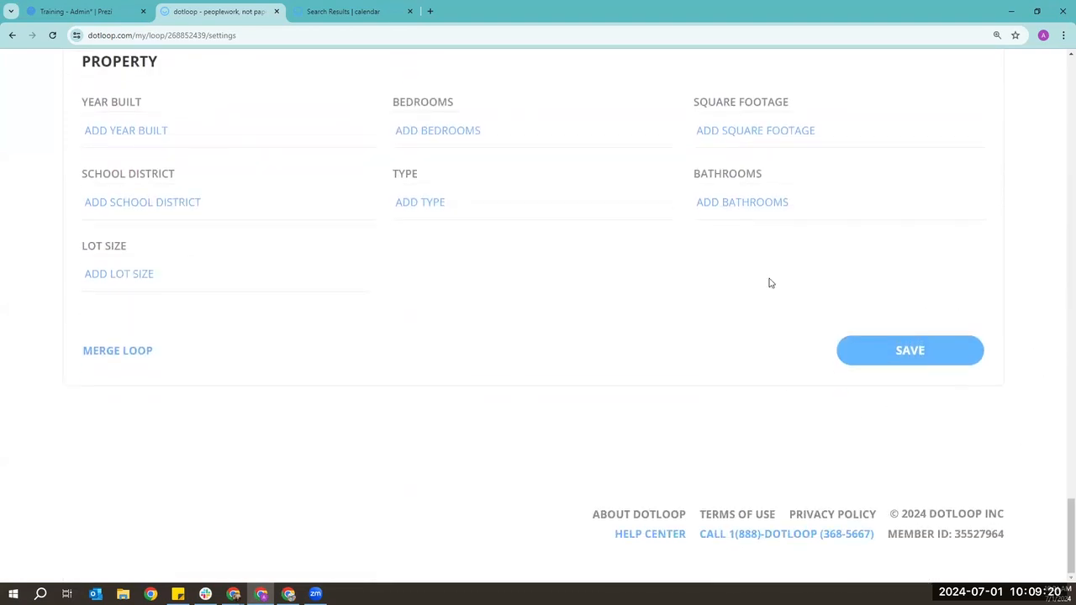
{"action": "left_click", "coordinate": [920, 362]}
{"action": "scroll", "coordinate": [925, 425], "scroll_direction": "up", "scroll_amount": 15}
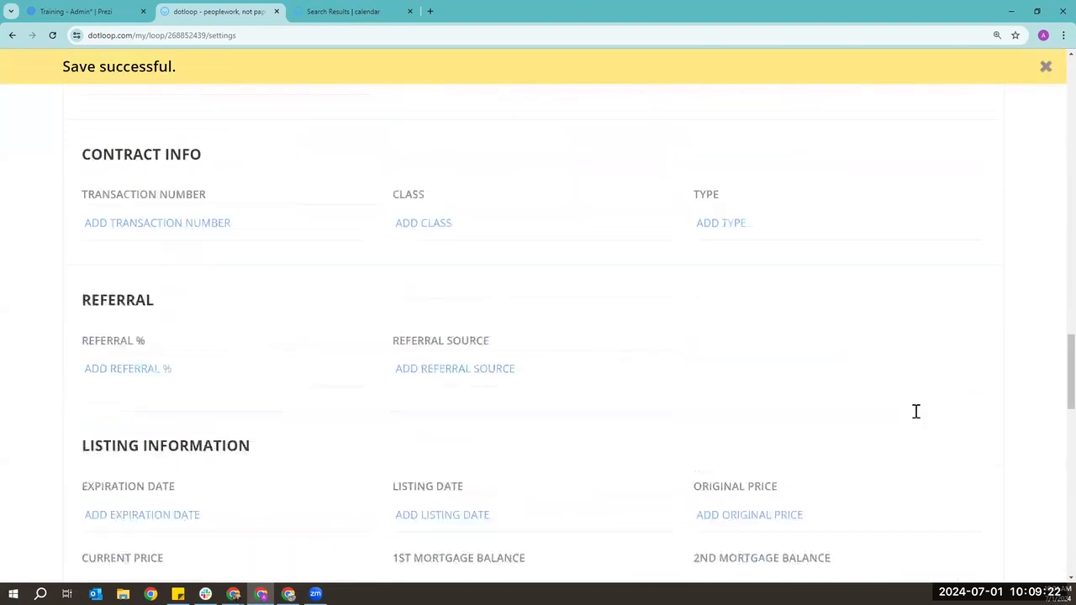
{"action": "scroll", "coordinate": [908, 401], "scroll_direction": "up", "scroll_amount": 10}
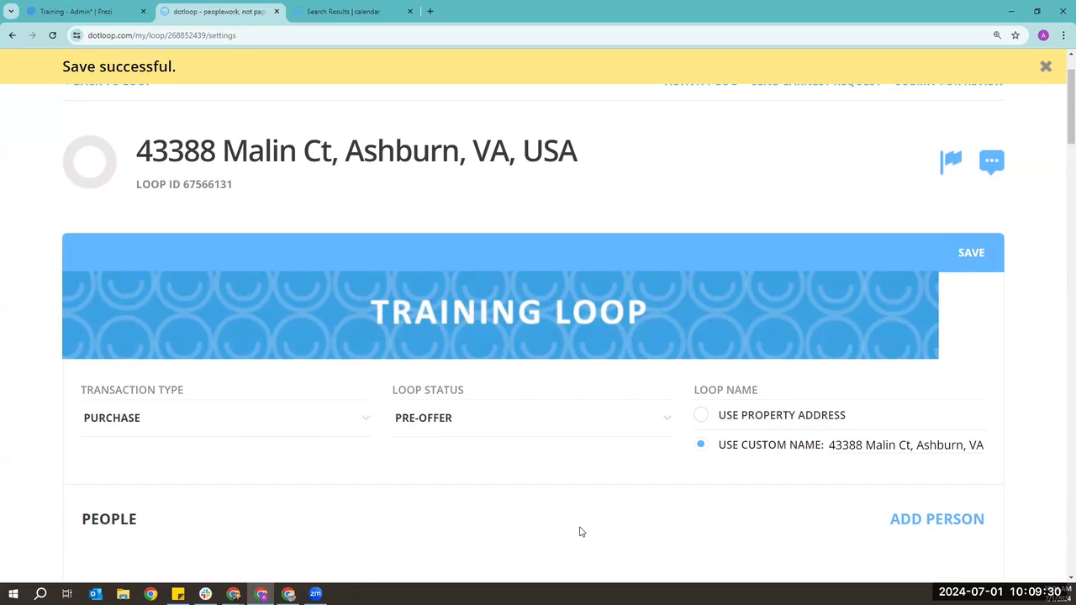
{"action": "scroll", "coordinate": [571, 504], "scroll_direction": "up", "scroll_amount": 1}
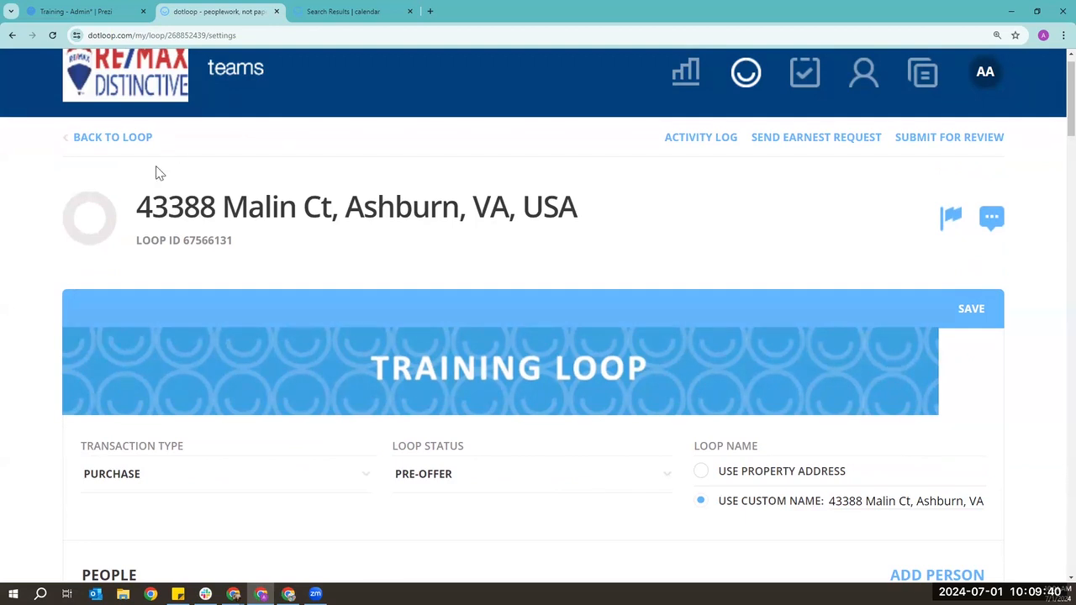
- Check the loop's address title without changing it and review the saved settings
{"action": "left_click", "coordinate": [159, 211]}
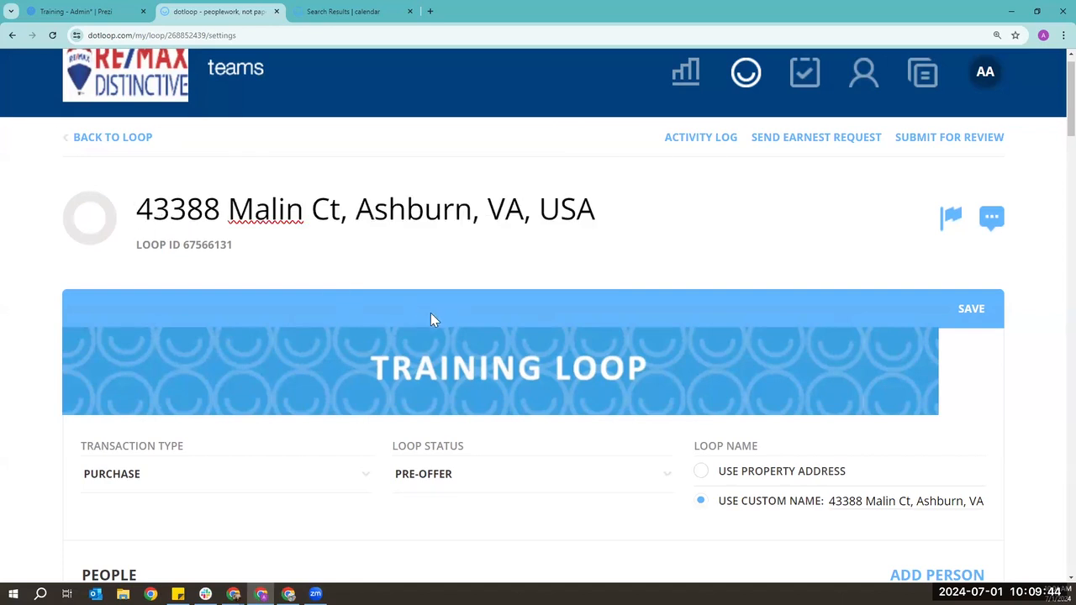
{"action": "left_click", "coordinate": [431, 318]}
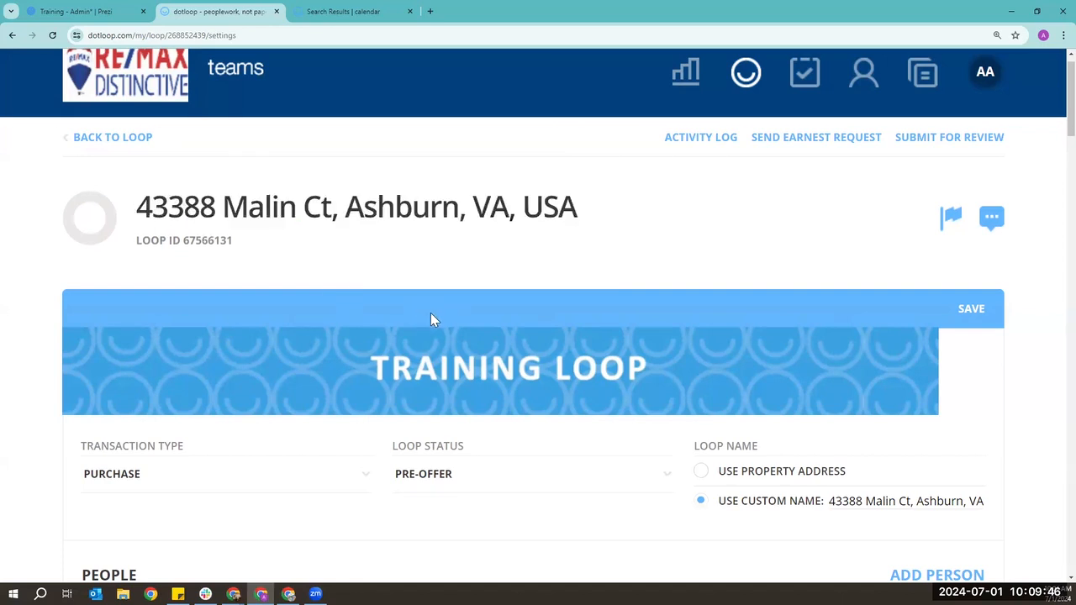
{"action": "scroll", "coordinate": [690, 292], "scroll_direction": "down", "scroll_amount": 2}
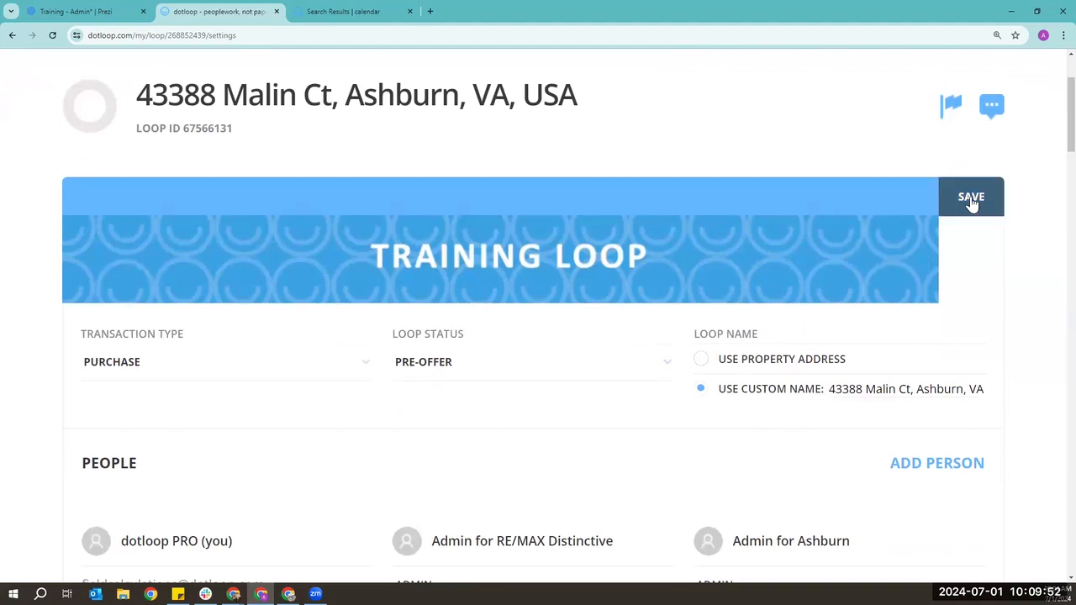
{"action": "scroll", "coordinate": [807, 468], "scroll_direction": "down", "scroll_amount": 3}
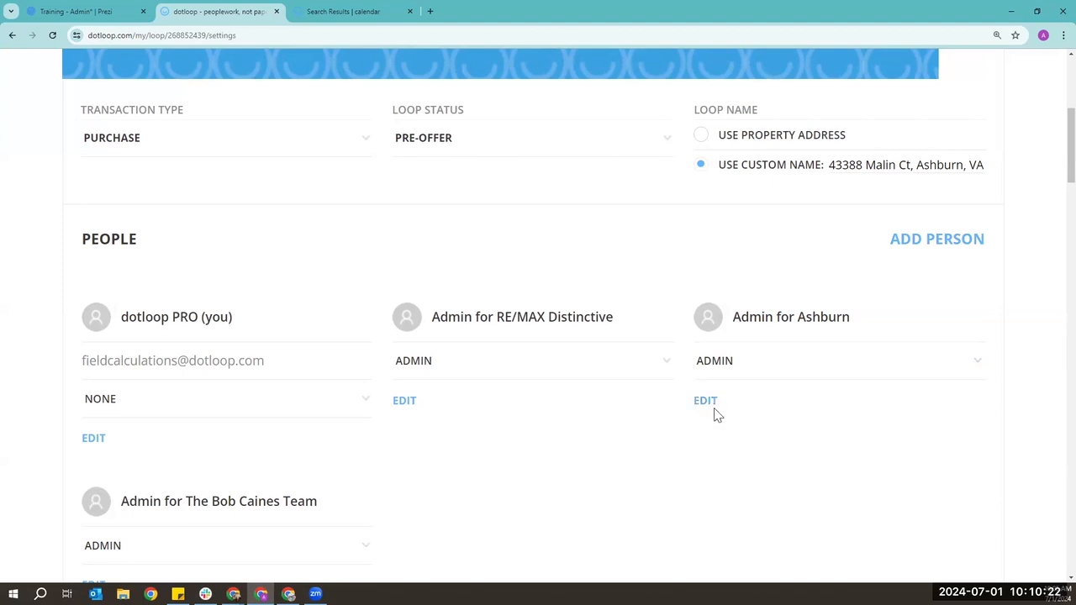
{"action": "scroll", "coordinate": [667, 439], "scroll_direction": "up", "scroll_amount": 4}
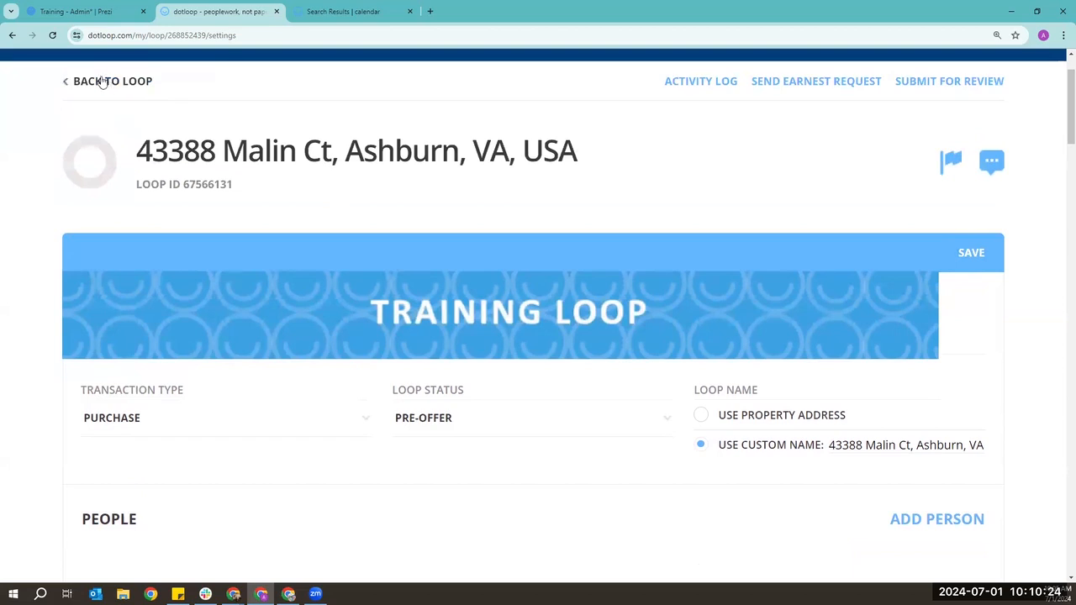
- Back on the loop page, change your dotloop PRO role from NONE to Buying Agent
{"action": "left_click", "coordinate": [101, 81]}
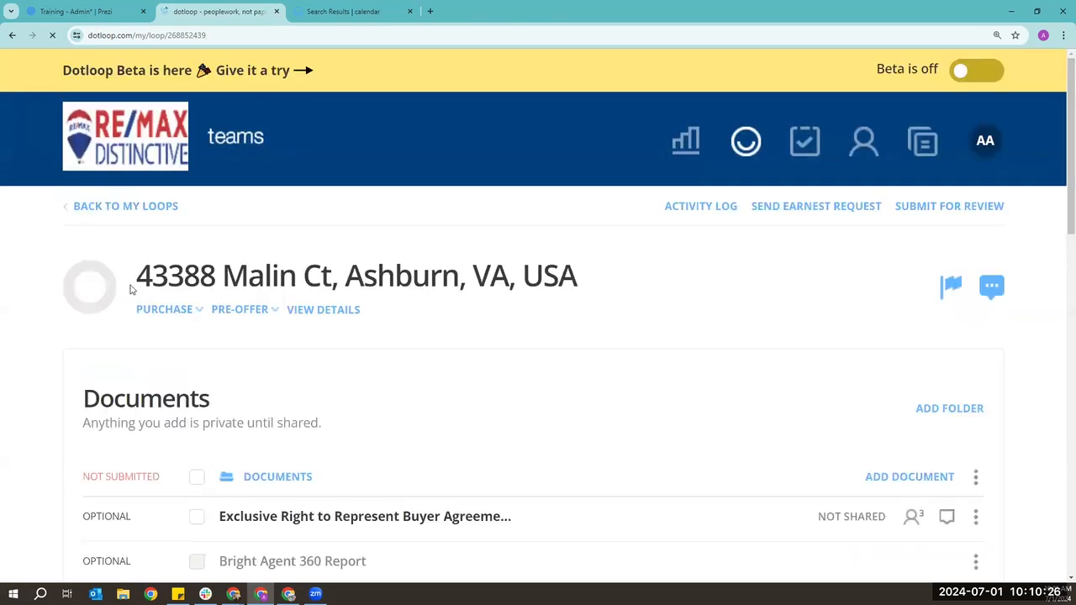
{"action": "scroll", "coordinate": [33, 320], "scroll_direction": "down", "scroll_amount": 9}
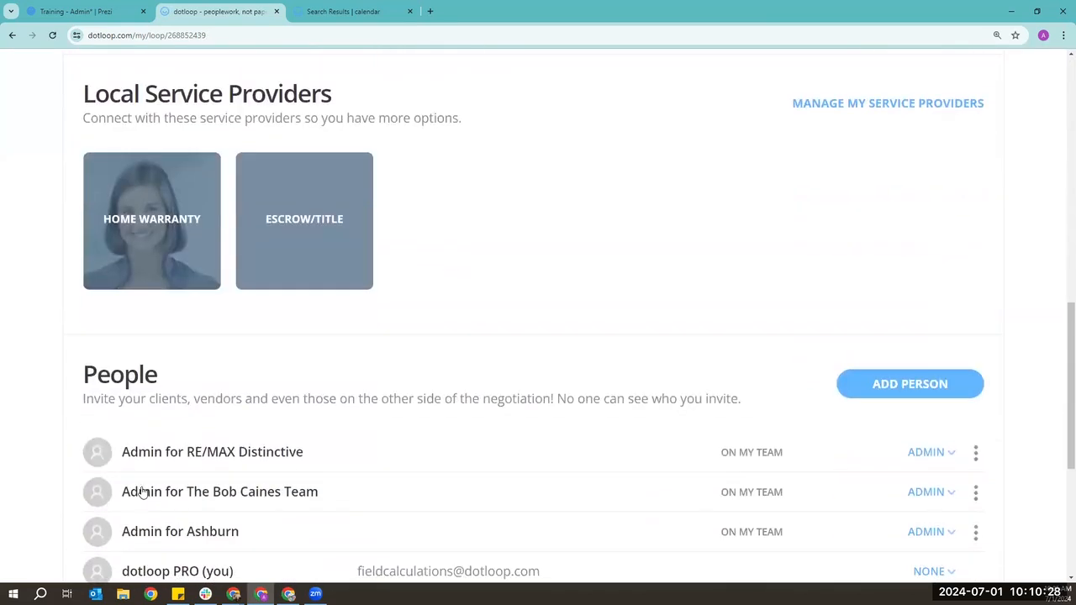
{"action": "scroll", "coordinate": [415, 308], "scroll_direction": "down", "scroll_amount": 1}
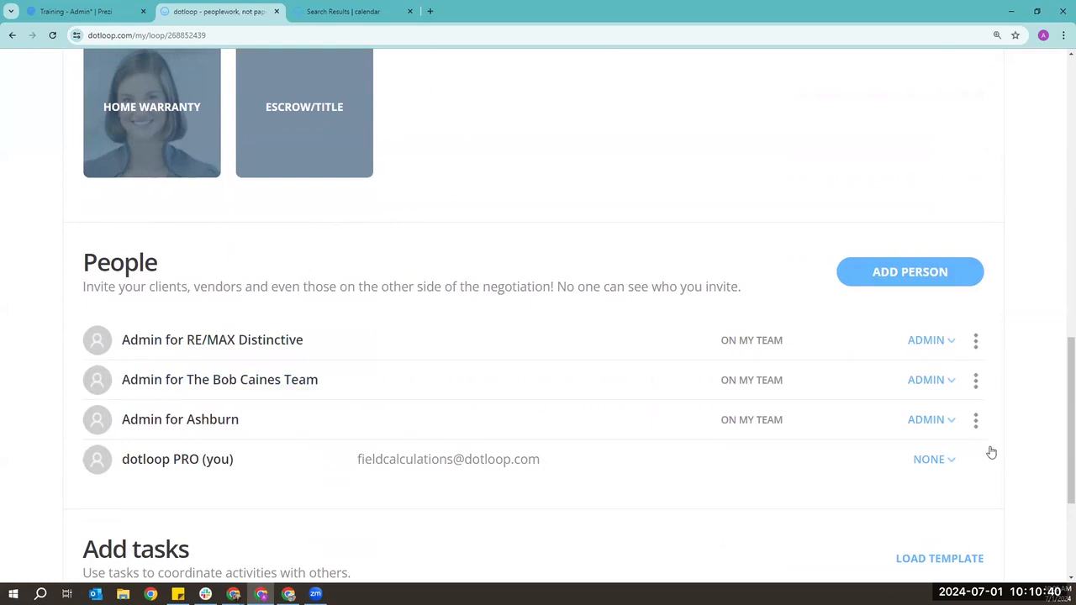
{"action": "scroll", "coordinate": [991, 453], "scroll_direction": "down", "scroll_amount": 1}
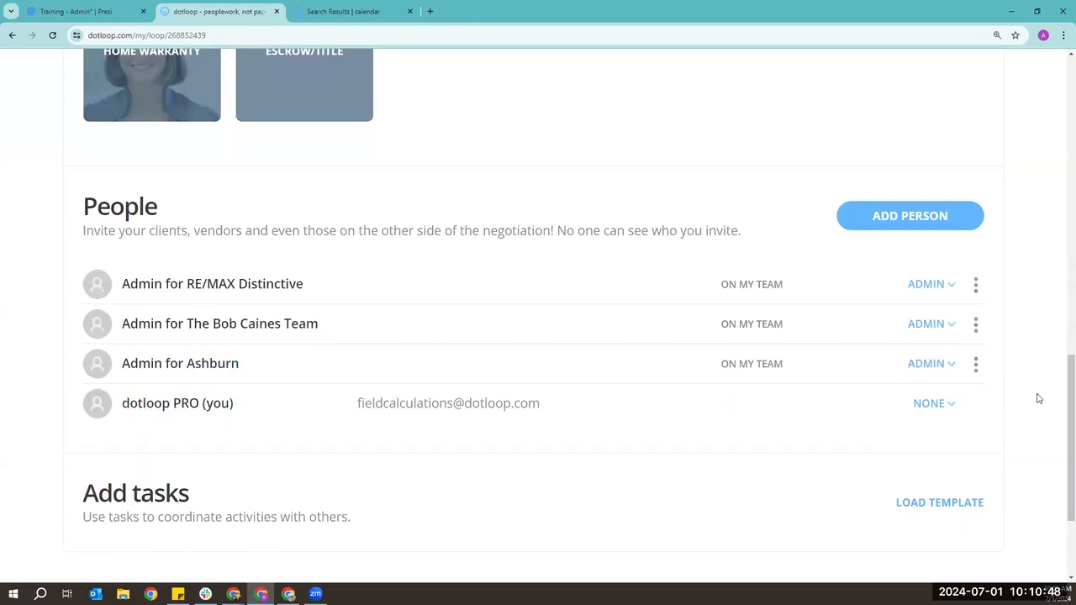
{"action": "left_click", "coordinate": [947, 407]}
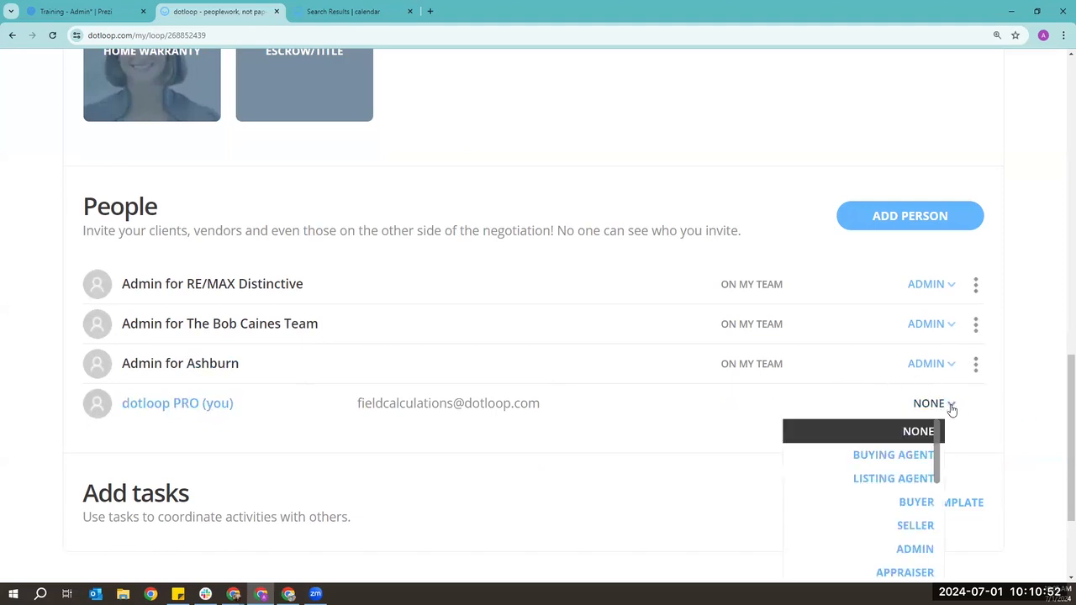
{"action": "left_click", "coordinate": [878, 460]}
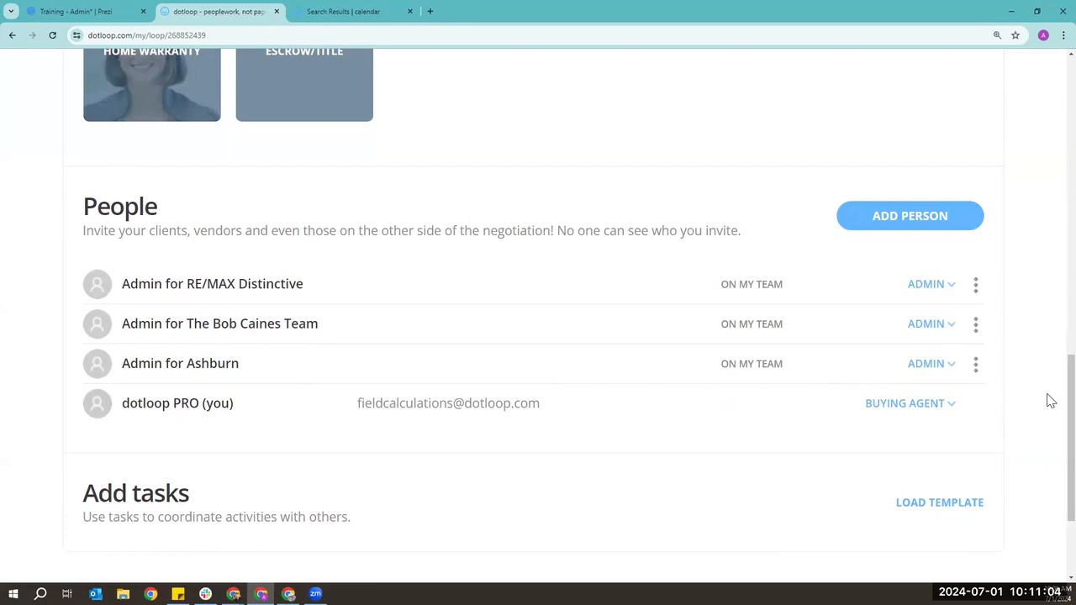
{"action": "scroll", "coordinate": [1051, 401], "scroll_direction": "up", "scroll_amount": 1}
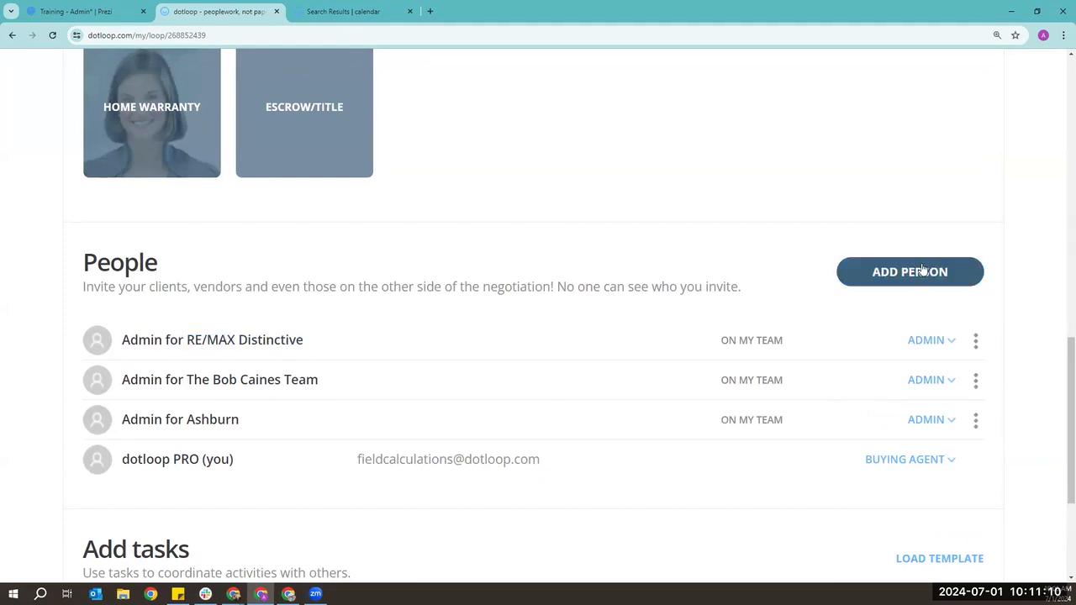
- Add a person from the saved buyer client contact with role Buyer and intro email enabled
{"action": "left_click", "coordinate": [923, 270]}
{"action": "type", "text": "Cory"}
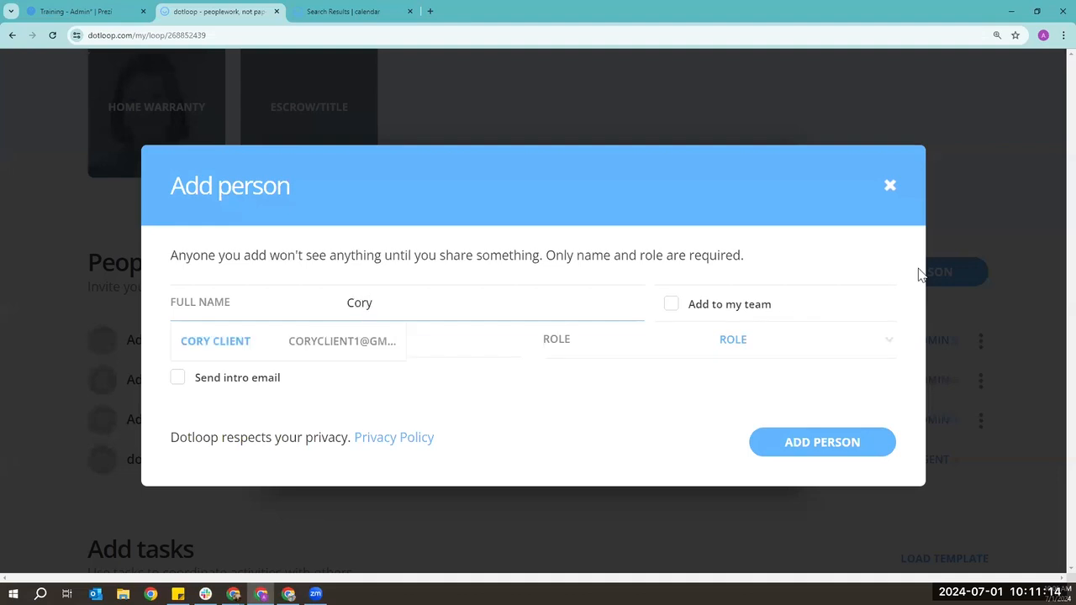
{"action": "left_click", "coordinate": [334, 348]}
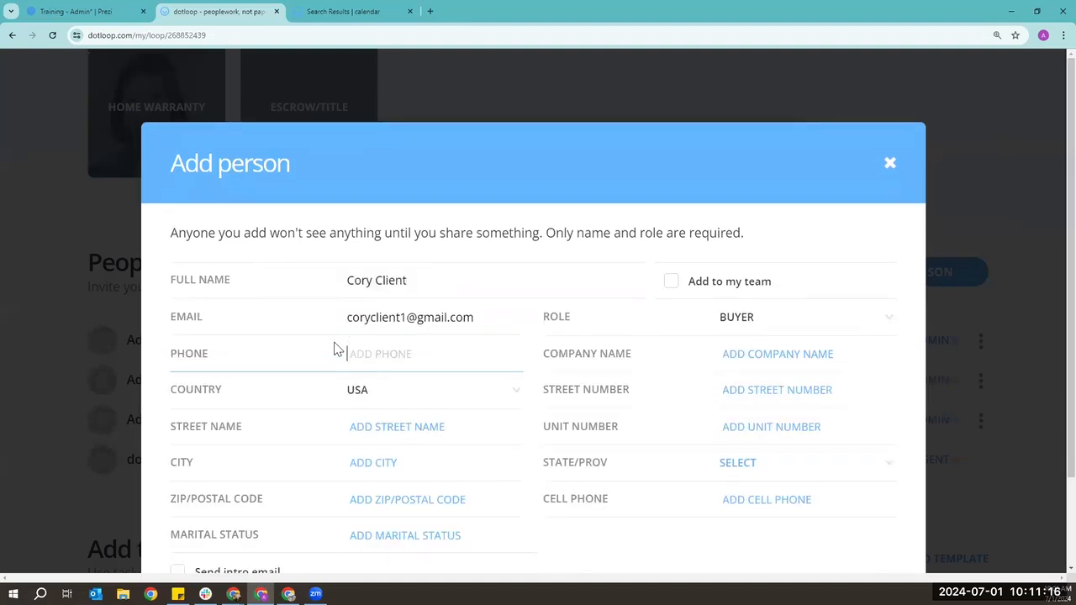
{"action": "scroll", "coordinate": [425, 336], "scroll_direction": "down", "scroll_amount": 2}
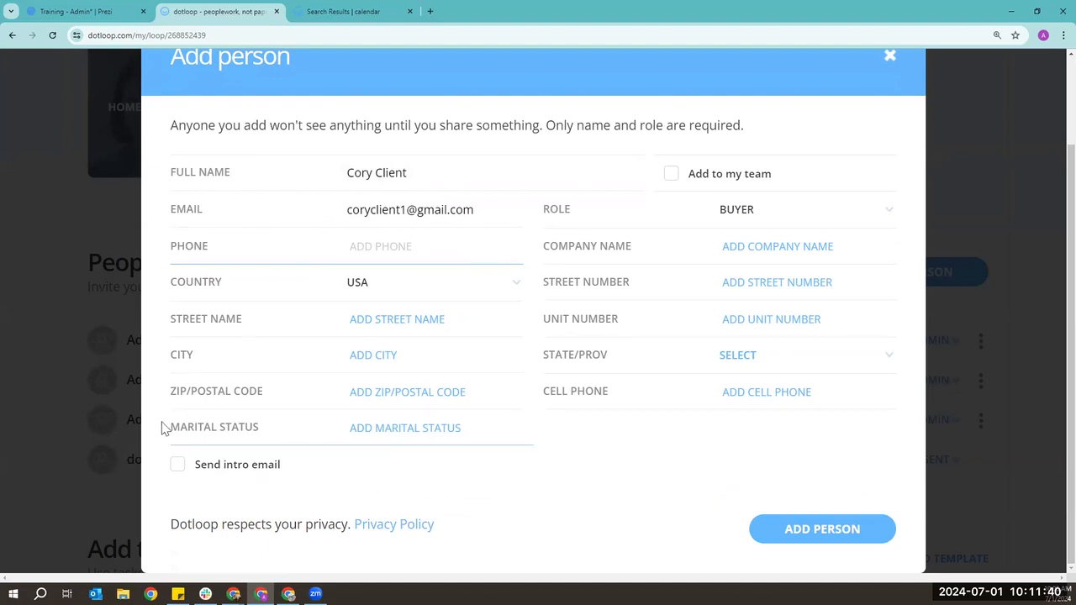
{"action": "left_click", "coordinate": [177, 465]}
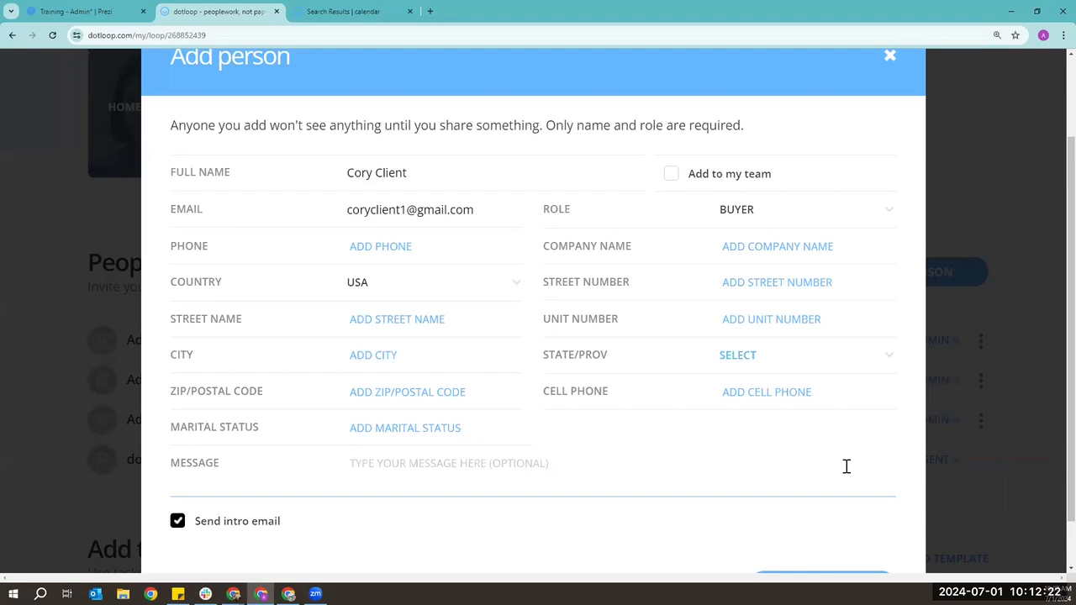
- Turn on Send intro email for the new buyer contact so the Message field appears
{"action": "scroll", "coordinate": [819, 457], "scroll_direction": "down", "scroll_amount": 2}
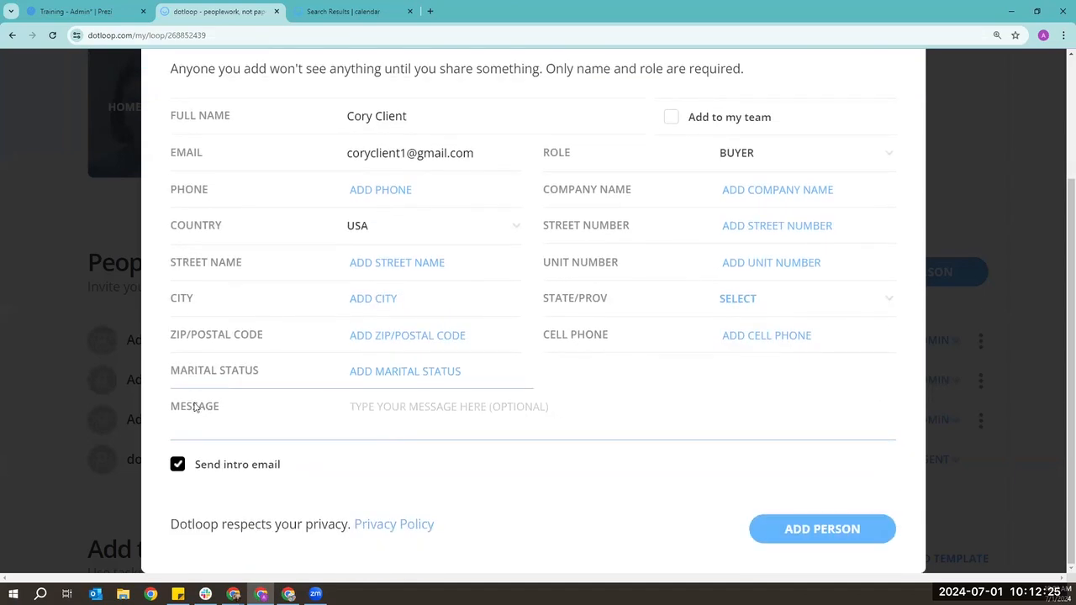
{"action": "left_click", "coordinate": [177, 467]}
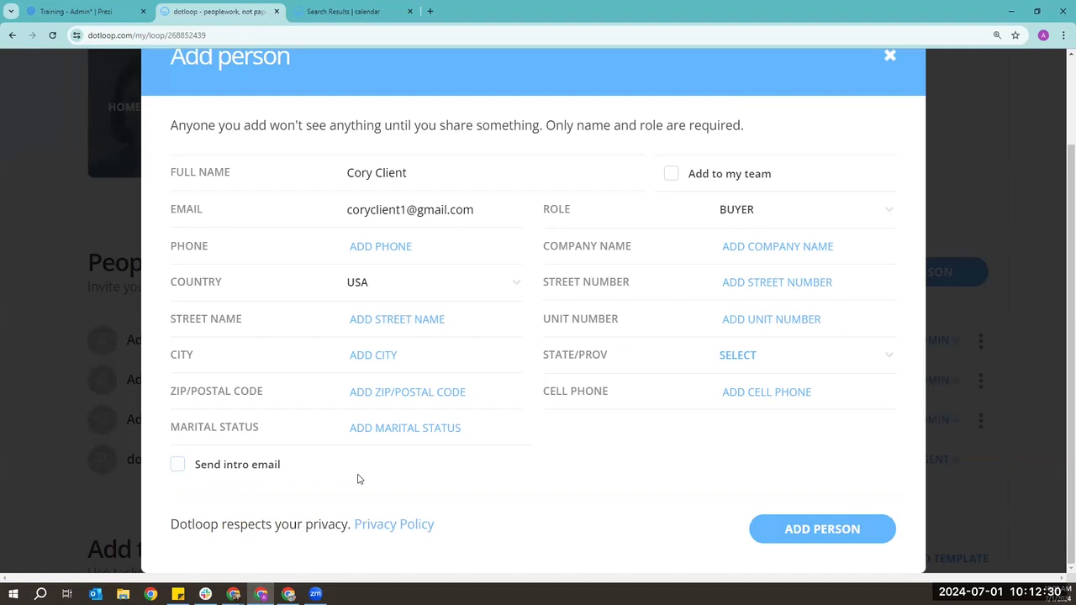
{"action": "left_click", "coordinate": [178, 466]}
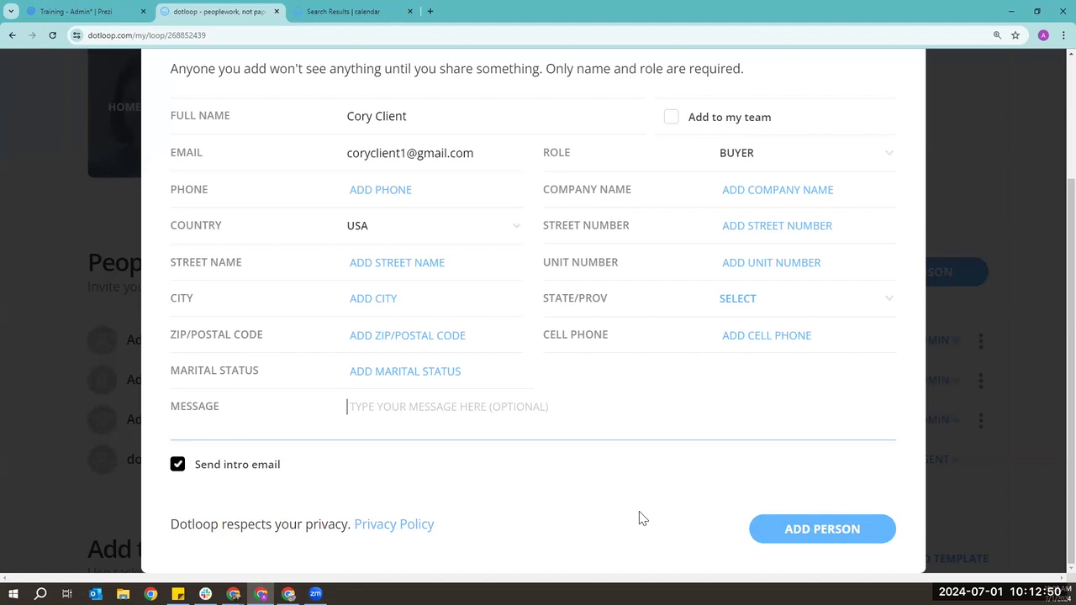
{"action": "scroll", "coordinate": [639, 517], "scroll_direction": "up", "scroll_amount": 2}
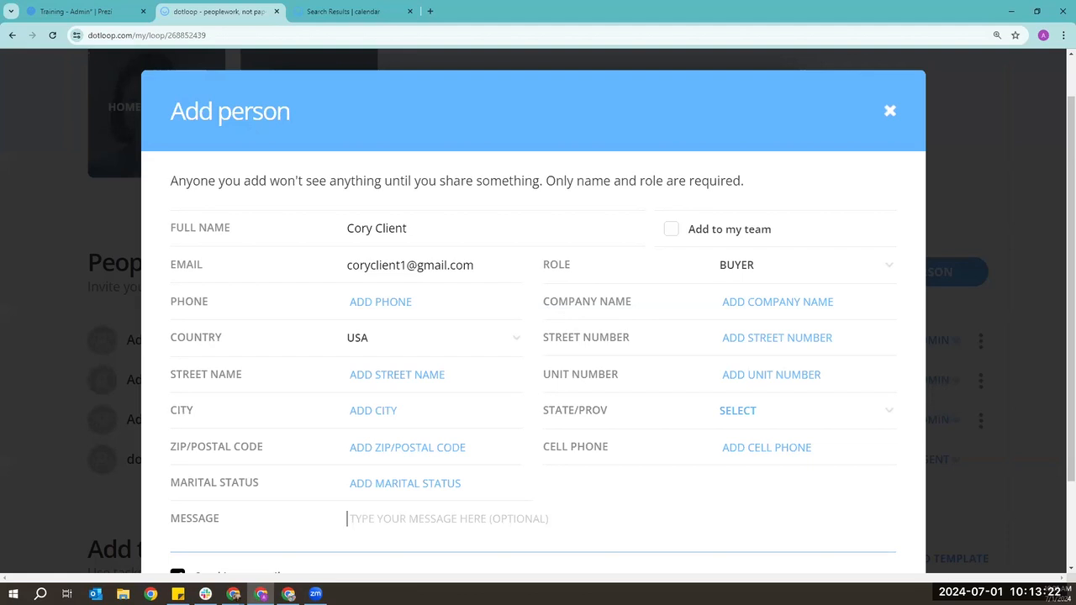
- Add the buyer as a Buyer client with intro email on, leaving them off your team
{"action": "left_click", "coordinate": [672, 231]}
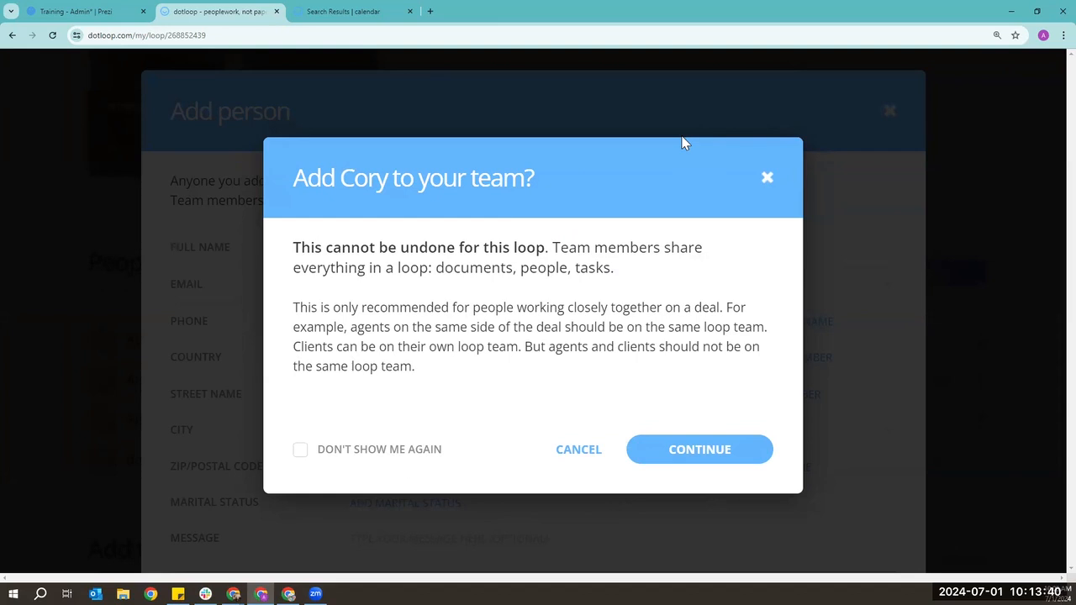
{"action": "left_click", "coordinate": [766, 177]}
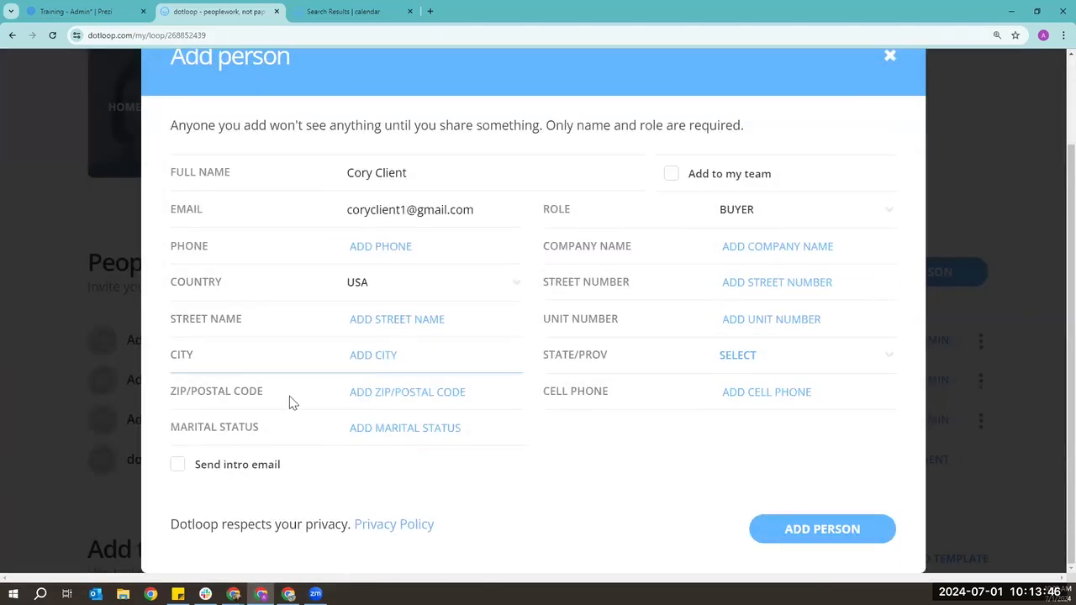
{"action": "left_click", "coordinate": [177, 469]}
{"action": "scroll", "coordinate": [726, 478], "scroll_direction": "down", "scroll_amount": 1}
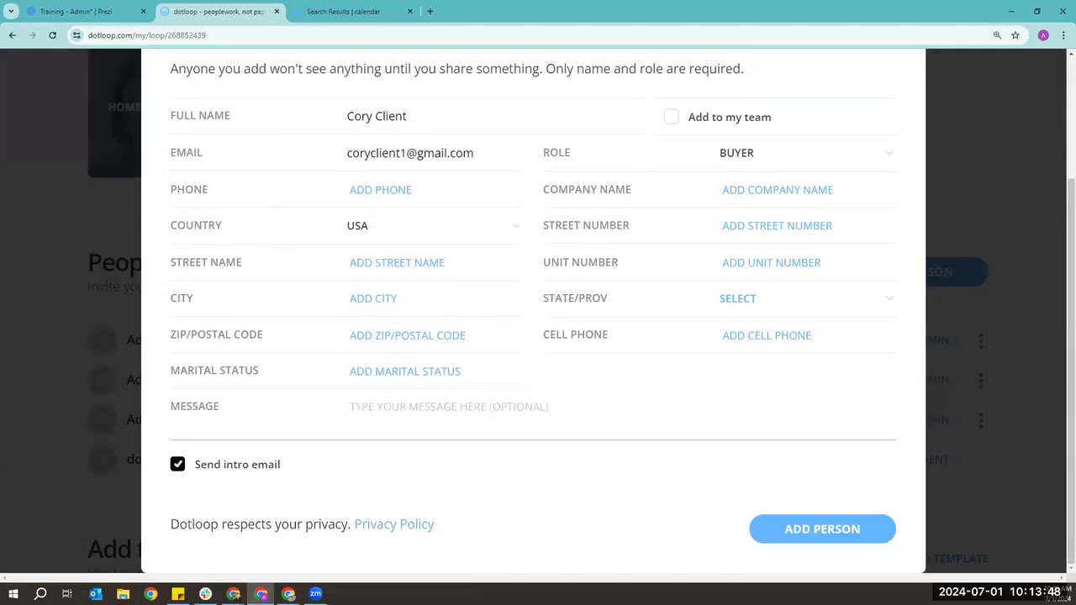
{"action": "left_click", "coordinate": [858, 542]}
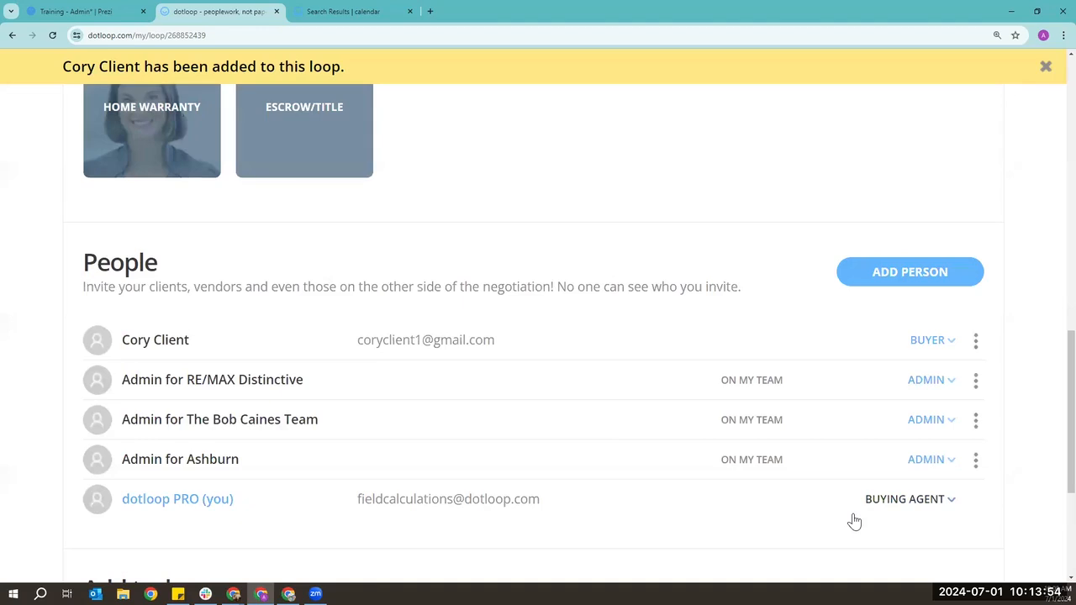
- Open and dismiss the buyer row's options menu, then scroll down to Add tasks
{"action": "left_click", "coordinate": [977, 340]}
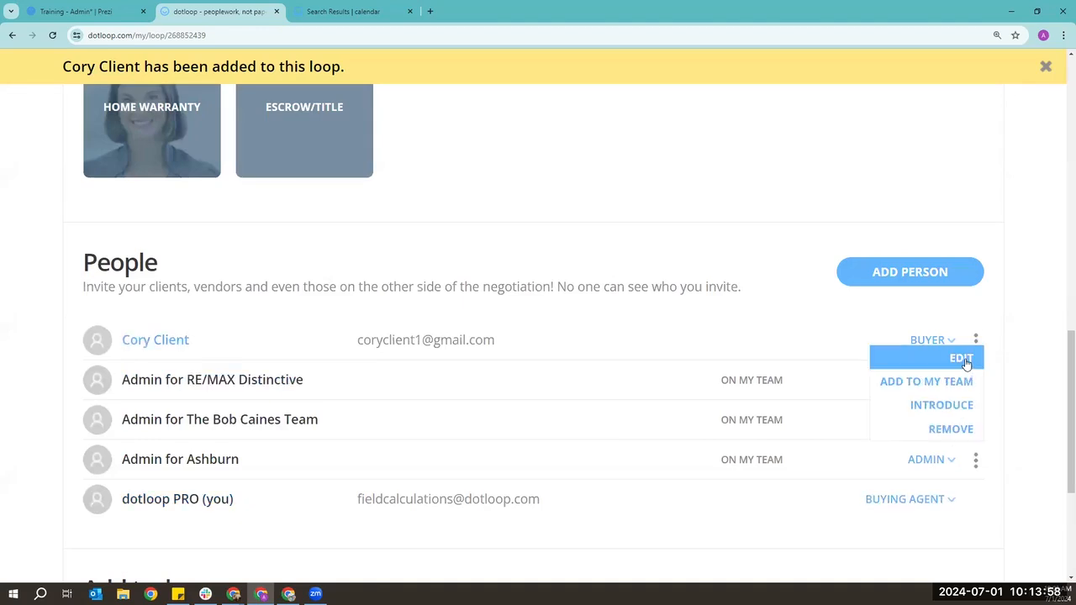
{"action": "left_click", "coordinate": [1024, 383]}
{"action": "scroll", "coordinate": [1040, 424], "scroll_direction": "up", "scroll_amount": 1}
{"action": "scroll", "coordinate": [841, 387], "scroll_direction": "up", "scroll_amount": 1}
{"action": "scroll", "coordinate": [761, 378], "scroll_direction": "down", "scroll_amount": 1}
{"action": "scroll", "coordinate": [780, 420], "scroll_direction": "up", "scroll_amount": 5}
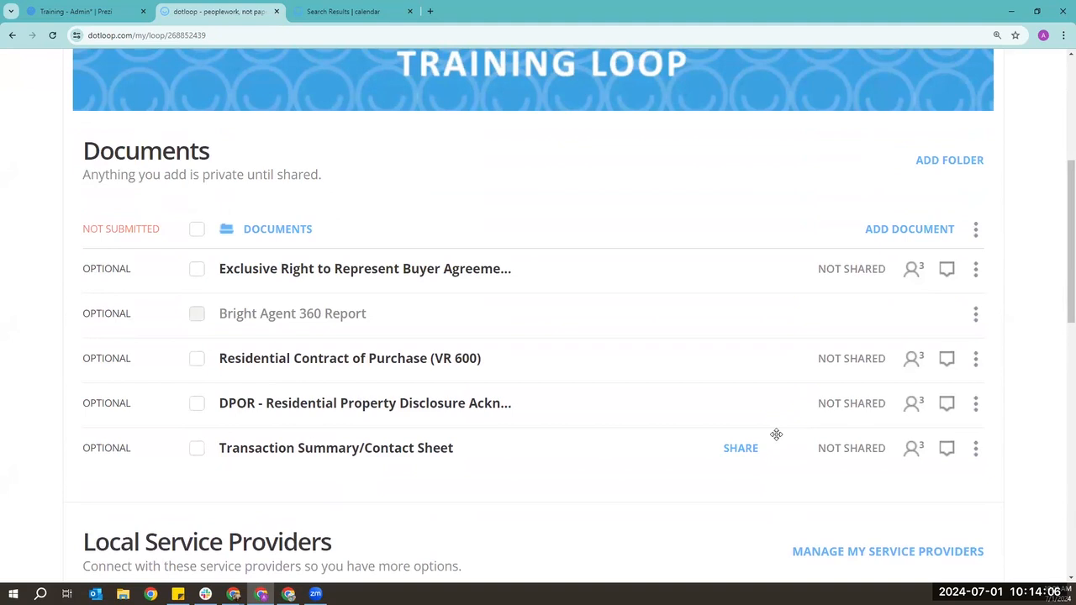
{"action": "scroll", "coordinate": [776, 434], "scroll_direction": "up", "scroll_amount": 2}
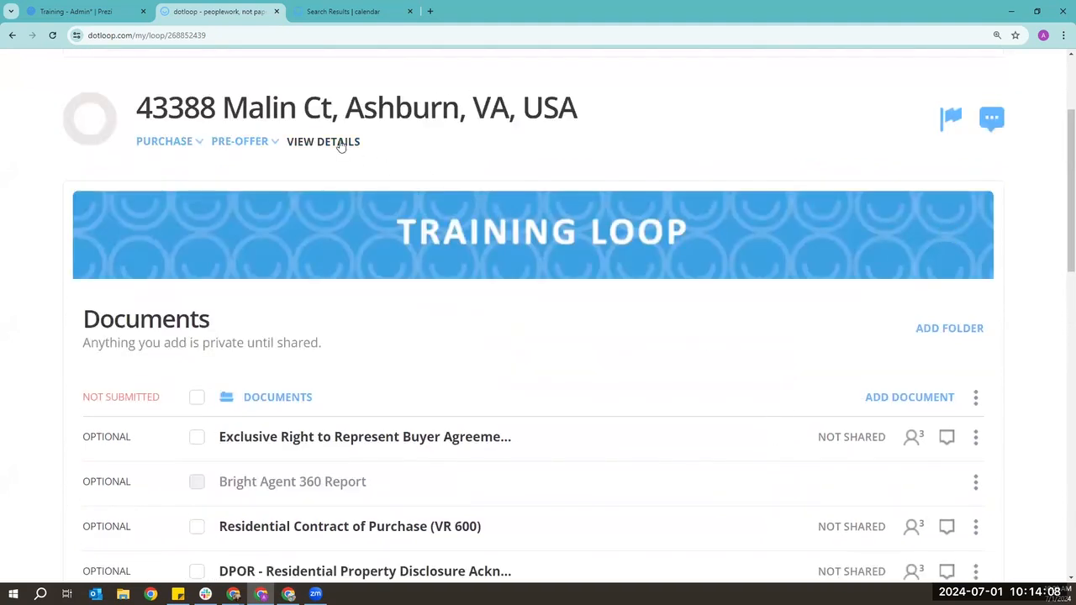
{"action": "scroll", "coordinate": [584, 311], "scroll_direction": "down", "scroll_amount": 2}
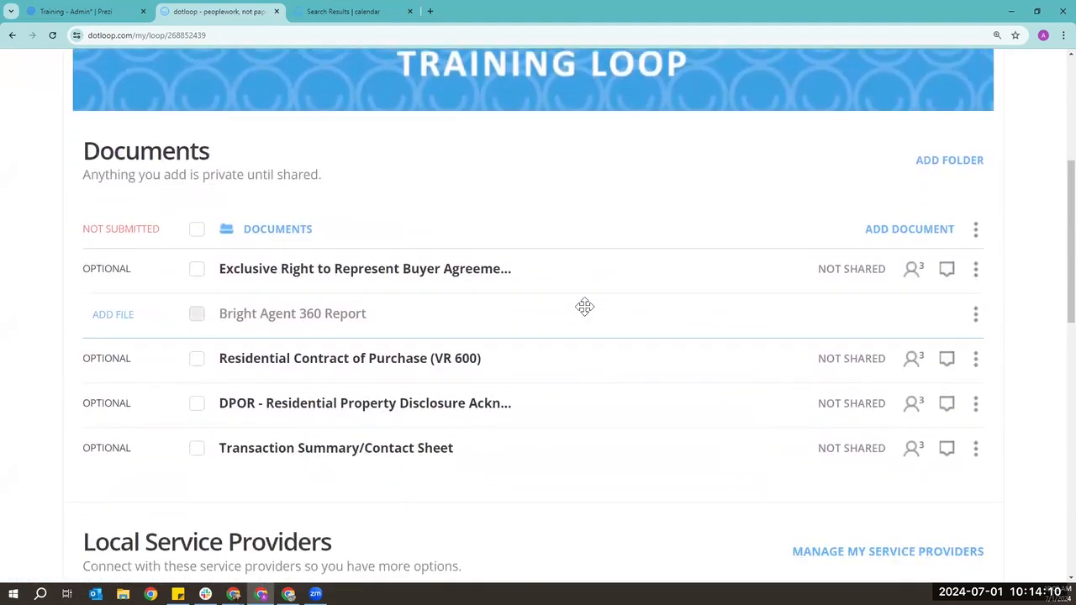
{"action": "scroll", "coordinate": [584, 307], "scroll_direction": "down", "scroll_amount": 8}
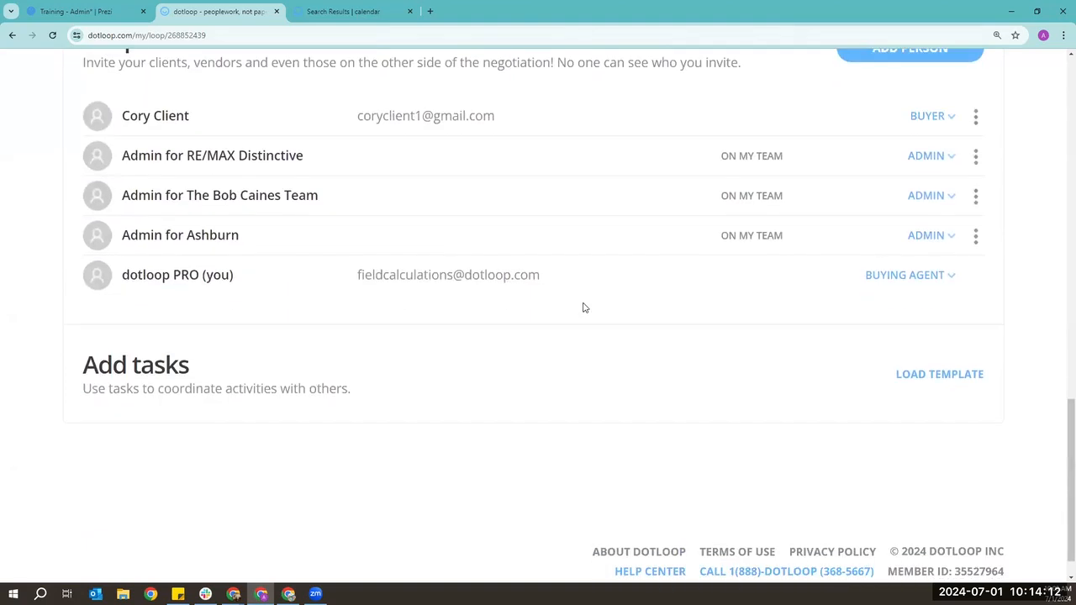
{"action": "scroll", "coordinate": [583, 307], "scroll_direction": "down", "scroll_amount": 1}
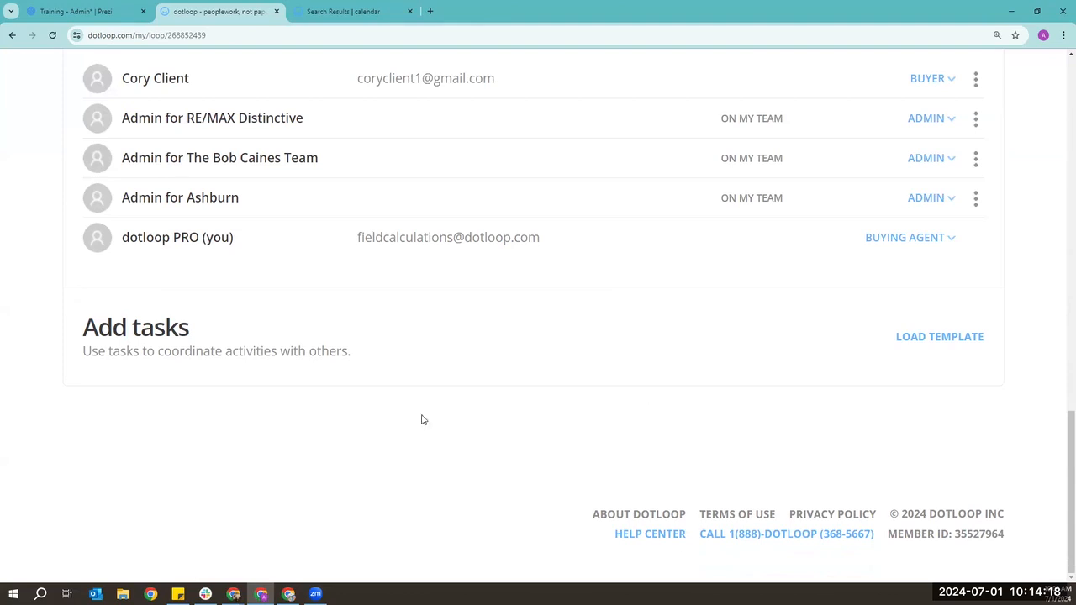
- Load the Buying Checklist task list template into the loop's tasks
{"action": "left_click", "coordinate": [941, 337]}
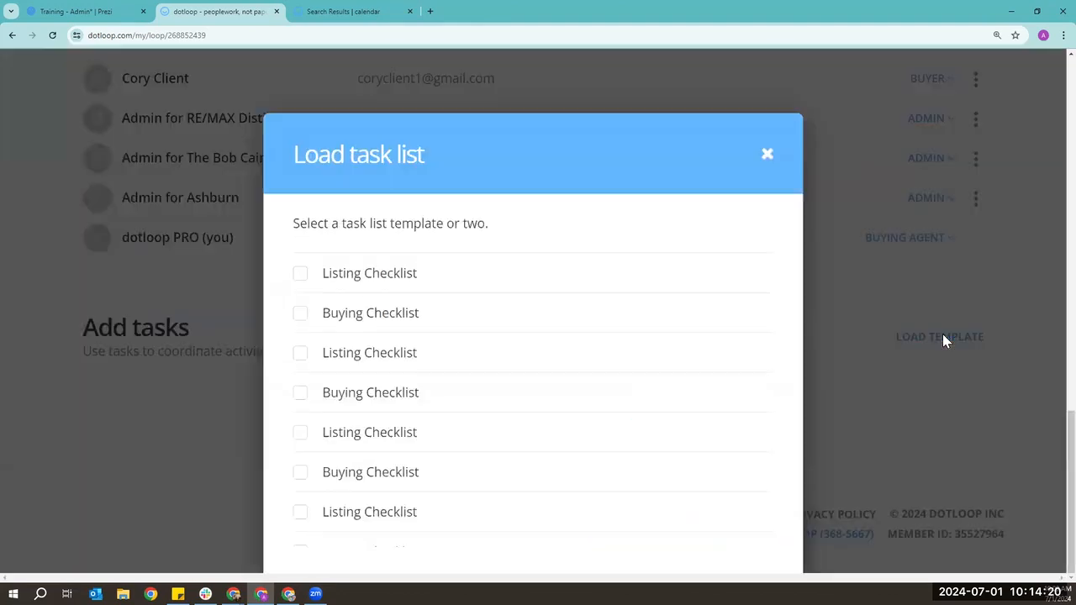
{"action": "left_click", "coordinate": [300, 323]}
{"action": "scroll", "coordinate": [782, 454], "scroll_direction": "down", "scroll_amount": 1}
{"action": "left_click", "coordinate": [754, 525]}
{"action": "scroll", "coordinate": [925, 454], "scroll_direction": "up", "scroll_amount": 7}
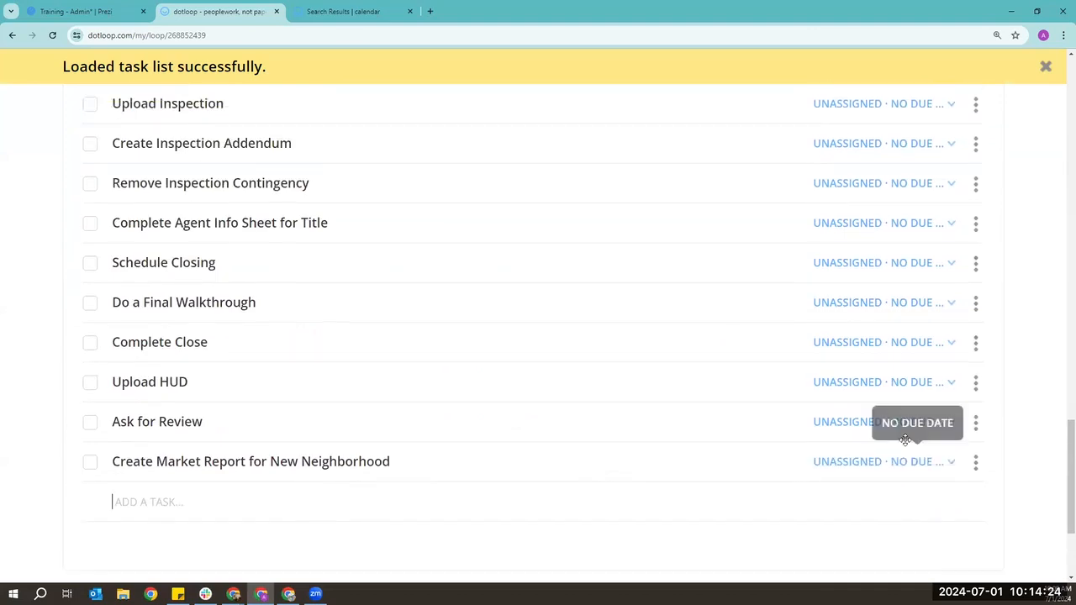
{"action": "left_click", "coordinate": [925, 453]}
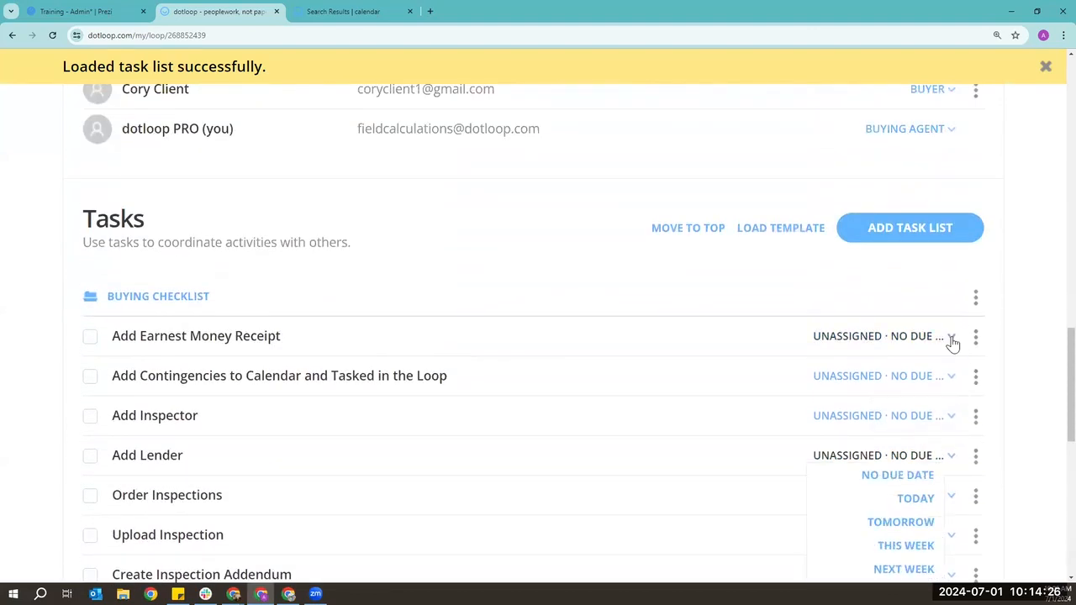
{"action": "left_click", "coordinate": [951, 336]}
{"action": "scroll", "coordinate": [945, 450], "scroll_direction": "down", "scroll_amount": 2}
{"action": "left_click", "coordinate": [945, 450]}
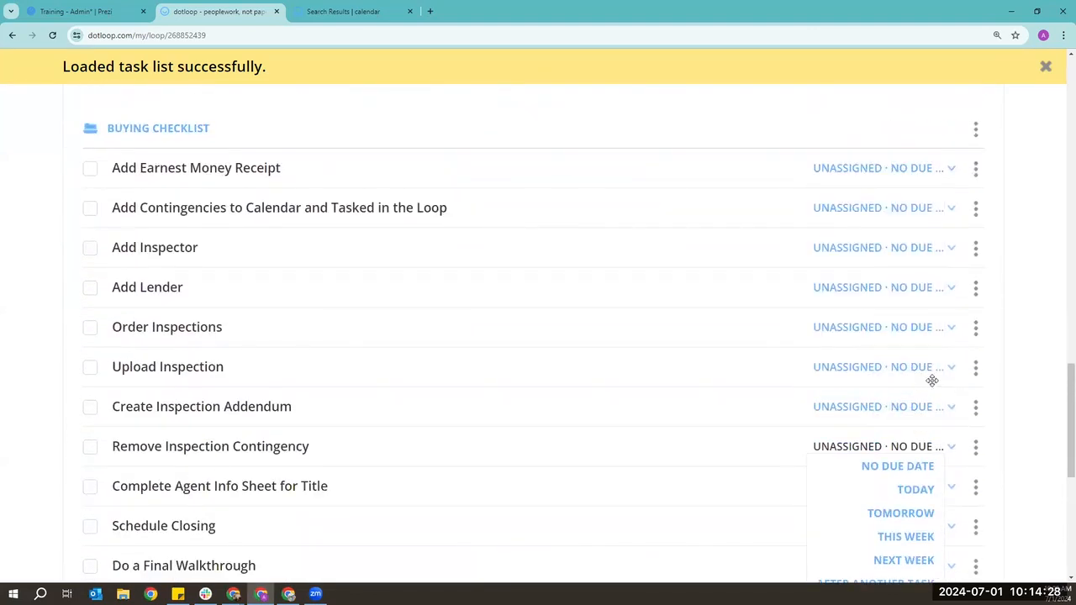
{"action": "left_click", "coordinate": [950, 175]}
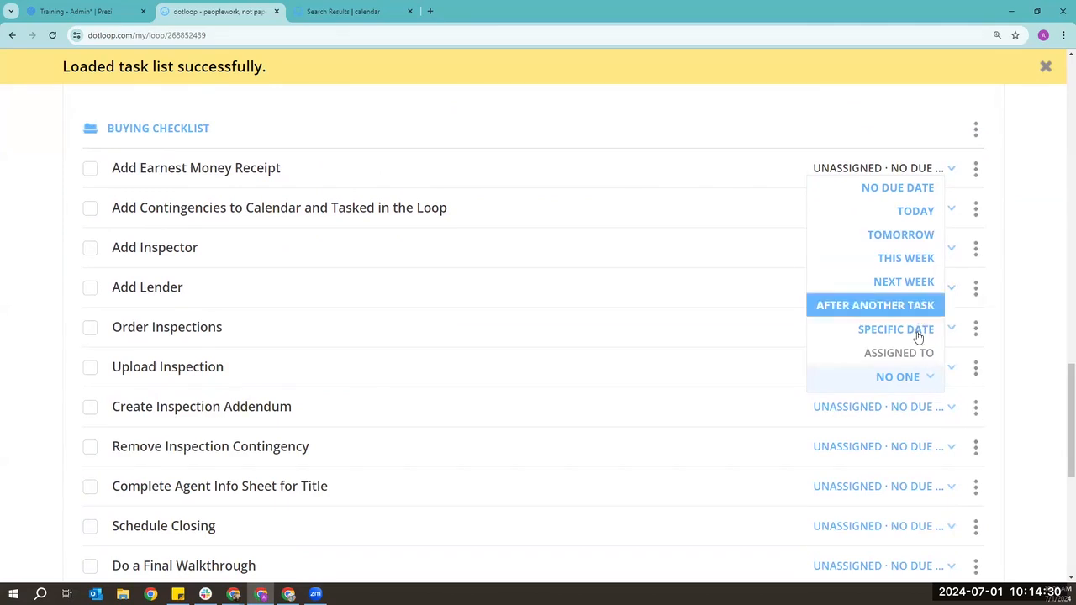
{"action": "left_click", "coordinate": [917, 376]}
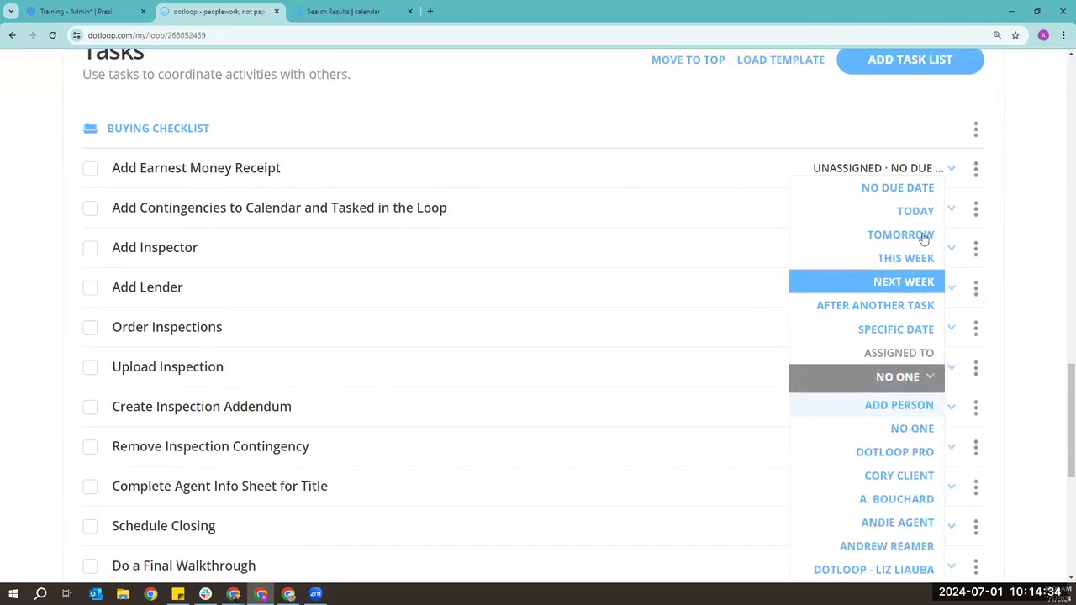
{"action": "left_click", "coordinate": [891, 329]}
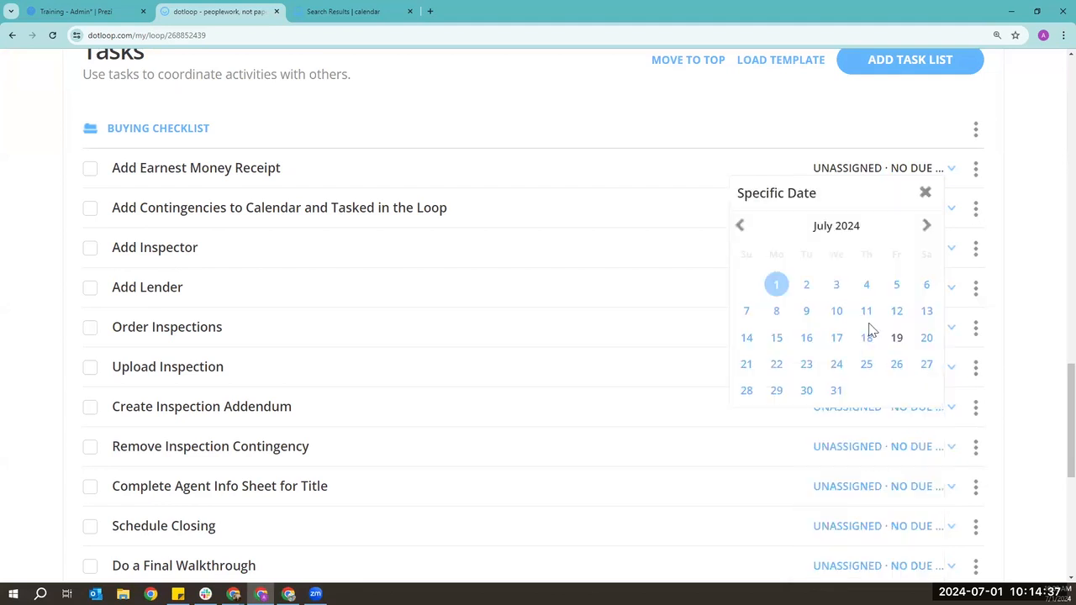
{"action": "left_click", "coordinate": [1051, 258]}
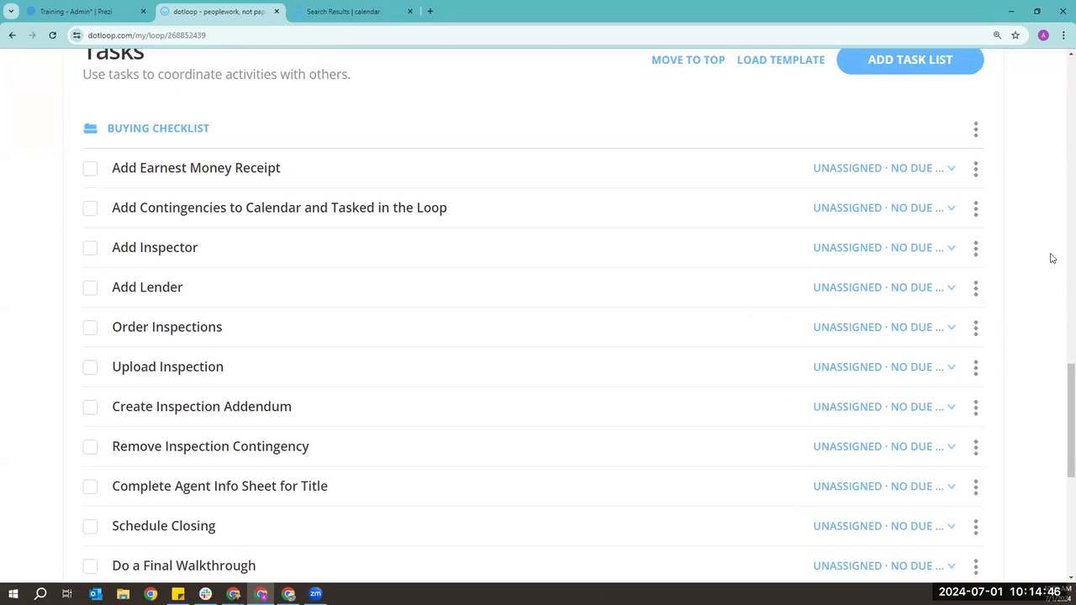
{"action": "scroll", "coordinate": [1051, 259], "scroll_direction": "up", "scroll_amount": 1}
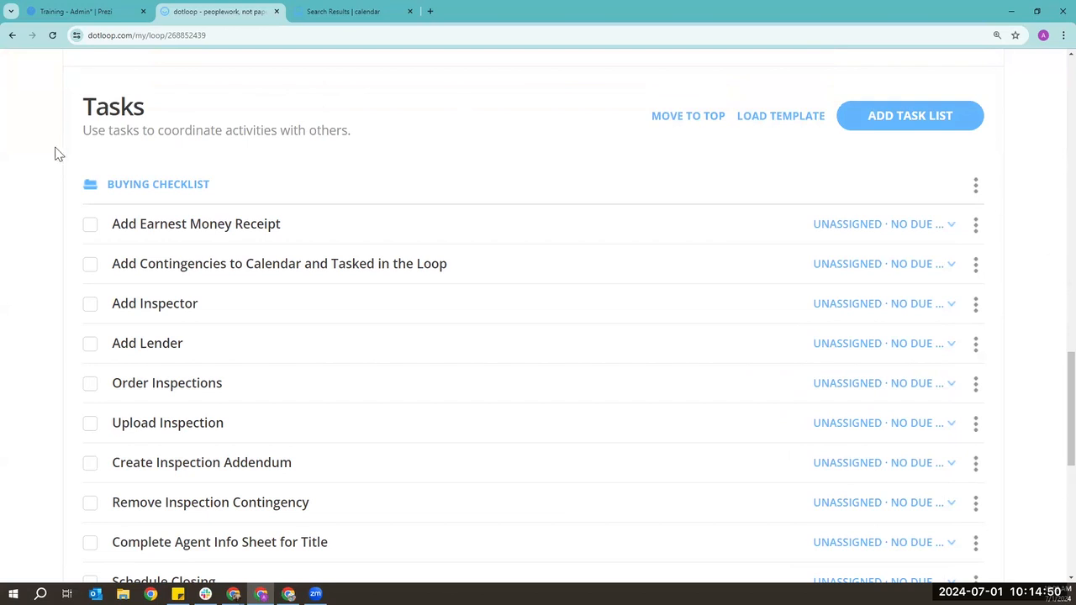
{"action": "left_click", "coordinate": [91, 227]}
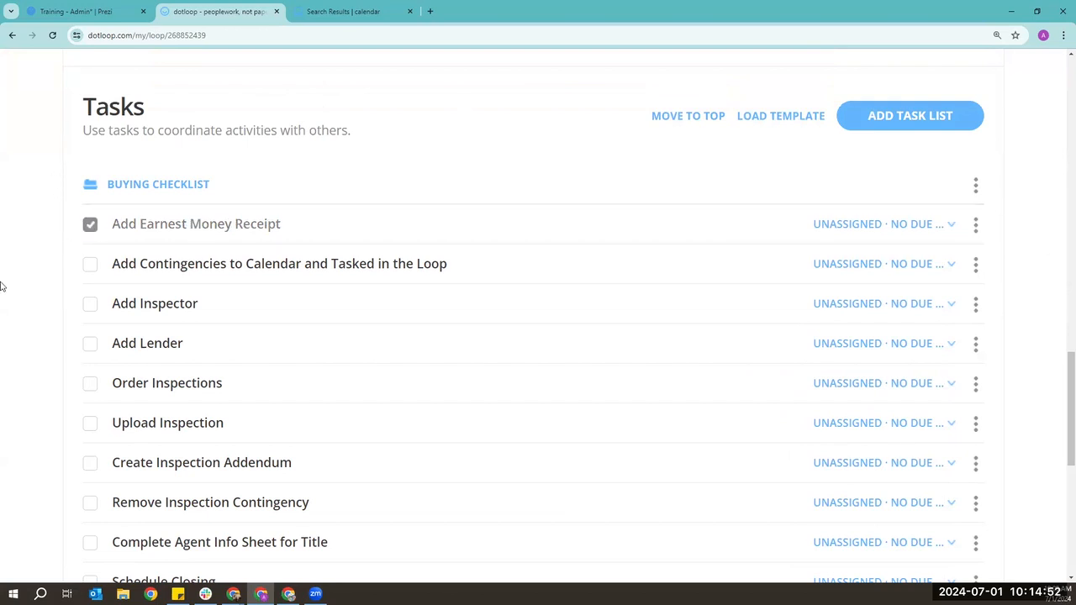
{"action": "scroll", "coordinate": [25, 310], "scroll_direction": "up", "scroll_amount": 1}
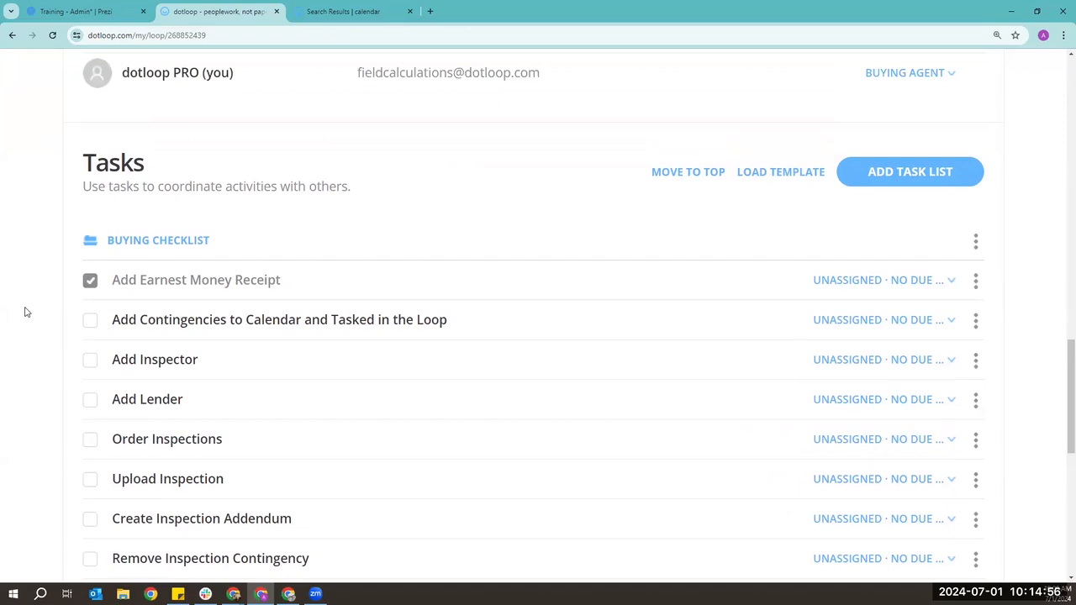
{"action": "scroll", "coordinate": [290, 346], "scroll_direction": "up", "scroll_amount": 1}
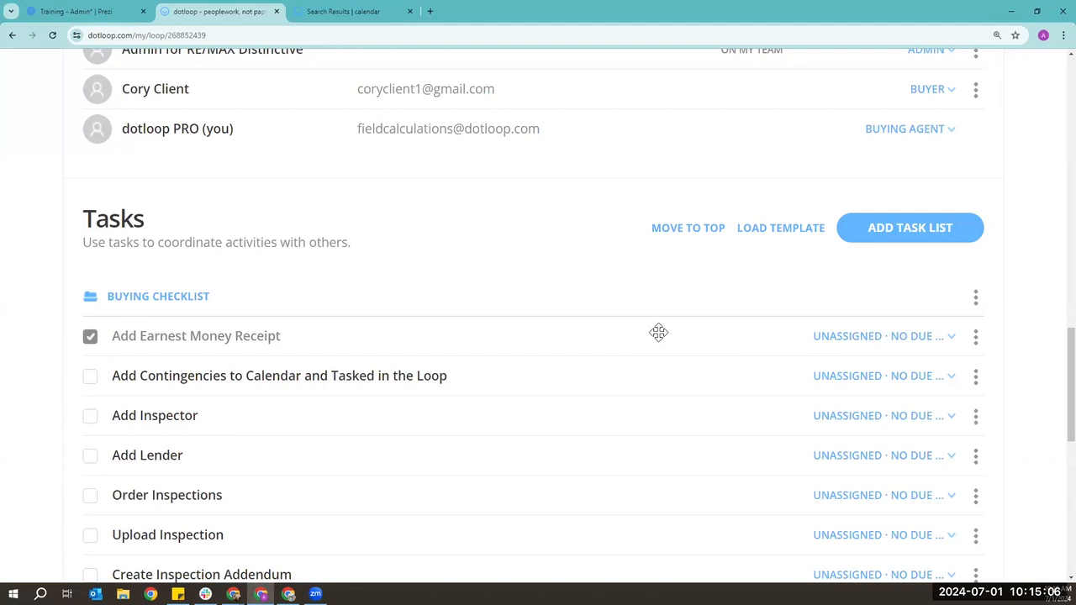
{"action": "scroll", "coordinate": [664, 370], "scroll_direction": "up", "scroll_amount": 2}
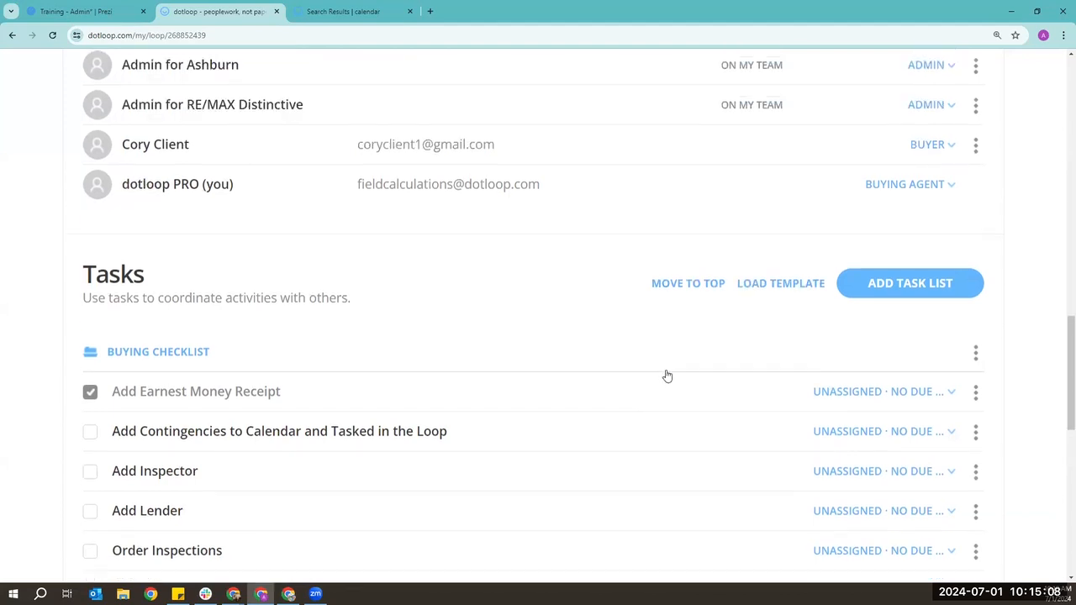
{"action": "scroll", "coordinate": [690, 412], "scroll_direction": "up", "scroll_amount": 1}
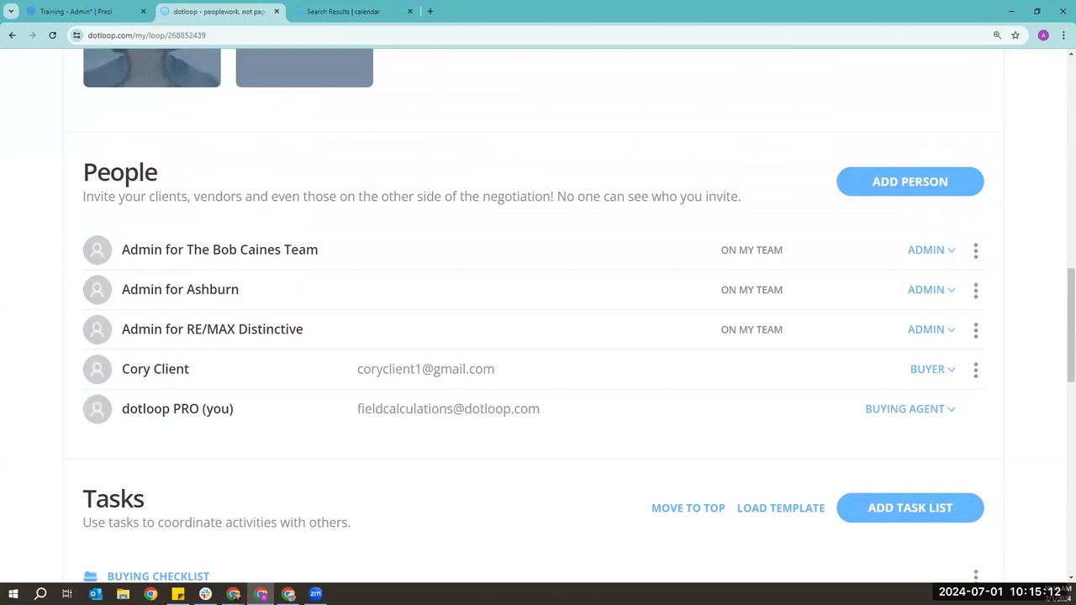
{"action": "scroll", "coordinate": [1048, 378], "scroll_direction": "down", "scroll_amount": 2}
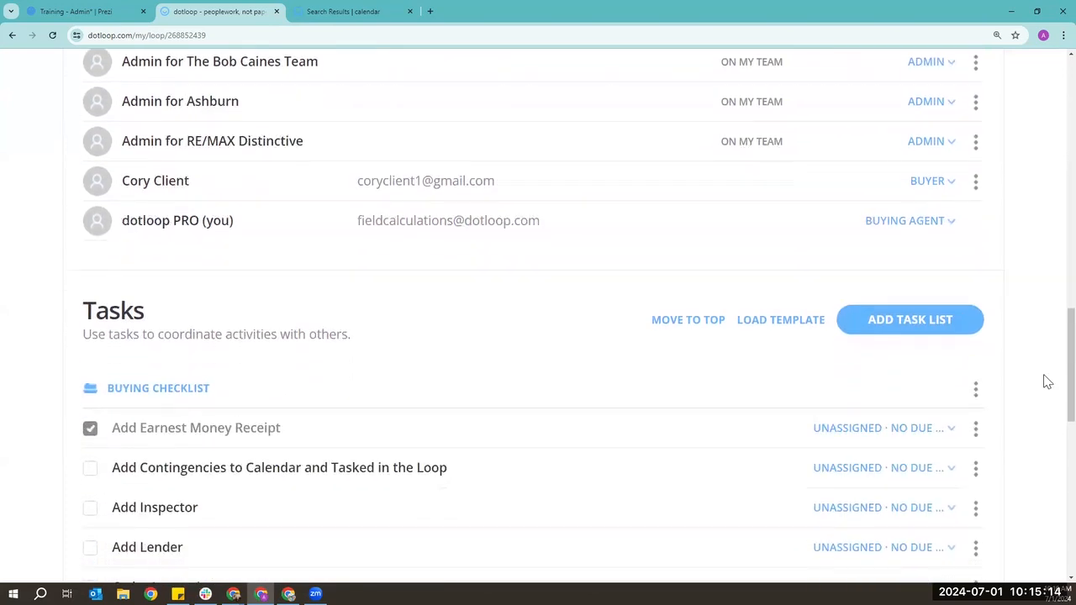
{"action": "scroll", "coordinate": [1048, 383], "scroll_direction": "down", "scroll_amount": 1}
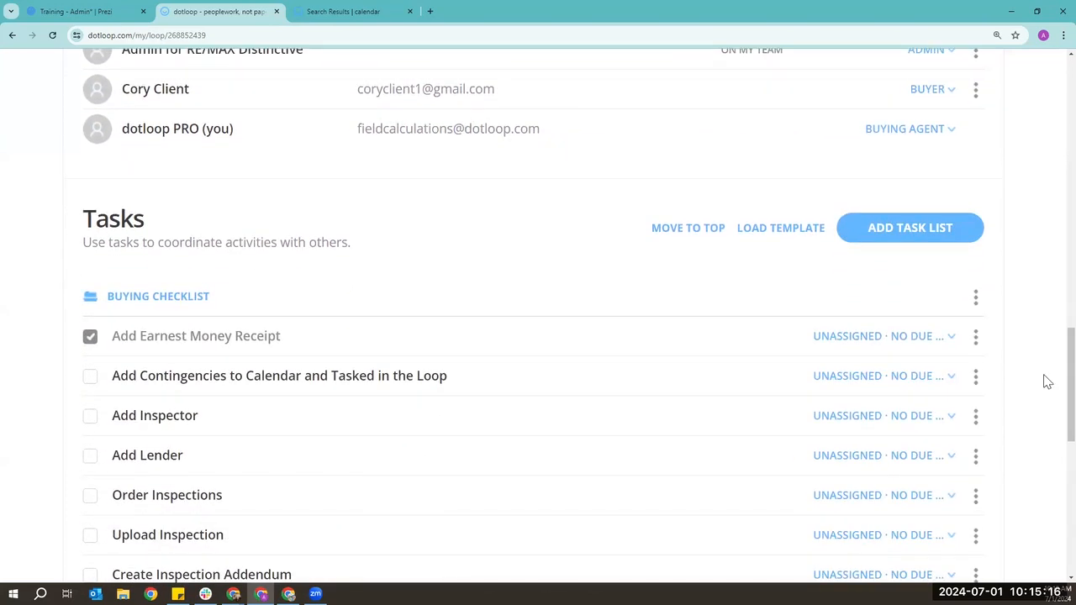
{"action": "left_click", "coordinate": [977, 300]}
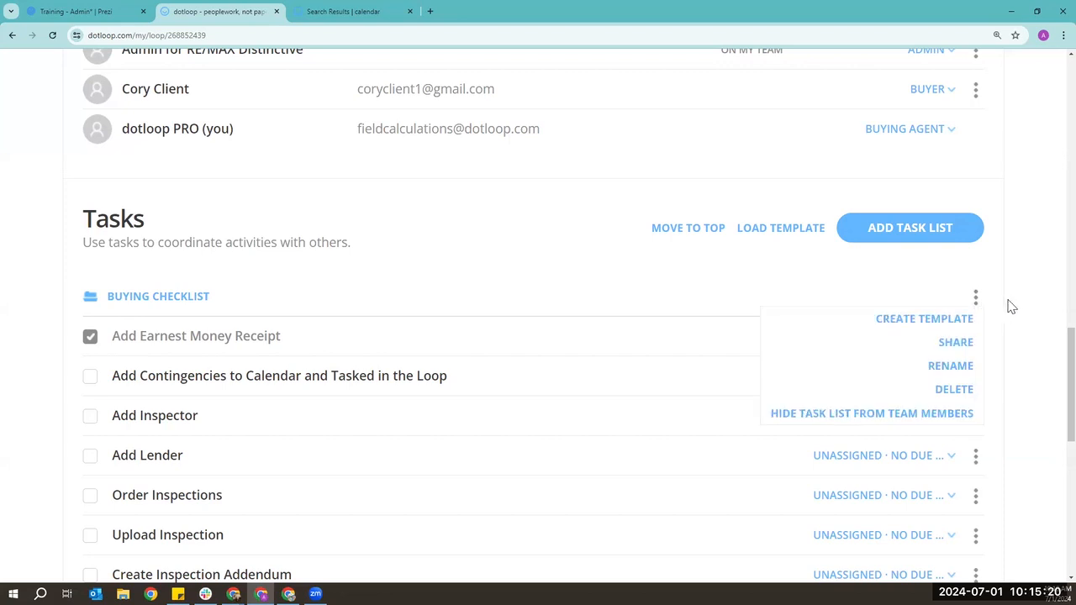
{"action": "left_click", "coordinate": [1012, 307]}
{"action": "scroll", "coordinate": [1012, 307], "scroll_direction": "up", "scroll_amount": 1}
{"action": "scroll", "coordinate": [1011, 307], "scroll_direction": "down", "scroll_amount": 1}
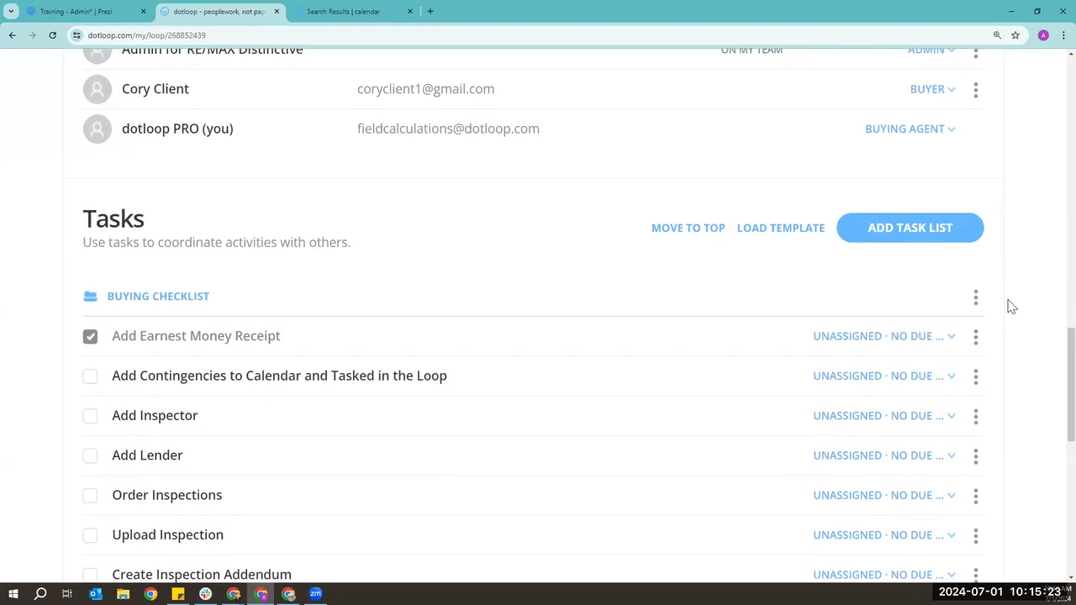
{"action": "left_click", "coordinate": [954, 339]}
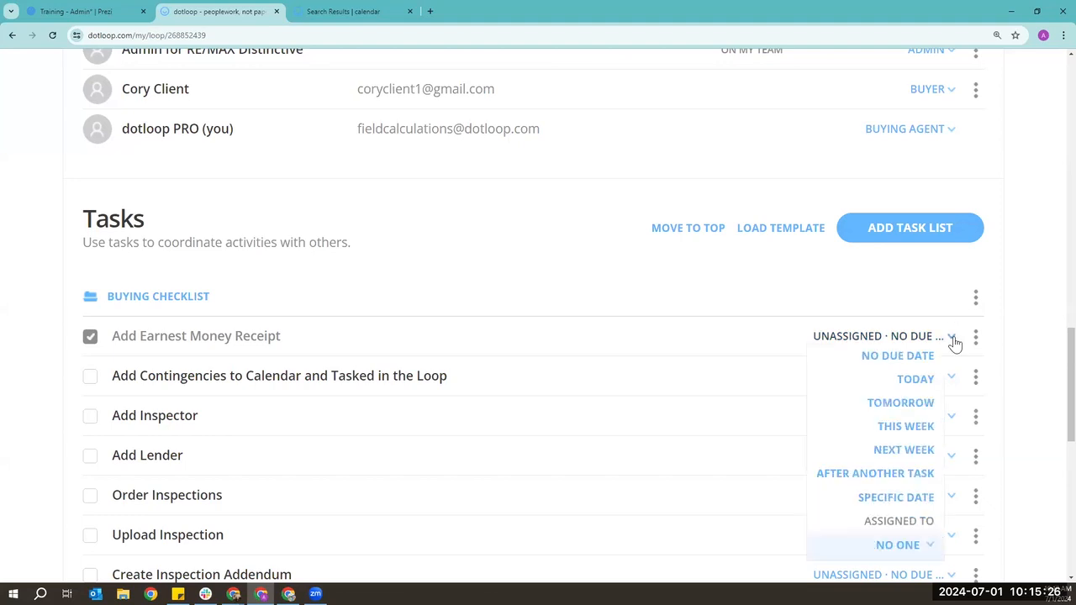
{"action": "scroll", "coordinate": [956, 343], "scroll_direction": "down", "scroll_amount": 2}
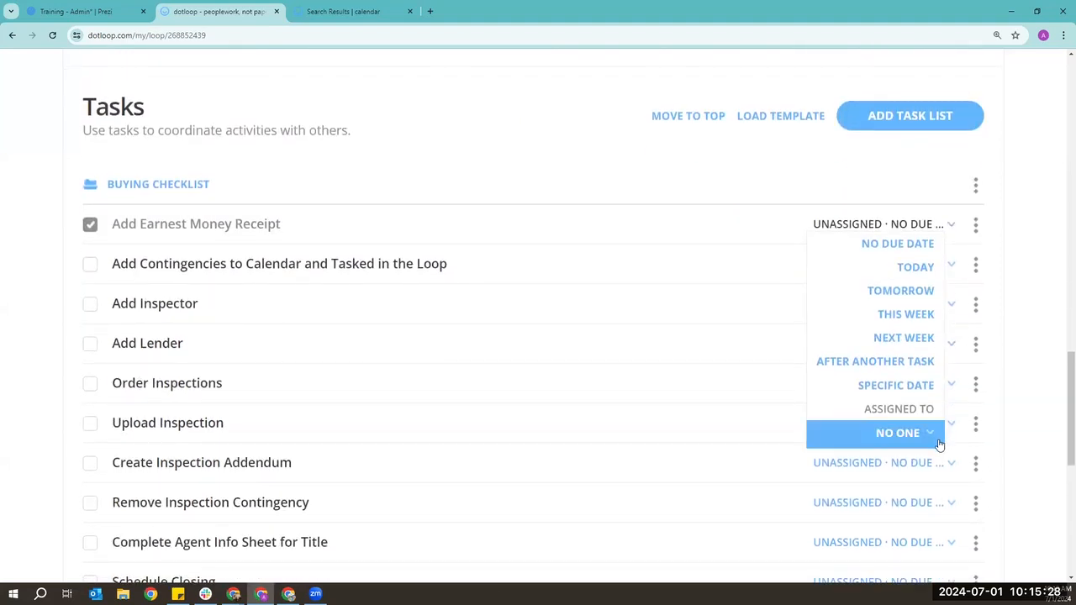
{"action": "left_click", "coordinate": [1036, 370]}
{"action": "scroll", "coordinate": [1036, 398], "scroll_direction": "up", "scroll_amount": 5}
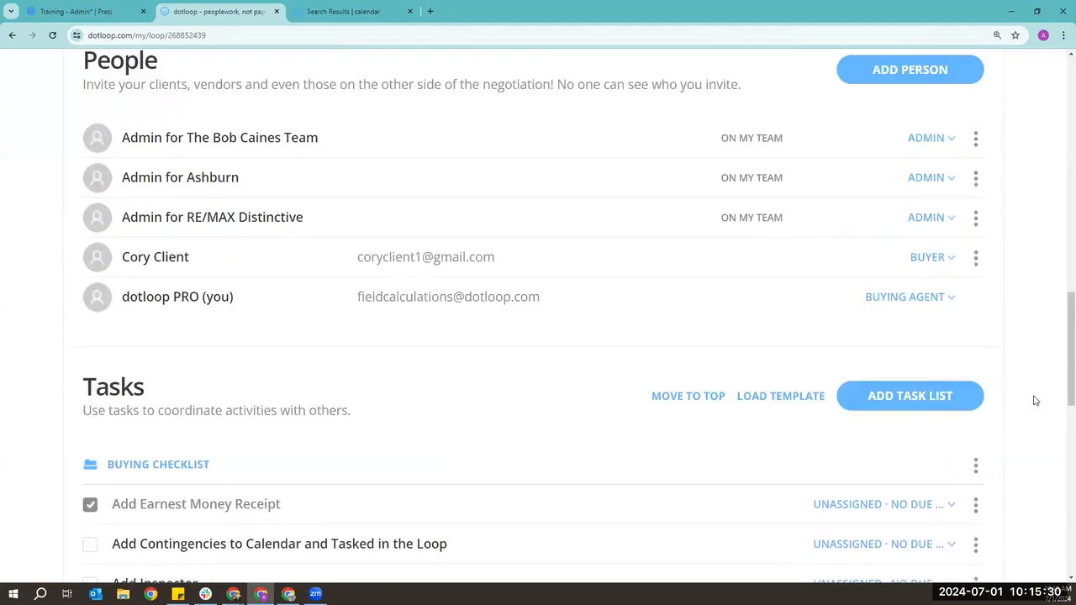
{"action": "scroll", "coordinate": [1036, 400], "scroll_direction": "up", "scroll_amount": 2}
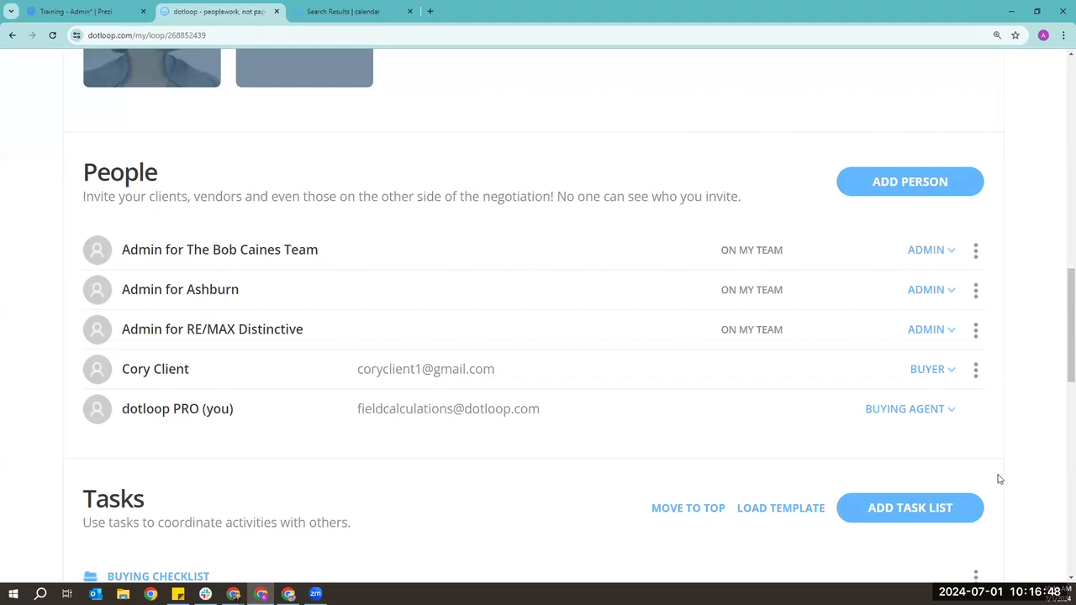
- Tick the buyer agreement, VR 600 contract and DPOR disclosure in the Documents list
{"action": "scroll", "coordinate": [1000, 479], "scroll_direction": "up", "scroll_amount": 7}
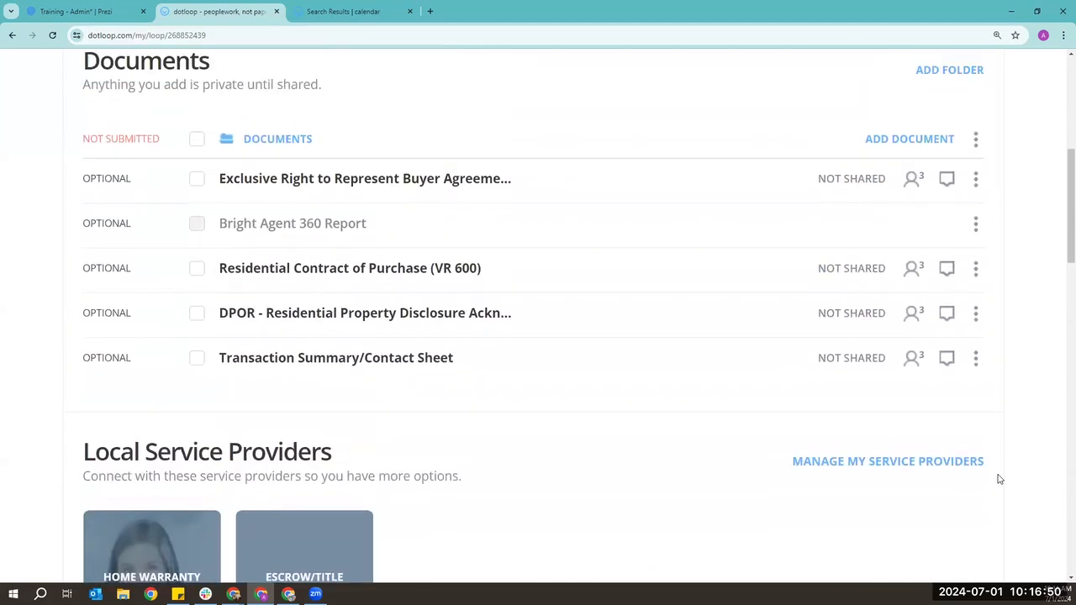
{"action": "scroll", "coordinate": [1000, 480], "scroll_direction": "up", "scroll_amount": 1}
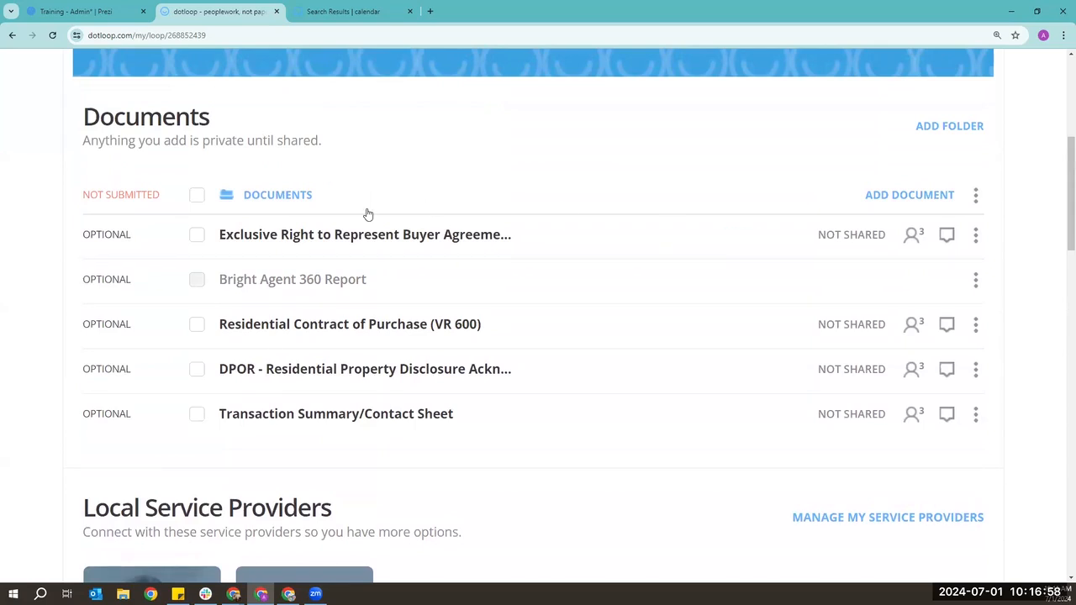
{"action": "scroll", "coordinate": [323, 243], "scroll_direction": "up", "scroll_amount": 1}
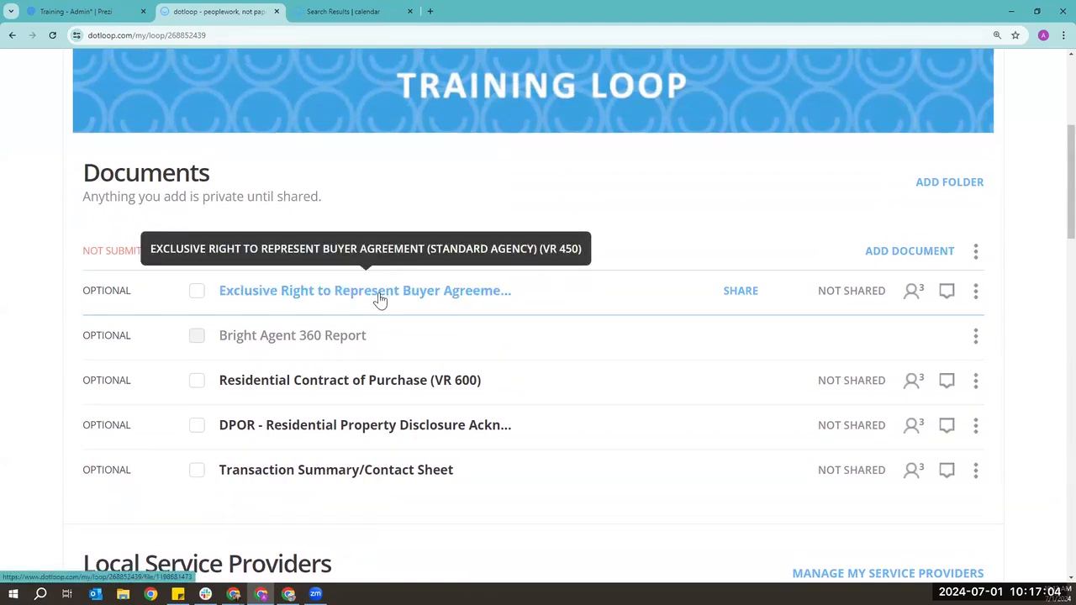
{"action": "left_click", "coordinate": [197, 291]}
{"action": "left_click", "coordinate": [197, 380]}
{"action": "left_click", "coordinate": [197, 424]}
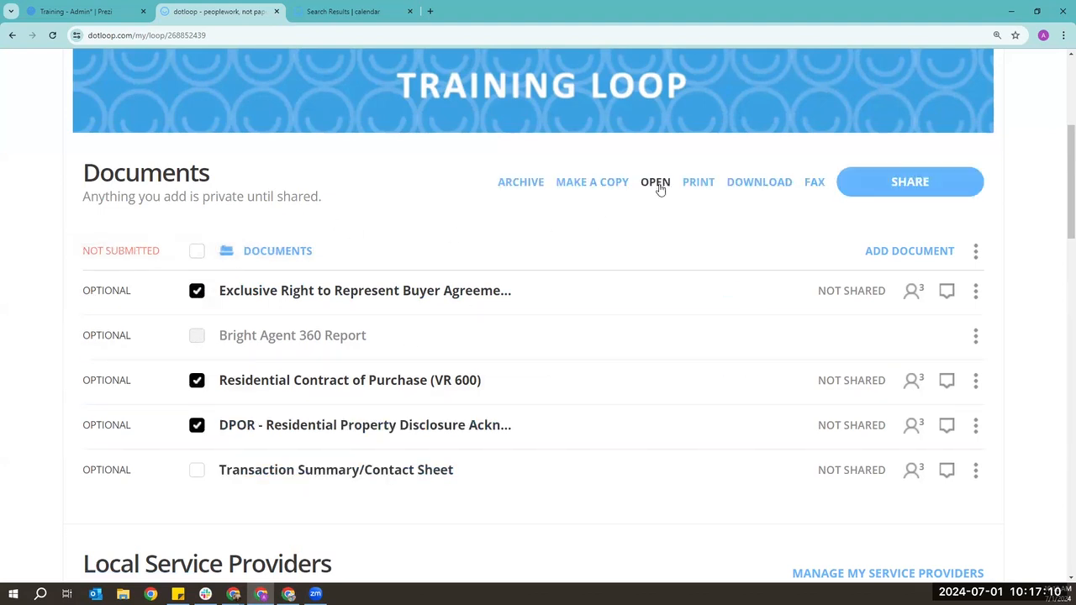
- Open the buyer agreement's autofill form and enter 'Company Name' as the agent company
{"action": "left_click", "coordinate": [342, 292]}
{"action": "scroll", "coordinate": [807, 312], "scroll_direction": "down", "scroll_amount": 2}
{"action": "scroll", "coordinate": [841, 350], "scroll_direction": "up", "scroll_amount": 5}
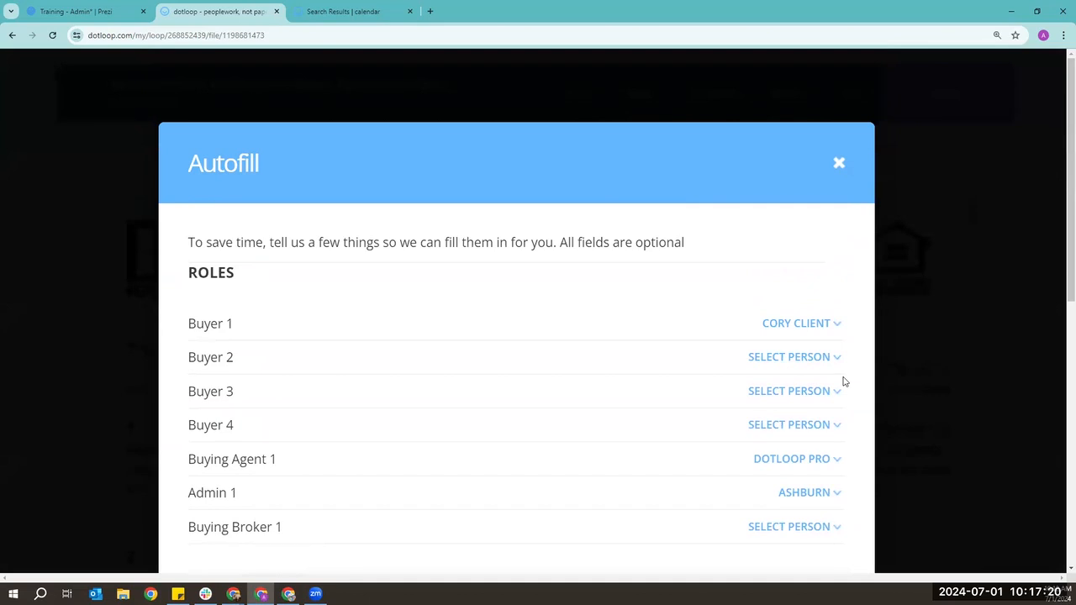
{"action": "scroll", "coordinate": [844, 382], "scroll_direction": "down", "scroll_amount": 4}
{"action": "scroll", "coordinate": [487, 269], "scroll_direction": "down", "scroll_amount": 3}
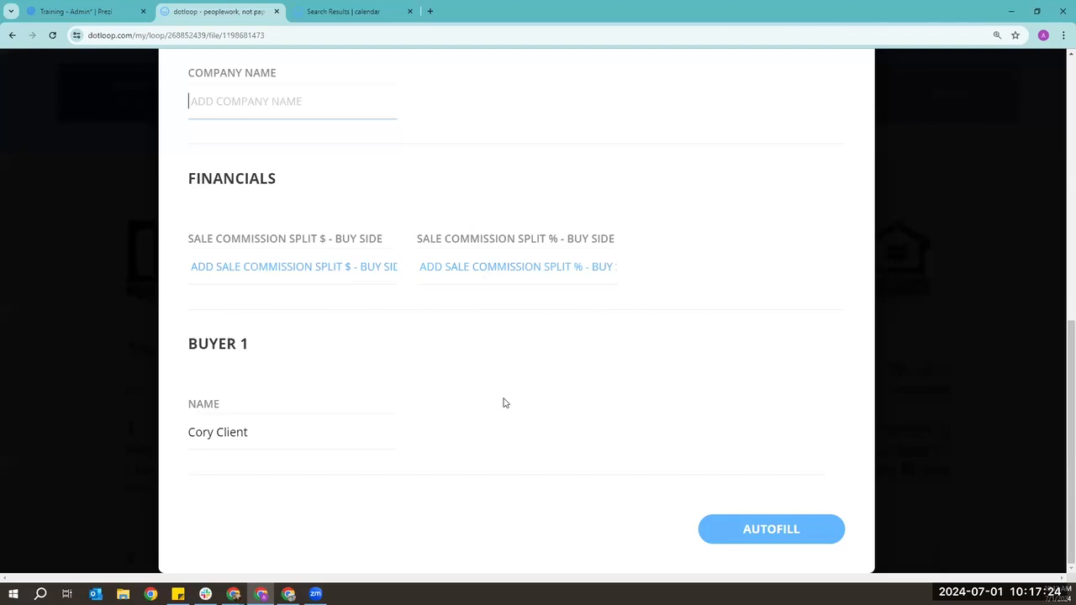
{"action": "scroll", "coordinate": [502, 402], "scroll_direction": "up", "scroll_amount": 2}
{"action": "scroll", "coordinate": [504, 408], "scroll_direction": "up", "scroll_amount": 2}
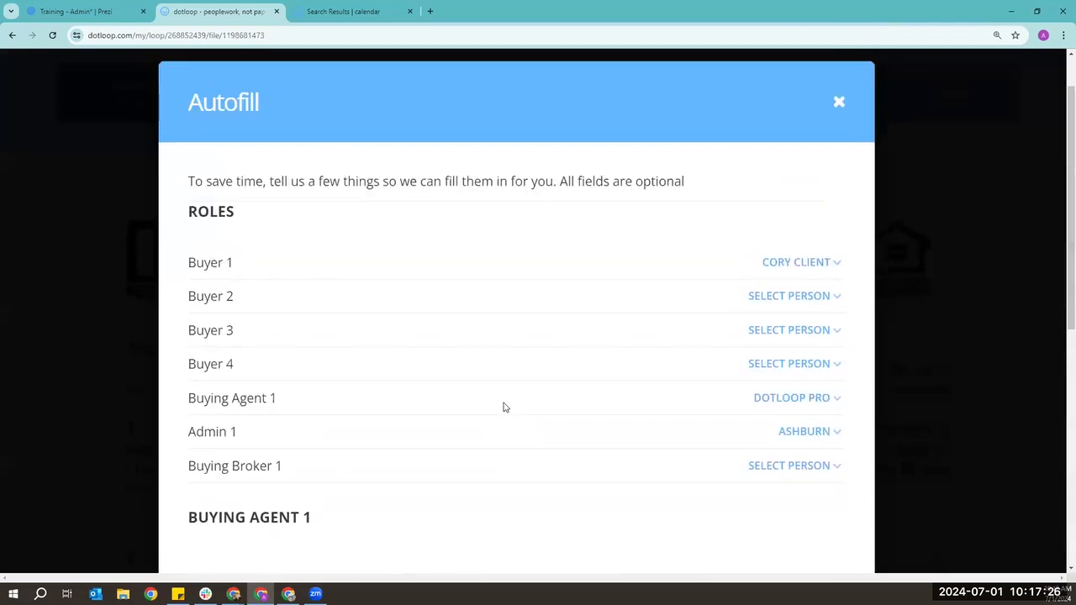
{"action": "scroll", "coordinate": [504, 408], "scroll_direction": "down", "scroll_amount": 4}
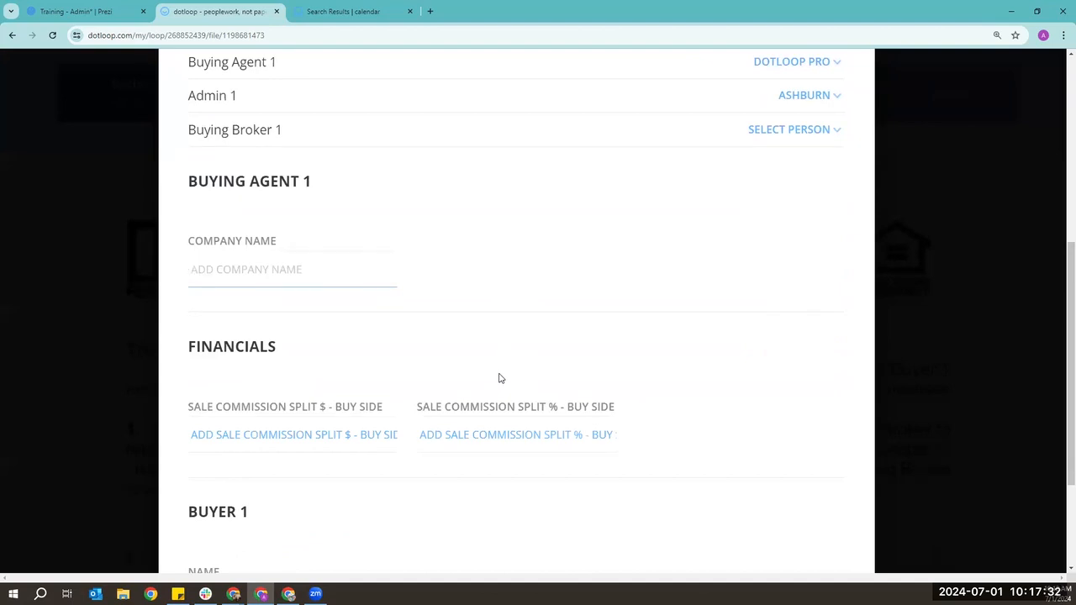
{"action": "scroll", "coordinate": [378, 275], "scroll_direction": "down", "scroll_amount": 1}
{"action": "type", "text": "Company "}
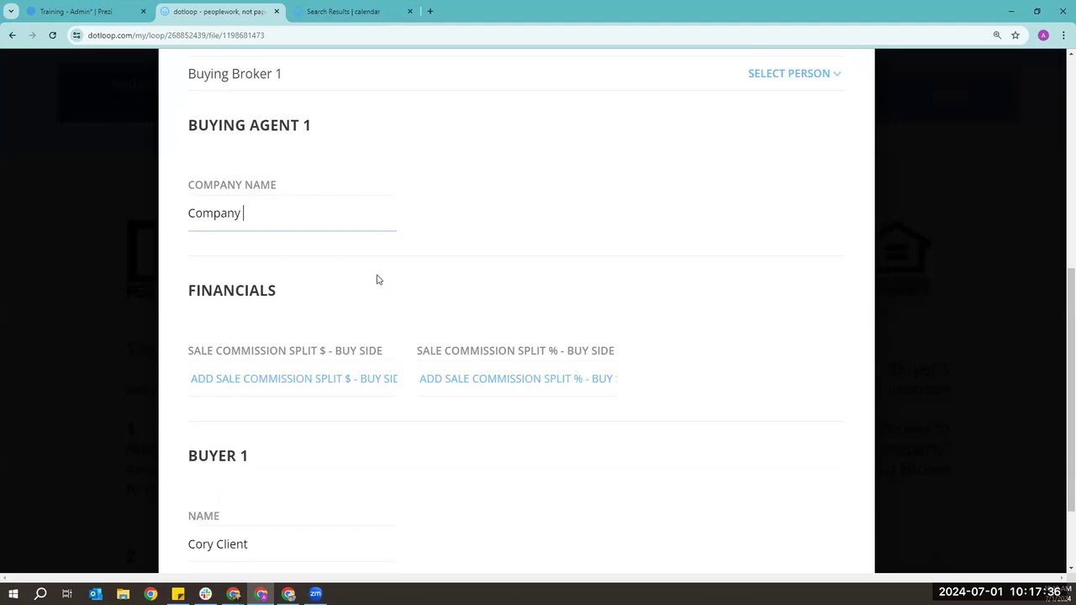
{"action": "type", "text": "Name"}
- Enter a 3% buy-side commission split and apply the autofill
{"action": "scroll", "coordinate": [378, 280], "scroll_direction": "down", "scroll_amount": 2}
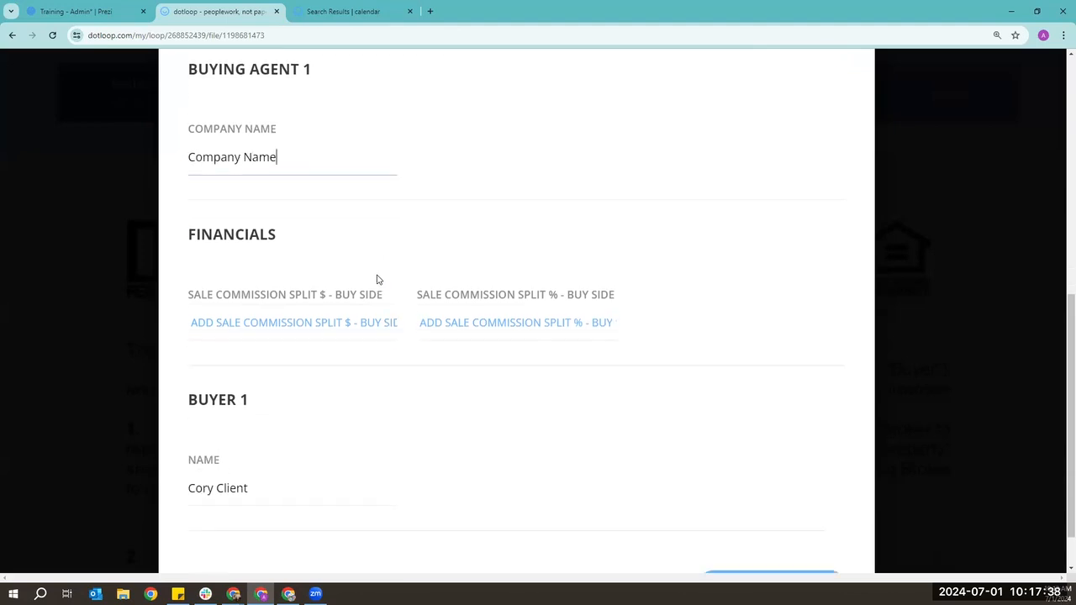
{"action": "left_click", "coordinate": [474, 266]}
{"action": "type", "text": "3"}
{"action": "left_click", "coordinate": [484, 304]}
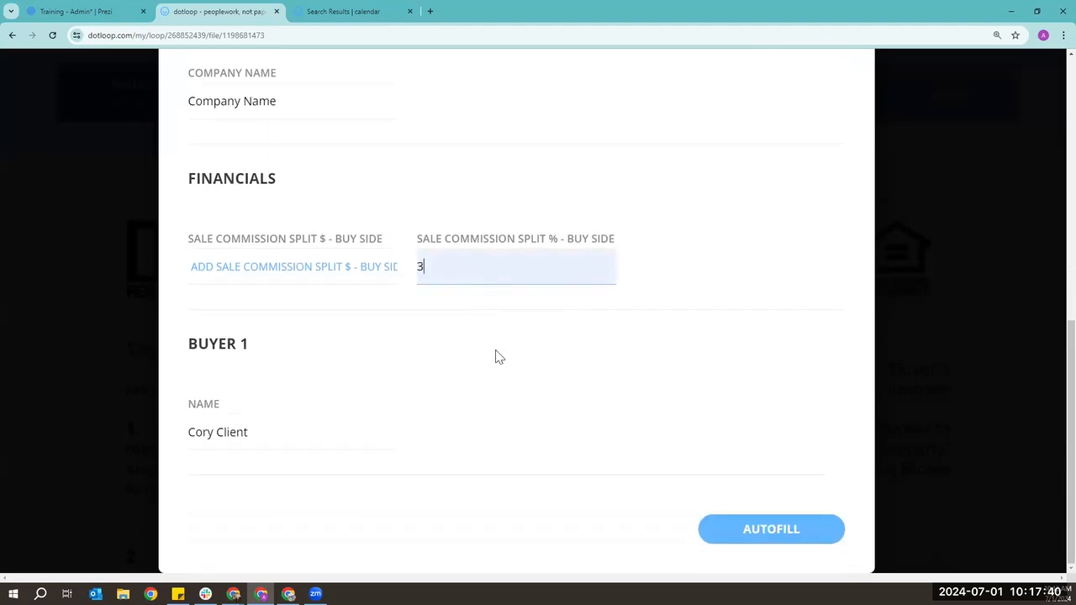
{"action": "left_click", "coordinate": [785, 540]}
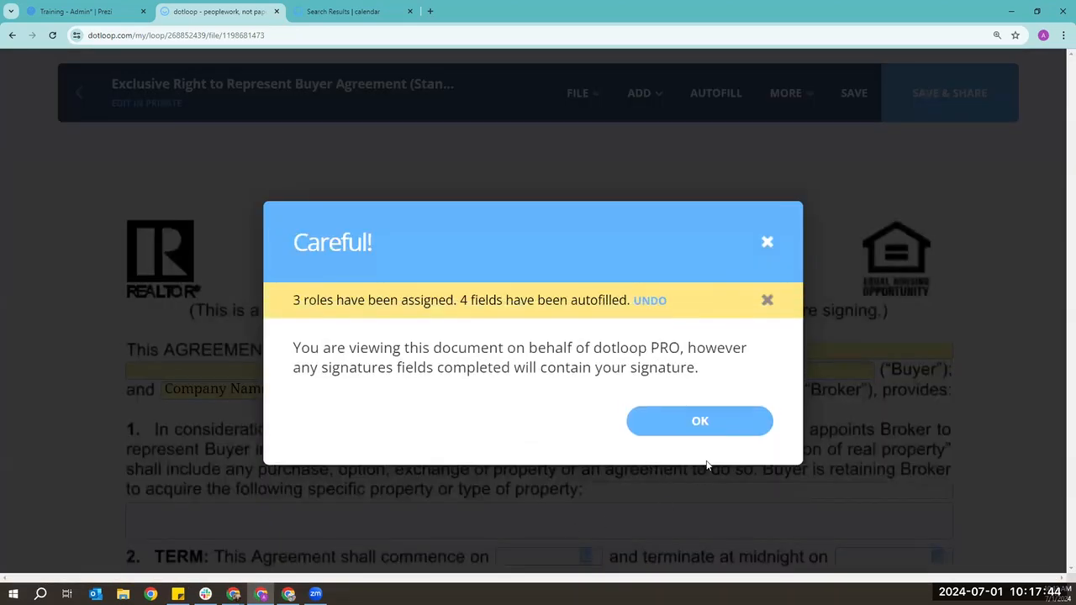
- Acknowledge the signing-on-behalf warning, save the agreement, and zoom the browser out
{"action": "left_click", "coordinate": [714, 431]}
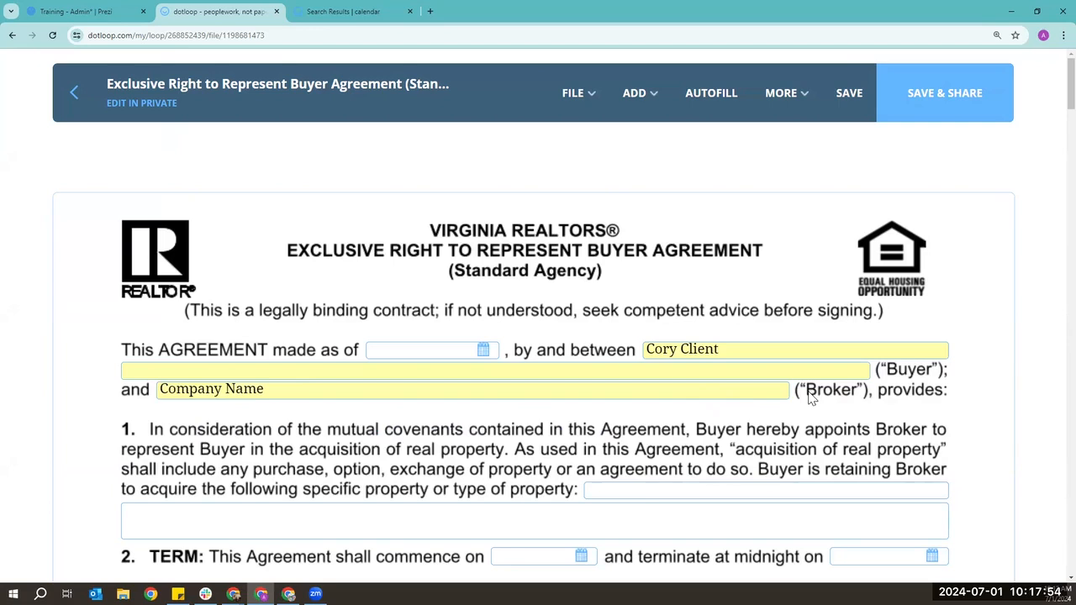
{"action": "left_click", "coordinate": [859, 115]}
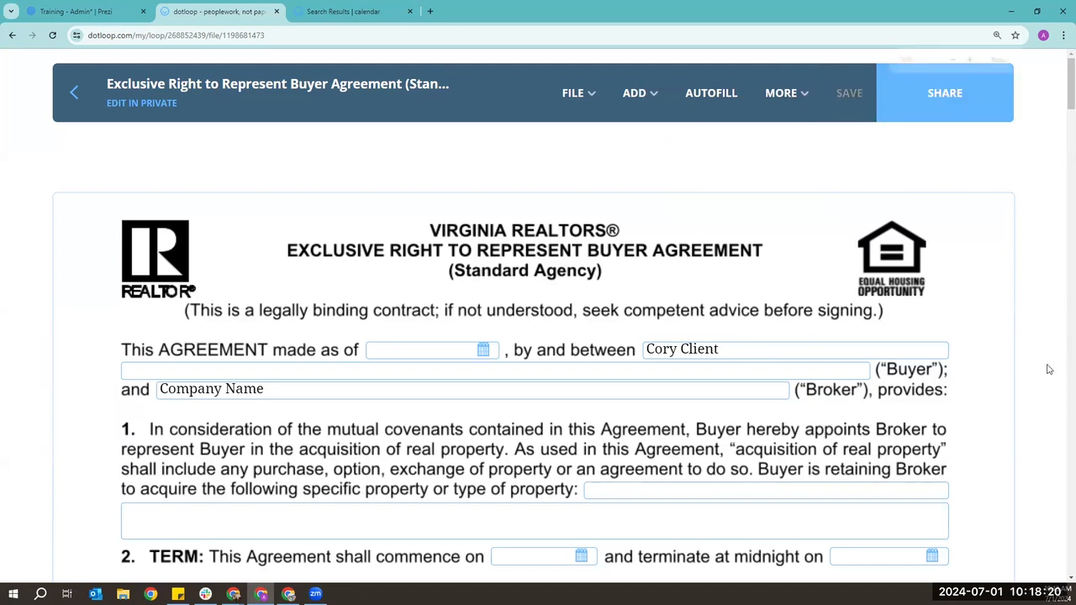
{"action": "key", "text": "ctrl+minus"}
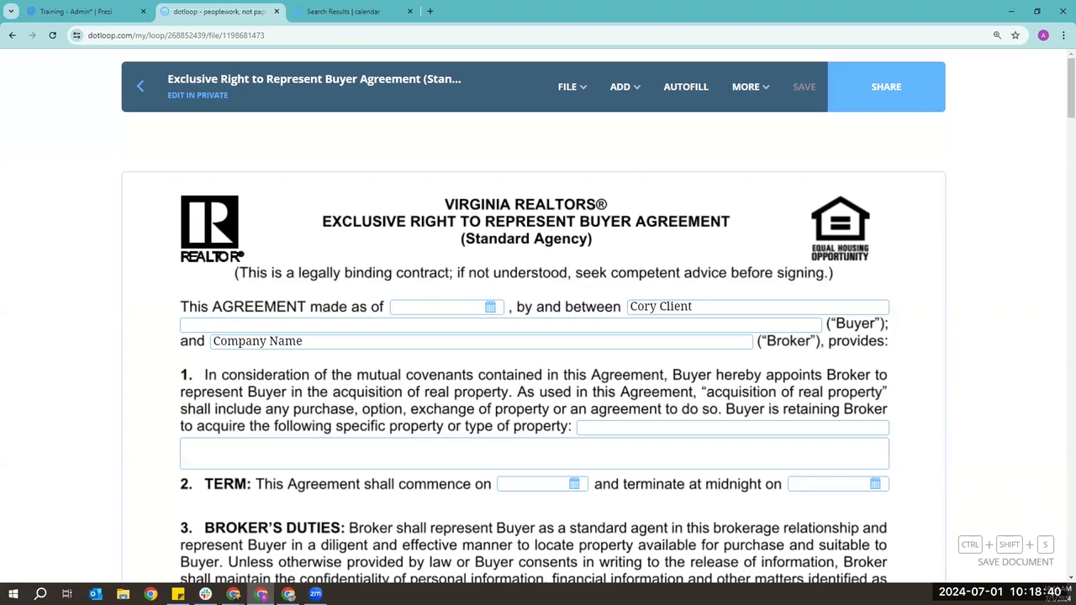
- Scroll past the fee paragraph down to section 10 Electronic Signatures' initial fields
{"action": "scroll", "coordinate": [617, 214], "scroll_direction": "down", "scroll_amount": 5}
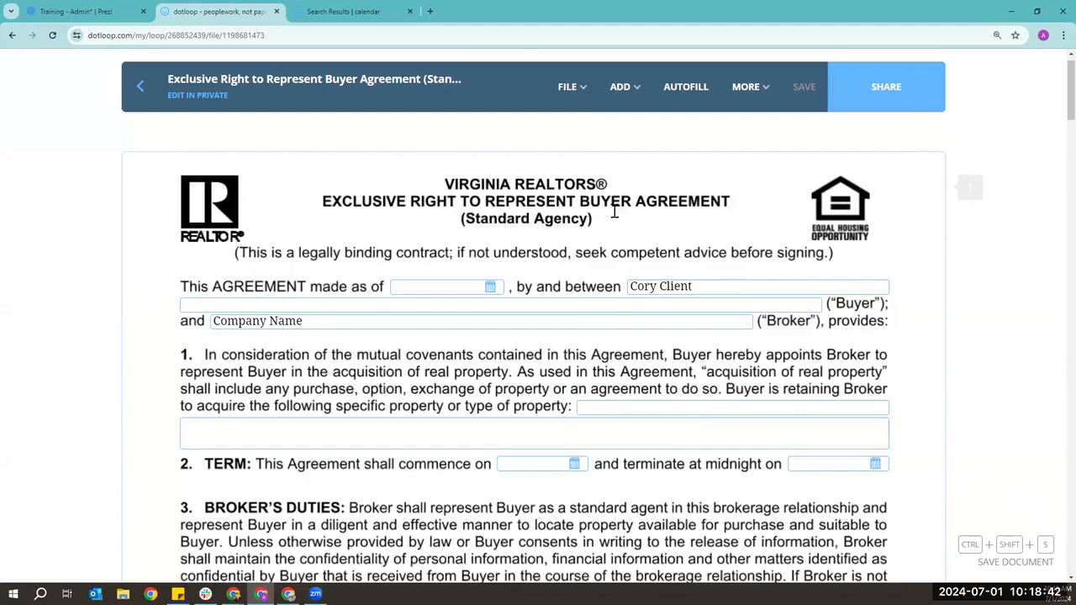
{"action": "scroll", "coordinate": [623, 224], "scroll_direction": "down", "scroll_amount": 5}
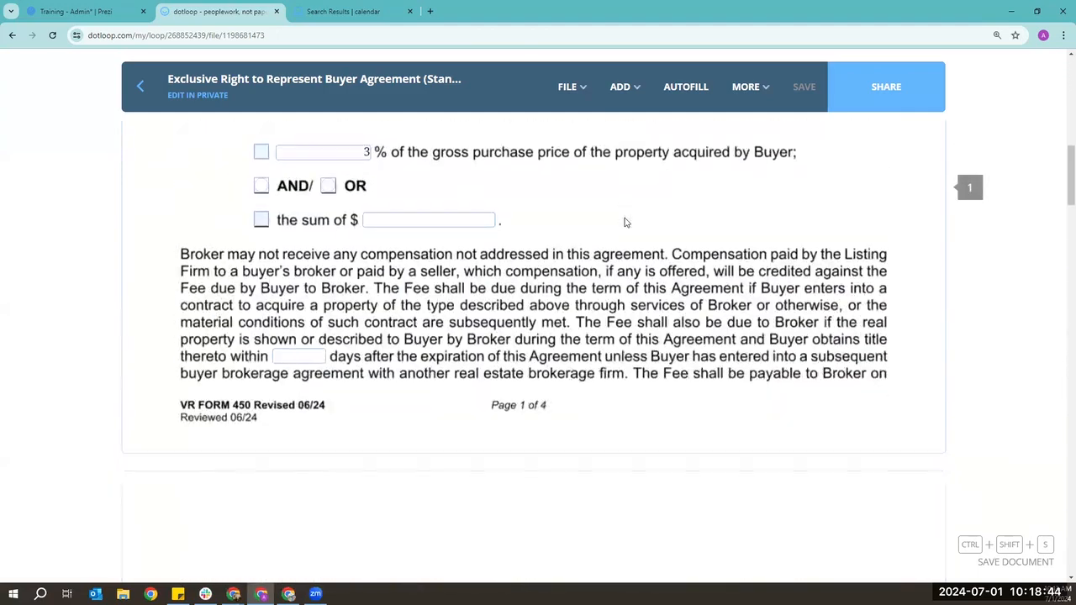
{"action": "left_click", "coordinate": [308, 303]}
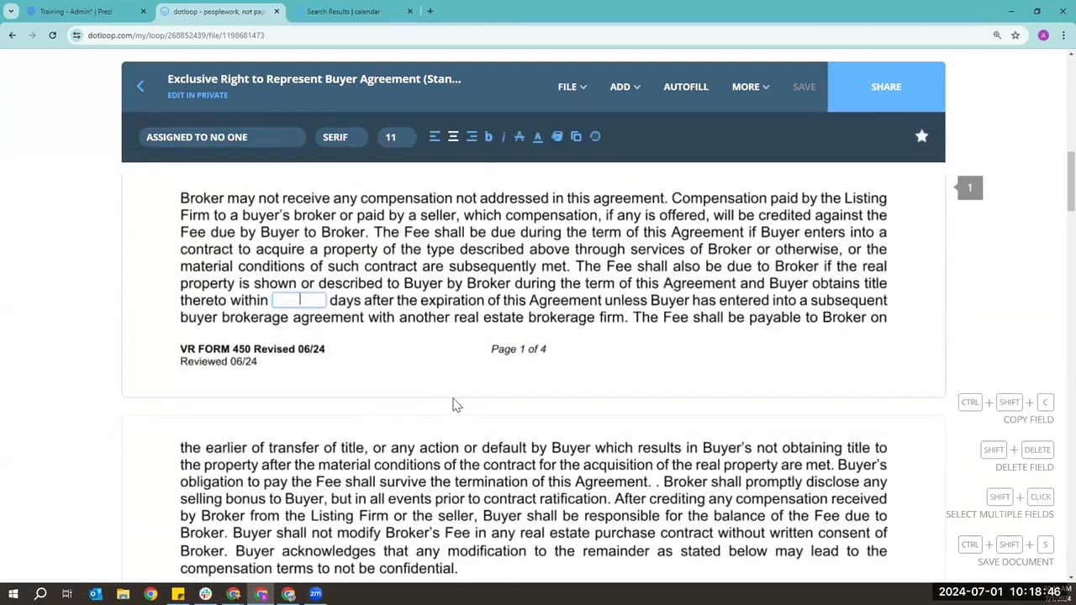
{"action": "left_click", "coordinate": [533, 332]}
{"action": "scroll", "coordinate": [533, 332], "scroll_direction": "down", "scroll_amount": 3}
{"action": "scroll", "coordinate": [533, 331], "scroll_direction": "down", "scroll_amount": 7}
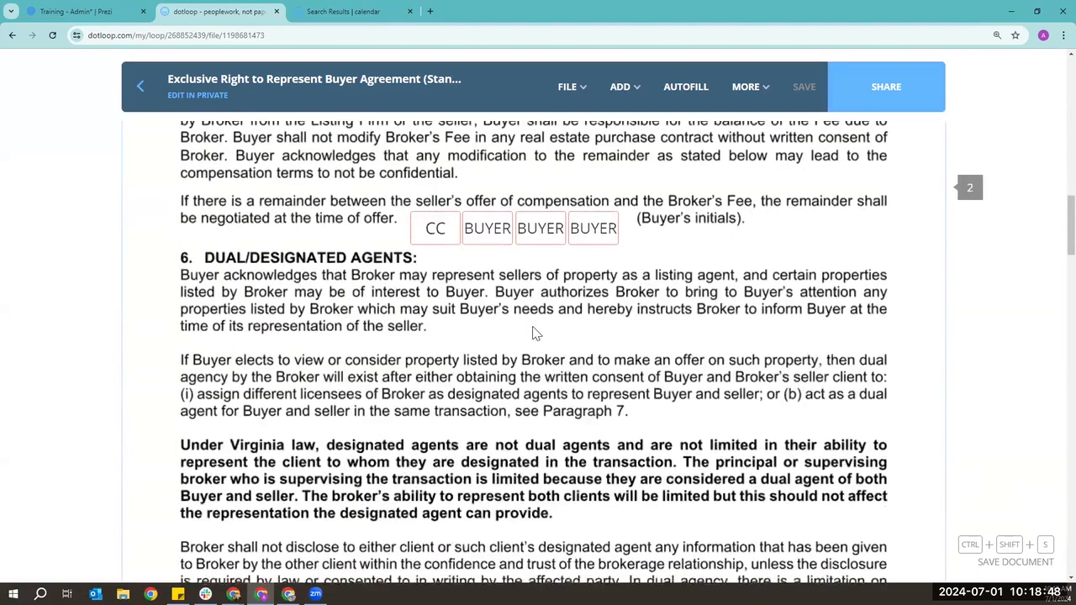
{"action": "scroll", "coordinate": [535, 332], "scroll_direction": "down", "scroll_amount": 8}
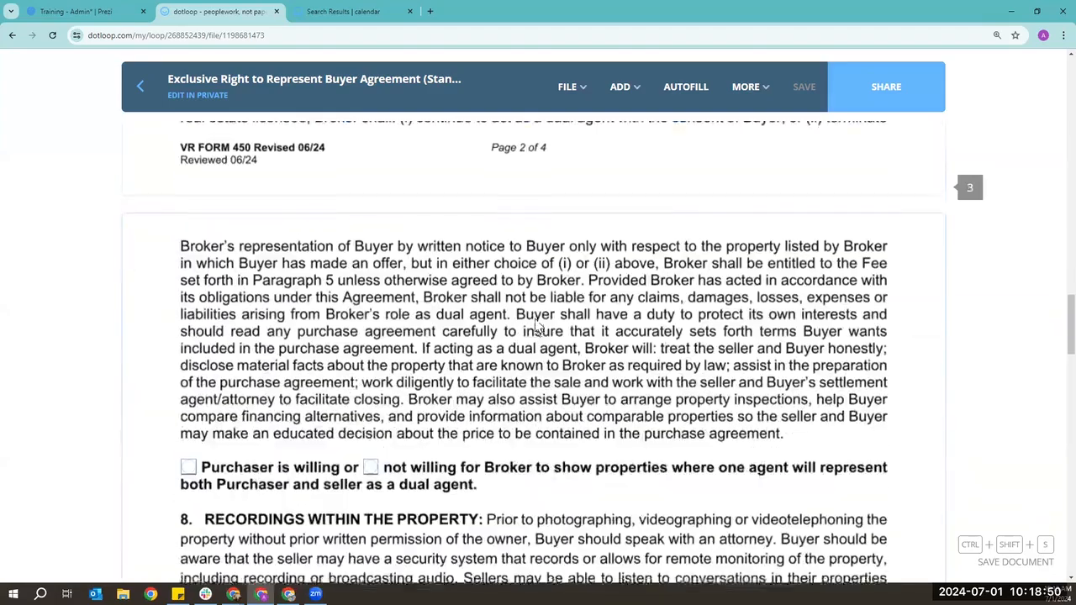
{"action": "scroll", "coordinate": [536, 324], "scroll_direction": "down", "scroll_amount": 3}
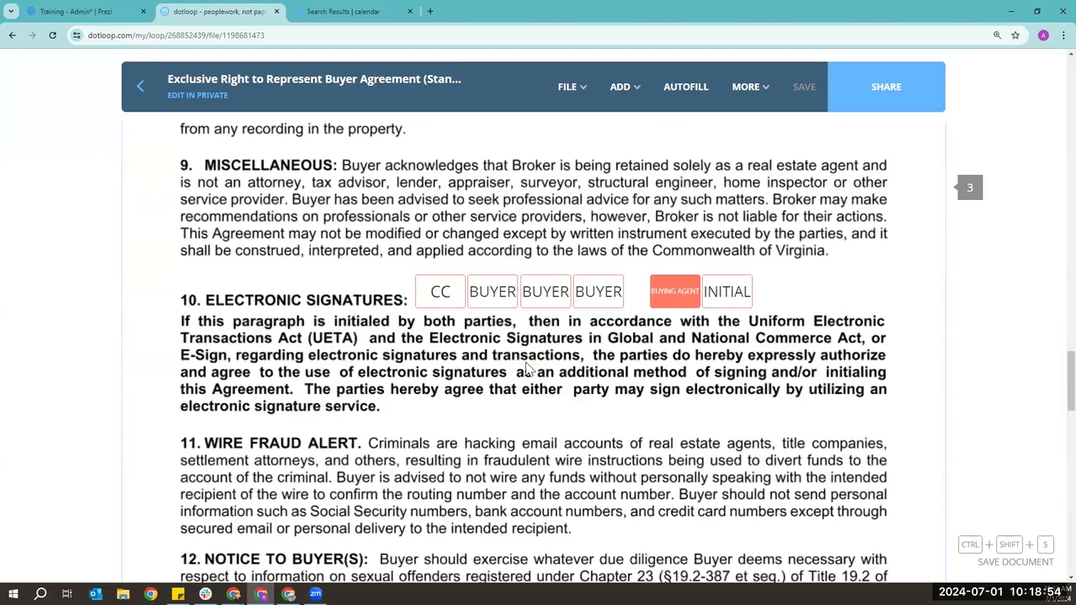
{"action": "mouse_move", "coordinate": [684, 291]}
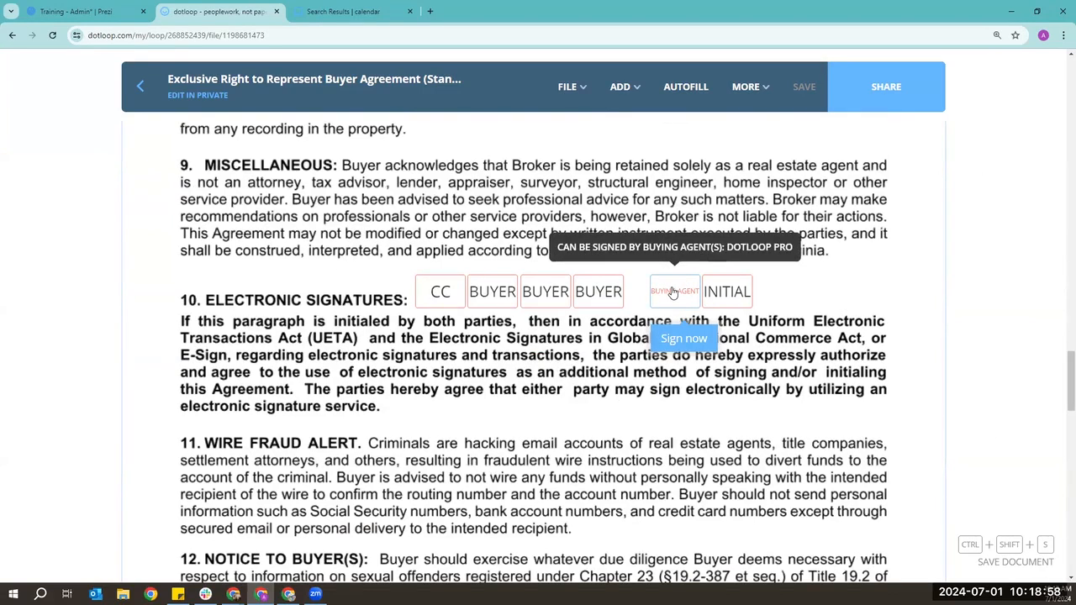
- Open the Buying Agent initial field's signature prompt, then close it unsigned
{"action": "left_click", "coordinate": [673, 292]}
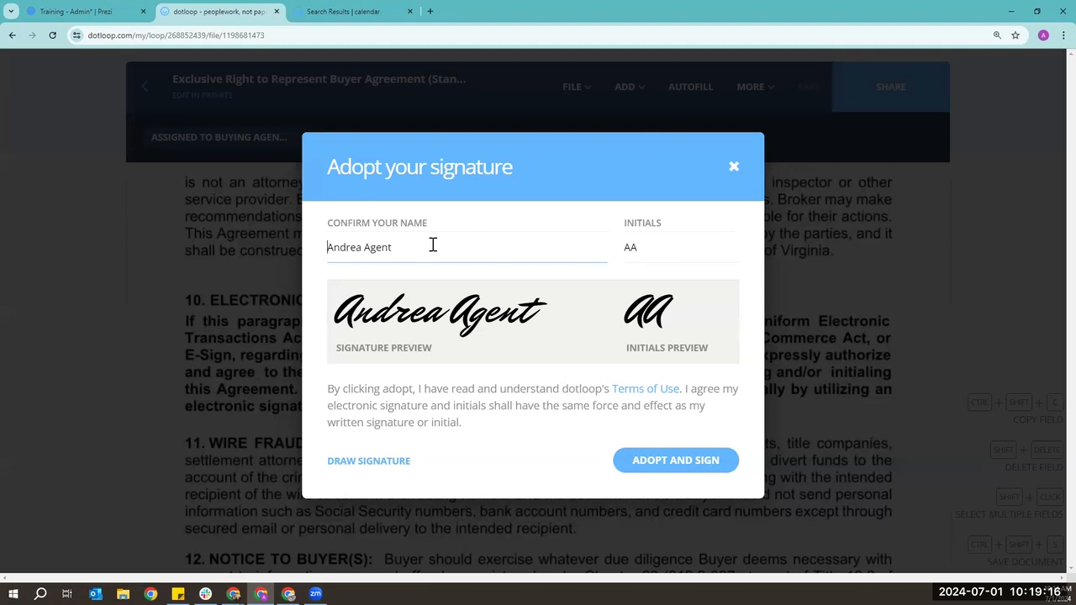
{"action": "left_click", "coordinate": [735, 168]}
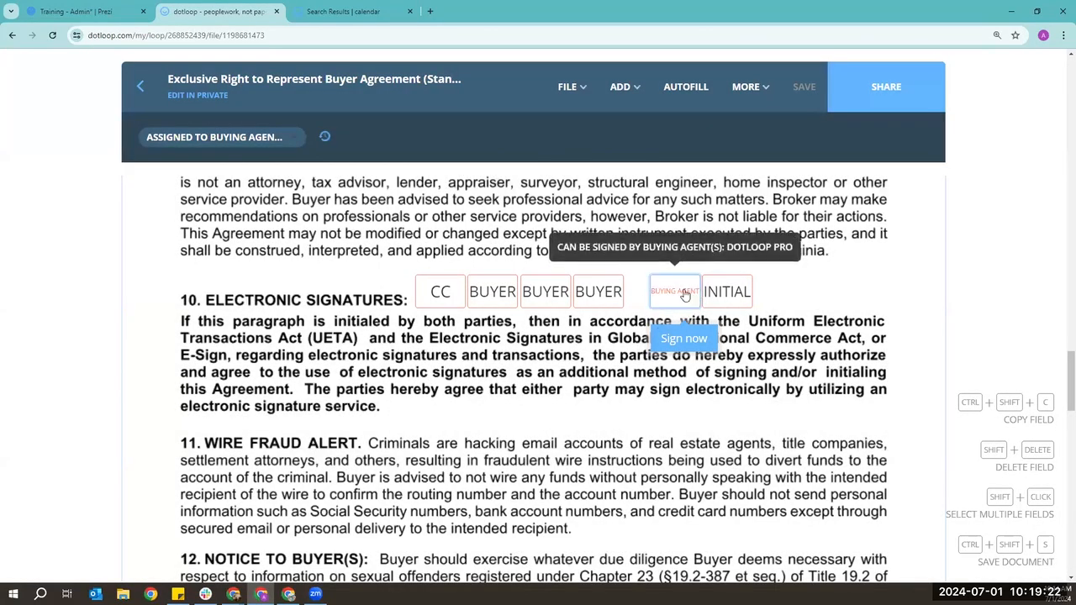
- Scroll to the bottom of page 4 to the Buyer and broker signature blocks
{"action": "scroll", "coordinate": [685, 295], "scroll_direction": "down", "scroll_amount": 12}
{"action": "scroll", "coordinate": [663, 263], "scroll_direction": "down", "scroll_amount": 4}
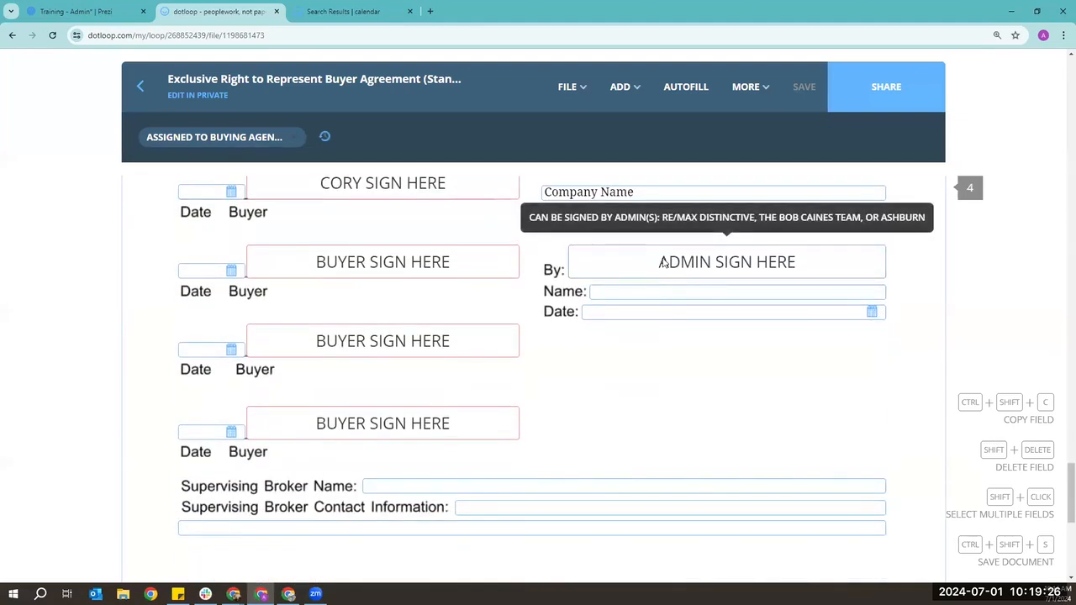
{"action": "scroll", "coordinate": [663, 263], "scroll_direction": "down", "scroll_amount": 5}
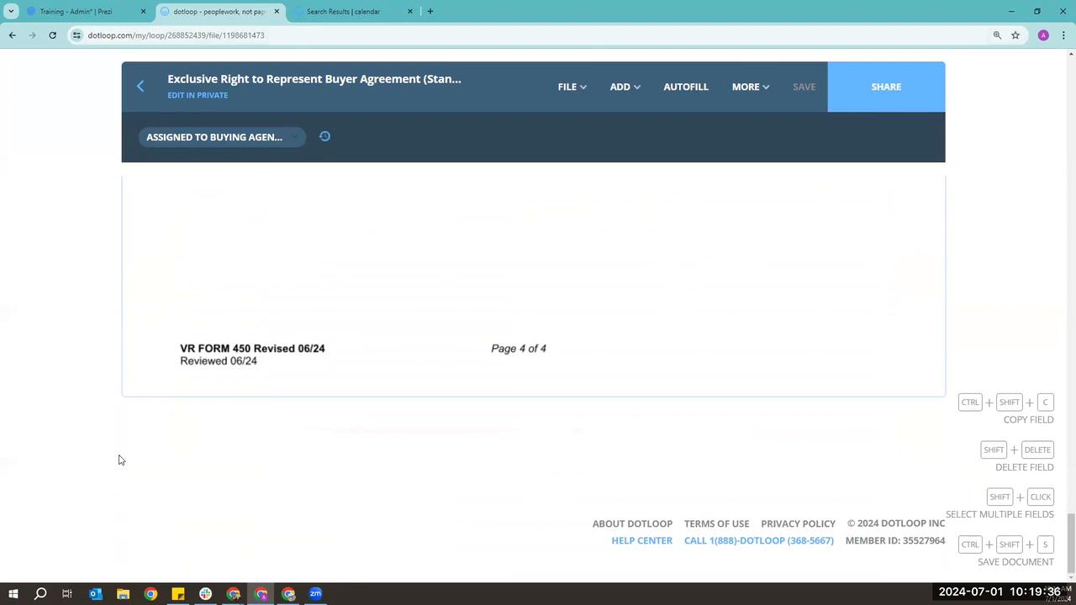
- Open Share Document for the buyer agreement and review its name and Who Has Access line
{"action": "left_click", "coordinate": [908, 92]}
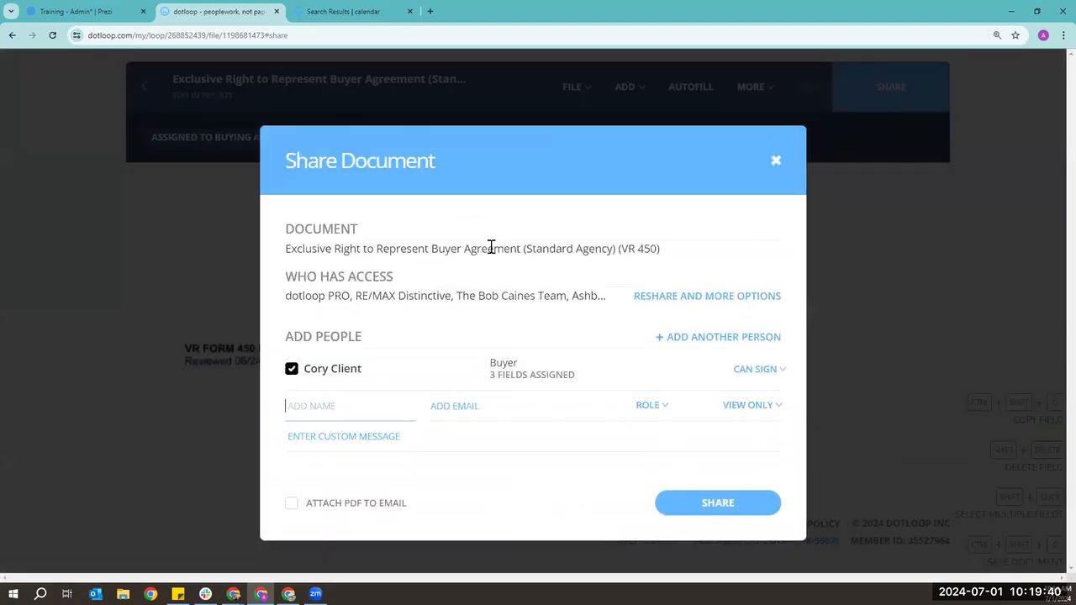
{"action": "triple_click", "coordinate": [491, 247]}
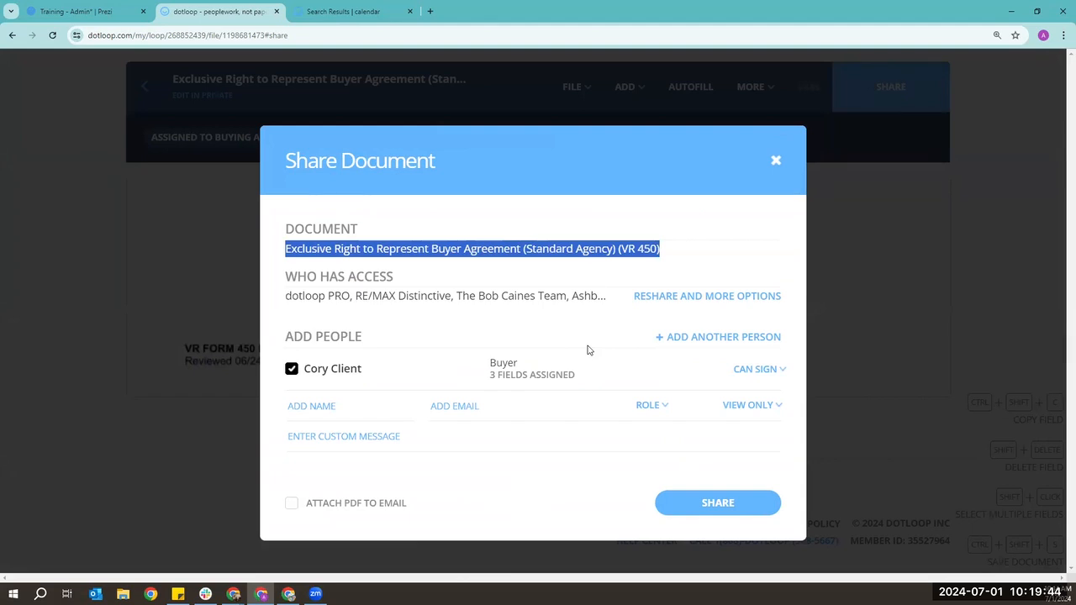
{"action": "triple_click", "coordinate": [412, 297]}
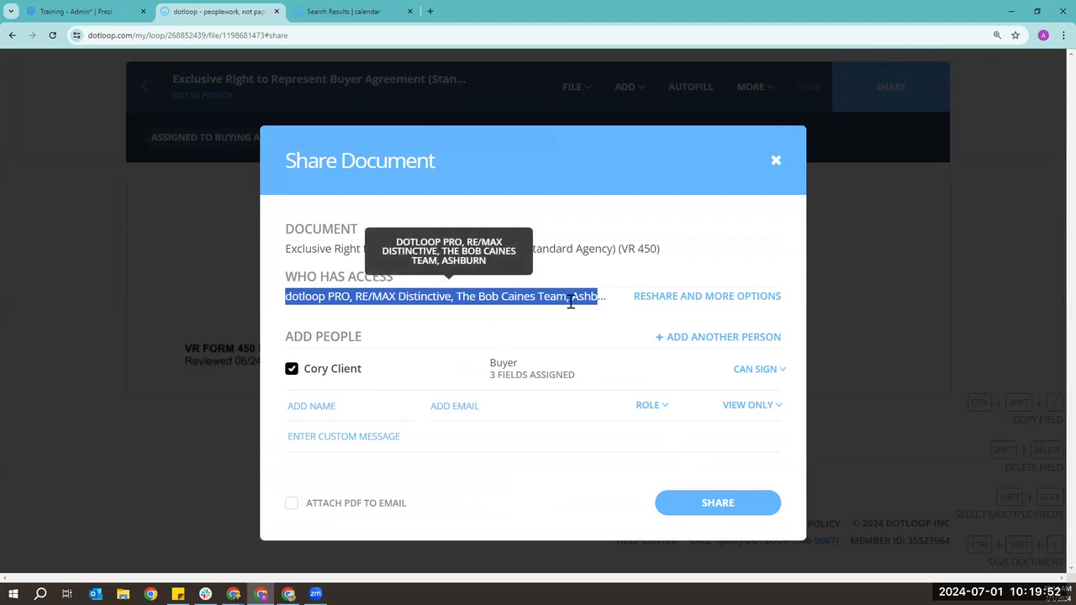
{"action": "left_click", "coordinate": [334, 318]}
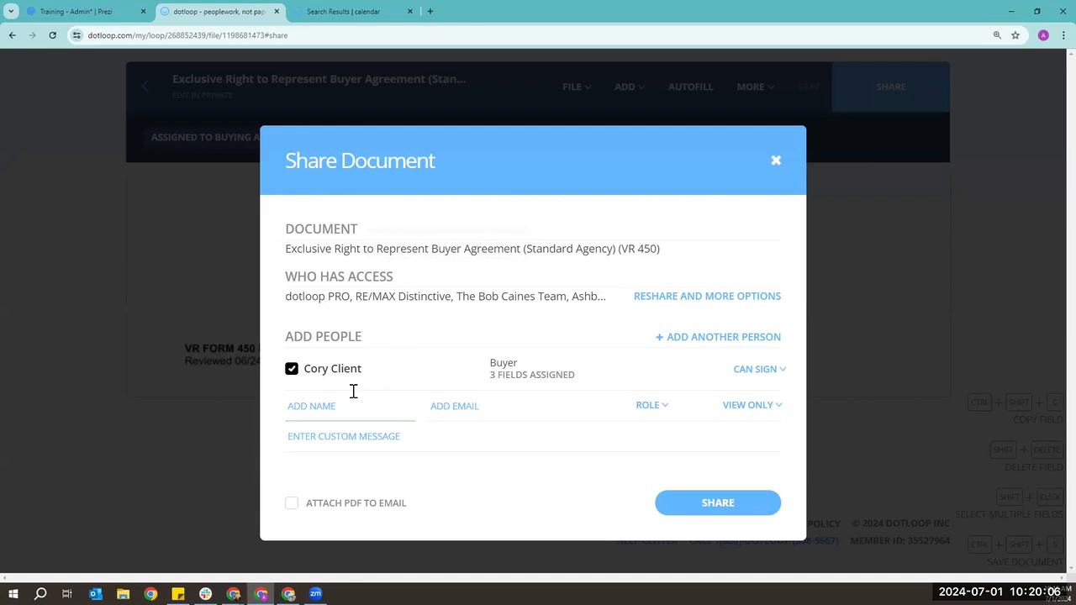
{"action": "mouse_move", "coordinate": [305, 378]}
{"action": "left_click", "coordinate": [757, 370]}
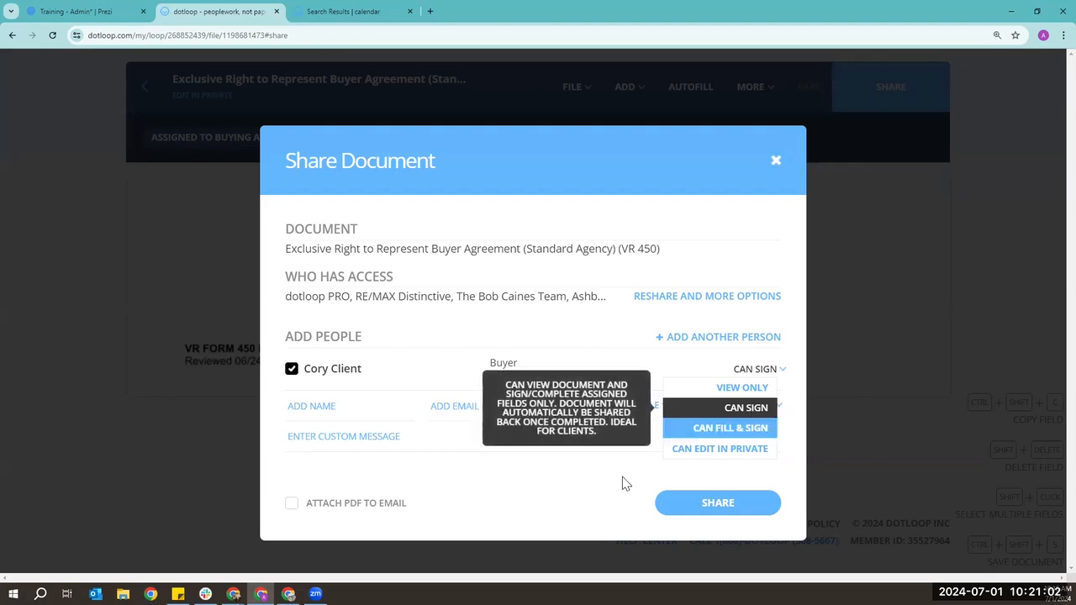
{"action": "left_click", "coordinate": [580, 512]}
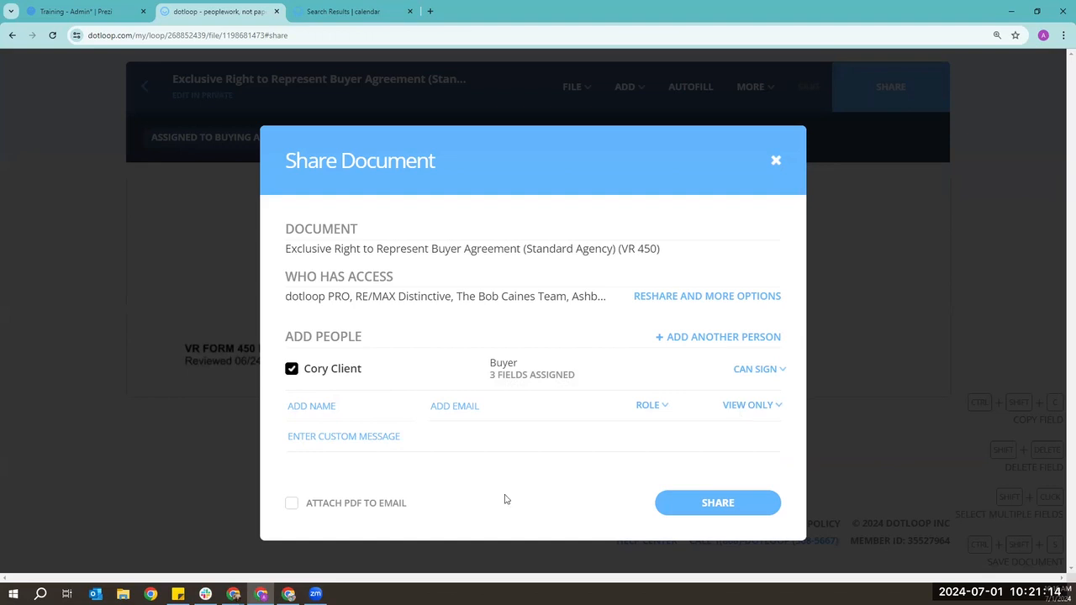
{"action": "left_click", "coordinate": [312, 435]}
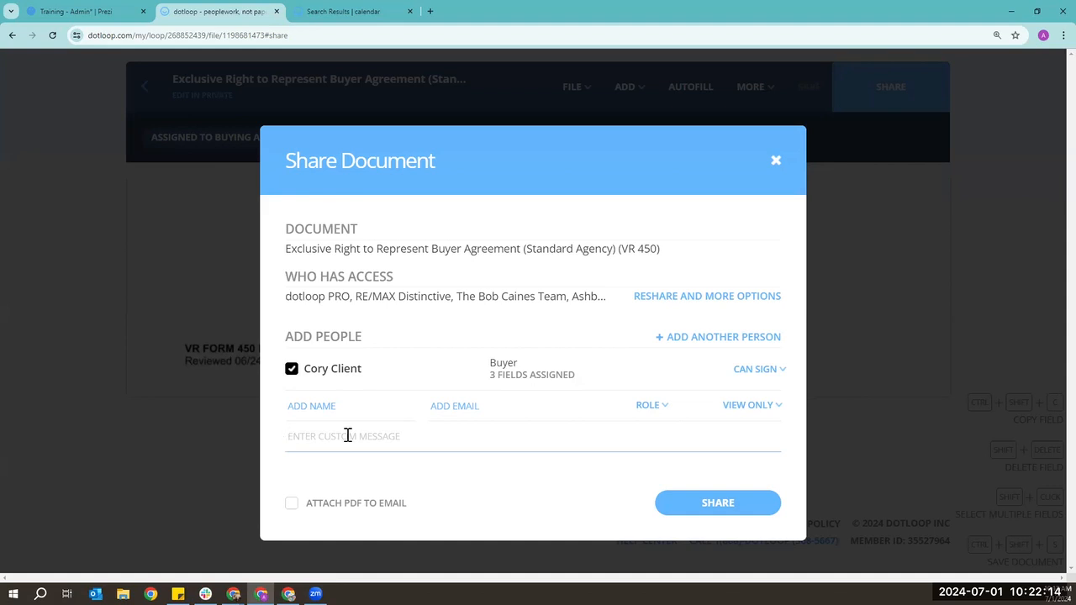
{"action": "left_click", "coordinate": [567, 575]}
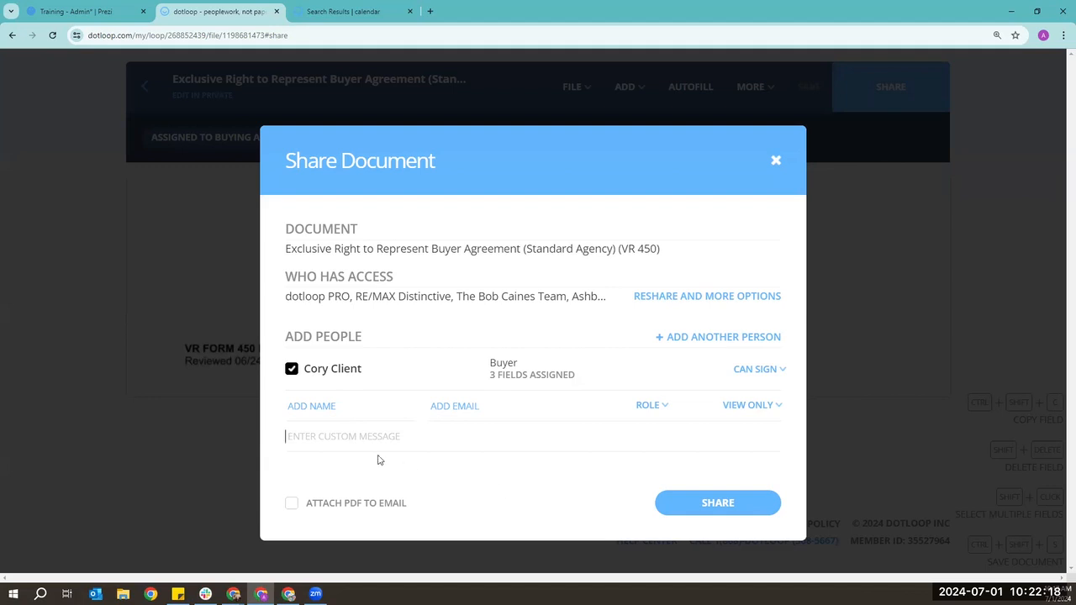
{"action": "left_click", "coordinate": [303, 447]}
{"action": "left_click", "coordinate": [735, 508]}
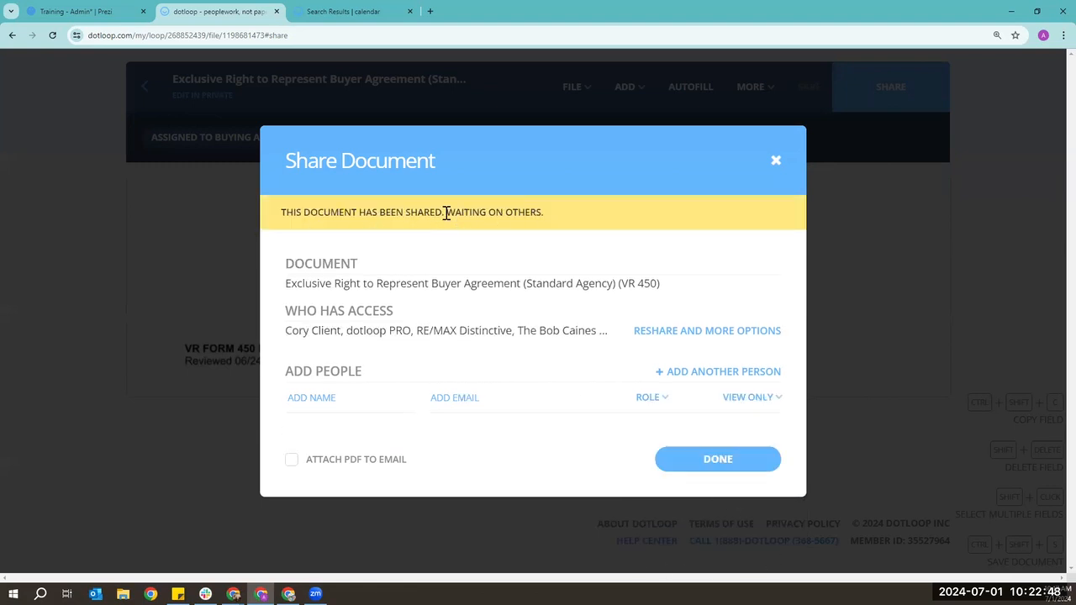
{"action": "left_click", "coordinate": [743, 464]}
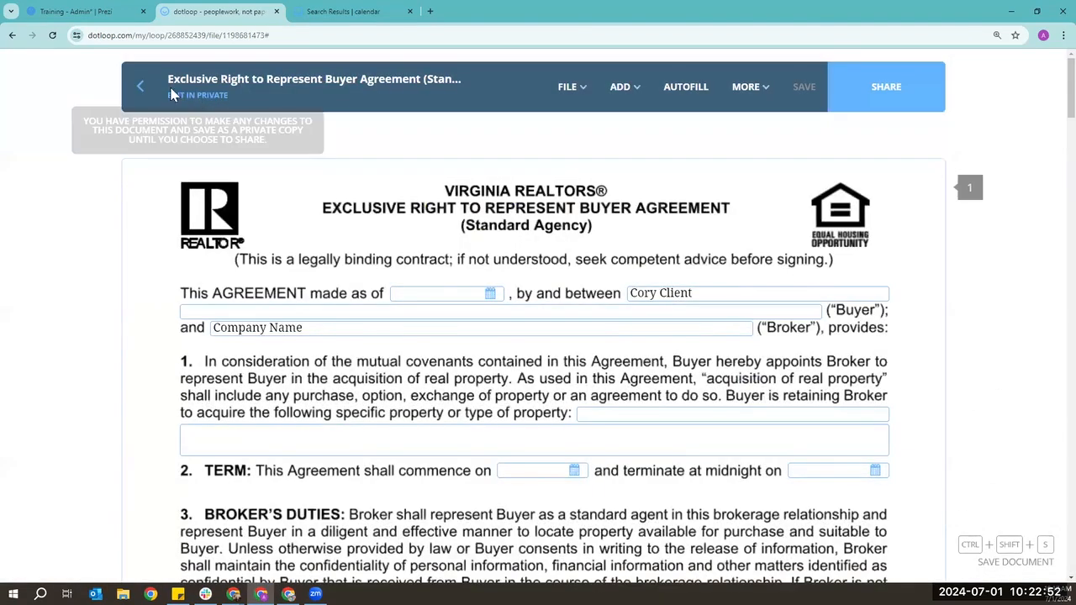
{"action": "left_click", "coordinate": [141, 99]}
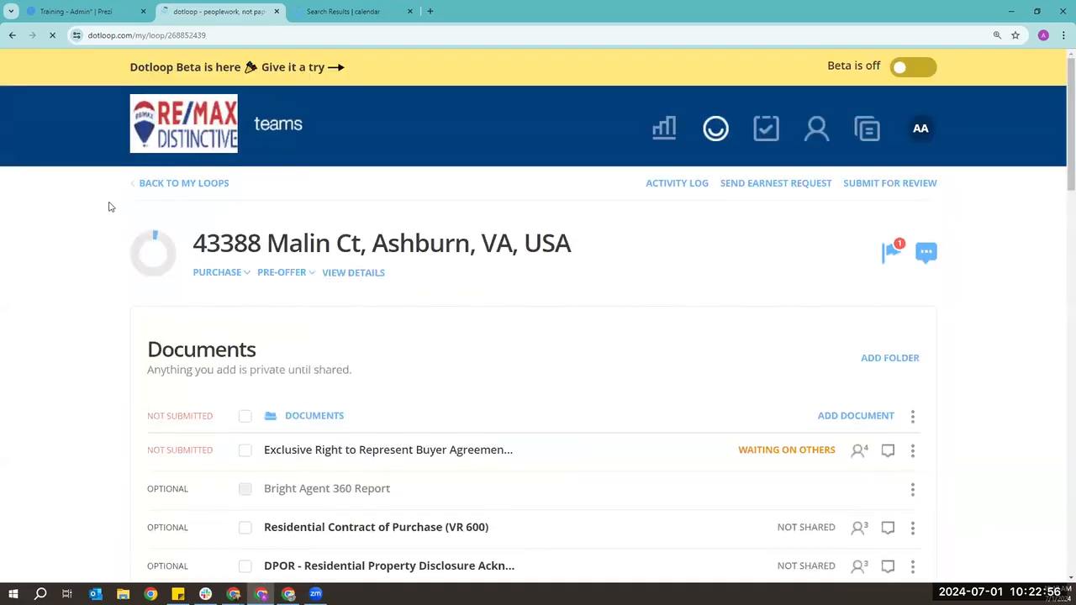
{"action": "scroll", "coordinate": [113, 207], "scroll_direction": "down", "scroll_amount": 1}
{"action": "scroll", "coordinate": [121, 208], "scroll_direction": "down", "scroll_amount": 1}
{"action": "mouse_move", "coordinate": [791, 358]}
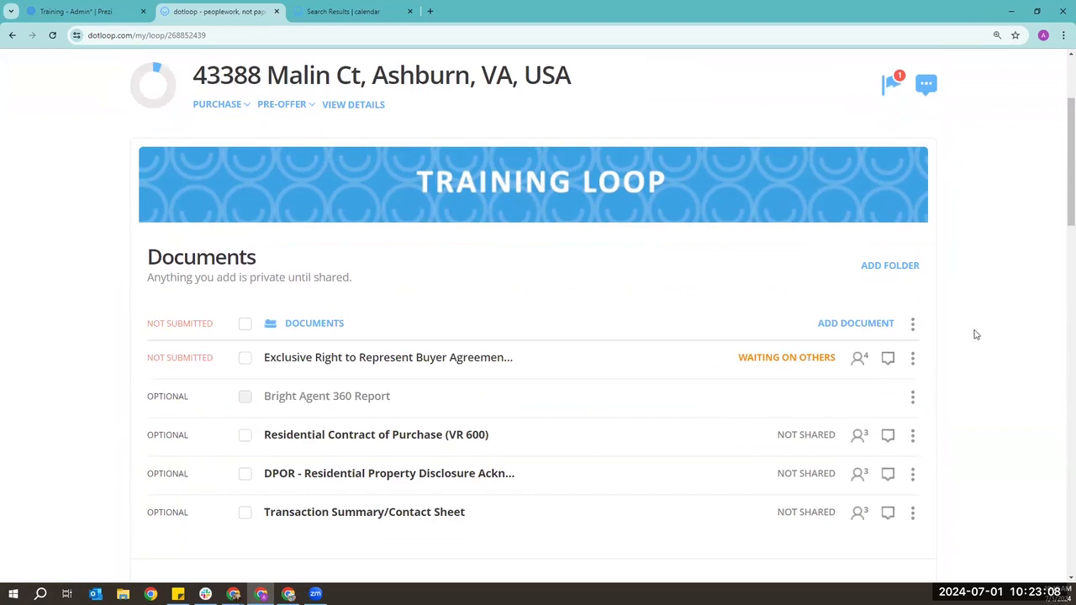
{"action": "scroll", "coordinate": [980, 353], "scroll_direction": "up", "scroll_amount": 3}
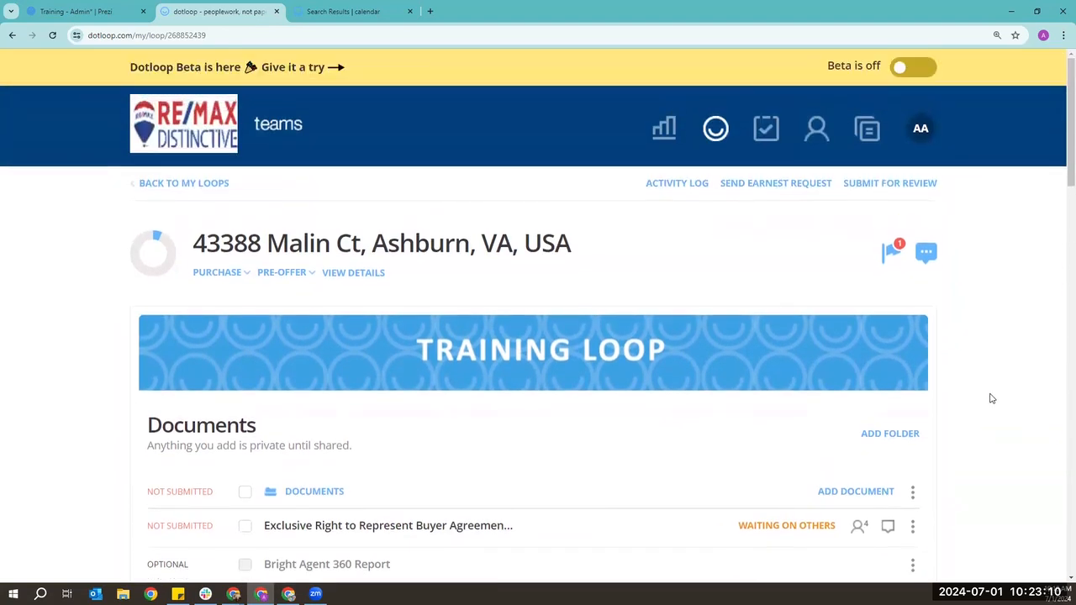
- Open the Activity log and highlight the latest entry's sharer and its SENT status
{"action": "left_click", "coordinate": [688, 188]}
{"action": "scroll", "coordinate": [688, 188], "scroll_direction": "down", "scroll_amount": 2}
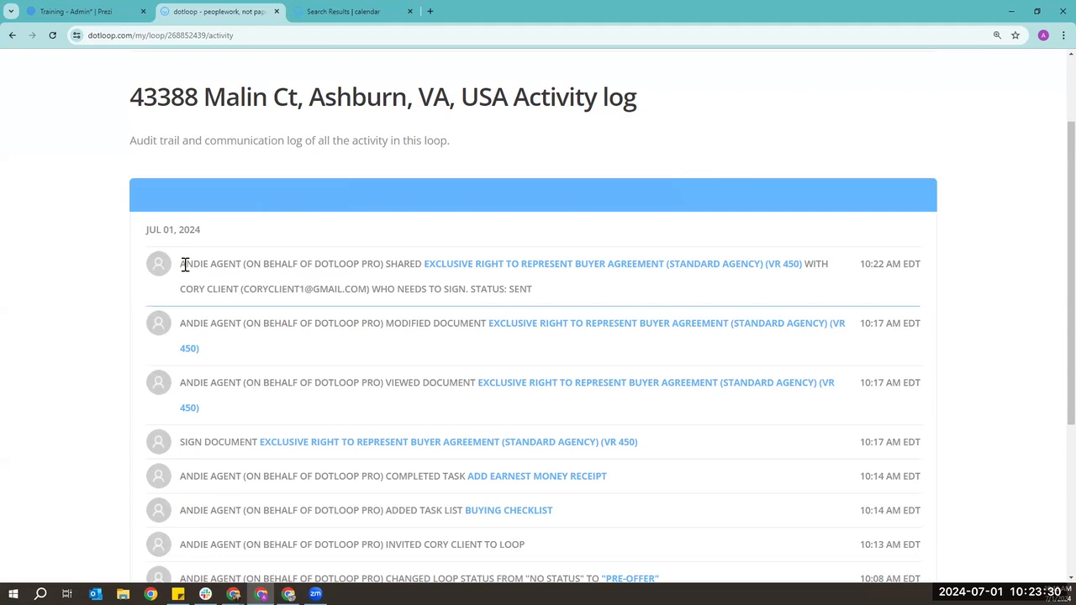
{"action": "left_click_drag", "start_coordinate": [184, 265], "coordinate": [241, 265]}
{"action": "left_click_drag", "start_coordinate": [505, 290], "coordinate": [533, 291]}
{"action": "left_click", "coordinate": [588, 289]}
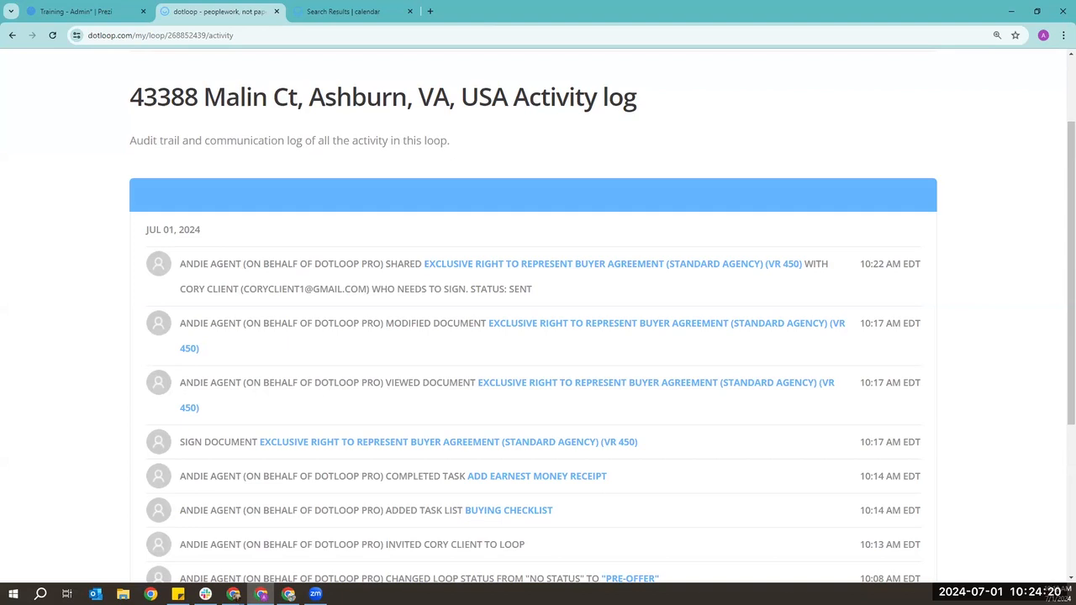
{"action": "scroll", "coordinate": [698, 174], "scroll_direction": "up", "scroll_amount": 2}
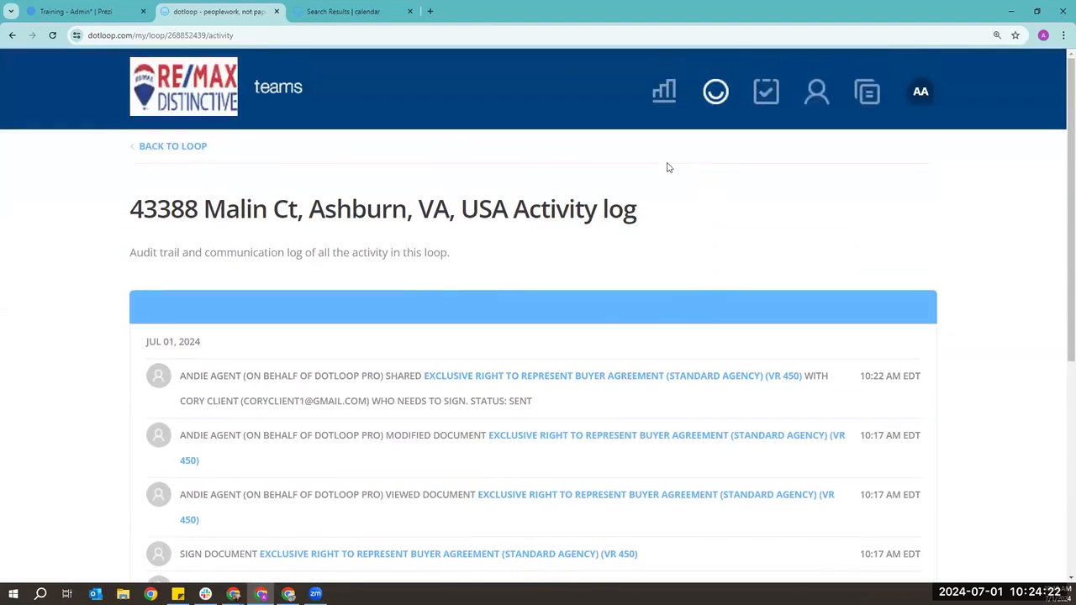
{"action": "left_click", "coordinate": [187, 148]}
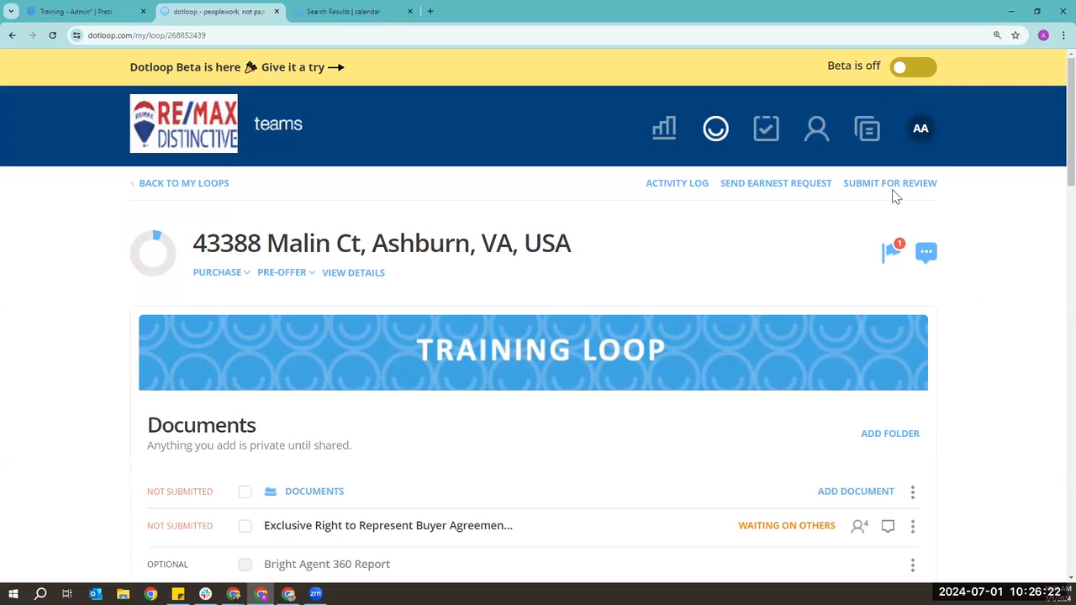
{"action": "left_click", "coordinate": [903, 71]}
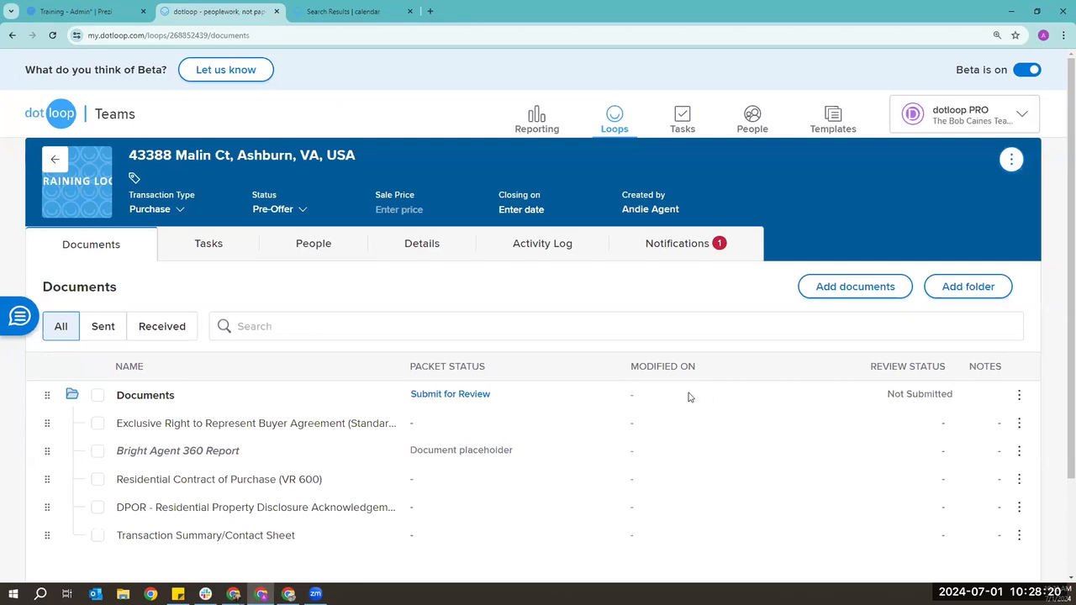
{"action": "scroll", "coordinate": [689, 394], "scroll_direction": "down", "scroll_amount": 1}
{"action": "scroll", "coordinate": [690, 390], "scroll_direction": "up", "scroll_amount": 1}
{"action": "scroll", "coordinate": [763, 191], "scroll_direction": "down", "scroll_amount": 1}
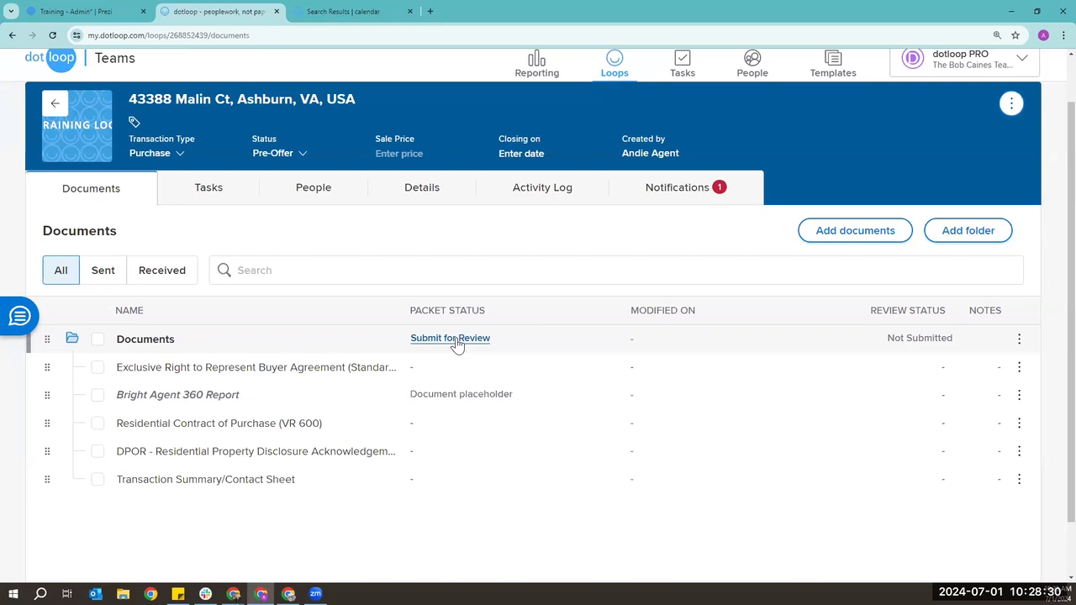
{"action": "scroll", "coordinate": [457, 345], "scroll_direction": "up", "scroll_amount": 1}
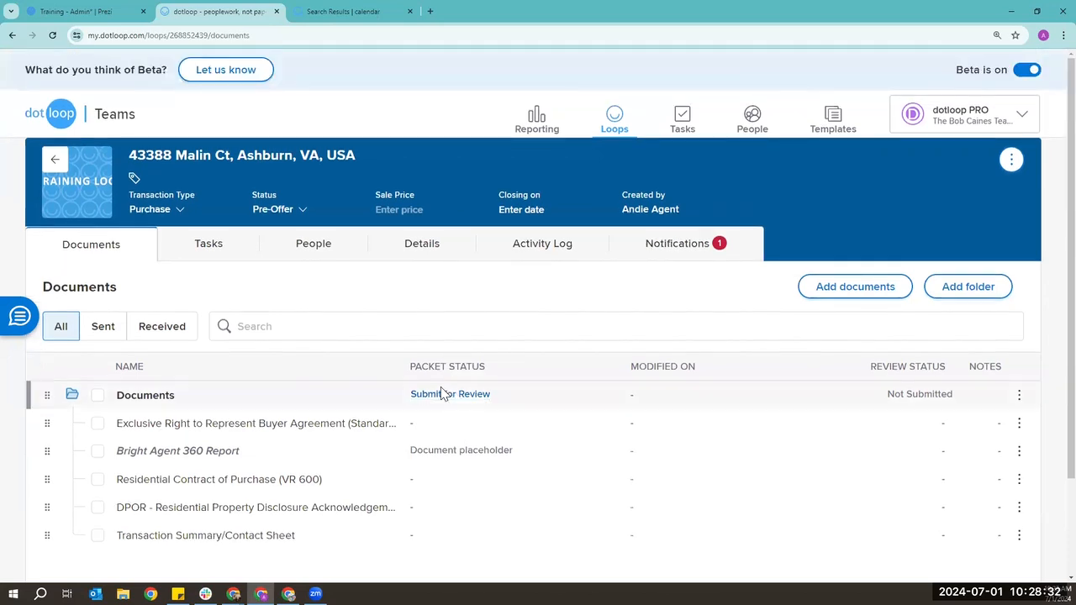
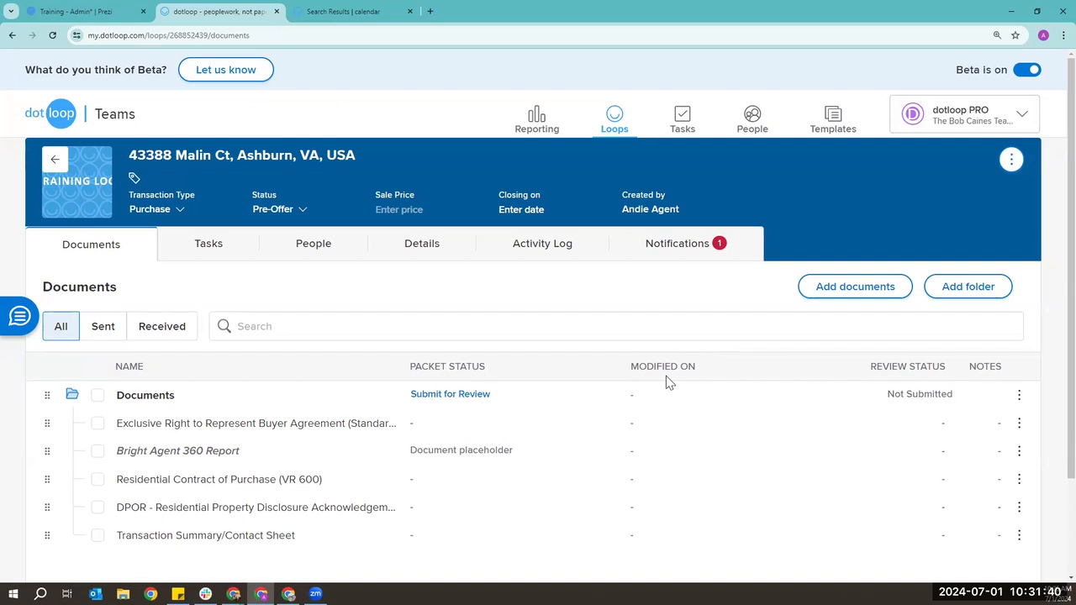
{"action": "left_click", "coordinate": [1030, 73]}
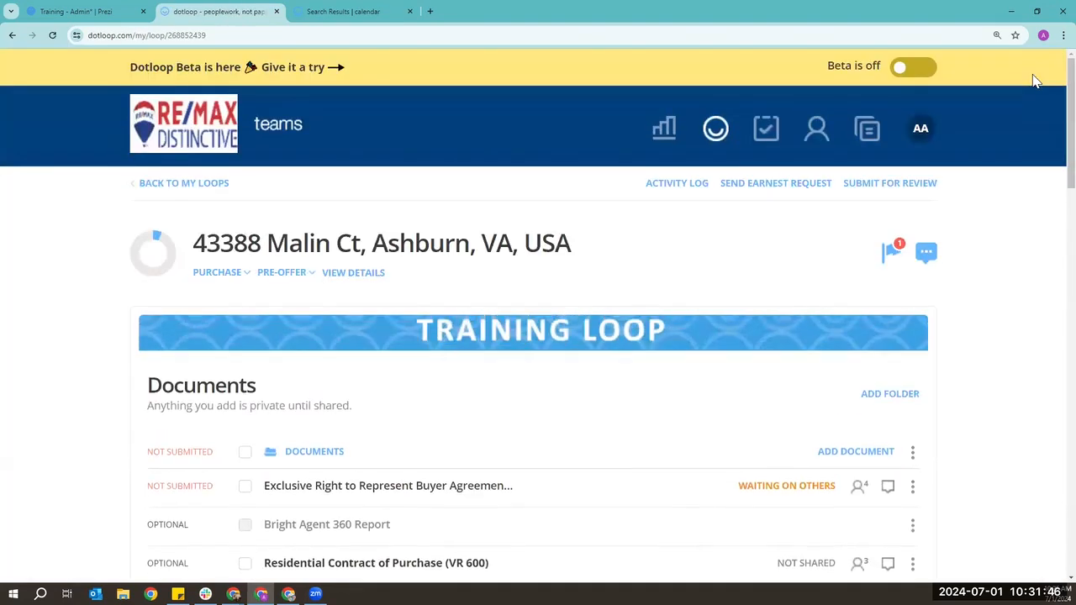
{"action": "scroll", "coordinate": [1030, 232], "scroll_direction": "down", "scroll_amount": 1}
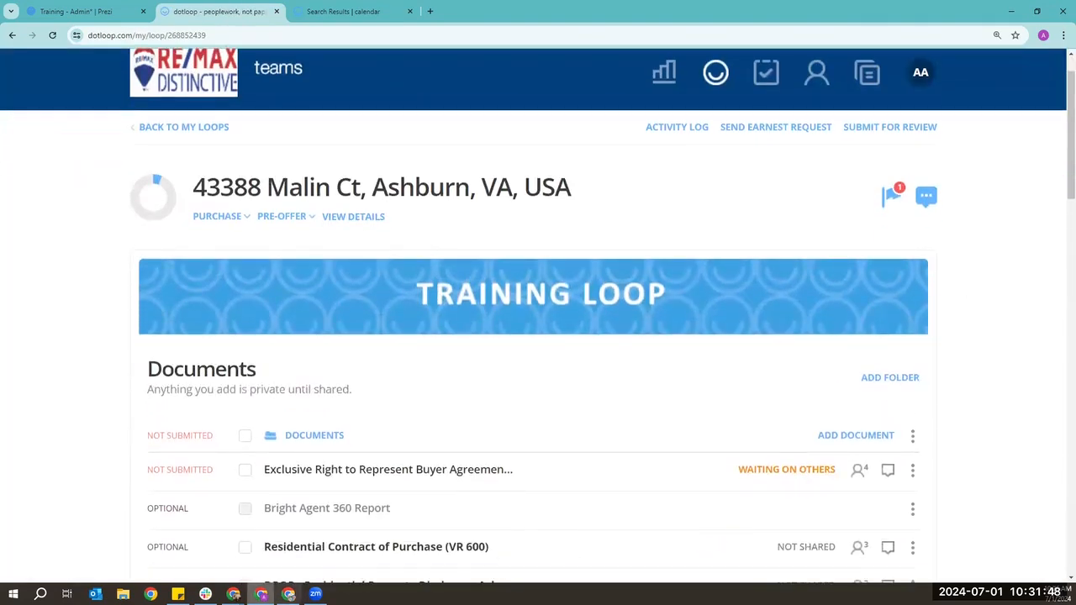
- In the Gmail inbox, open the dotloop transaction invitation email
{"action": "mouse_move", "coordinate": [289, 595]}
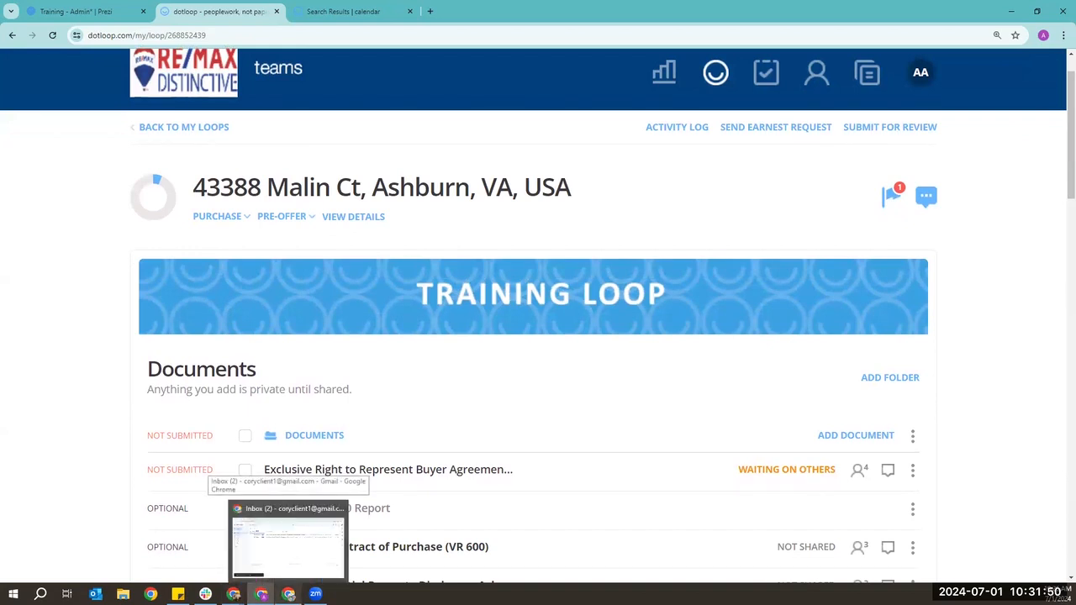
{"action": "left_click", "coordinate": [286, 530]}
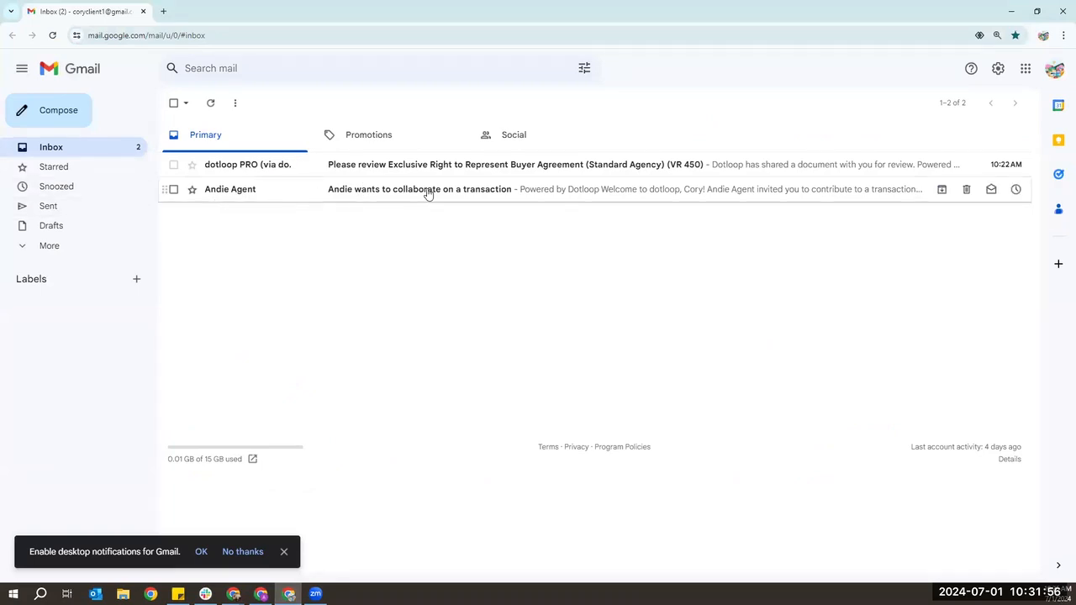
{"action": "left_click", "coordinate": [626, 194]}
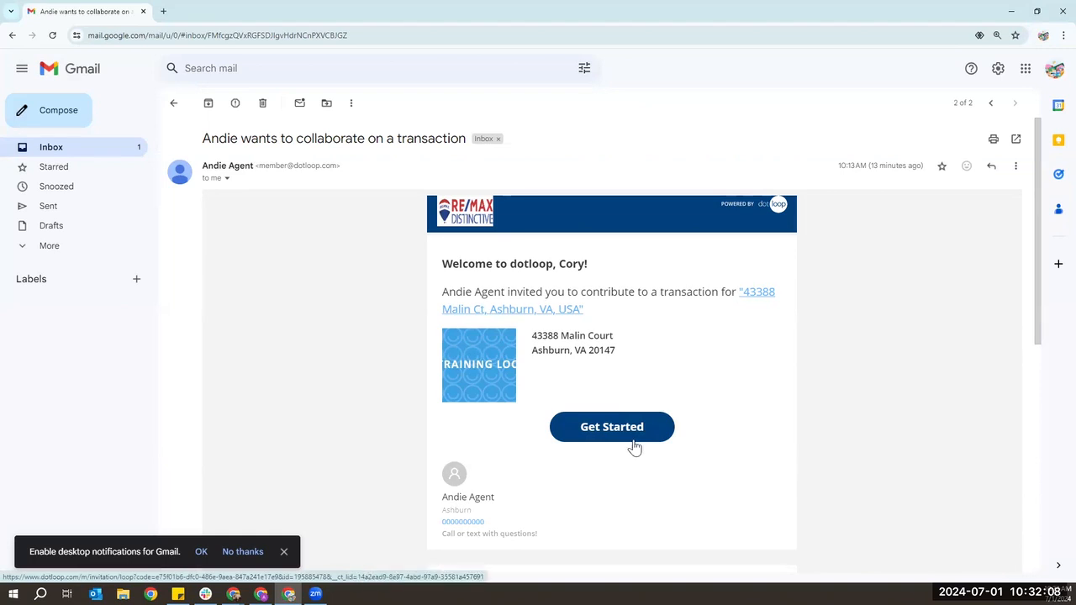
- Open the 'Please review Exclusive Right…' email and launch the shared buyer agreement in dotloop
{"action": "left_click", "coordinate": [80, 155]}
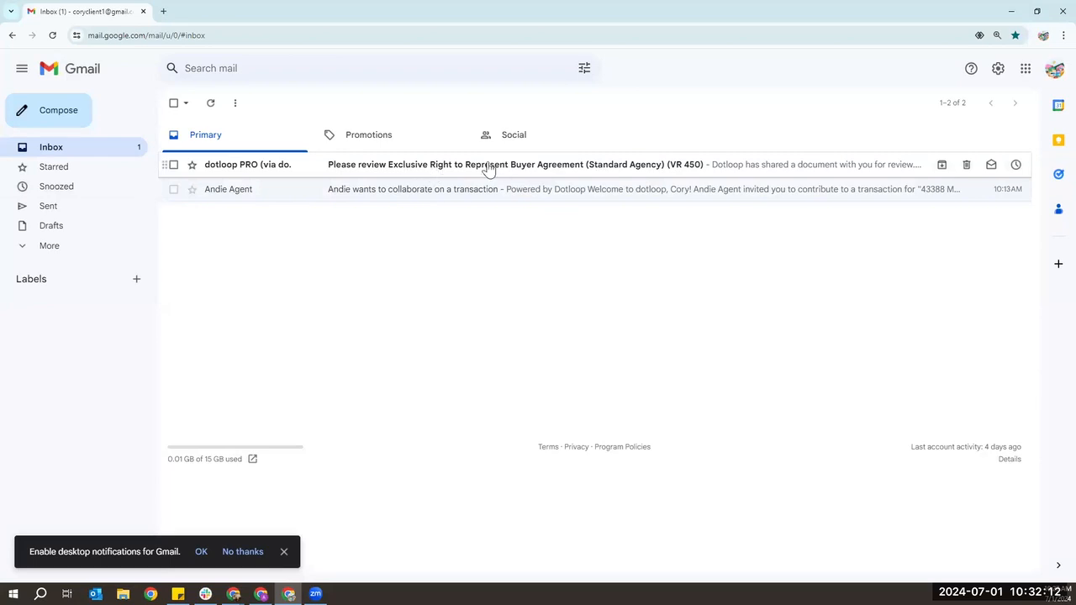
{"action": "left_click", "coordinate": [560, 174]}
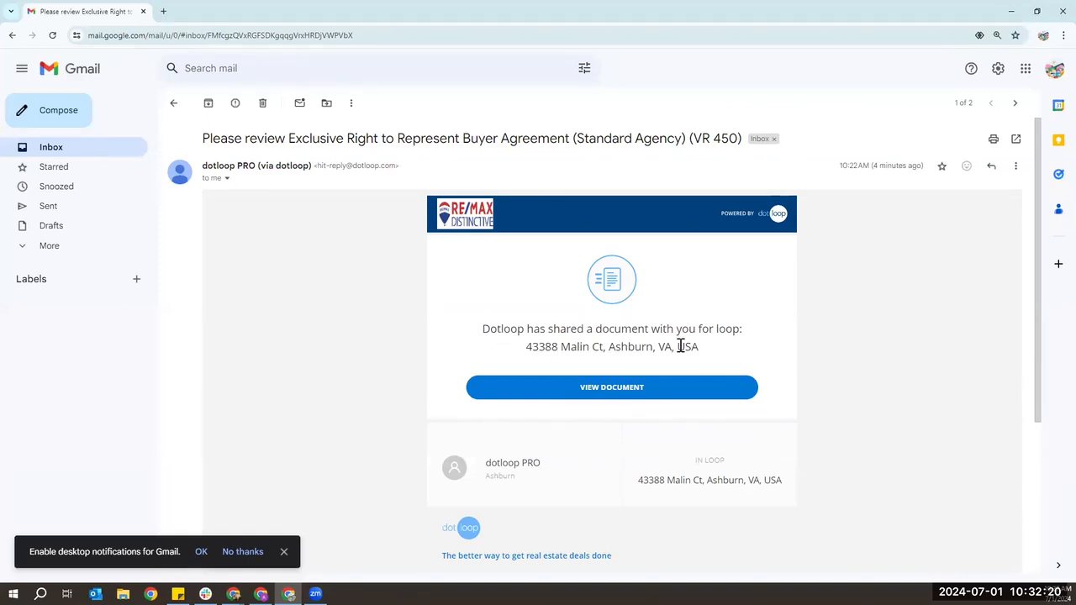
{"action": "left_click", "coordinate": [594, 403]}
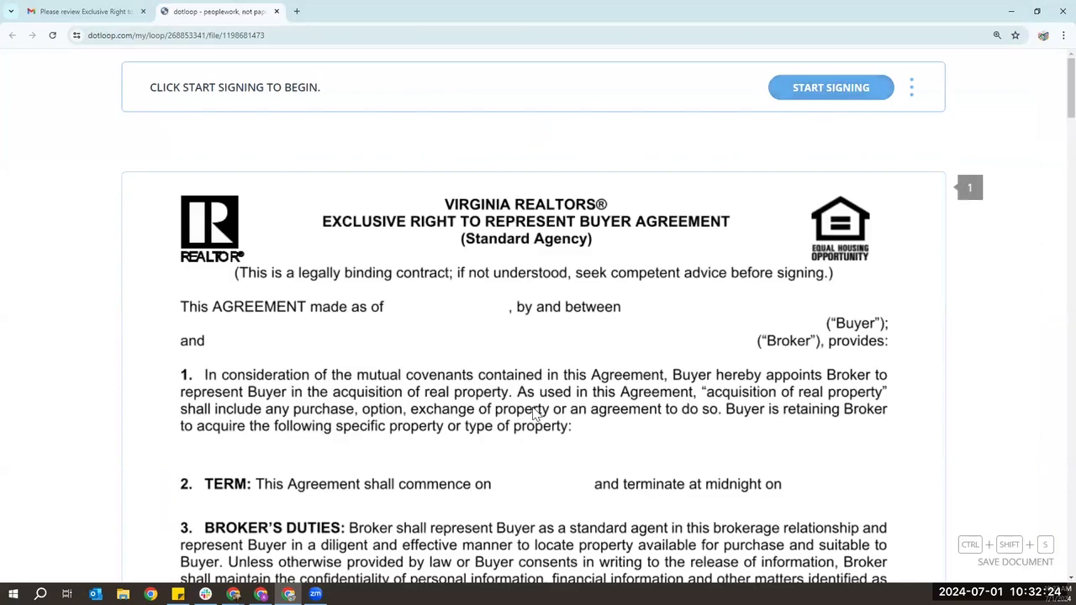
- Start signing the buyer agreement and bring up Adopt your signature from the first initials field
{"action": "scroll", "coordinate": [534, 413], "scroll_direction": "down", "scroll_amount": 7}
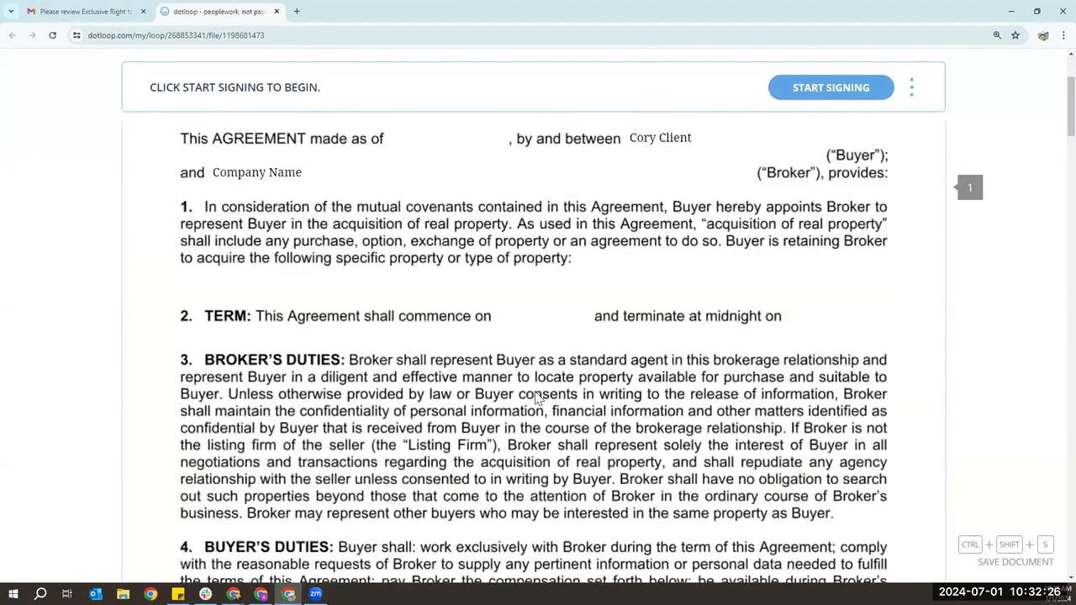
{"action": "scroll", "coordinate": [538, 395], "scroll_direction": "up", "scroll_amount": 8}
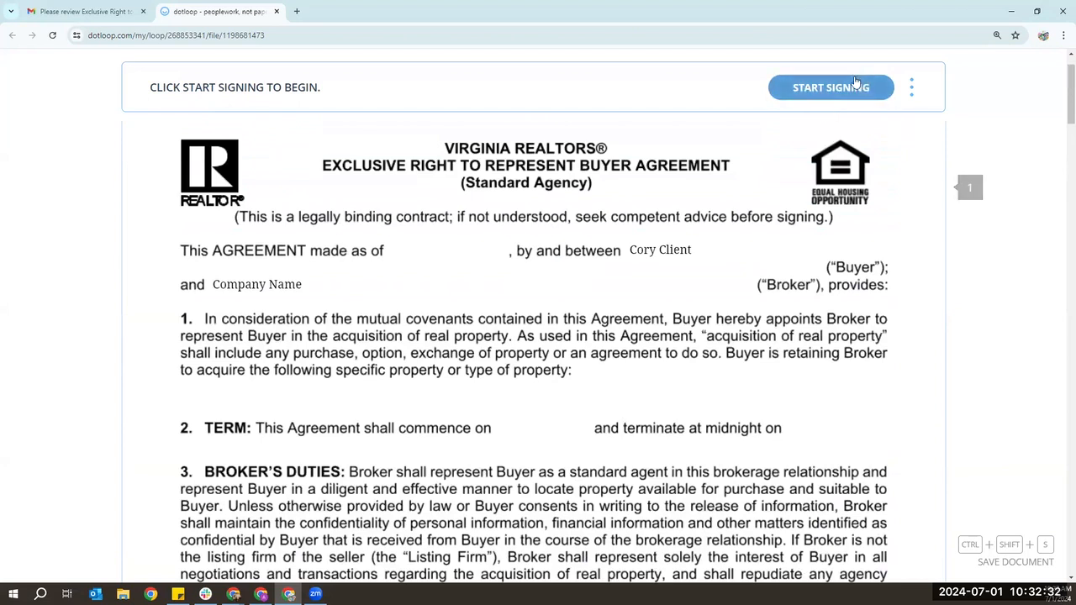
{"action": "left_click", "coordinate": [839, 90]}
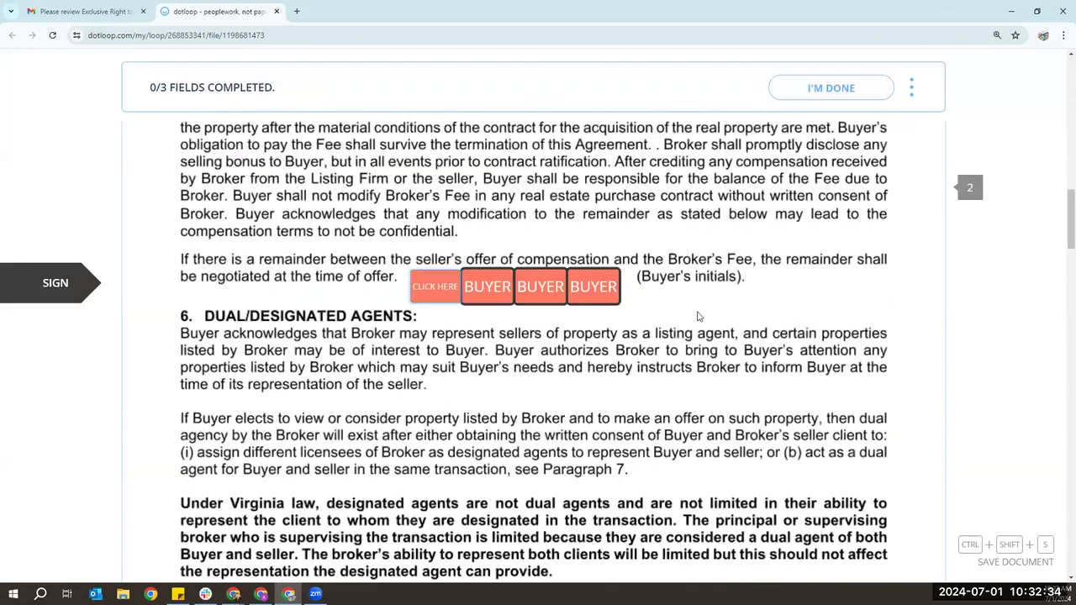
{"action": "left_click", "coordinate": [451, 305]}
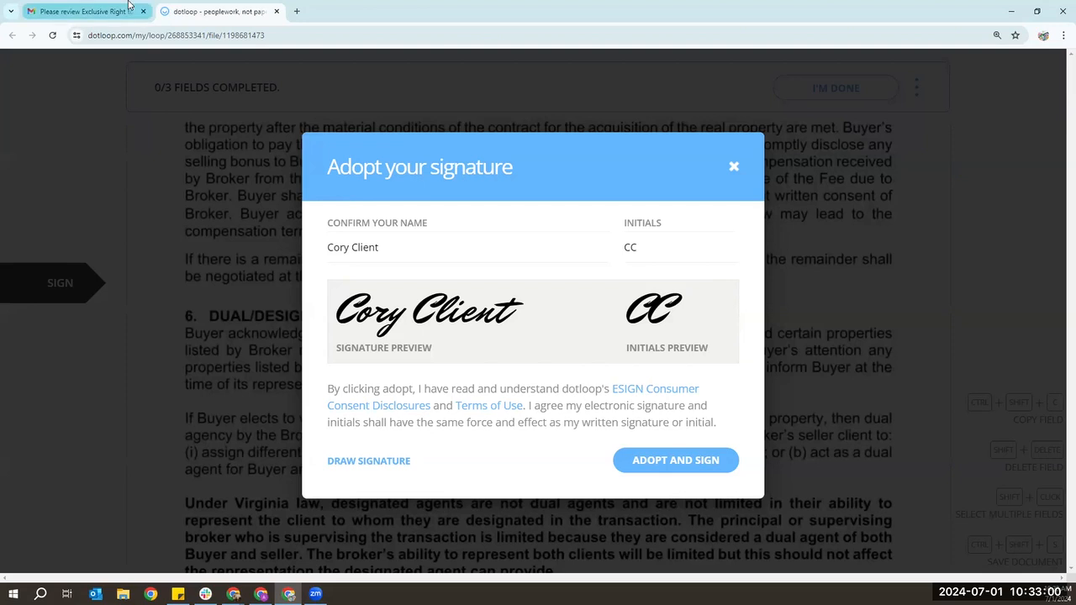
{"action": "left_click", "coordinate": [87, 10]}
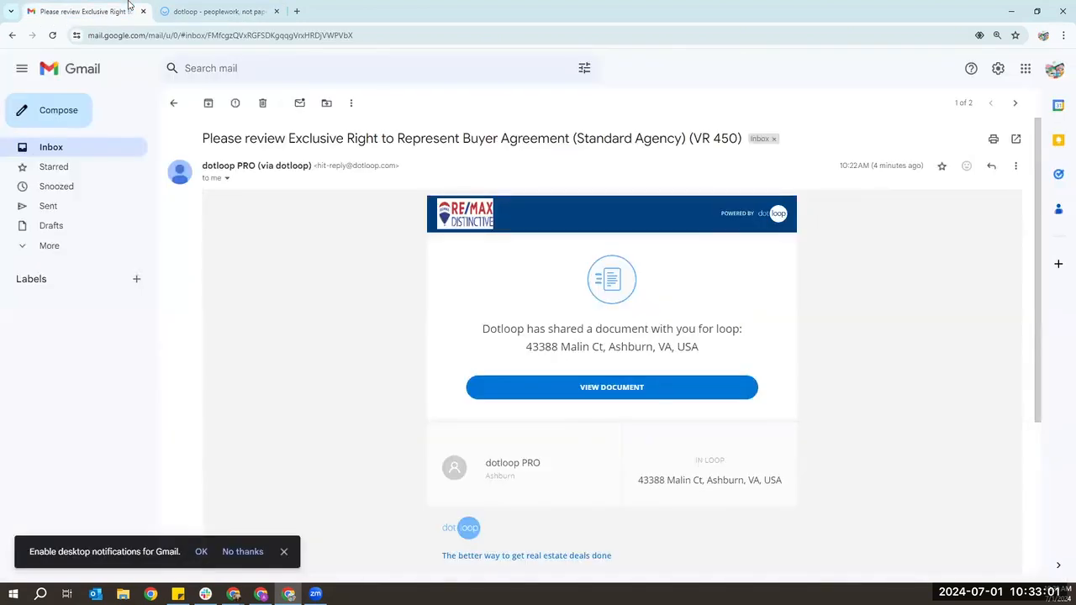
- Reopen the dotloop review email and open the buyer agreement via VIEW DOCUMENT
{"action": "left_click", "coordinate": [52, 155]}
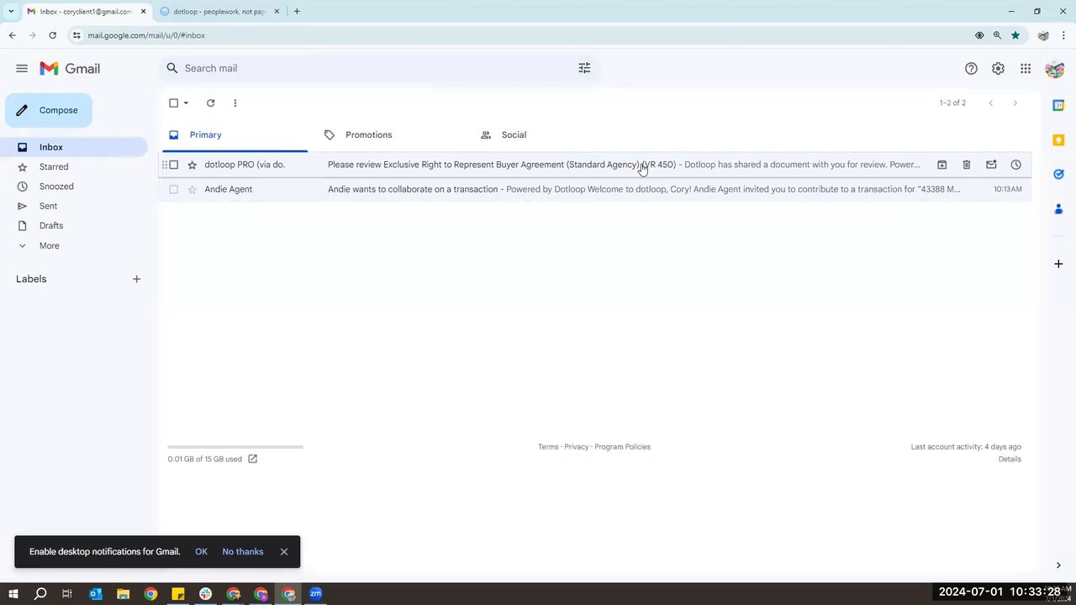
{"action": "left_click", "coordinate": [467, 174]}
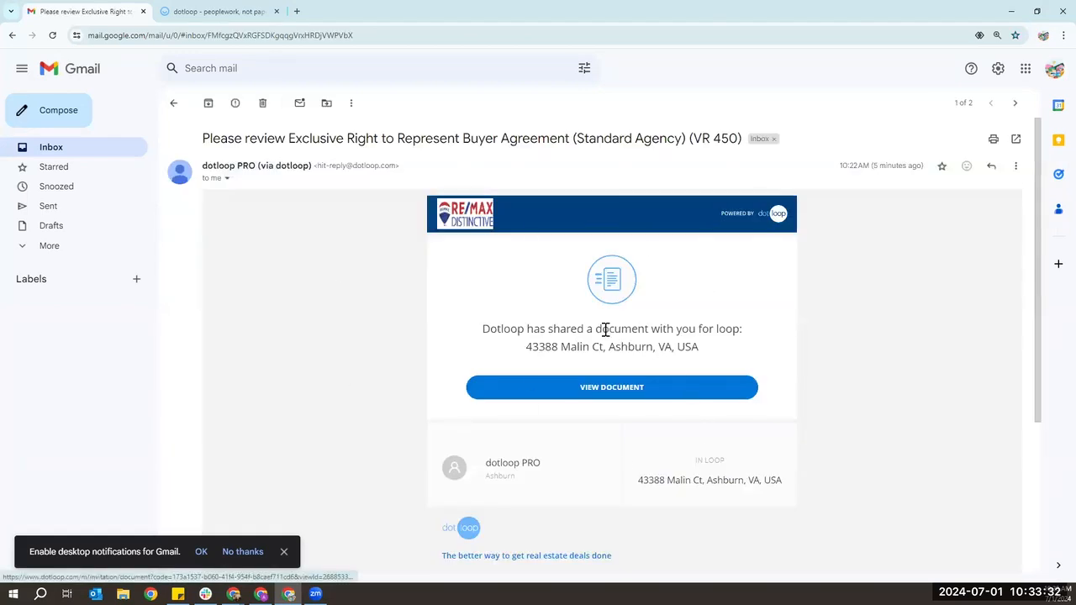
{"action": "left_click", "coordinate": [49, 148]}
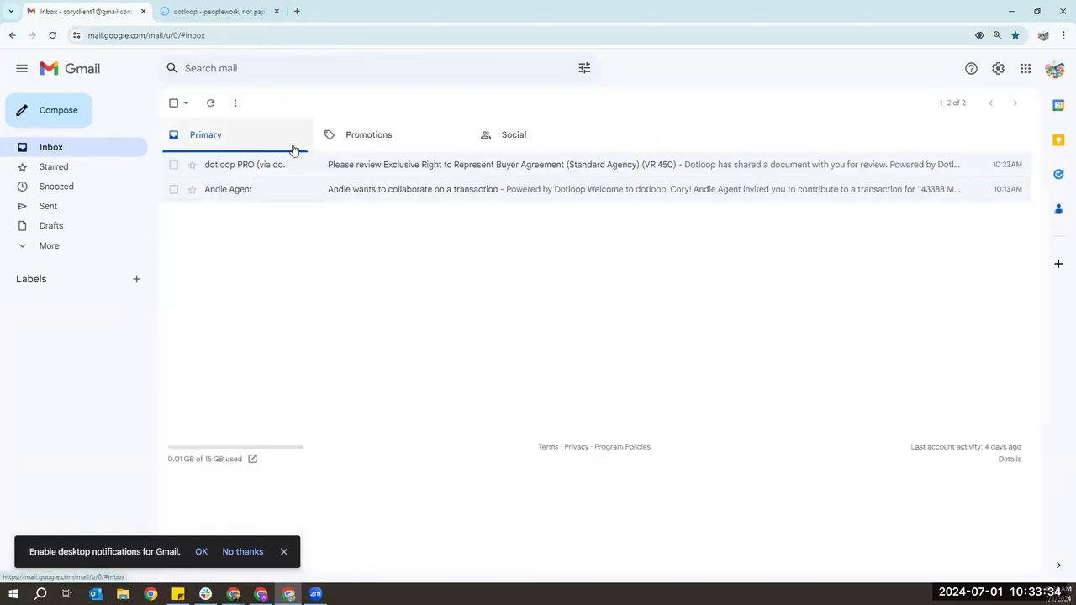
{"action": "left_click", "coordinate": [394, 164]}
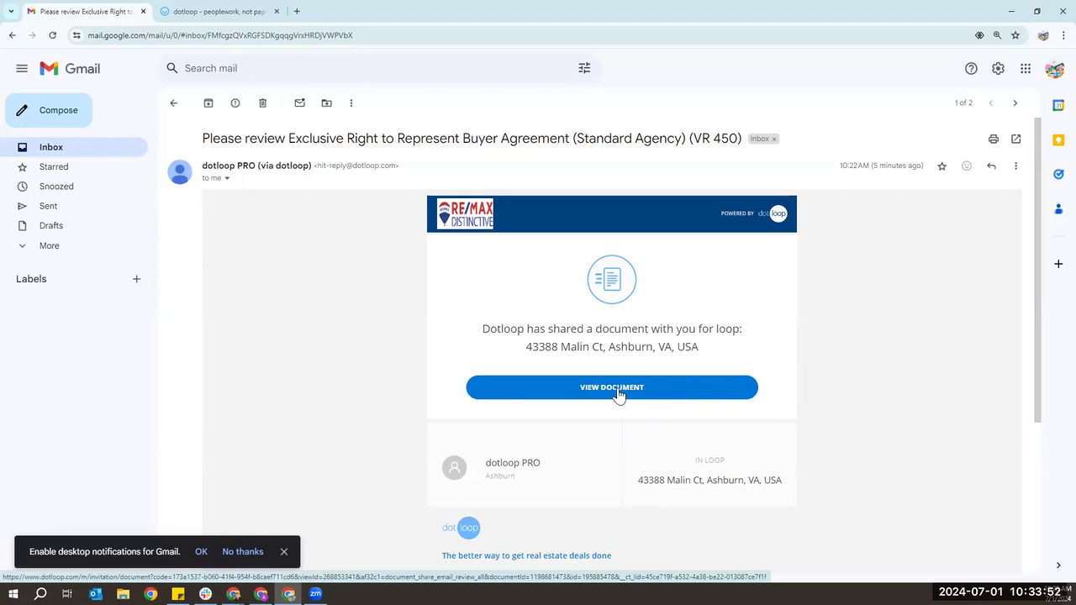
{"action": "left_click", "coordinate": [618, 393]}
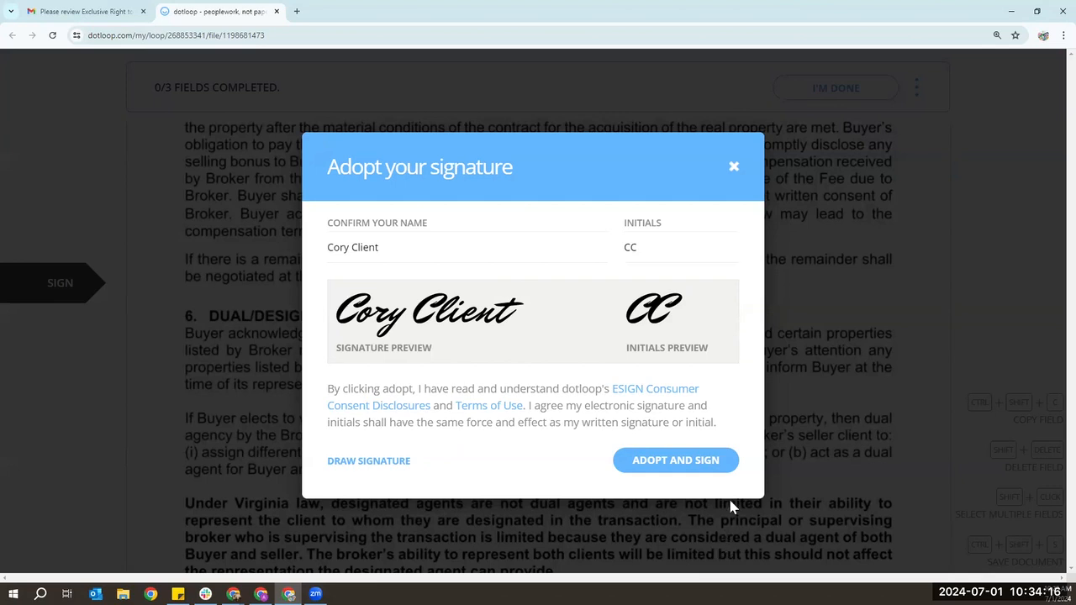
- Check the buyer's name and initials, then adopt the typed script signature
{"action": "left_click", "coordinate": [480, 251]}
{"action": "left_click", "coordinate": [692, 251]}
{"action": "left_click", "coordinate": [423, 246]}
{"action": "left_click", "coordinate": [654, 250]}
{"action": "left_click", "coordinate": [393, 464]}
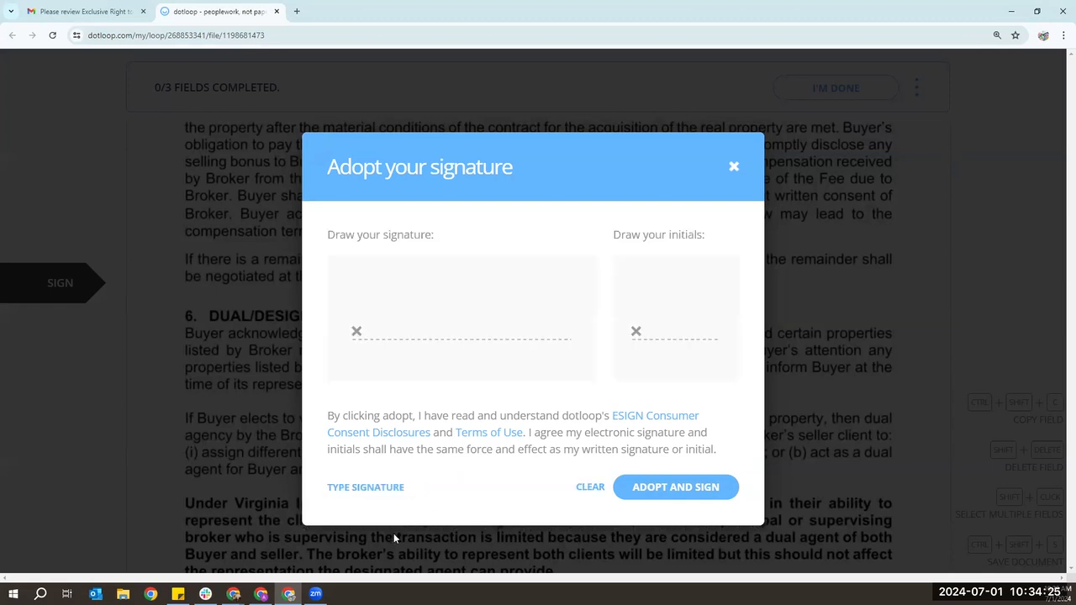
{"action": "left_click", "coordinate": [387, 491]}
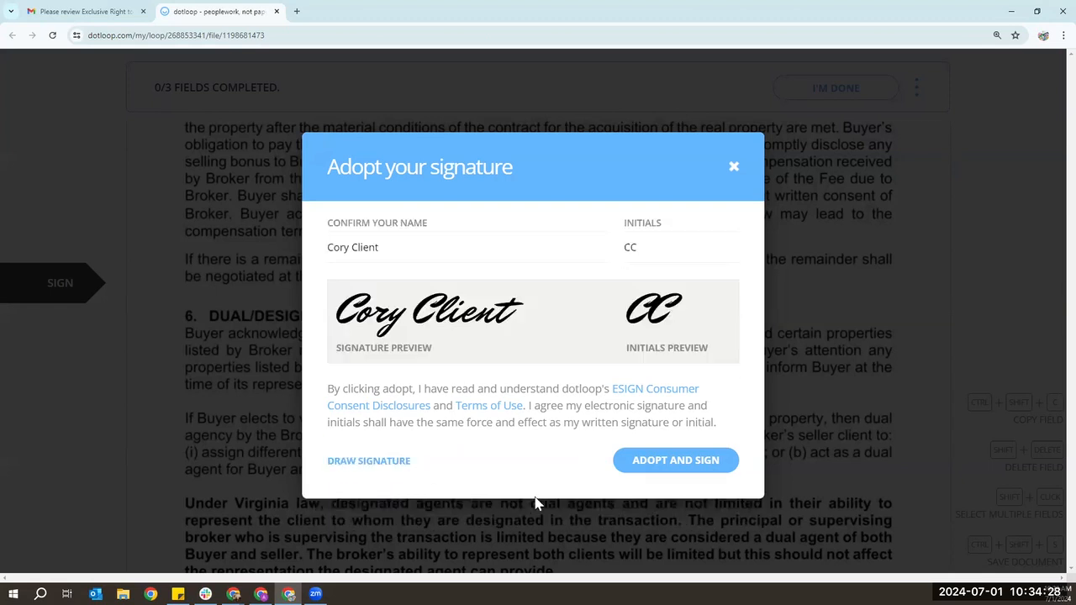
{"action": "left_click", "coordinate": [713, 462]}
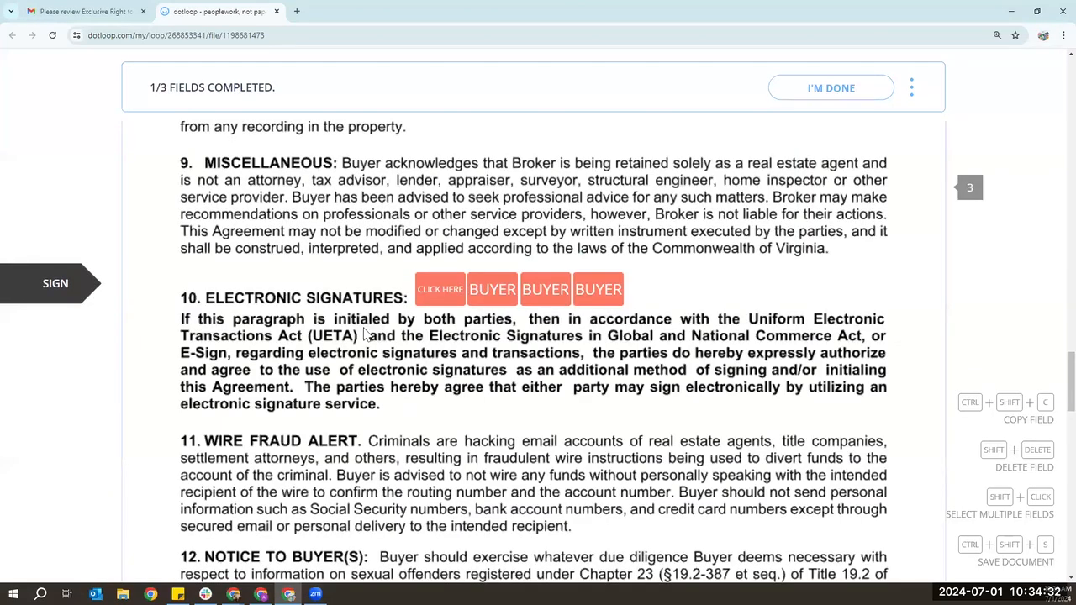
- Fill the initials and buyer signature fields, then finish signing and dismiss the confirmation
{"action": "left_click", "coordinate": [443, 308]}
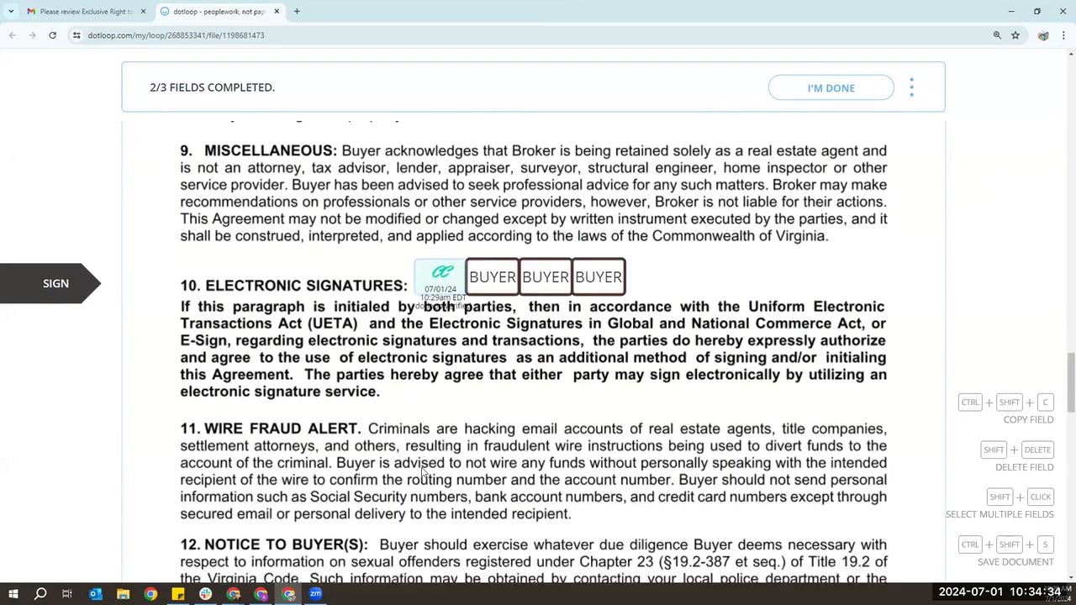
{"action": "left_click", "coordinate": [401, 294]}
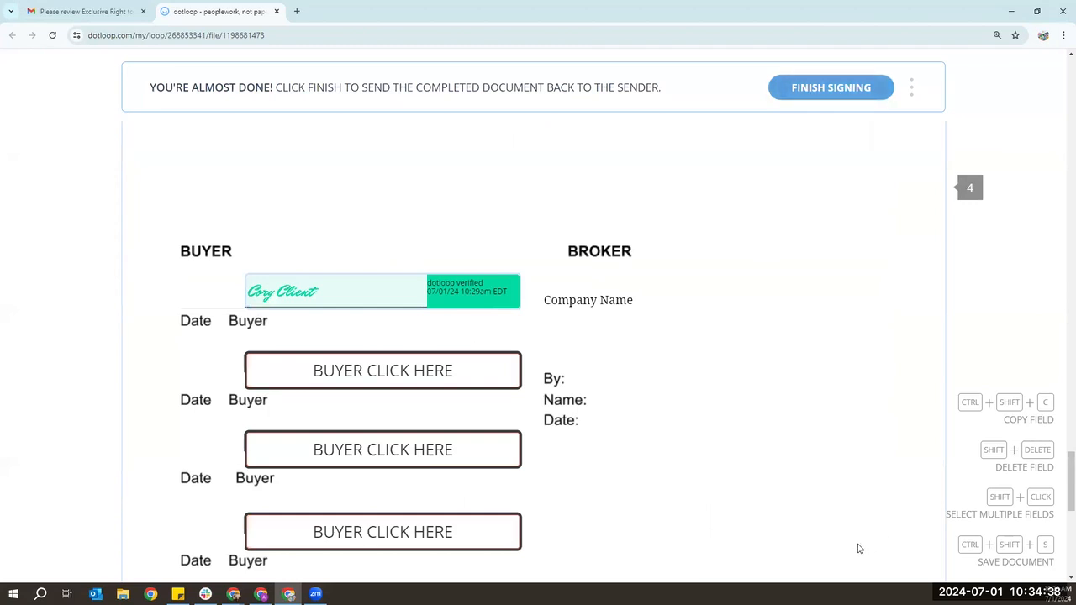
{"action": "scroll", "coordinate": [860, 549], "scroll_direction": "down", "scroll_amount": 1}
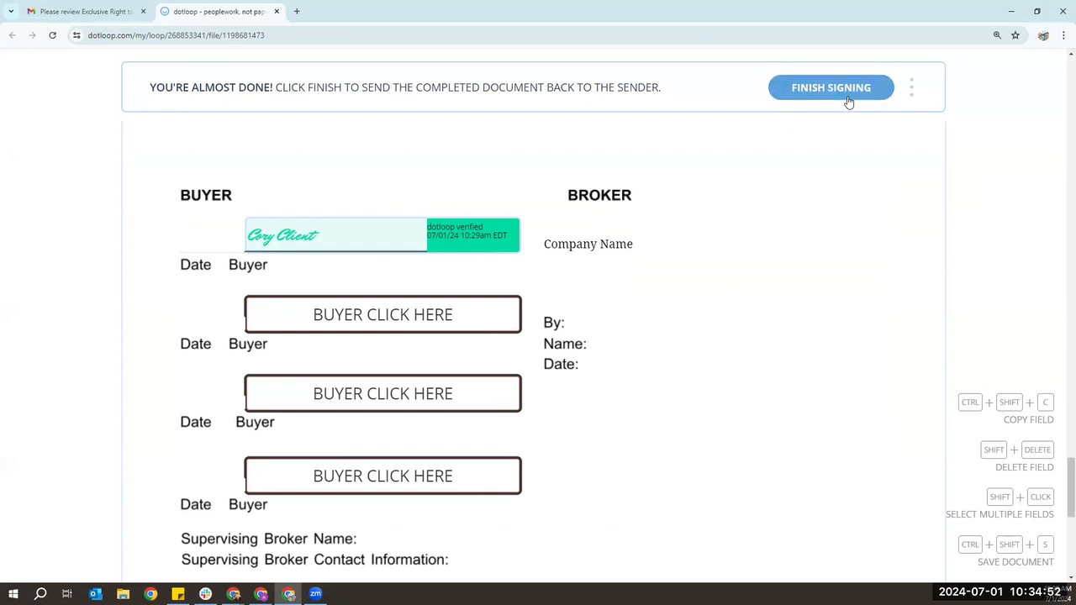
{"action": "left_click", "coordinate": [911, 89]}
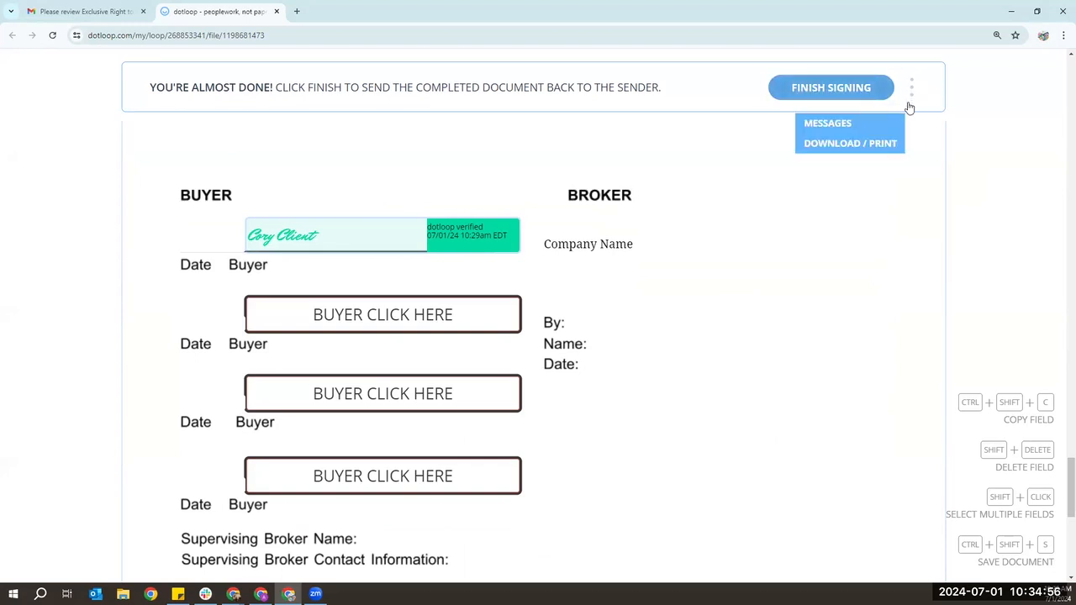
{"action": "left_click", "coordinate": [804, 89]}
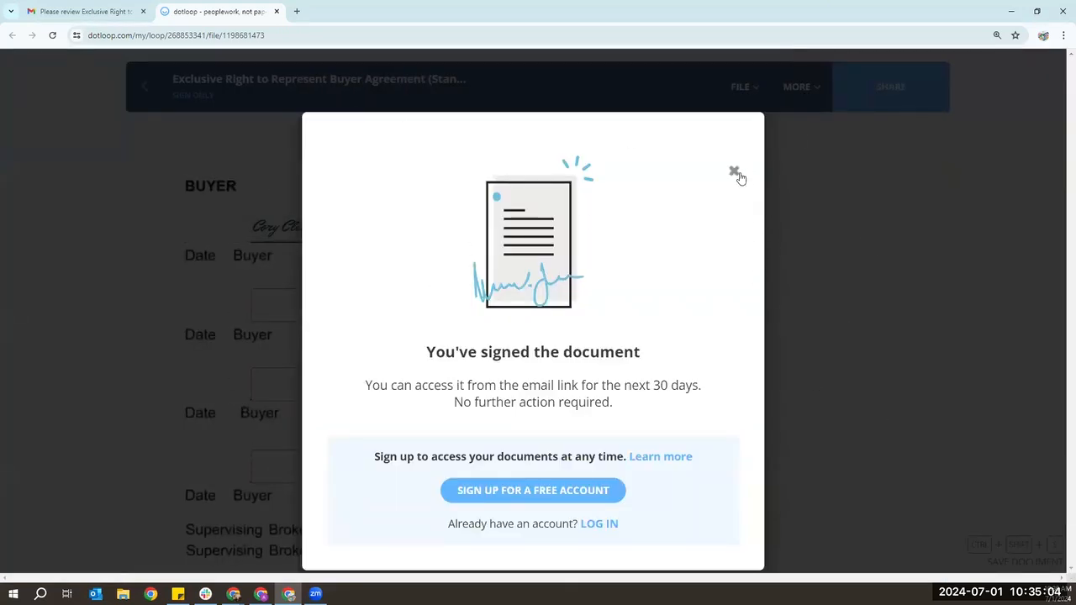
{"action": "left_click", "coordinate": [734, 174]}
{"action": "left_click", "coordinate": [739, 88]}
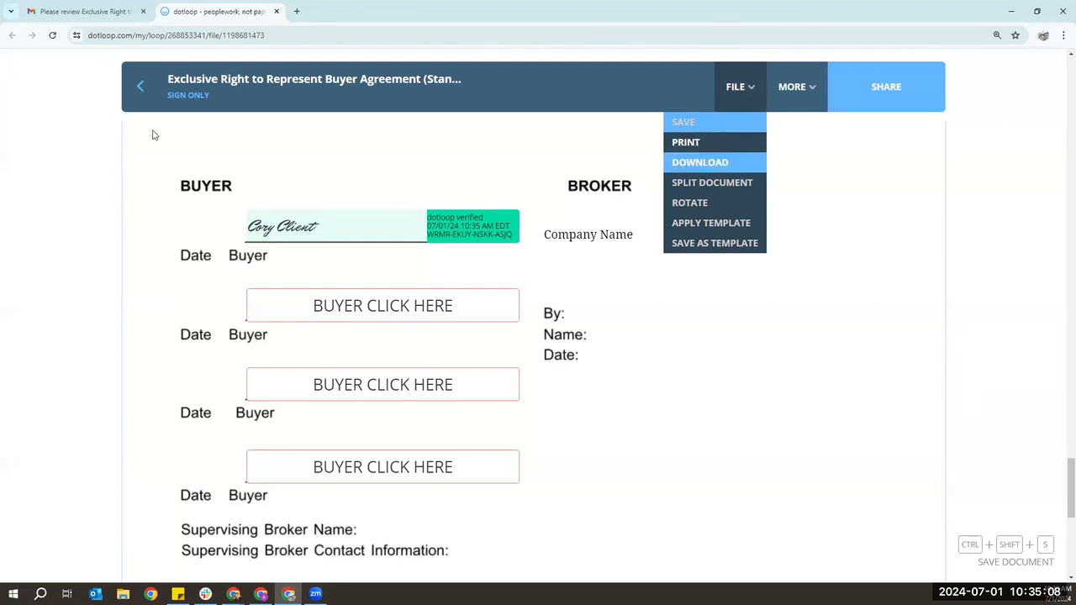
{"action": "left_click", "coordinate": [93, 11]}
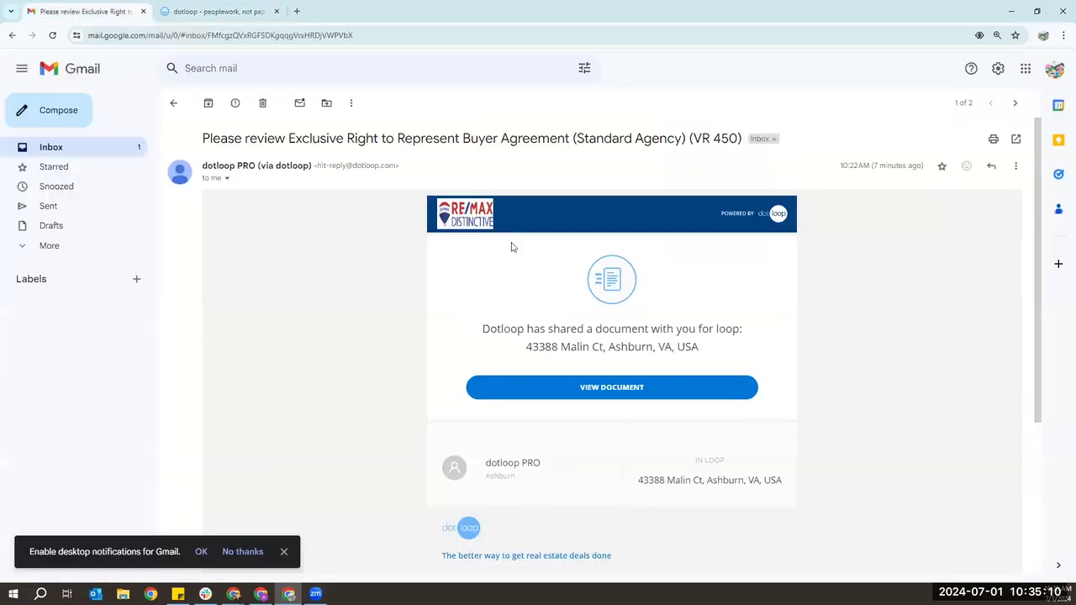
{"action": "left_click", "coordinate": [262, 594]}
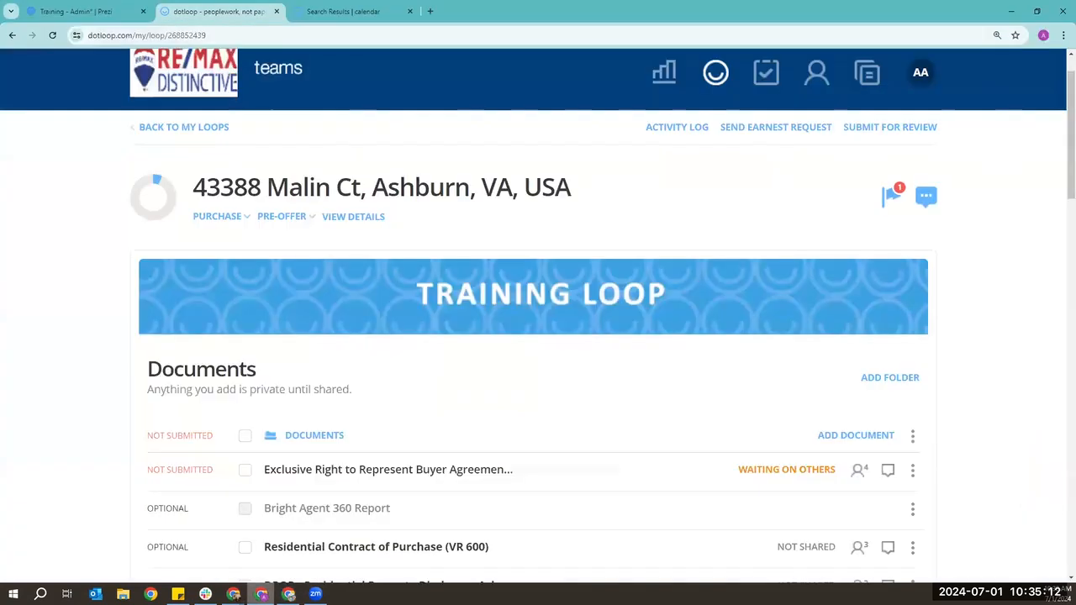
{"action": "left_click", "coordinate": [52, 34]}
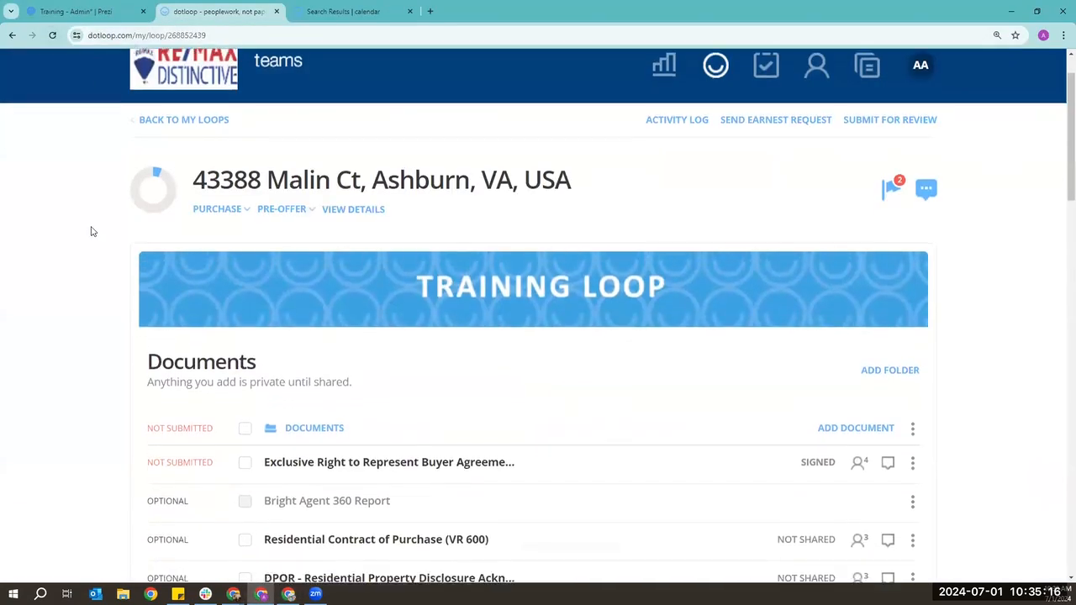
{"action": "scroll", "coordinate": [92, 231], "scroll_direction": "down", "scroll_amount": 2}
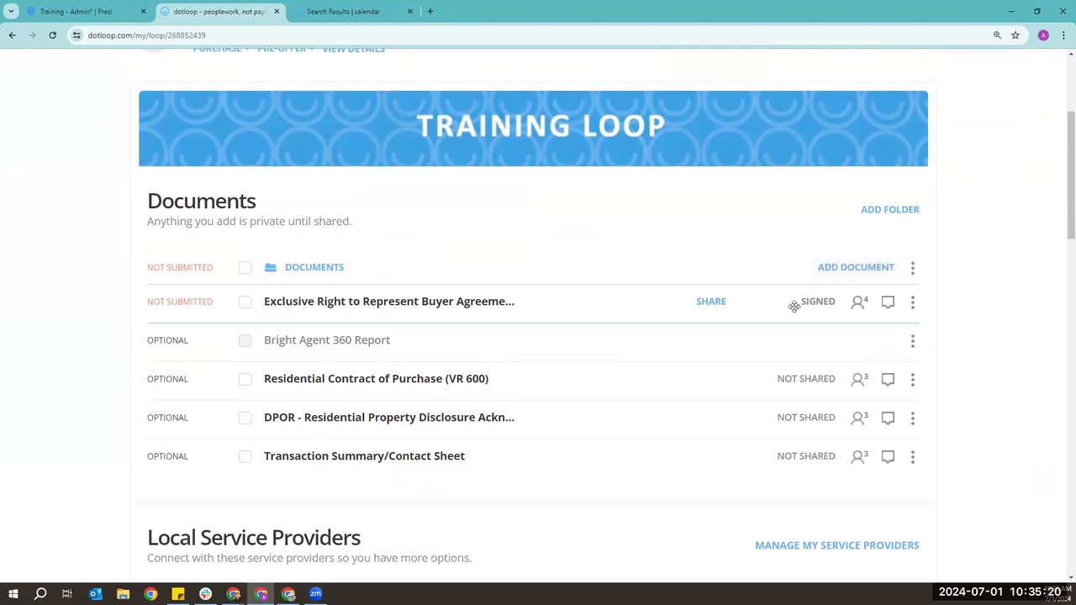
{"action": "scroll", "coordinate": [799, 305], "scroll_direction": "up", "scroll_amount": 3}
- Review the signing entry in the loop's Activity log, then go back to the loop
{"action": "left_click", "coordinate": [683, 185]}
{"action": "scroll", "coordinate": [157, 311], "scroll_direction": "down", "scroll_amount": 2}
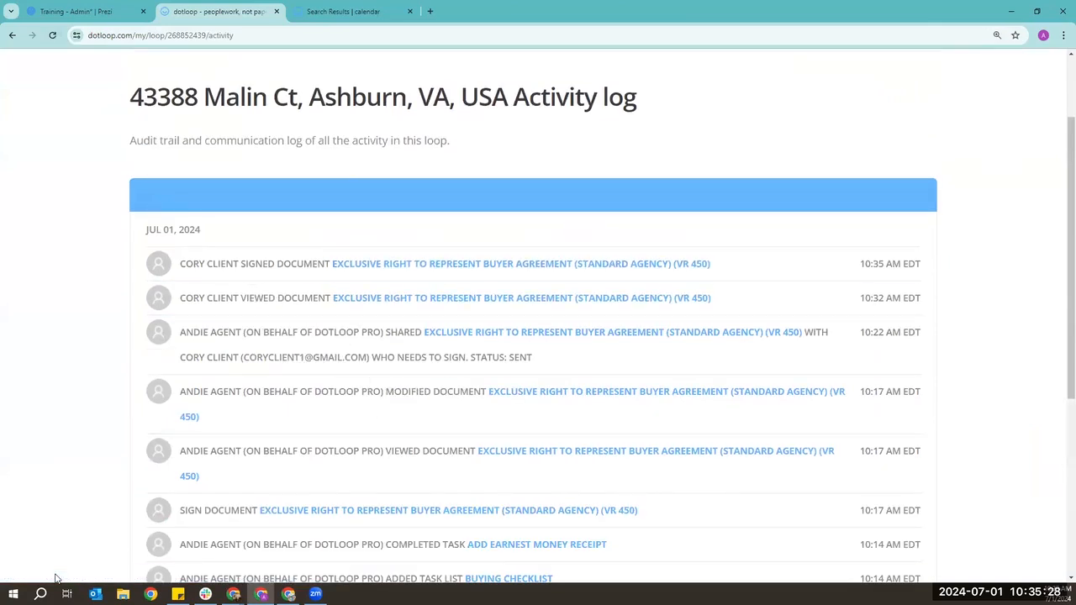
{"action": "scroll", "coordinate": [176, 428], "scroll_direction": "up", "scroll_amount": 2}
{"action": "left_click", "coordinate": [181, 154]}
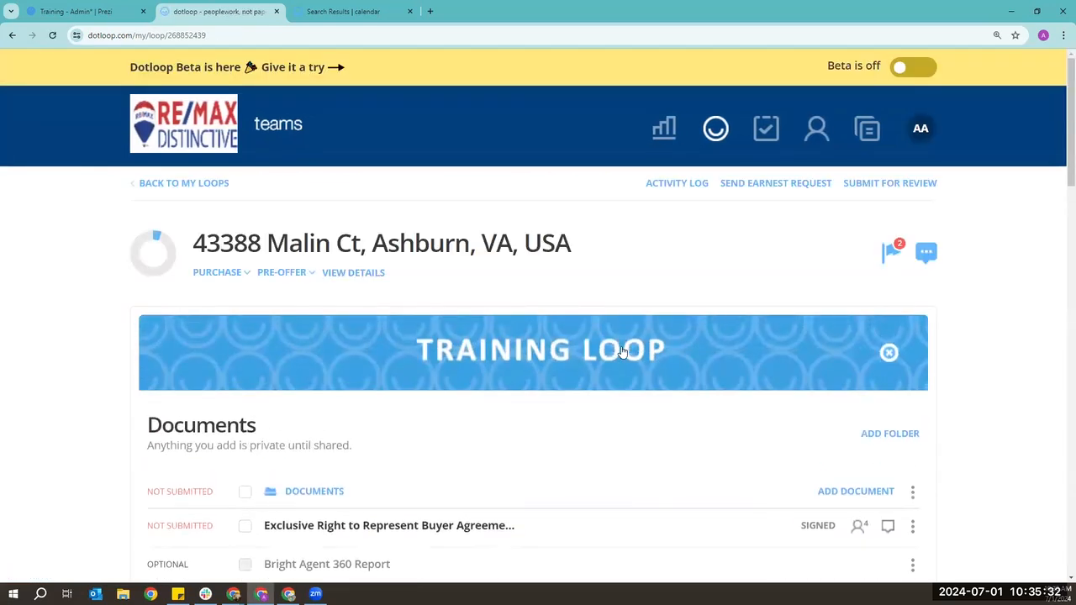